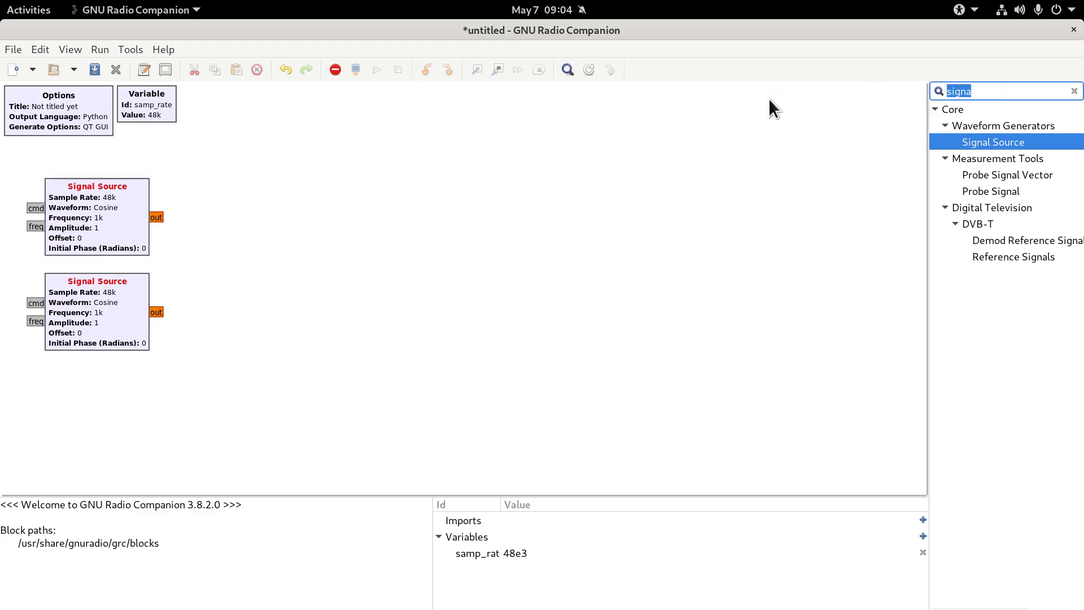
Add a QT GUI Time Sink block well to the right of the signal sources and change its input type to Float
{"action": "type", "text": "time"}
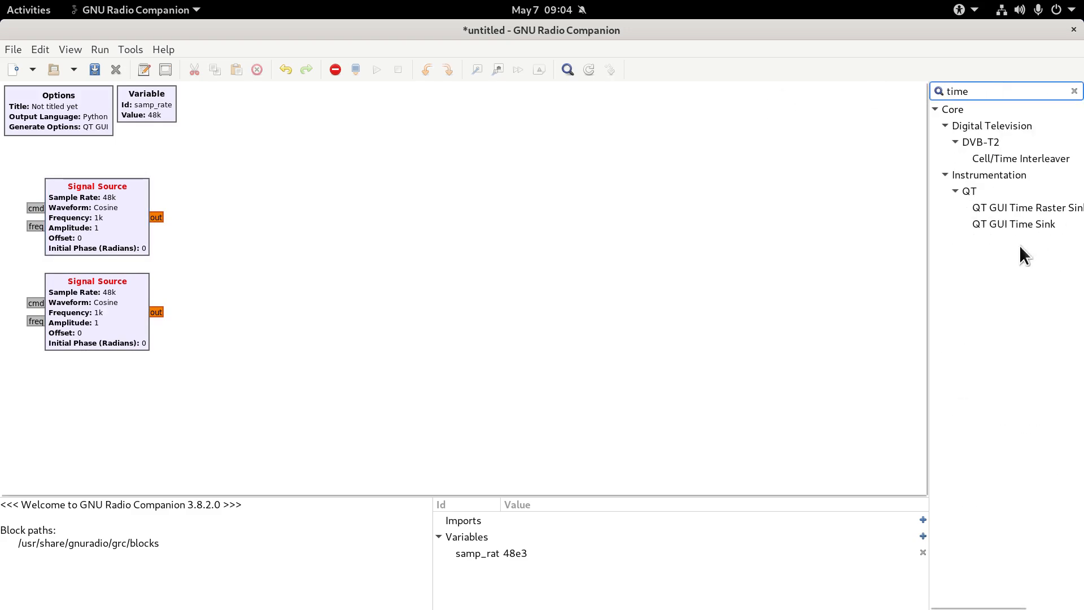
{"action": "left_click_drag", "start_coordinate": [1011, 229], "coordinate": [730, 282]}
{"action": "left_click_drag", "start_coordinate": [724, 232], "coordinate": [726, 245]}
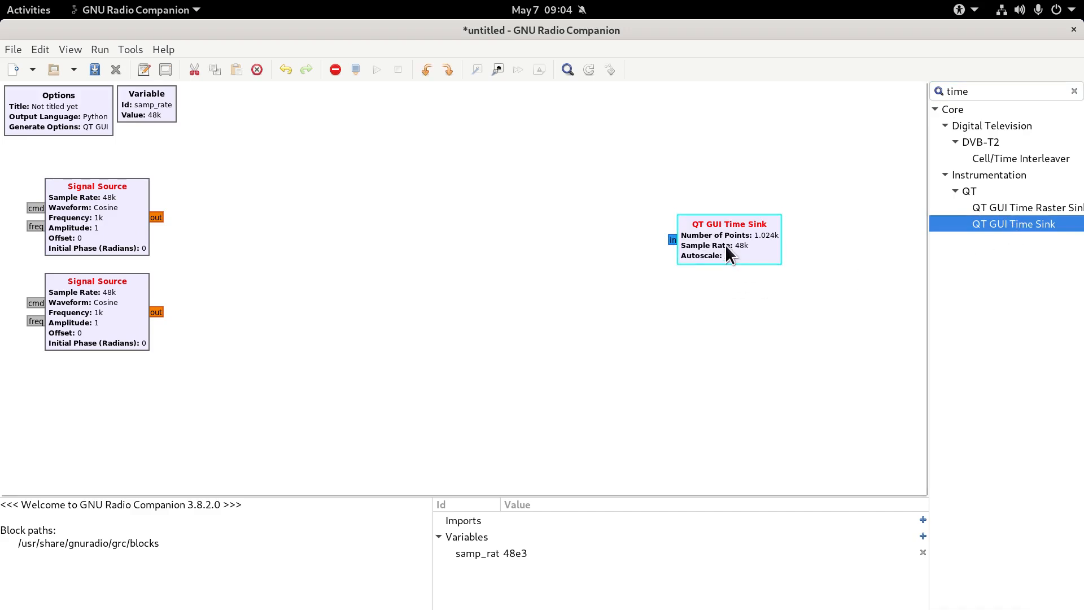
{"action": "left_click", "coordinate": [360, 245]}
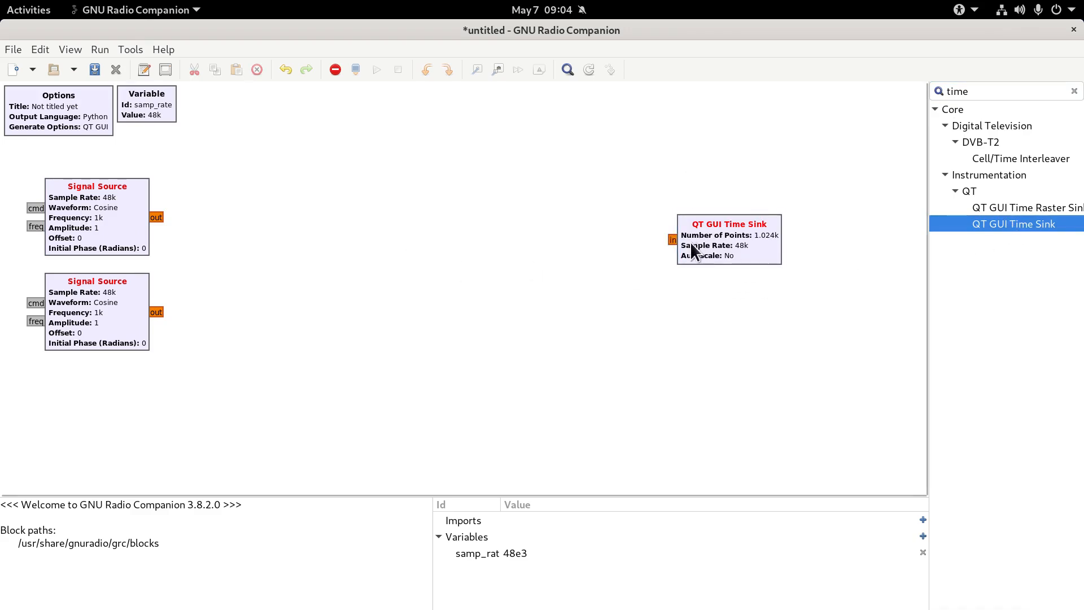
Set the number of inputs of the QT GUI Time Sink to 2
{"action": "double_click", "coordinate": [714, 229]}
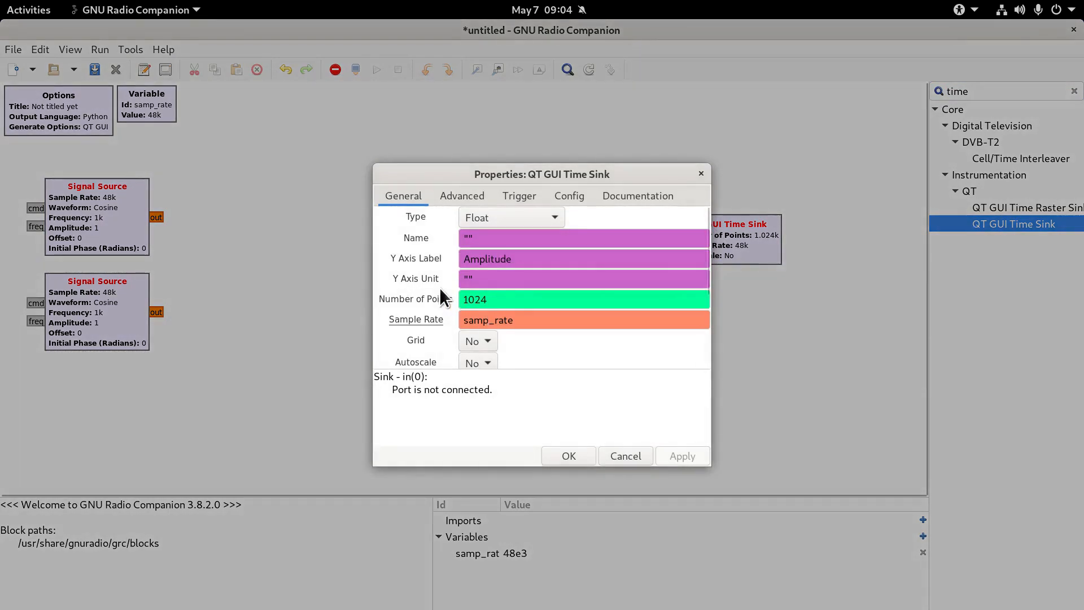
{"action": "scroll", "coordinate": [428, 275], "scroll_direction": "down", "scroll_amount": 5}
{"action": "double_click", "coordinate": [463, 326]}
{"action": "type", "text": "2"}
{"action": "left_click", "coordinate": [566, 455]}
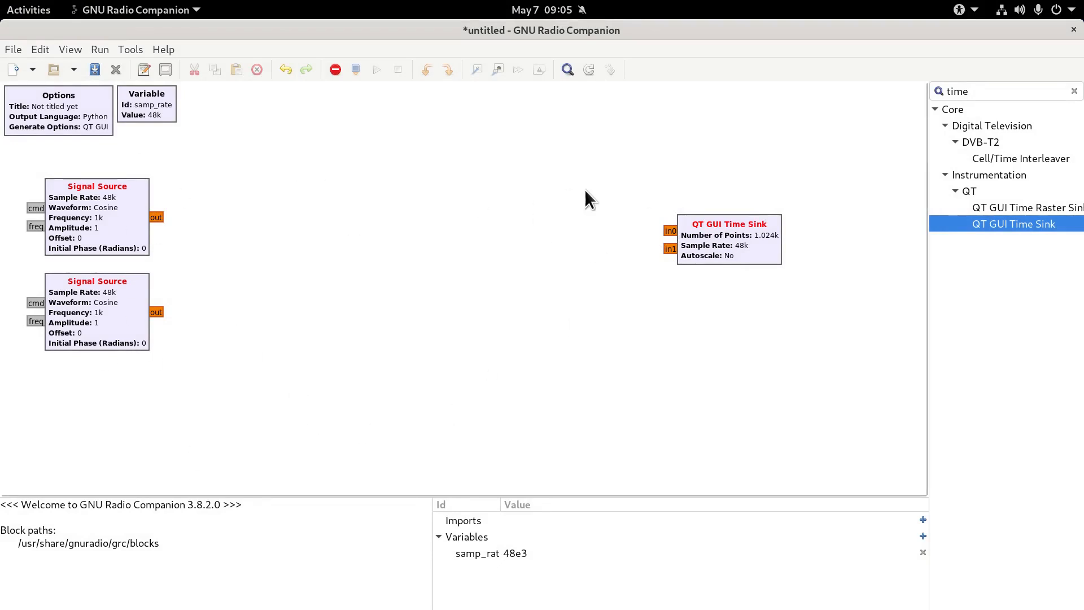
Add a Throttle block of type float and place it level with the upper Signal Source's output
{"action": "double_click", "coordinate": [1017, 91]}
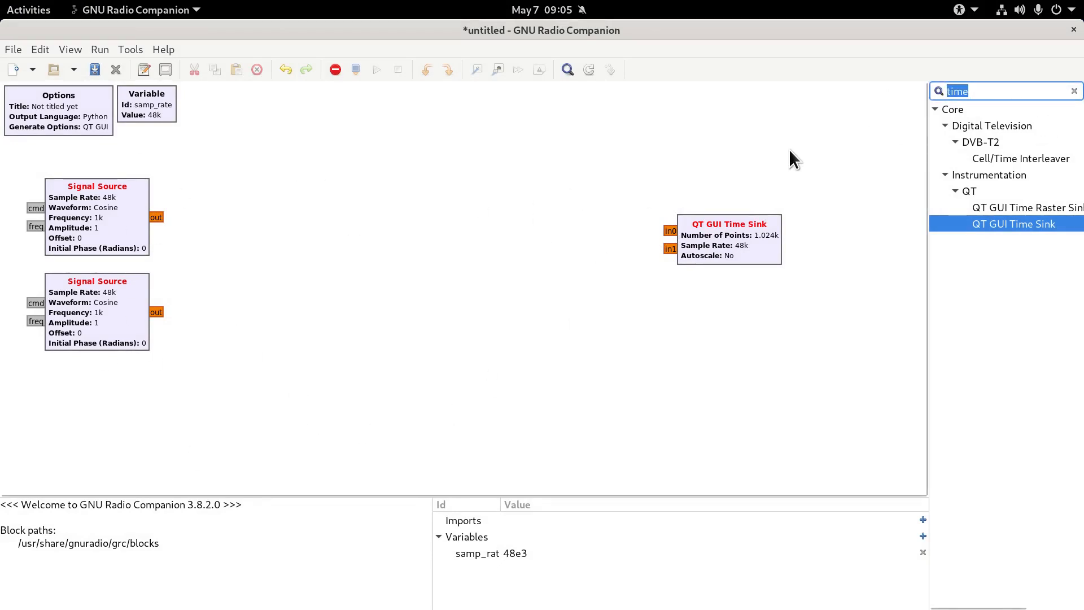
{"action": "type", "text": "thro"}
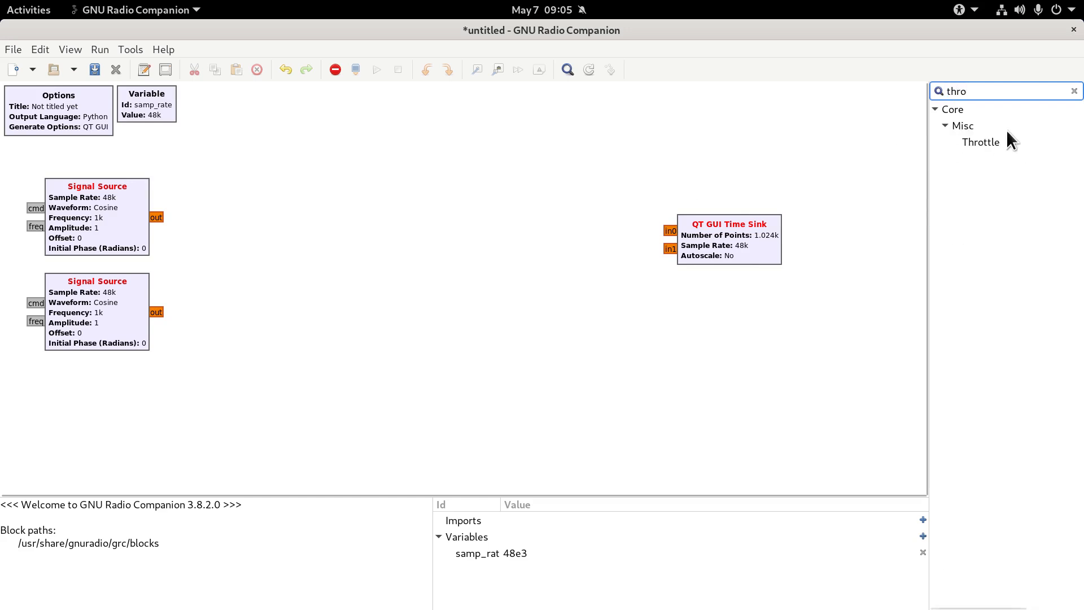
{"action": "double_click", "coordinate": [998, 143]}
{"action": "left_click_drag", "start_coordinate": [411, 266], "coordinate": [433, 250]}
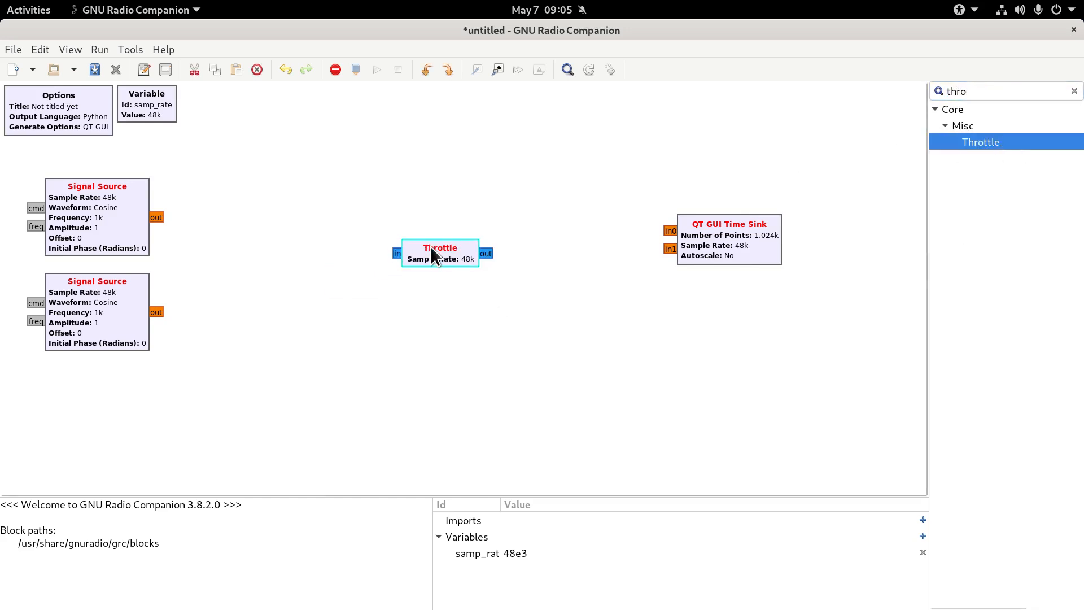
{"action": "key", "text": "Down"}
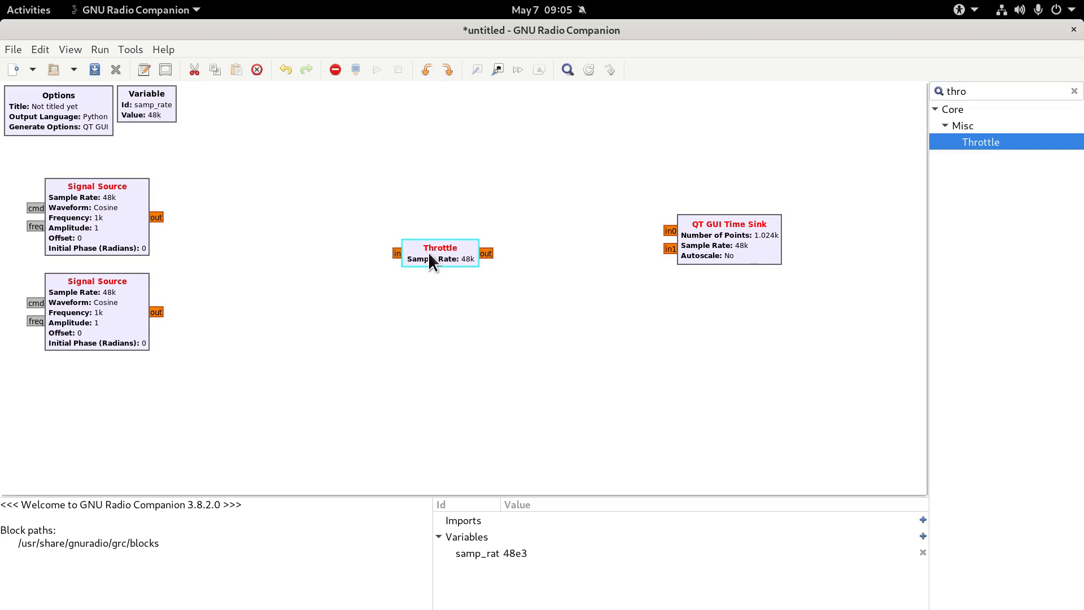
{"action": "left_click_drag", "start_coordinate": [428, 252], "coordinate": [371, 219]}
Connect the upper Signal Source through the Throttle to the Time Sink's in0, and the lower Signal Source directly to in1
{"action": "left_click", "coordinate": [157, 217]}
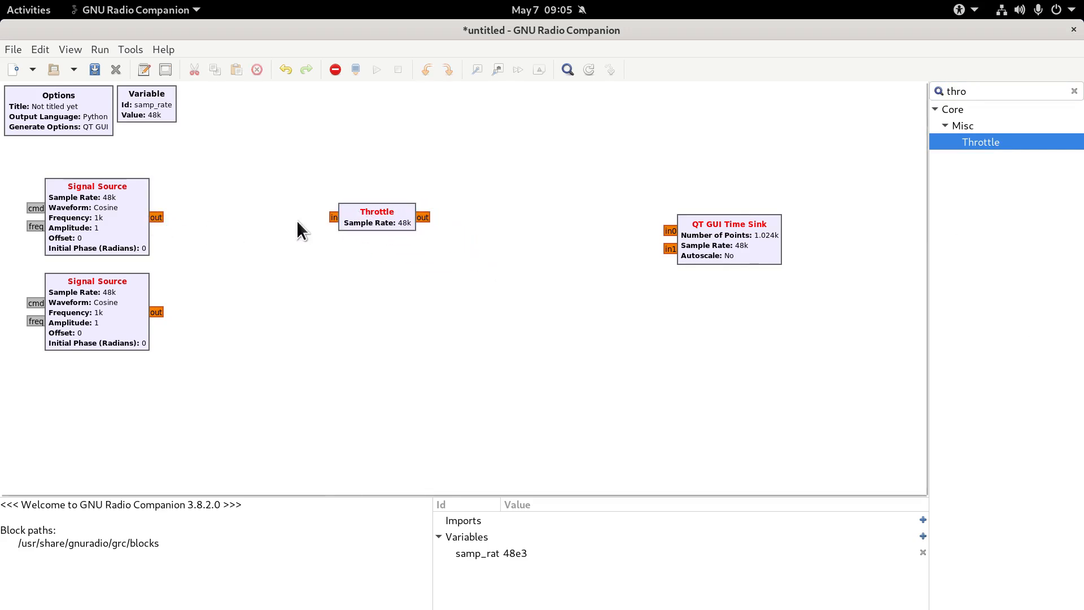
{"action": "left_click", "coordinate": [333, 218]}
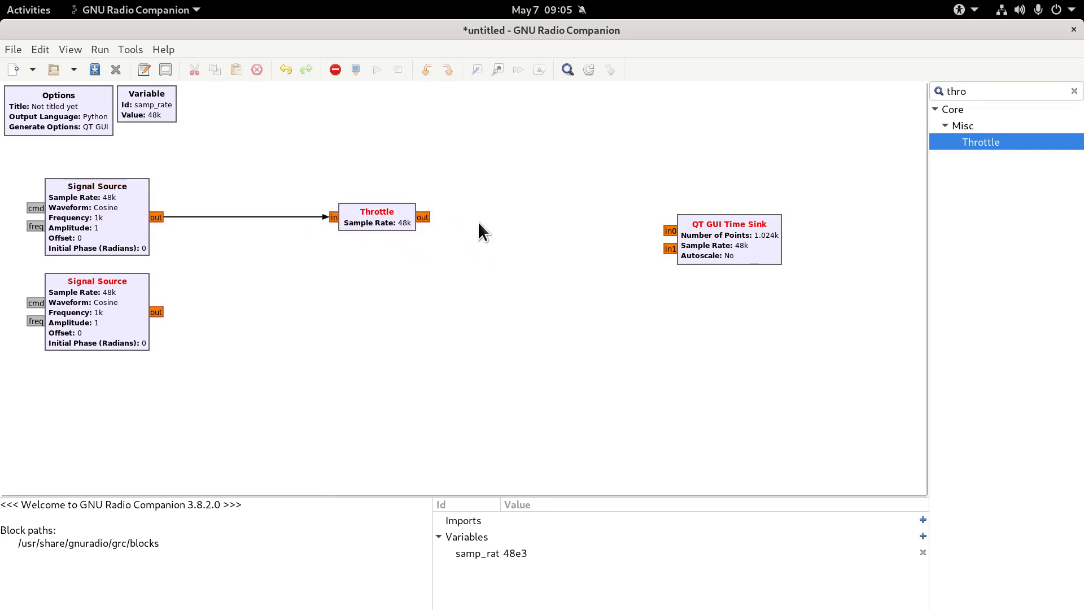
{"action": "left_click", "coordinate": [672, 230]}
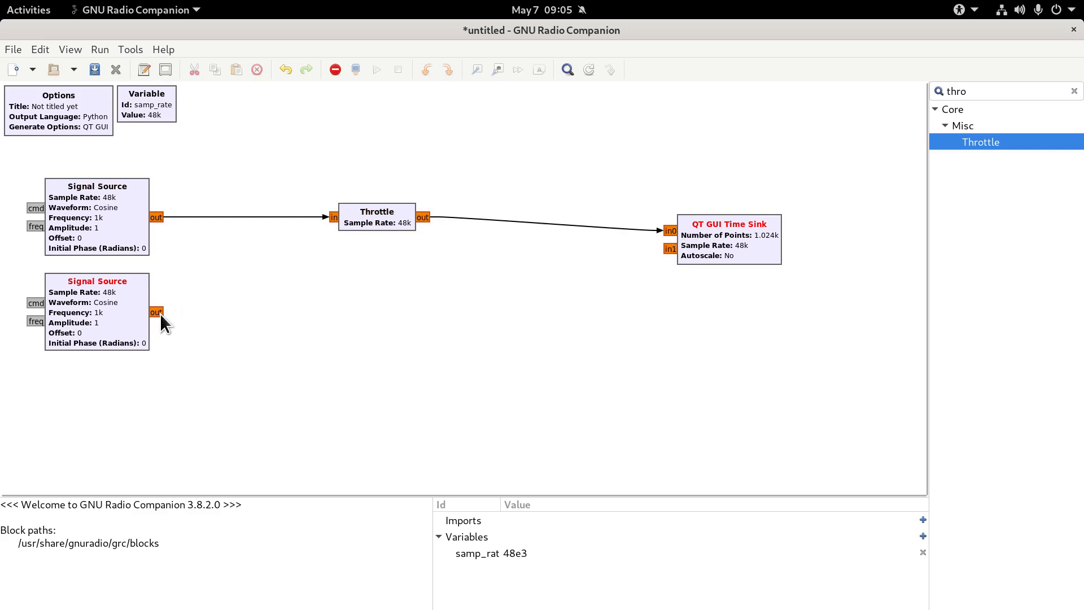
{"action": "left_click", "coordinate": [668, 251]}
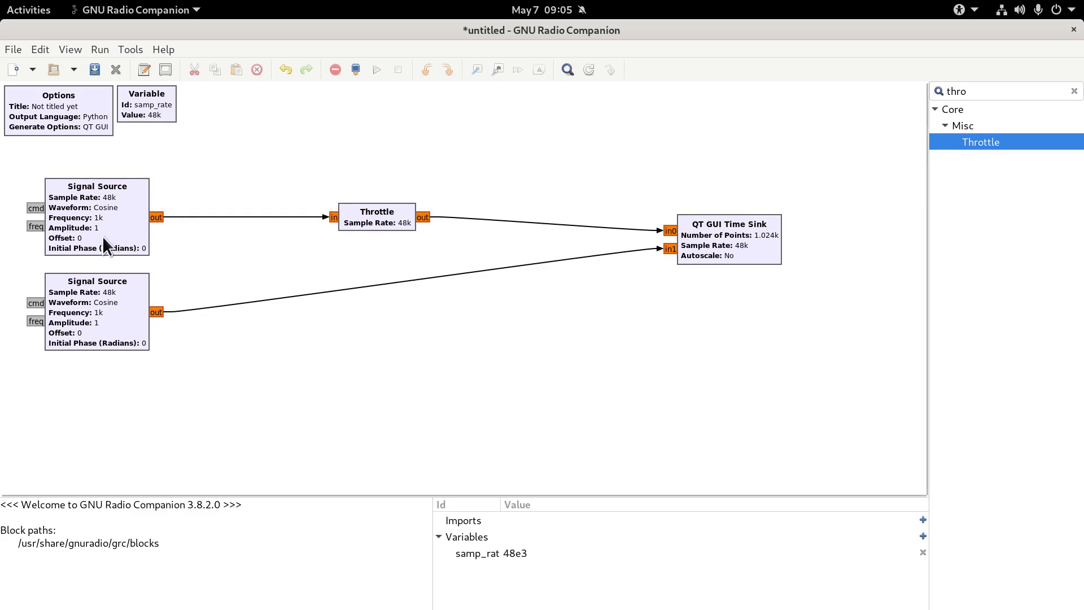
Set the frequency of the upper Signal Source to 20
{"action": "double_click", "coordinate": [101, 214]}
{"action": "left_click_drag", "start_coordinate": [533, 277], "coordinate": [270, 263]}
{"action": "type", "text": "20"}
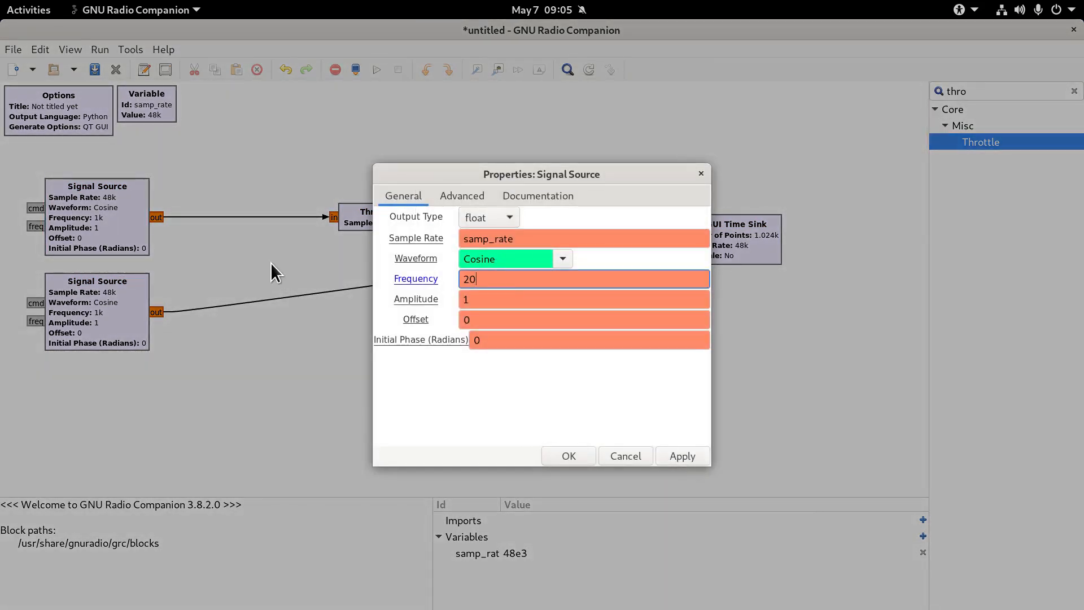
{"action": "key", "text": "Return"}
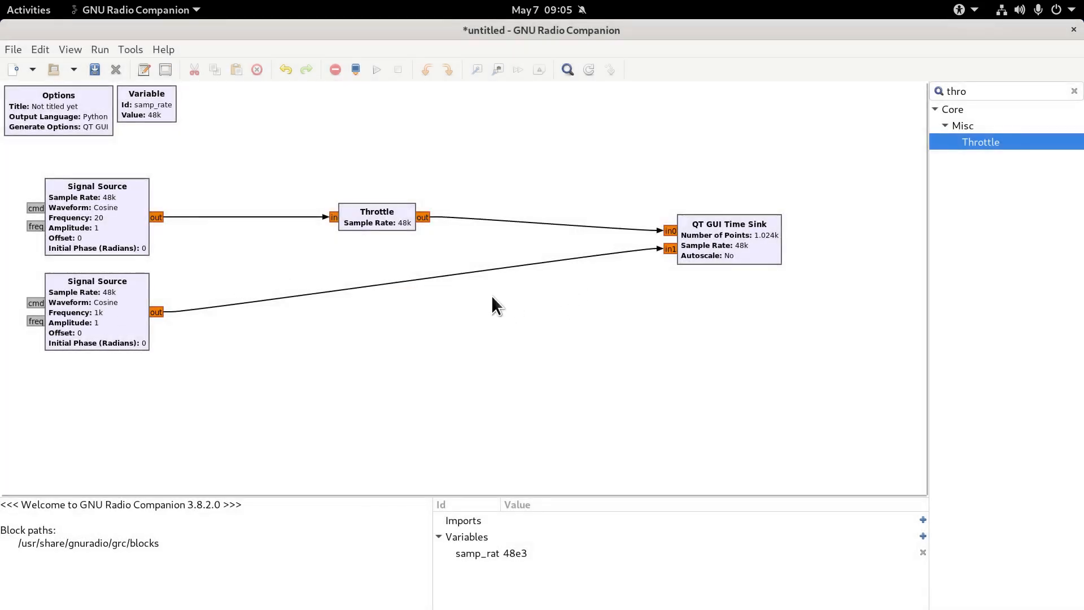
Execute the flowgraph, saving it as am1.grc
{"action": "left_click", "coordinate": [377, 69]}
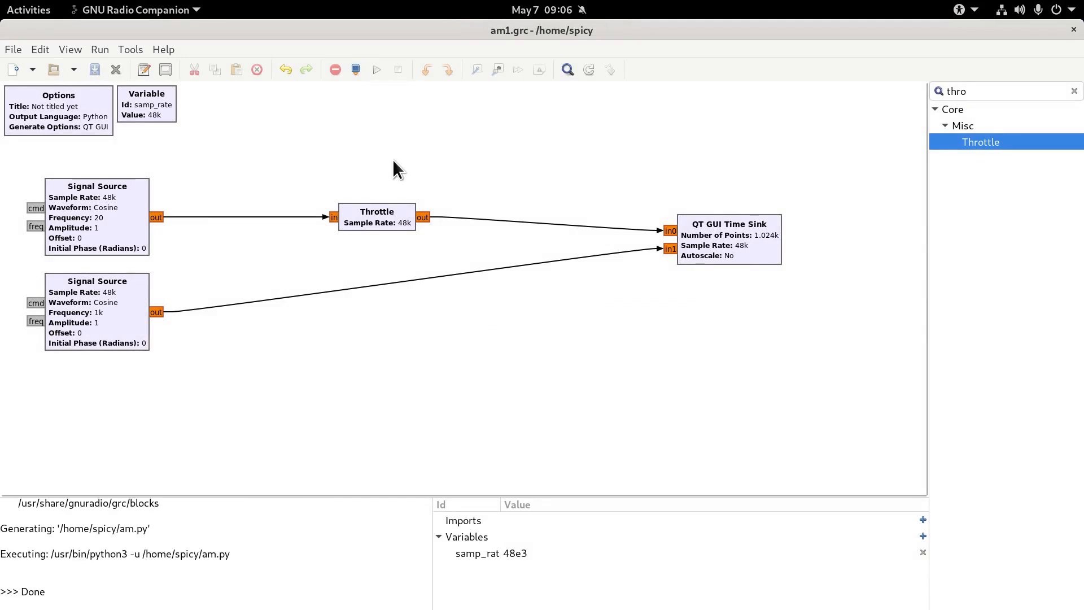
{"action": "left_click", "coordinate": [376, 70]}
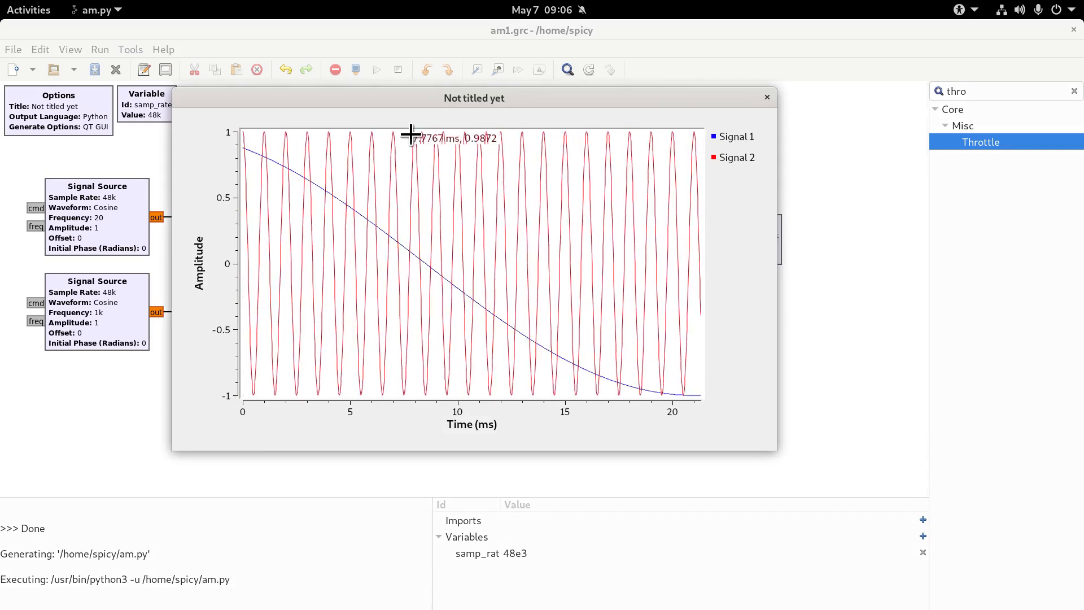
Show the control panel in an enlarged plot window, extend X Max to about 40 ms, and close the plot
{"action": "right_click", "coordinate": [744, 306]}
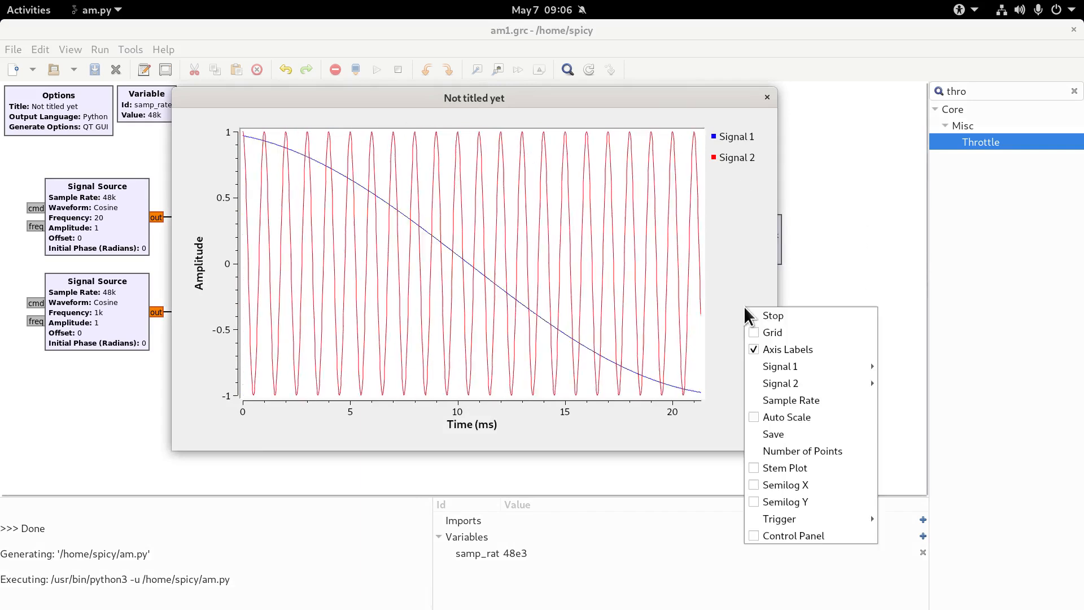
{"action": "left_click", "coordinate": [768, 534]}
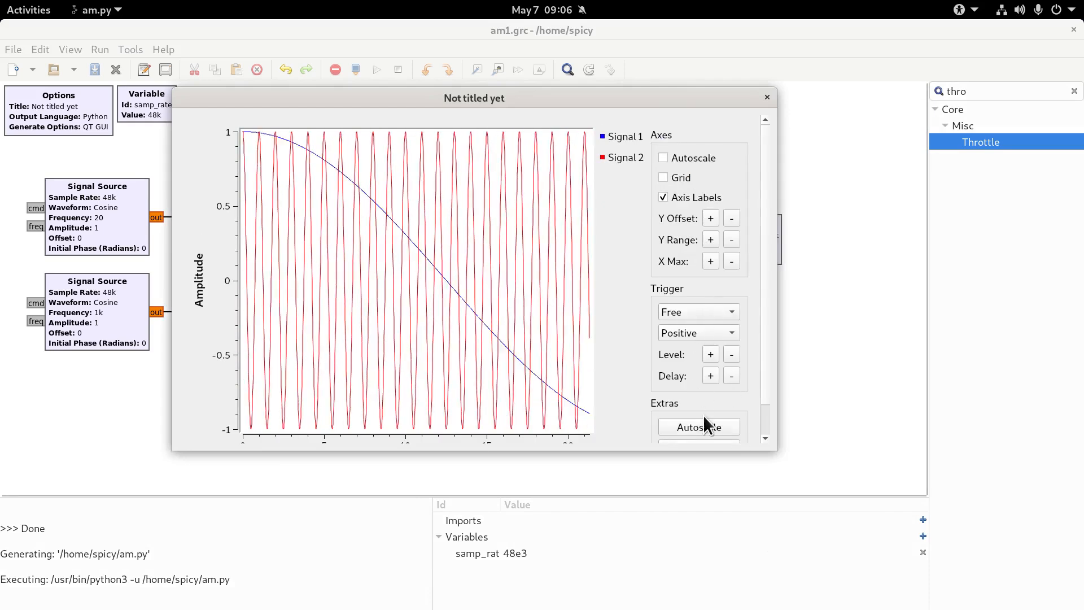
{"action": "left_click_drag", "start_coordinate": [775, 449], "coordinate": [802, 530]}
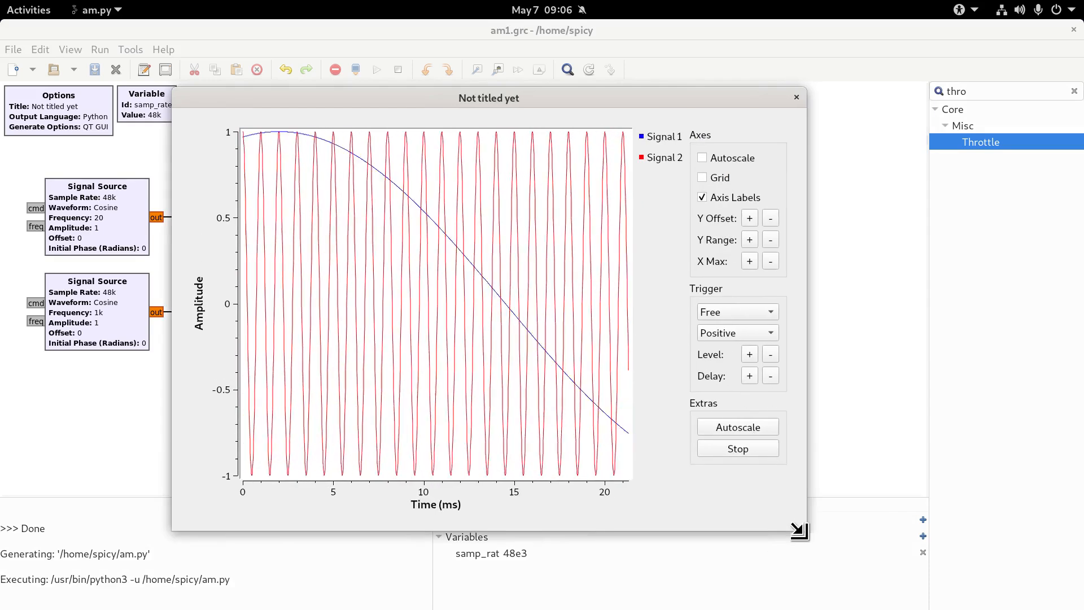
{"action": "left_click", "coordinate": [751, 257]}
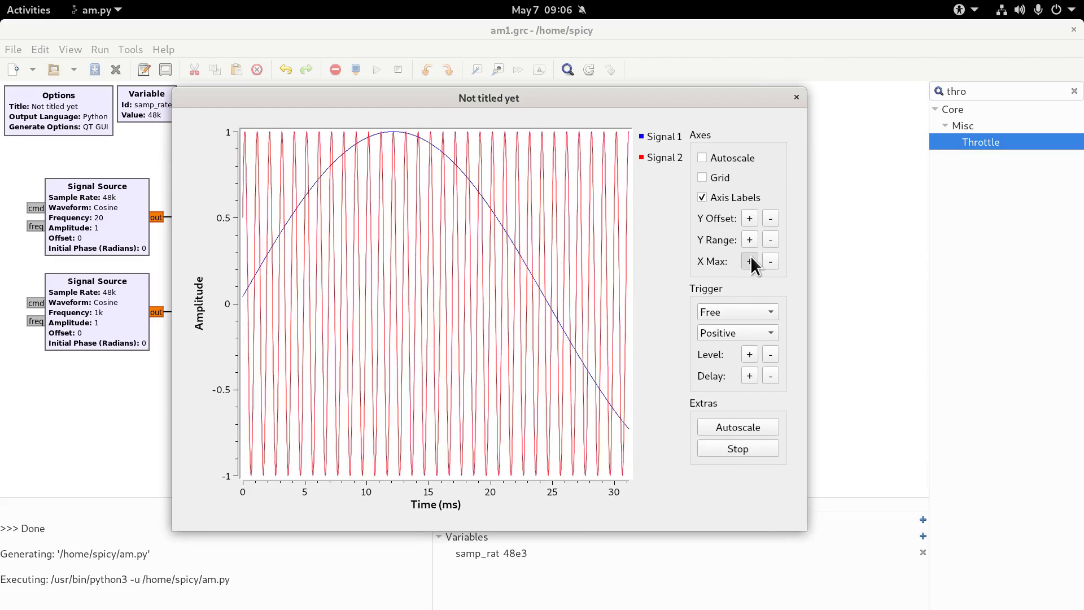
{"action": "left_click", "coordinate": [750, 256]}
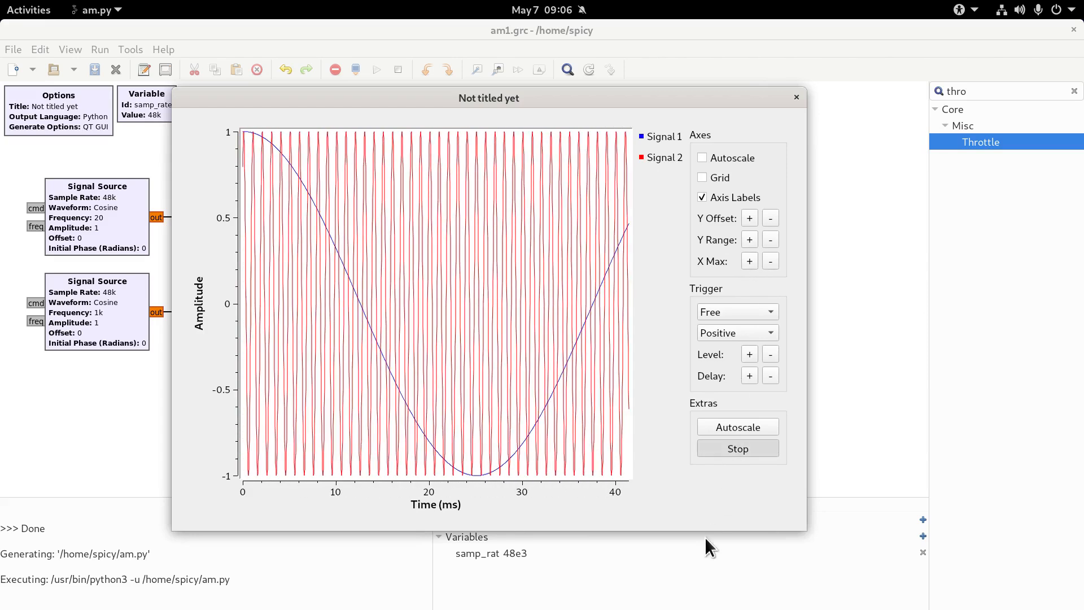
{"action": "left_click", "coordinate": [797, 97]}
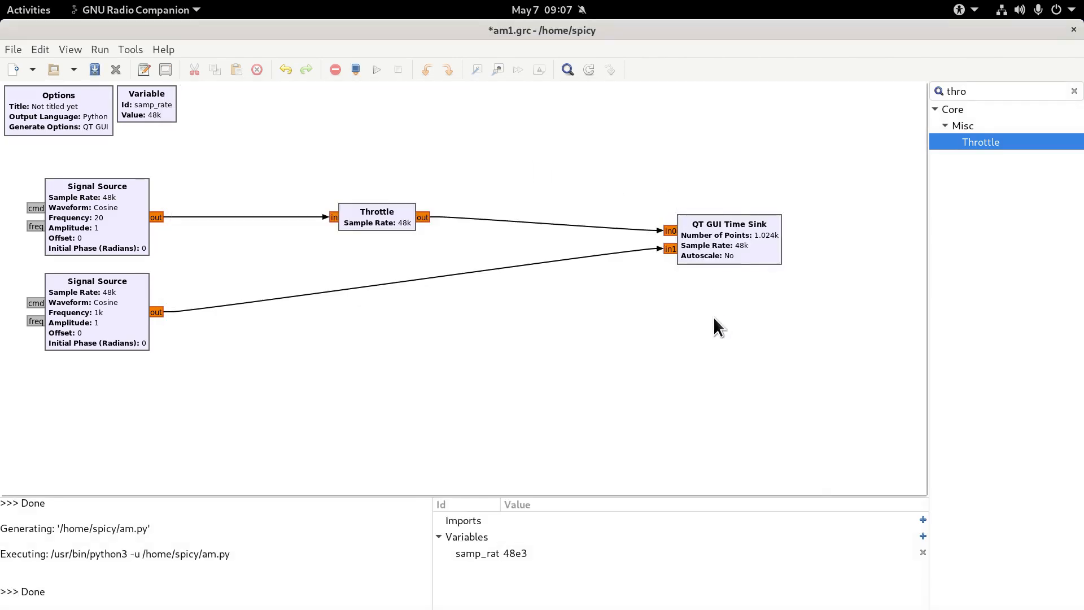
Set the Time Sink's line 1 and line 2 widths to 3 and run the flowgraph to check the plot
{"action": "double_click", "coordinate": [718, 233]}
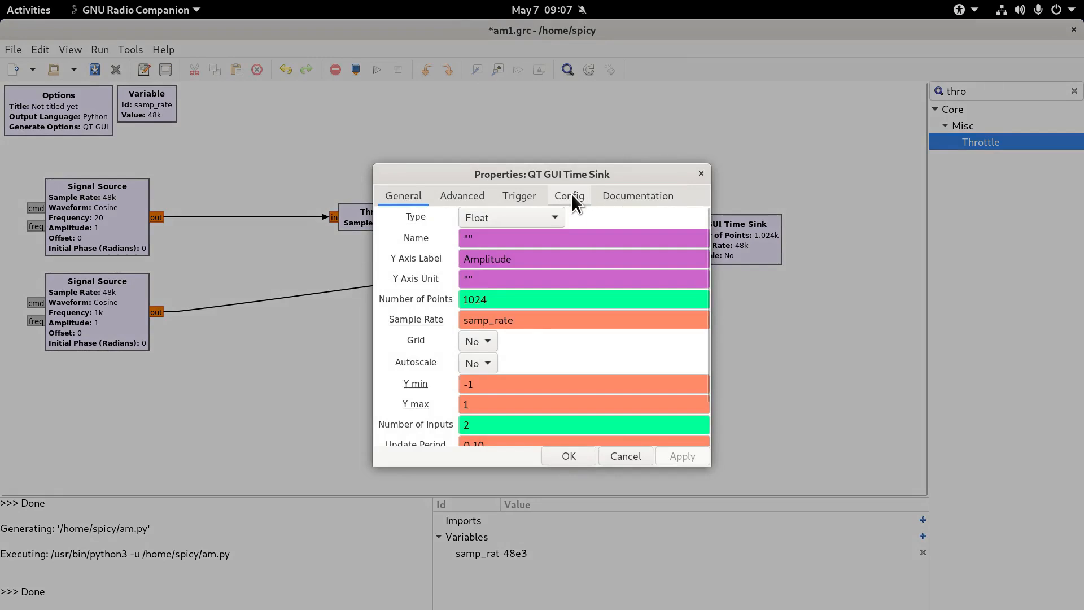
{"action": "left_click", "coordinate": [571, 196]}
{"action": "left_click", "coordinate": [477, 325]}
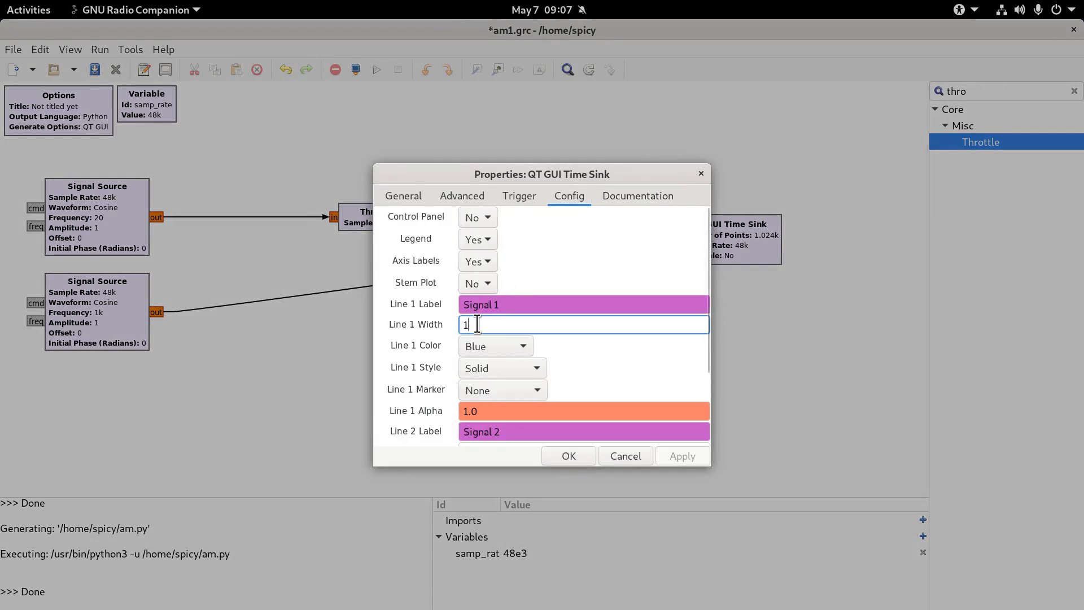
{"action": "type", "text": "3"}
{"action": "scroll", "coordinate": [442, 317], "scroll_direction": "down", "scroll_amount": 3}
{"action": "double_click", "coordinate": [463, 346]}
{"action": "type", "text": "3"}
{"action": "left_click", "coordinate": [563, 458]}
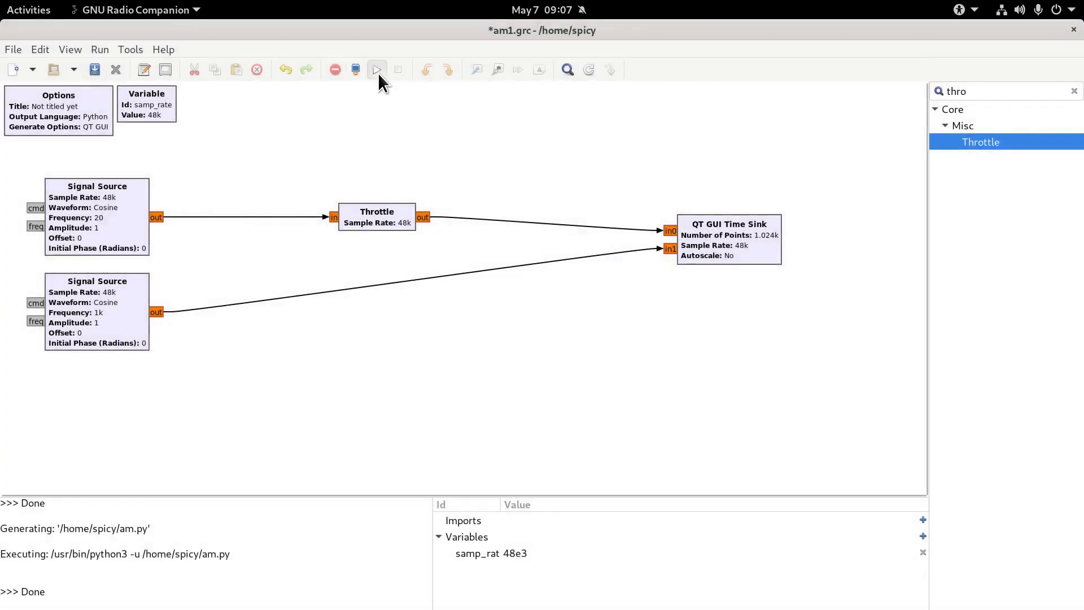
{"action": "left_click", "coordinate": [377, 70]}
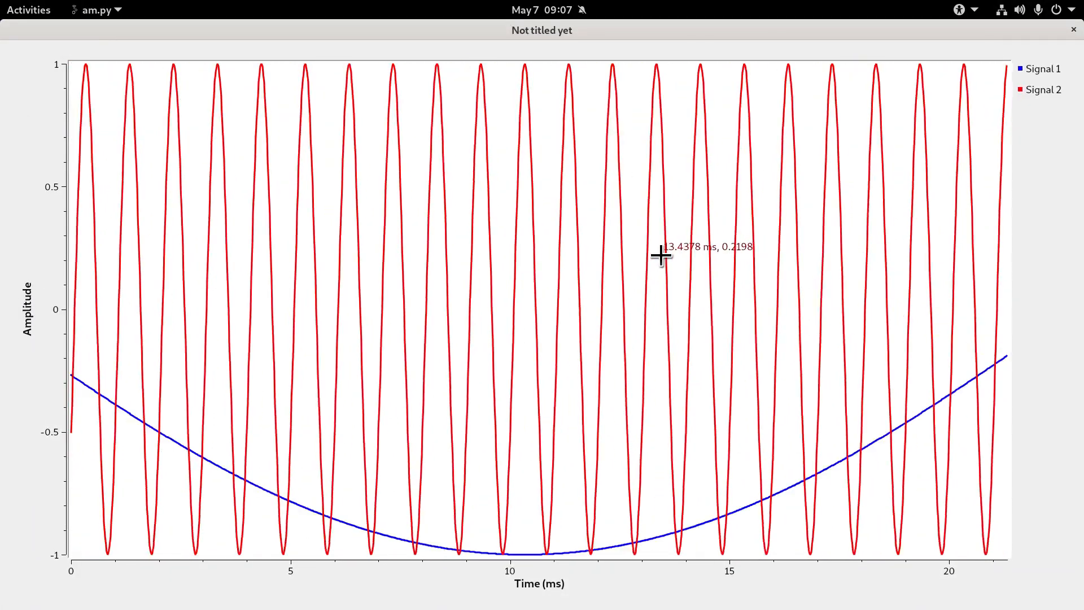
{"action": "left_click", "coordinate": [1075, 29]}
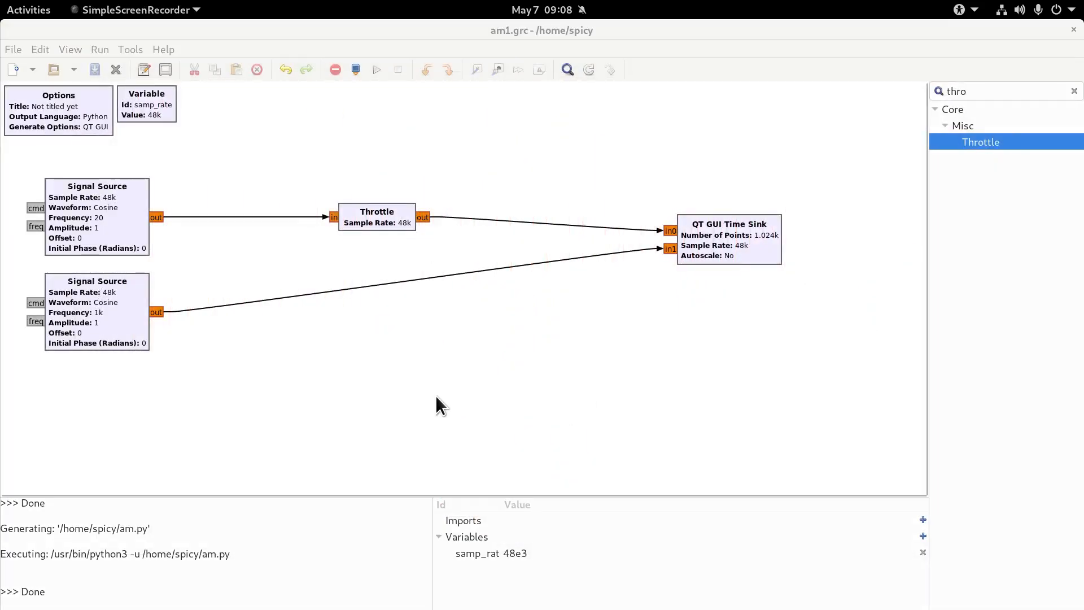
Move the Throttle closer to the Time Sink and delete the connection from the lower Signal Source to in1
{"action": "left_click_drag", "start_coordinate": [380, 215], "coordinate": [524, 220]}
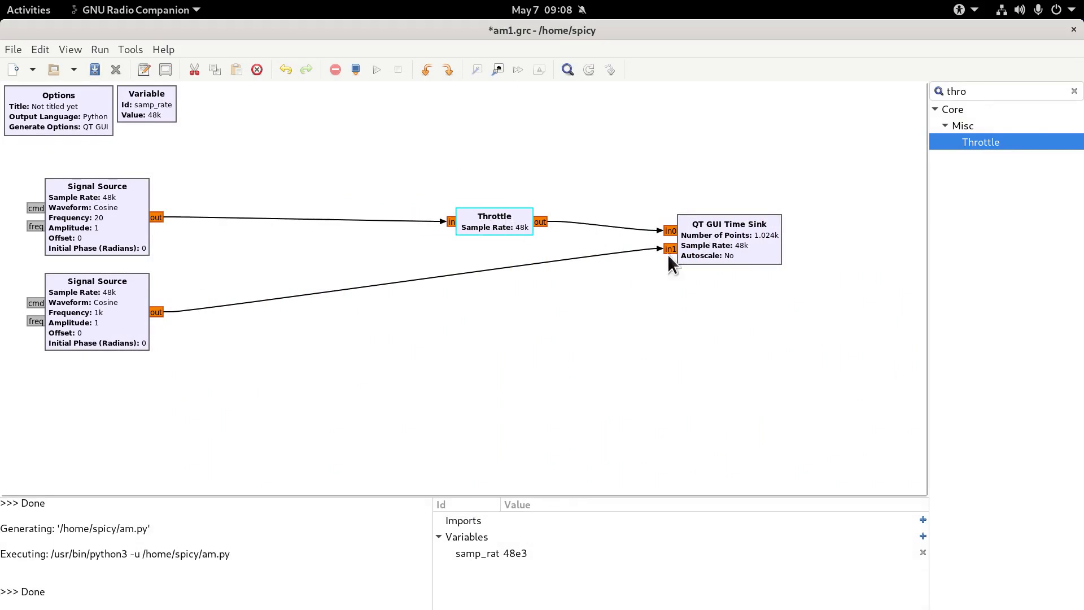
{"action": "left_click", "coordinate": [628, 251]}
{"action": "key", "text": "Delete"}
Set the number of inputs of the QT GUI Time Sink to 1
{"action": "double_click", "coordinate": [713, 235]}
{"action": "scroll", "coordinate": [449, 333], "scroll_direction": "down", "scroll_amount": 3}
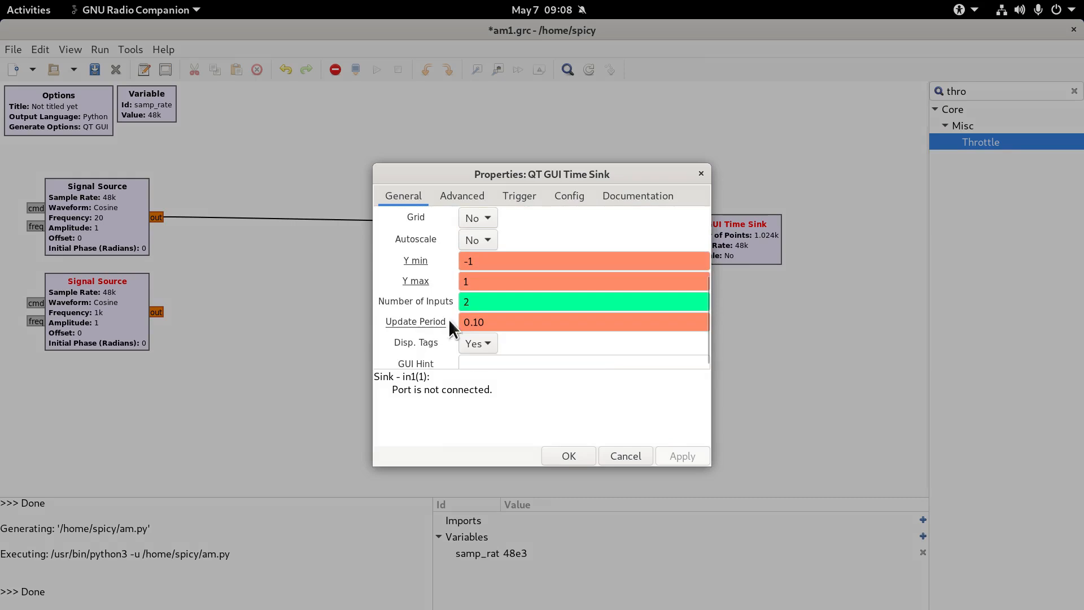
{"action": "double_click", "coordinate": [487, 298]}
{"action": "type", "text": "1"}
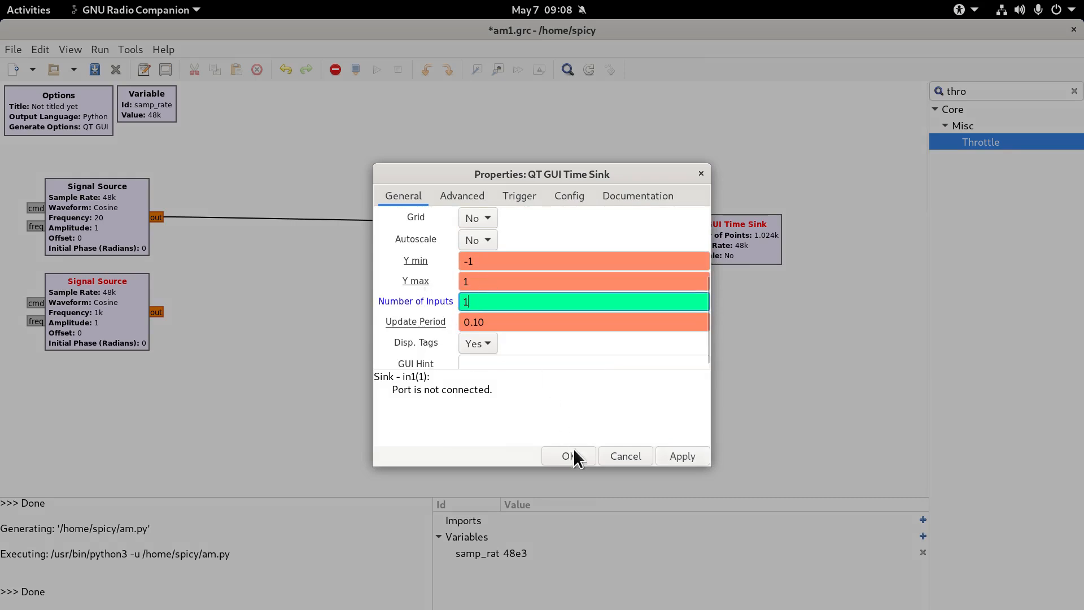
{"action": "left_click", "coordinate": [574, 450]}
Add a Multiply block and place it between the two signal sources and the Throttle, below the existing connection
{"action": "key", "text": "ctrl+f"}
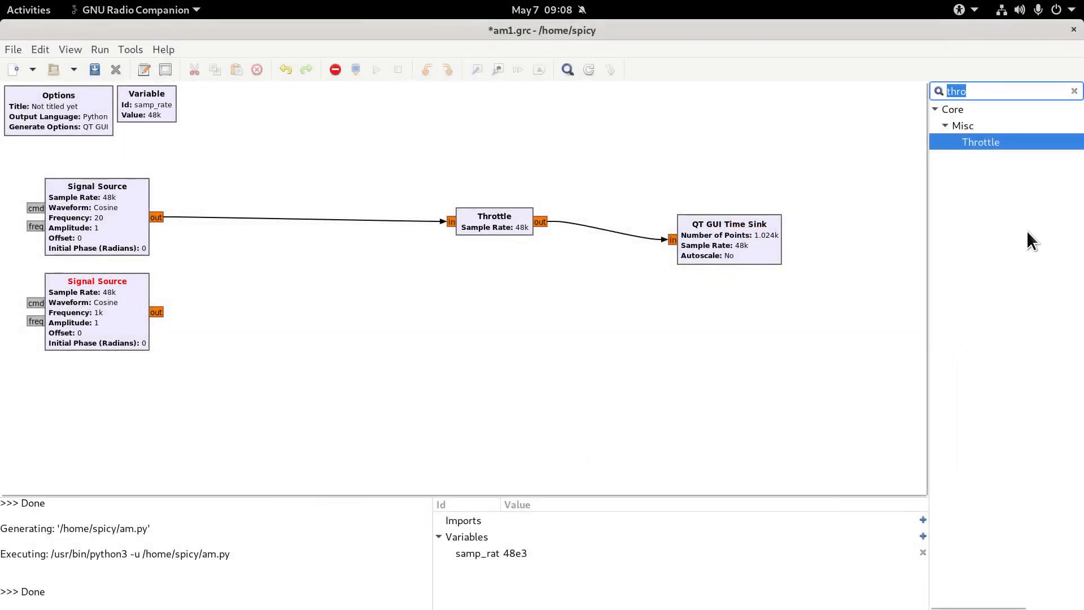
{"action": "type", "text": "multi"}
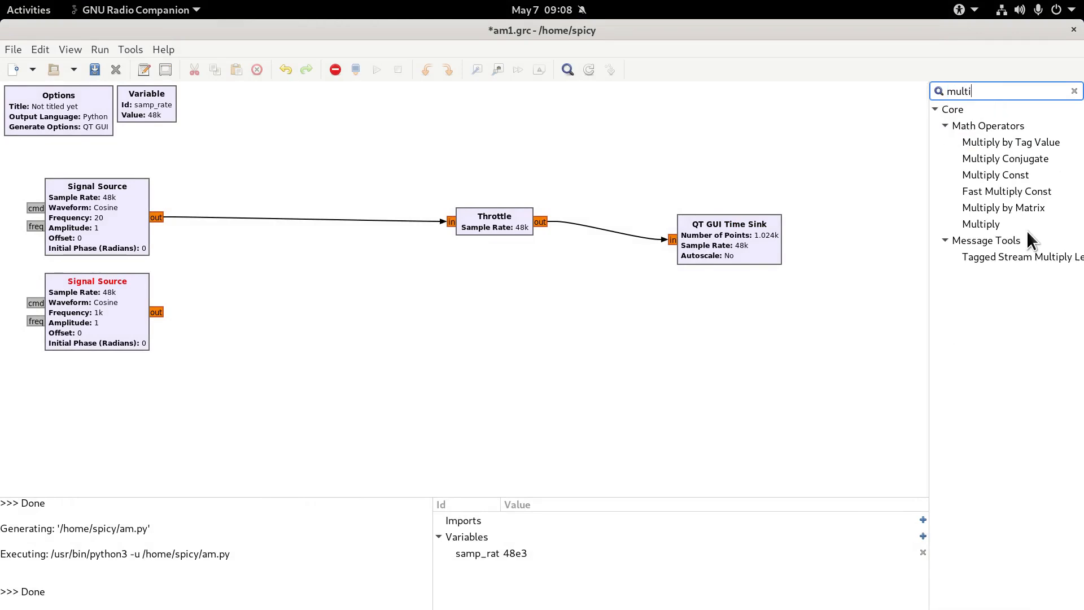
{"action": "double_click", "coordinate": [991, 224]}
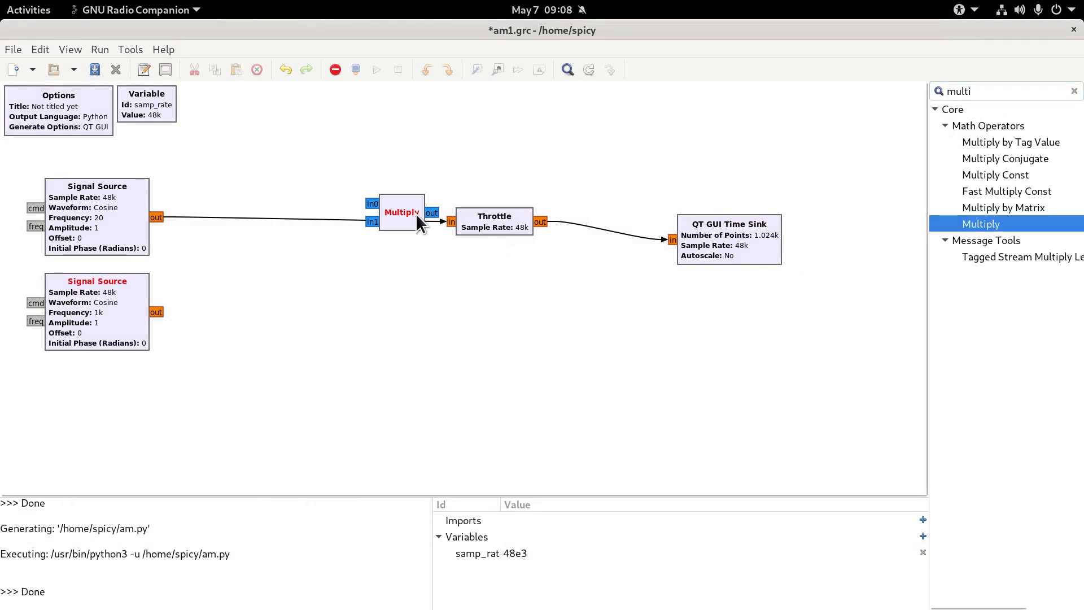
{"action": "left_click_drag", "start_coordinate": [416, 215], "coordinate": [354, 266]}
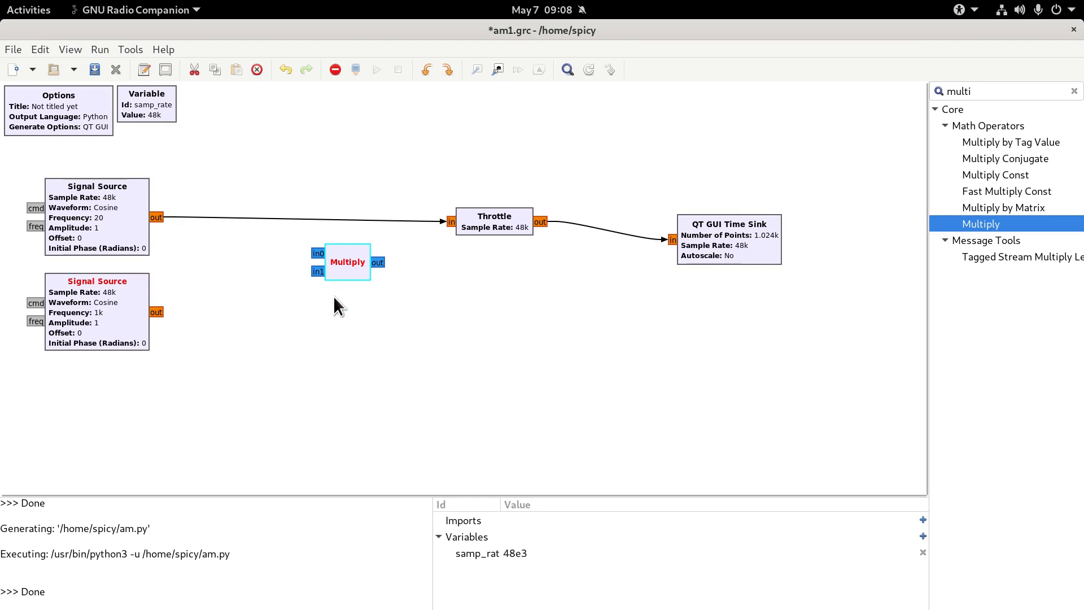
Delete the upper Signal Source's connection to the Throttle and wire the upper source to Multiply in0 and the lower source to in1
{"action": "left_click", "coordinate": [201, 217]}
{"action": "key", "text": "Delete"}
{"action": "left_click", "coordinate": [316, 253]}
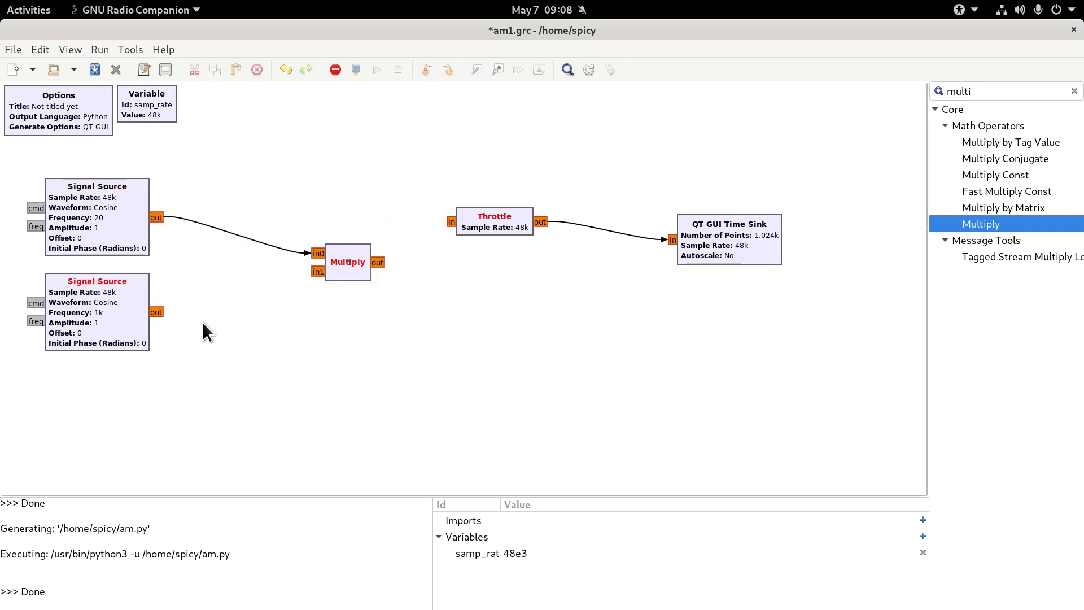
{"action": "left_click", "coordinate": [317, 272]}
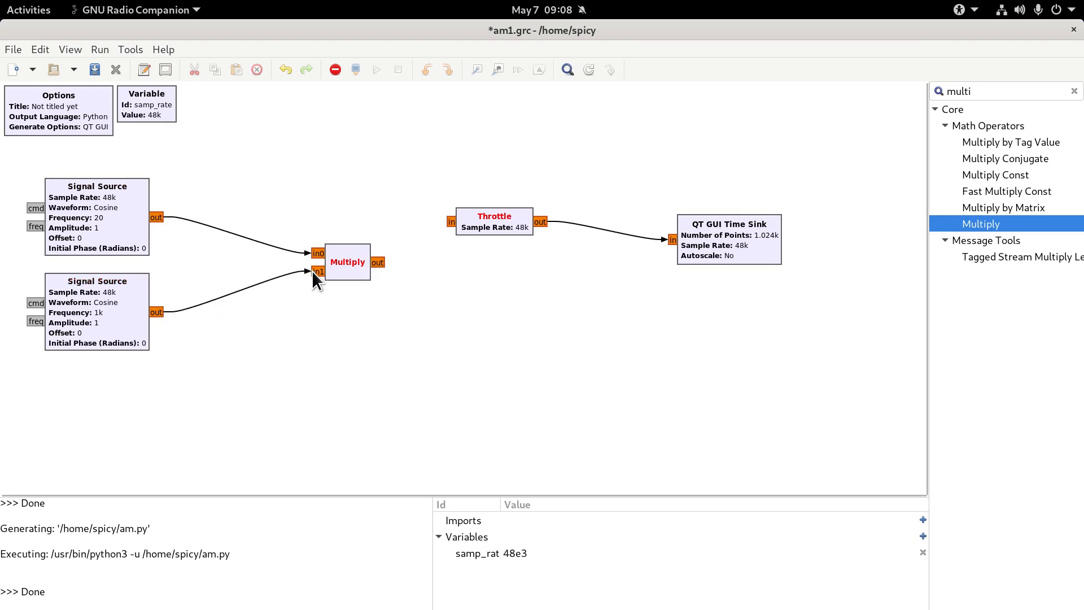
Connect the Multiply output to the Throttle input and shift the Multiply block slightly closer to the signal sources
{"action": "left_click", "coordinate": [452, 221]}
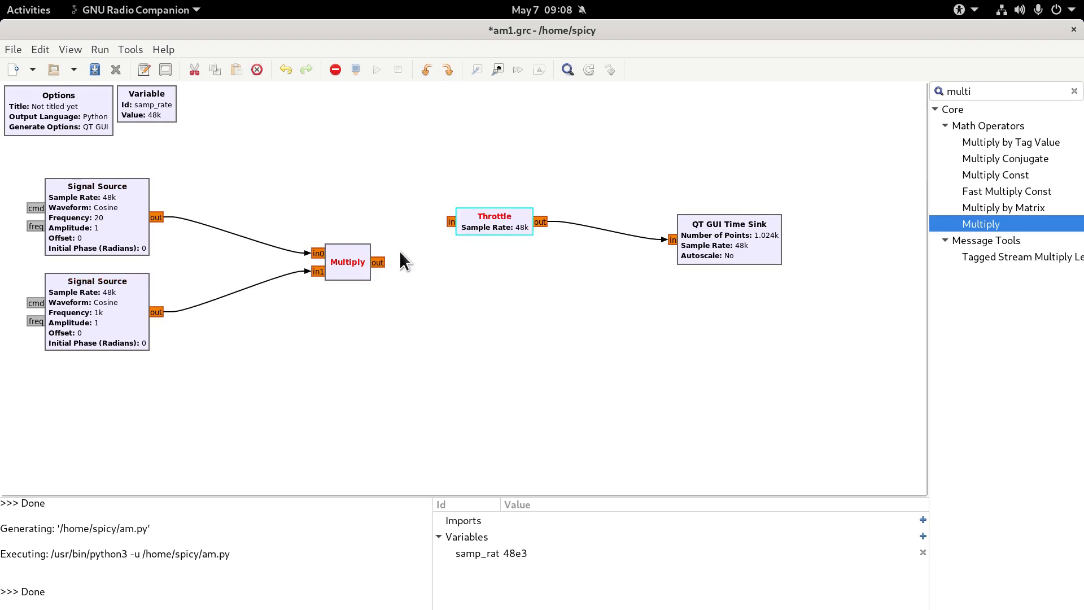
{"action": "left_click", "coordinate": [378, 261]}
{"action": "left_click_drag", "start_coordinate": [355, 264], "coordinate": [331, 247]}
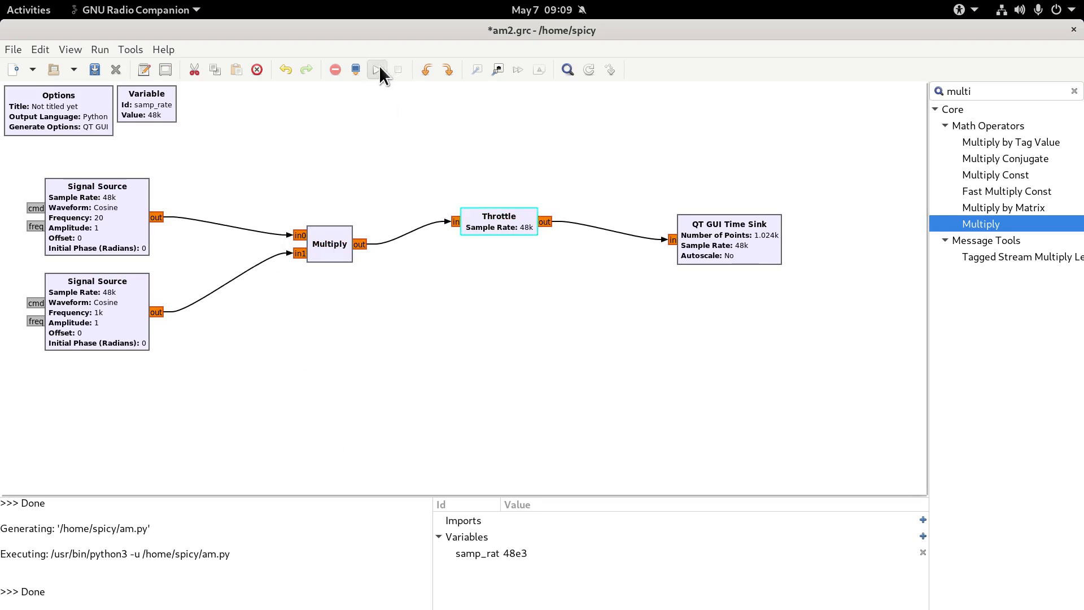
Run the flowgraph, show the plot's control panel and freeze the modulated waveform
{"action": "left_click", "coordinate": [379, 67]}
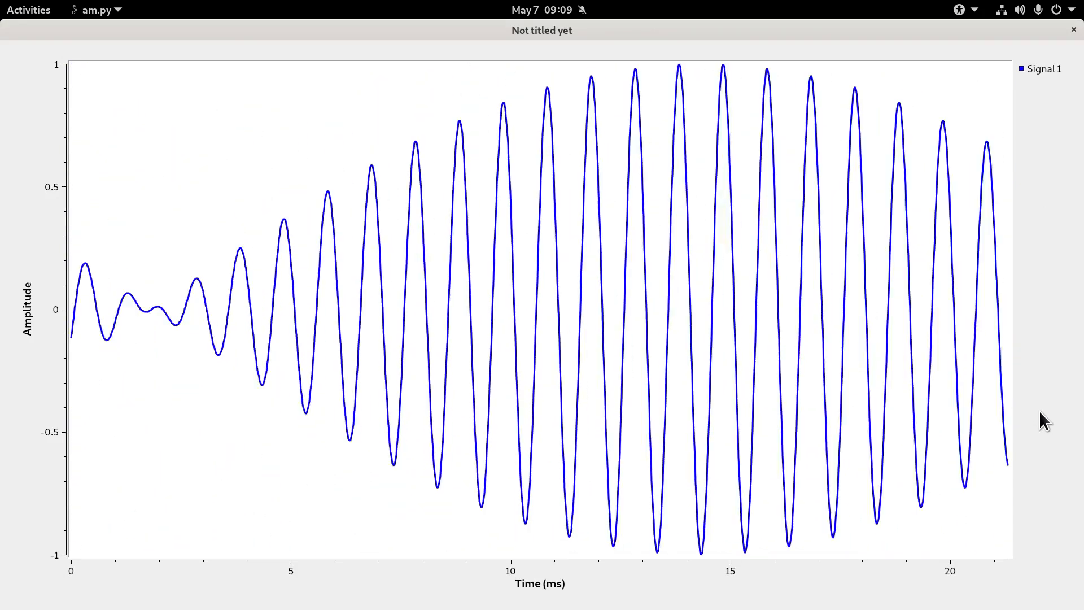
{"action": "right_click", "coordinate": [1039, 411]}
{"action": "left_click", "coordinate": [1041, 407]}
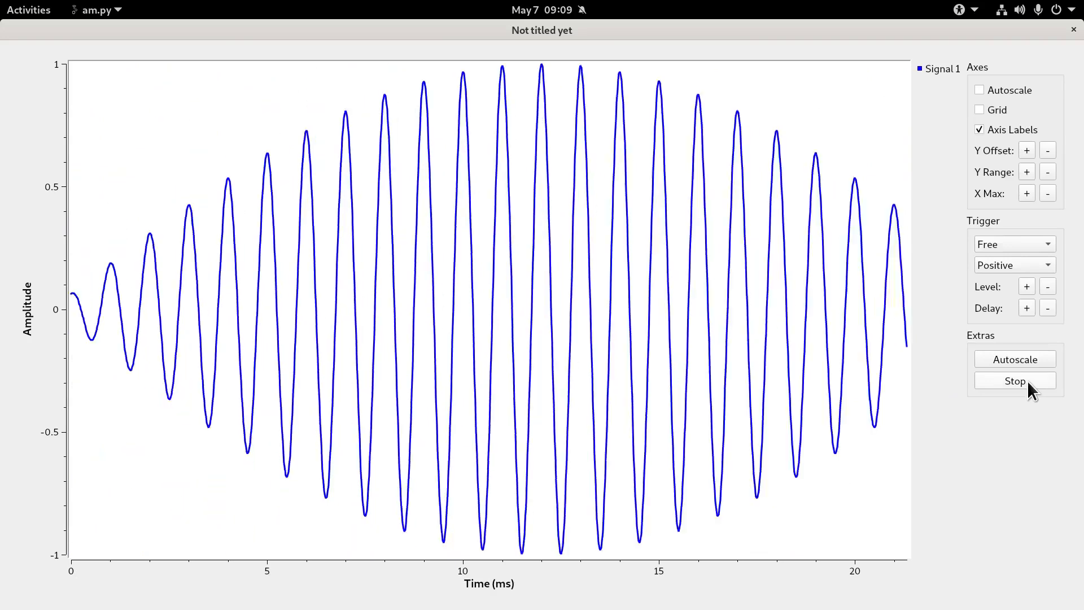
{"action": "left_click", "coordinate": [1028, 381]}
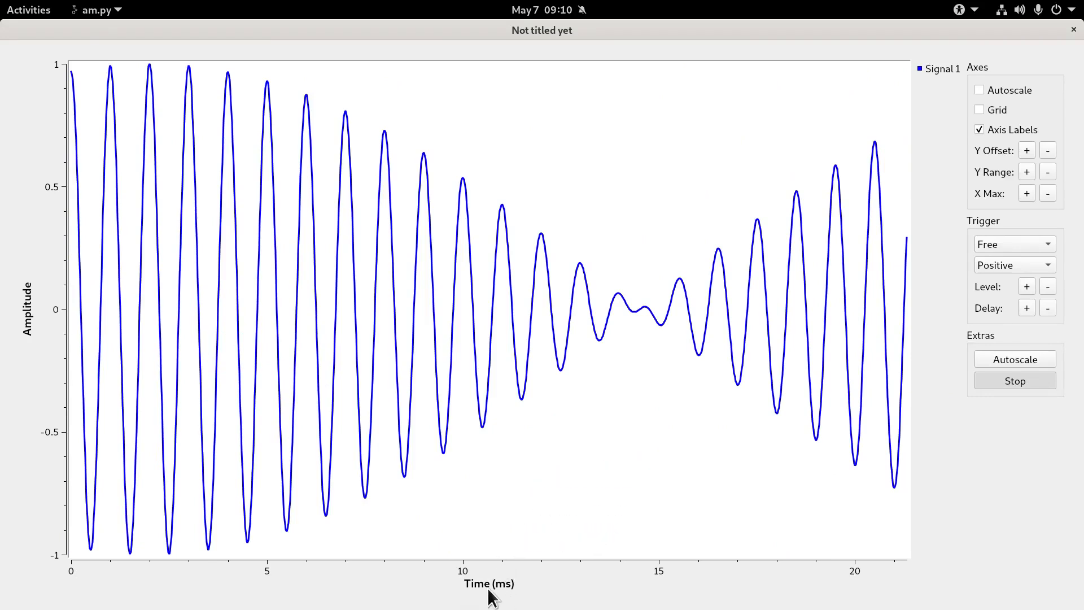
Compare the frozen waveform with the signal source settings in the flowgraph
{"action": "key", "text": "alt+Tab"}
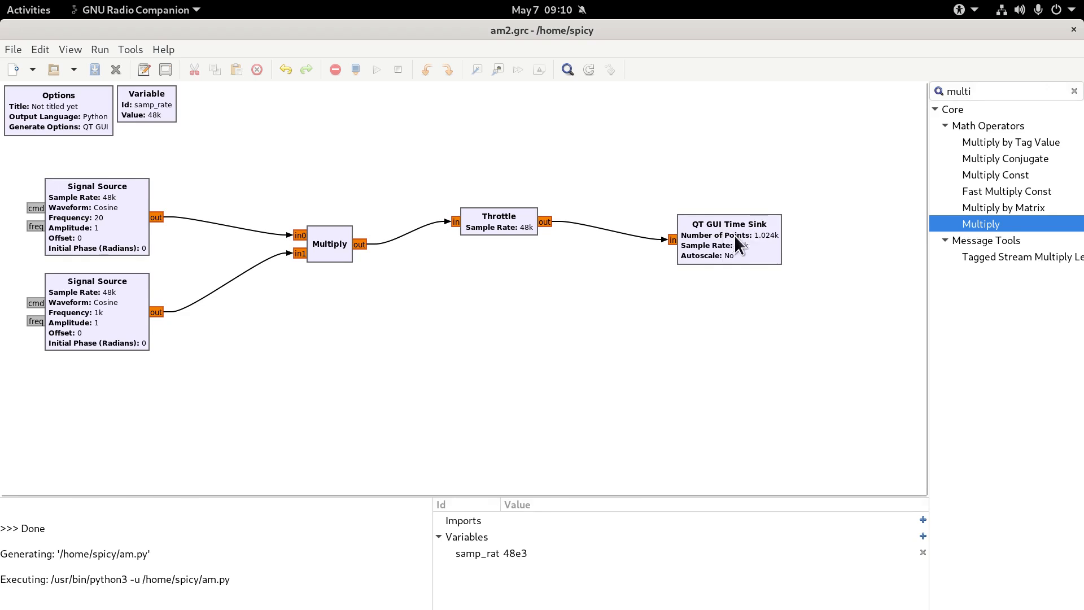
{"action": "key", "text": "alt+Tab"}
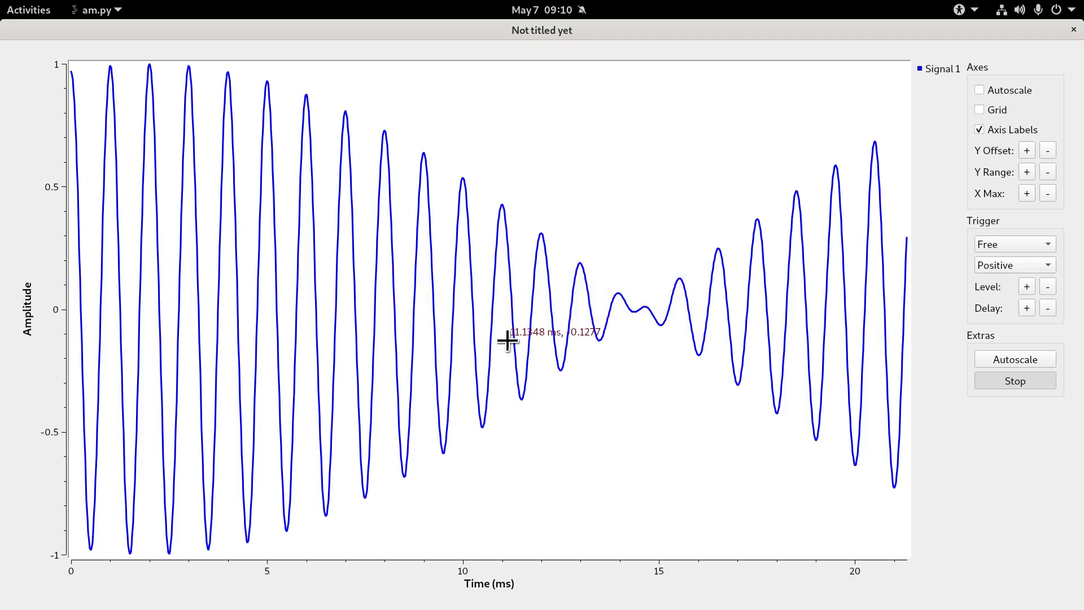
{"action": "key", "text": "alt+Tab"}
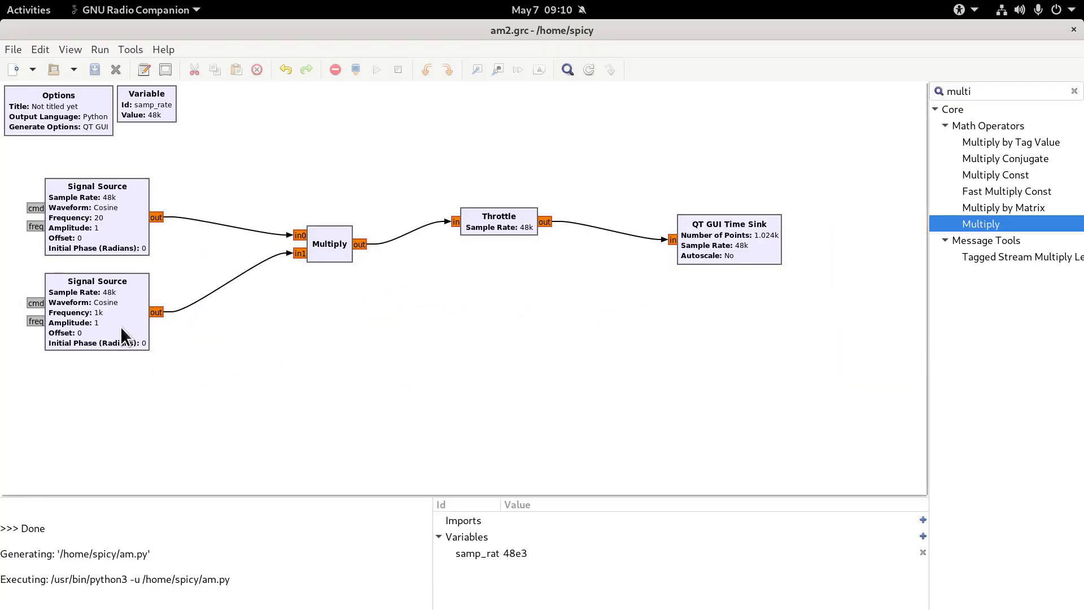
{"action": "left_click", "coordinate": [83, 306]}
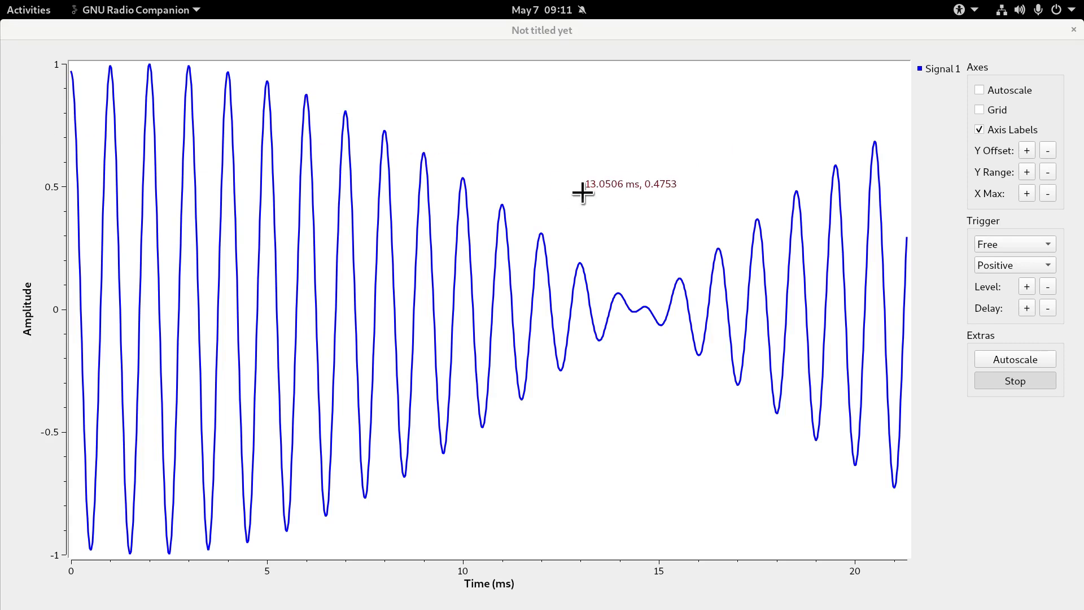
Close the plot window and move the Multiply, Throttle and Time Sink blocks down, level with the lower Signal Source
{"action": "left_click", "coordinate": [1074, 29]}
{"action": "left_click_drag", "start_coordinate": [486, 317], "coordinate": [496, 316]}
{"action": "left_click_drag", "start_coordinate": [690, 311], "coordinate": [741, 300]}
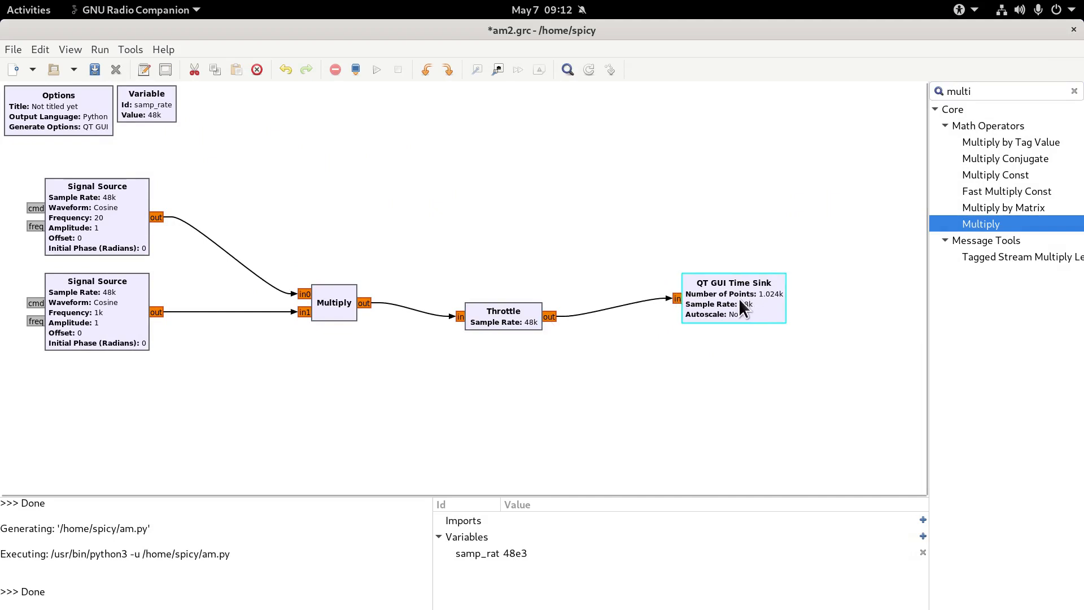
Set the QT GUI Time Sink's number of inputs to 3 and its line 3 width to 3
{"action": "double_click", "coordinate": [740, 300]}
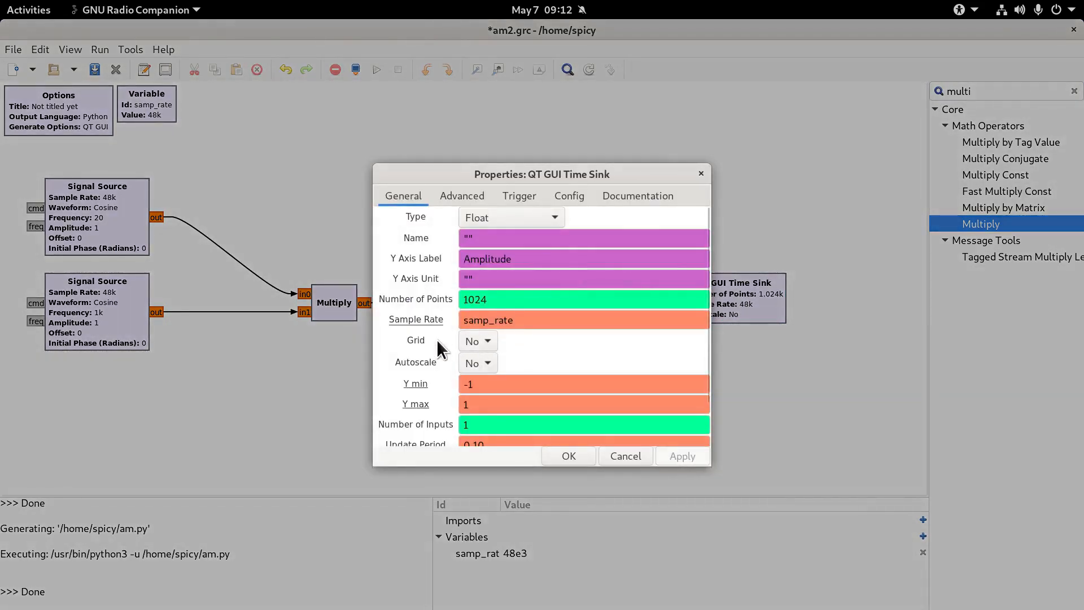
{"action": "scroll", "coordinate": [429, 339], "scroll_direction": "down", "scroll_amount": 2}
{"action": "double_click", "coordinate": [492, 377]}
{"action": "type", "text": "3"}
{"action": "left_click", "coordinate": [569, 196]}
{"action": "scroll", "coordinate": [408, 292], "scroll_direction": "down", "scroll_amount": 5}
{"action": "scroll", "coordinate": [408, 291], "scroll_direction": "down", "scroll_amount": 5}
{"action": "double_click", "coordinate": [479, 282]}
{"action": "type", "text": "3"}
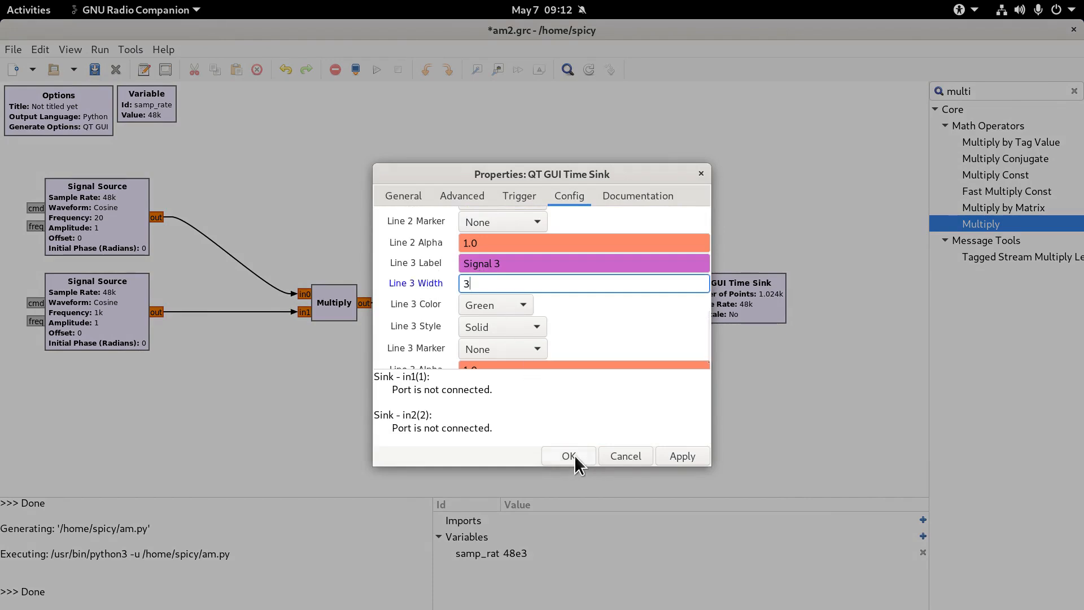
{"action": "left_click", "coordinate": [574, 455]}
Reroute the Throttle output from the Time Sink's in0 to in2 and move the Time Sink slightly up
{"action": "left_click", "coordinate": [642, 283]}
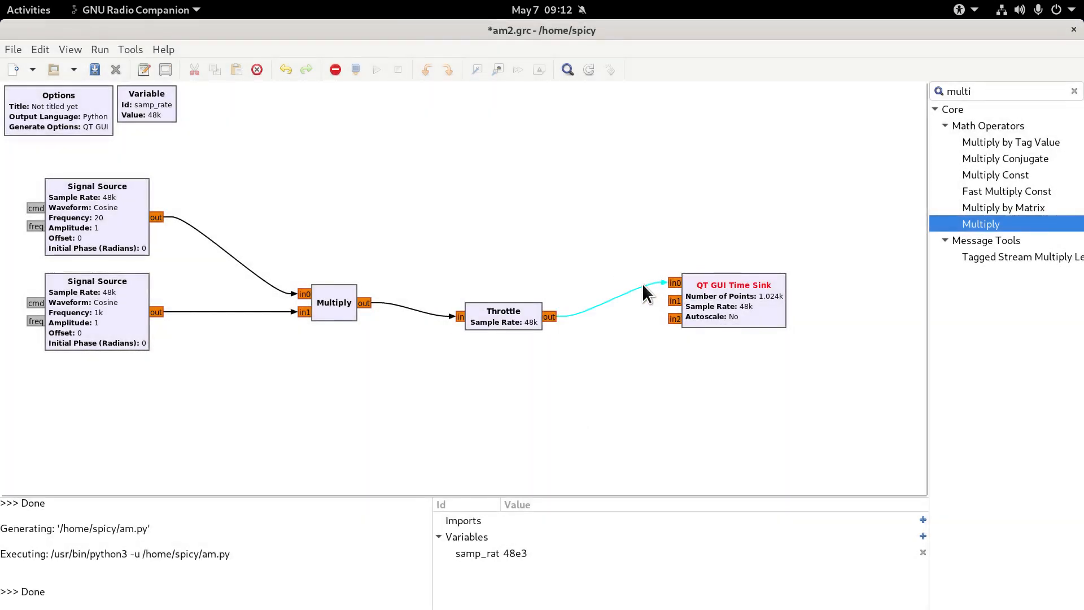
{"action": "key", "text": "Delete"}
{"action": "left_click", "coordinate": [673, 320]}
{"action": "left_click_drag", "start_coordinate": [718, 305], "coordinate": [736, 271]}
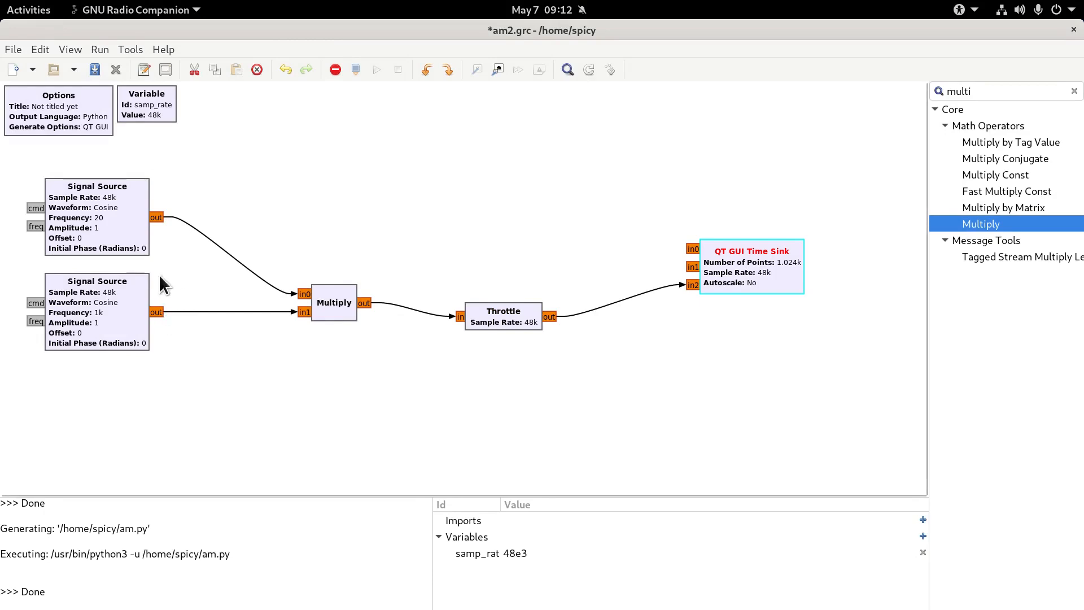
Connect the lower Signal Source to the Time Sink's in0 and the upper one to in1, moving the Multiply block below the new connections
{"action": "left_click", "coordinate": [157, 312]}
{"action": "left_click", "coordinate": [693, 248]}
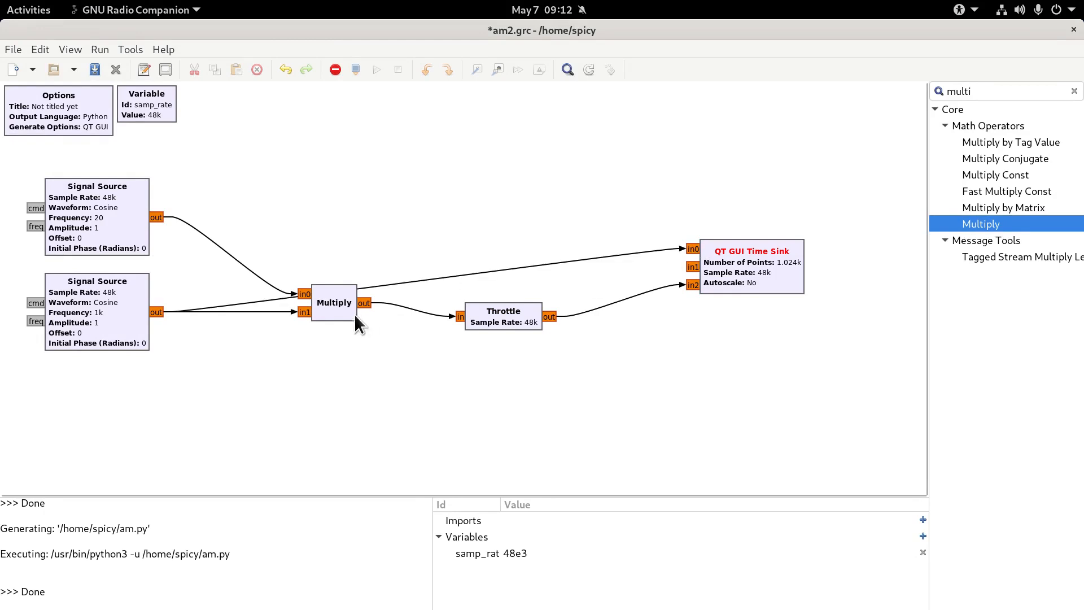
{"action": "left_click_drag", "start_coordinate": [355, 317], "coordinate": [360, 353]}
{"action": "left_click", "coordinate": [127, 219]}
{"action": "left_click", "coordinate": [157, 217]}
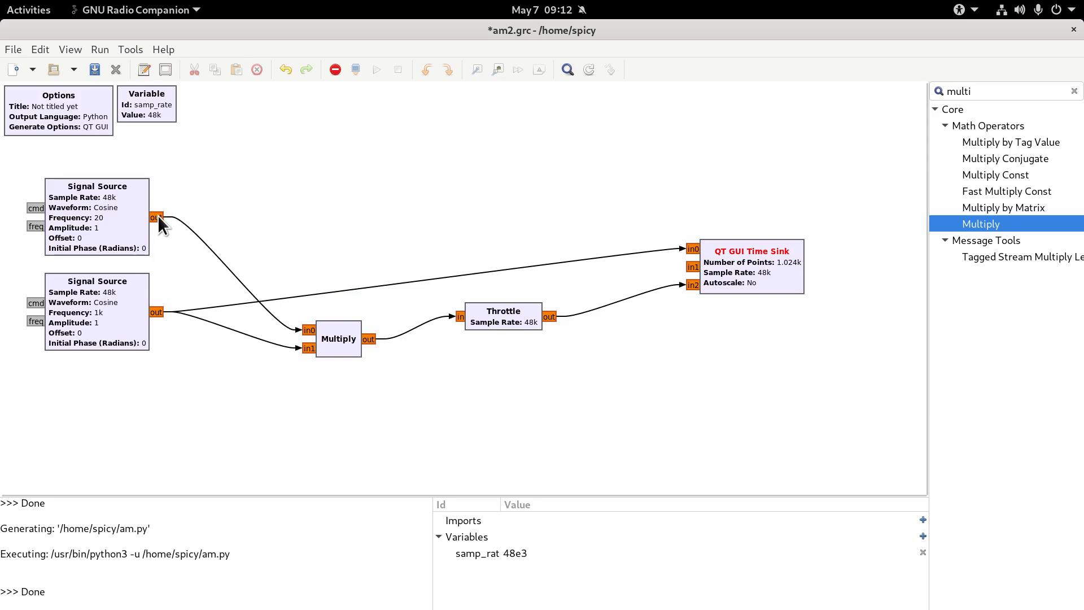
{"action": "left_click", "coordinate": [692, 268]}
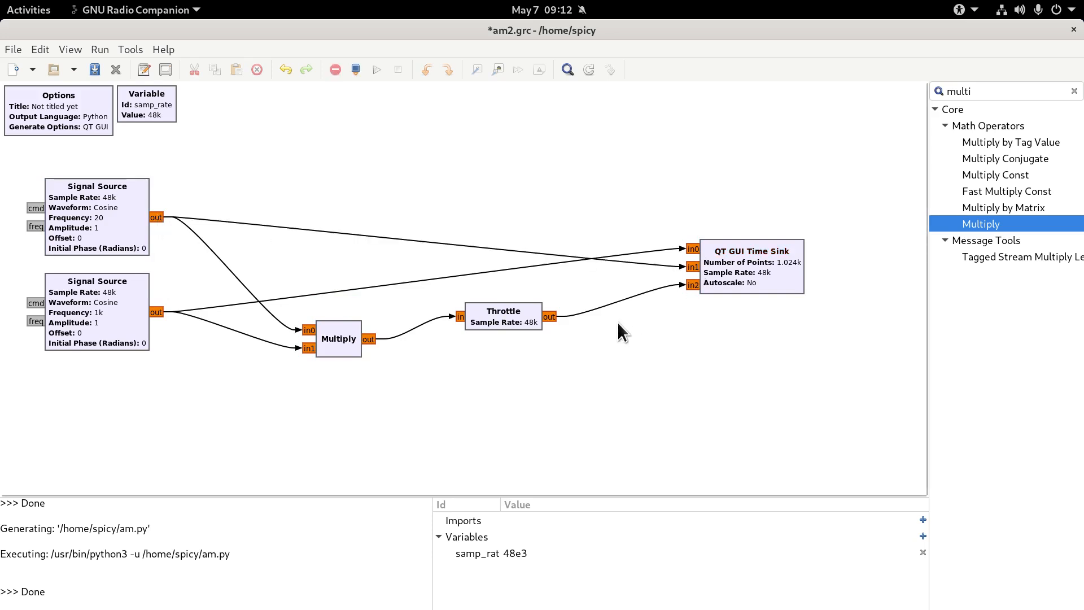
Label the Time Sink's line 1 Carrier and its line 2 Baseband
{"action": "double_click", "coordinate": [745, 266]}
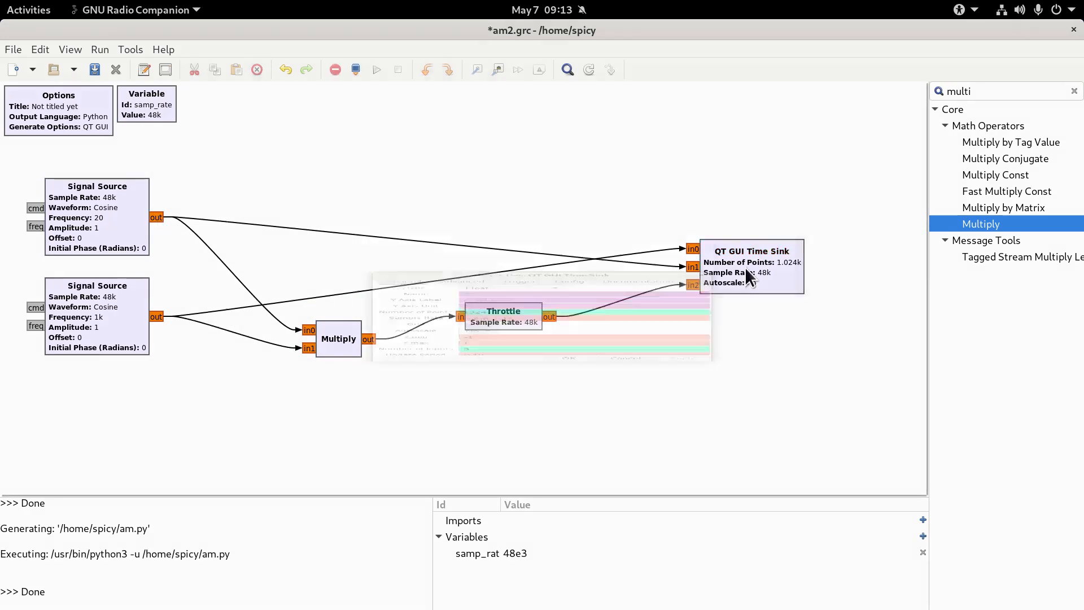
{"action": "left_click", "coordinate": [561, 196]}
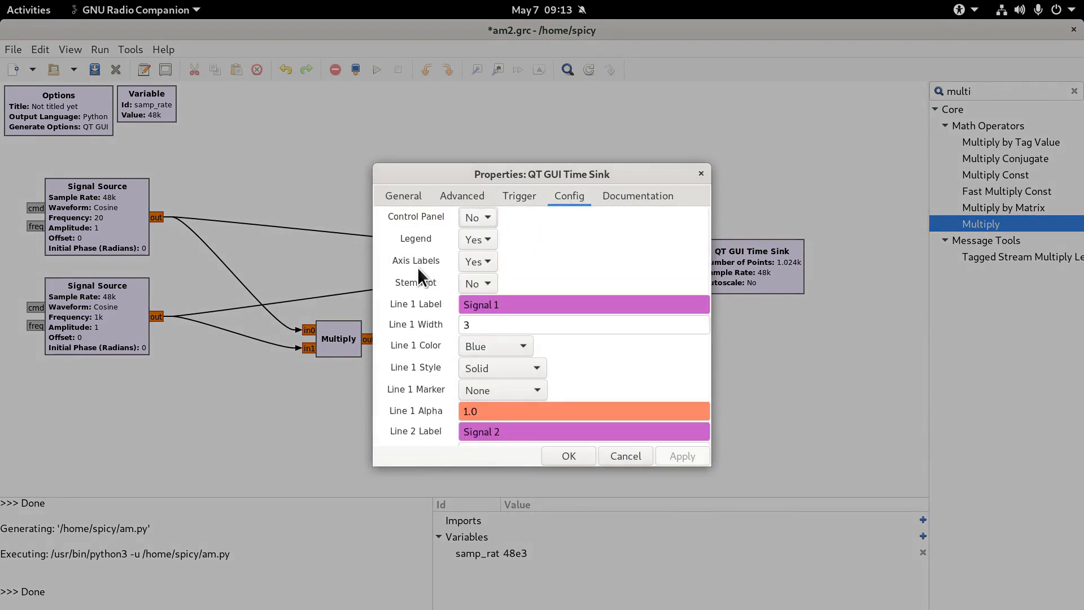
{"action": "scroll", "coordinate": [416, 266], "scroll_direction": "down", "scroll_amount": 1}
{"action": "left_click", "coordinate": [516, 273]}
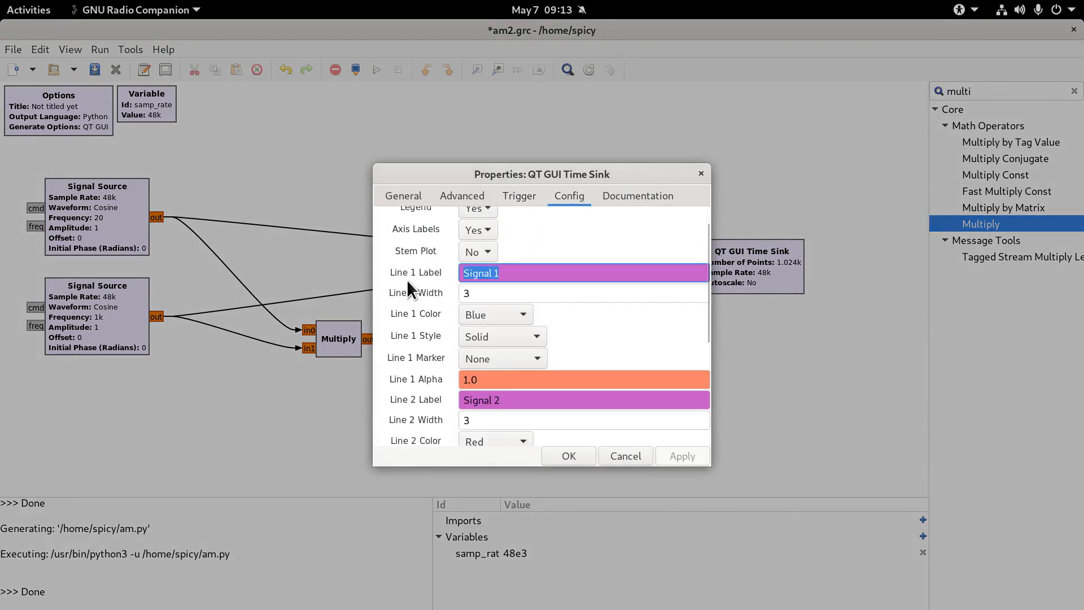
{"action": "type", "text": "Carrier"}
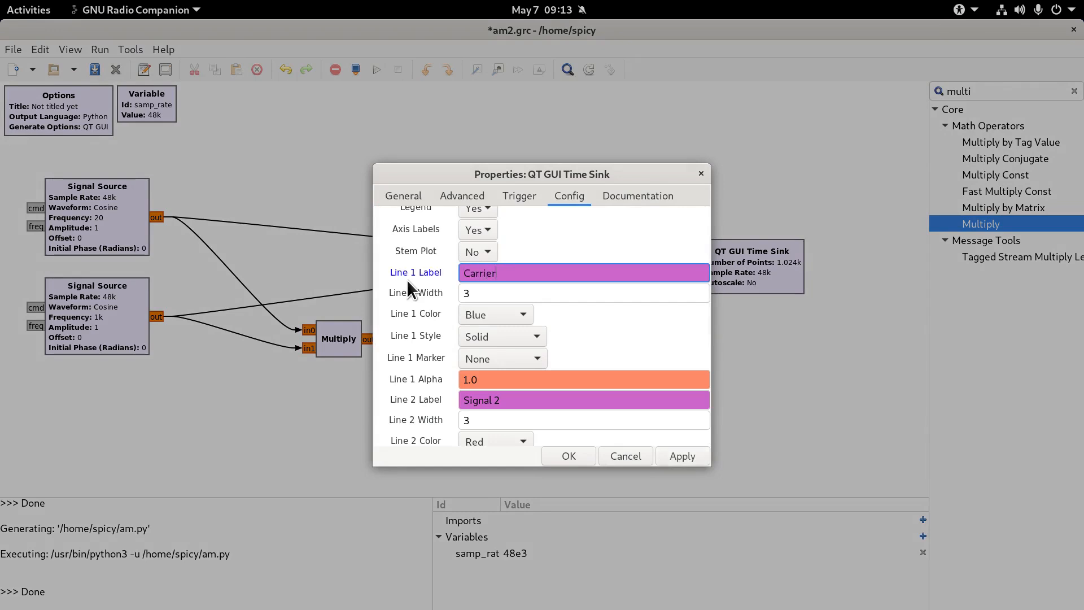
{"action": "scroll", "coordinate": [421, 273], "scroll_direction": "down", "scroll_amount": 1}
{"action": "scroll", "coordinate": [416, 268], "scroll_direction": "down", "scroll_amount": 1}
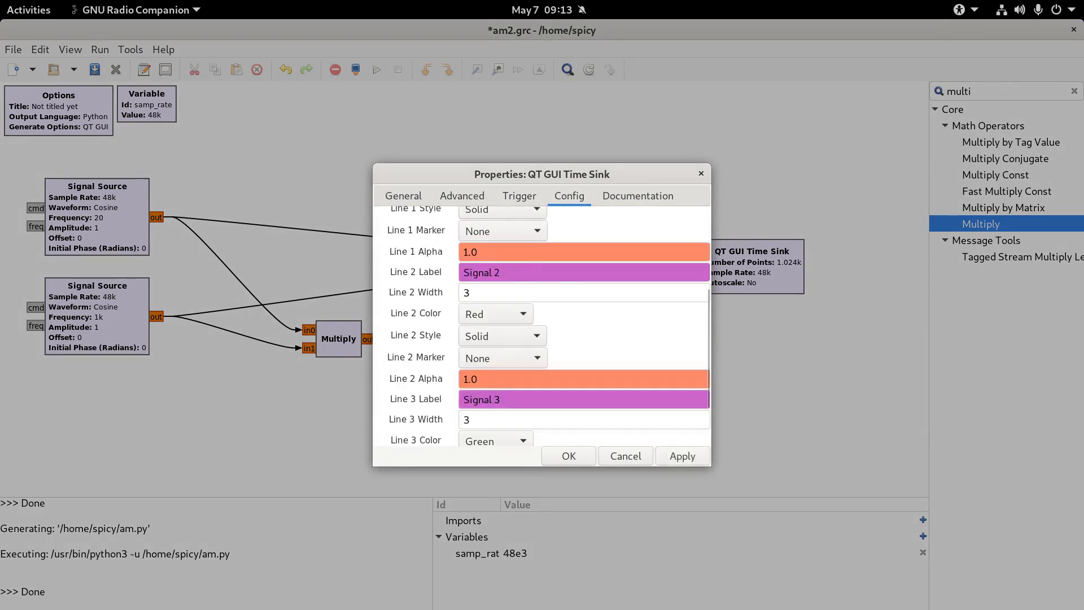
{"action": "left_click", "coordinate": [549, 273]}
{"action": "type", "text": "Baseband"}
Label the Time Sink's line 3 Modulated and apply the properties
{"action": "scroll", "coordinate": [465, 342], "scroll_direction": "down", "scroll_amount": 2}
{"action": "scroll", "coordinate": [469, 356], "scroll_direction": "down", "scroll_amount": 1}
{"action": "left_click_drag", "start_coordinate": [527, 417], "coordinate": [462, 390]}
{"action": "left_click", "coordinate": [526, 400]}
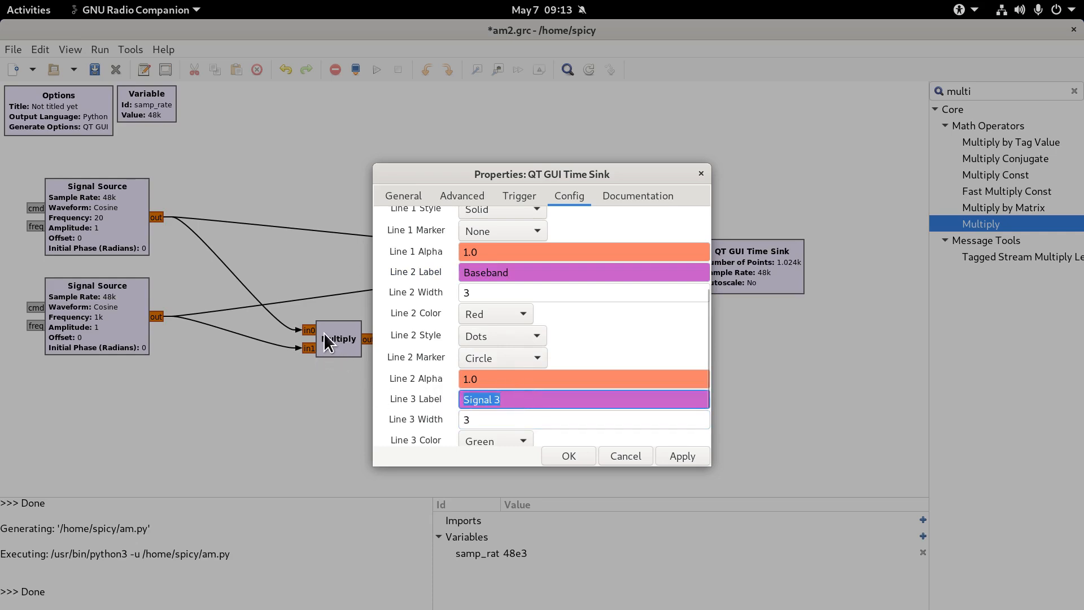
{"action": "type", "text": "Modulated"}
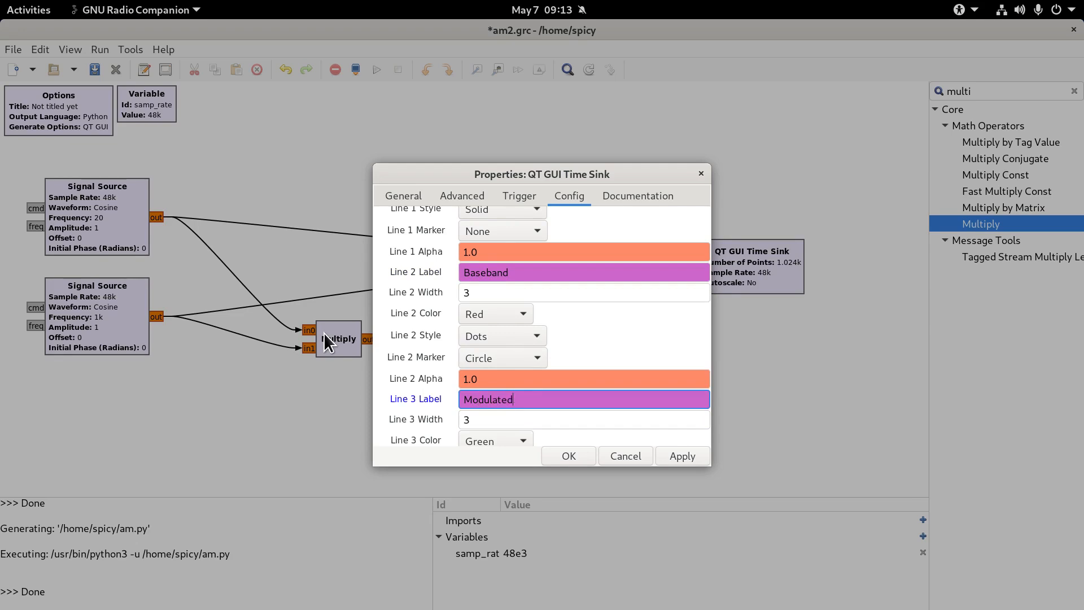
{"action": "left_click", "coordinate": [553, 455]}
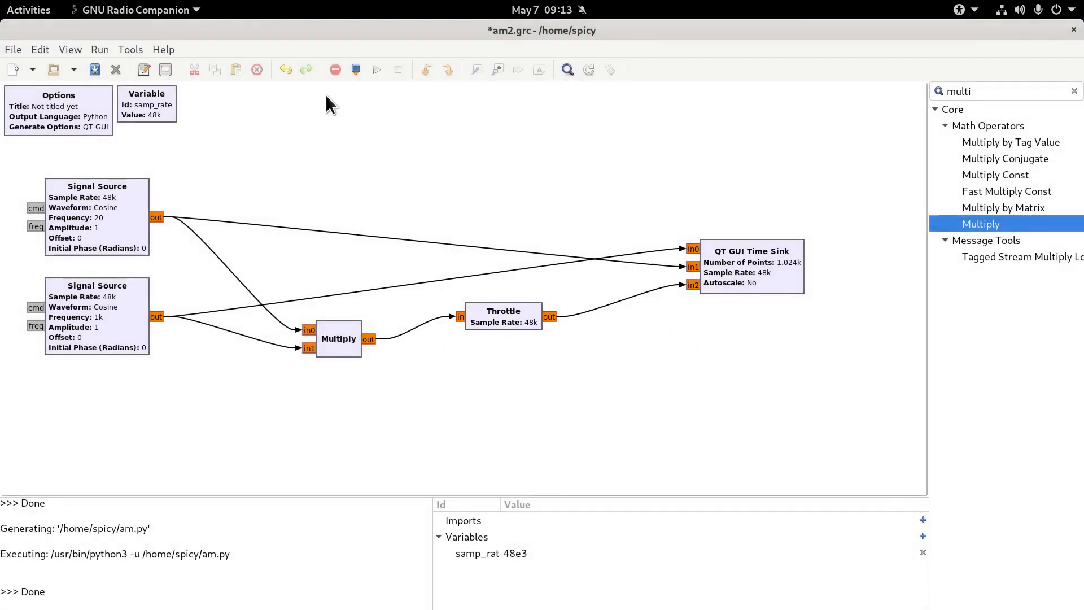
Run the flowgraph with the three labelled signals and show the plot's control panel
{"action": "left_click", "coordinate": [371, 70]}
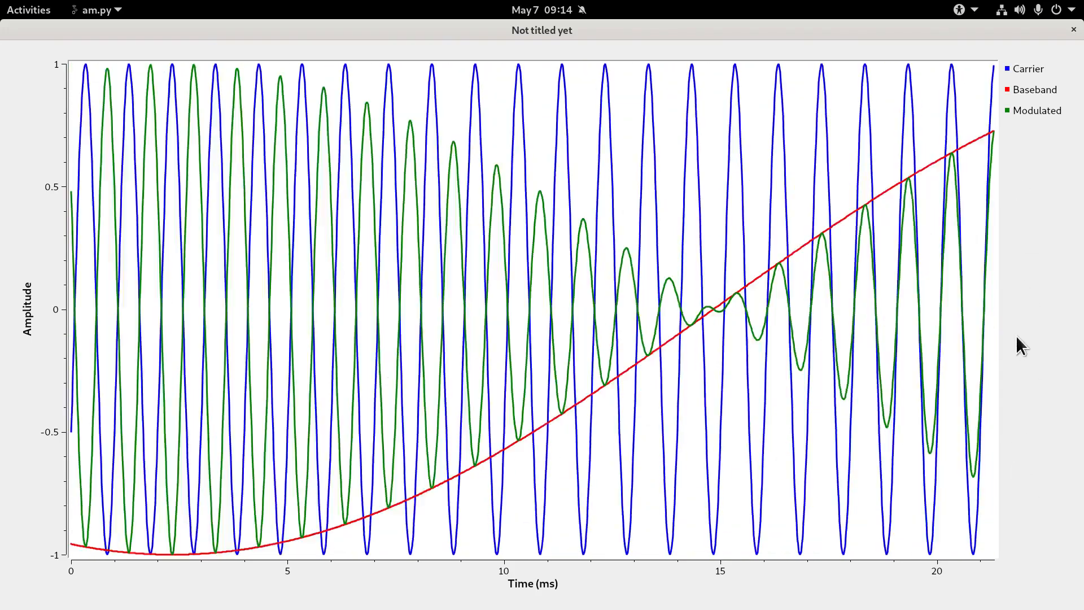
{"action": "right_click", "coordinate": [1022, 371]}
{"action": "left_click", "coordinate": [1015, 361]}
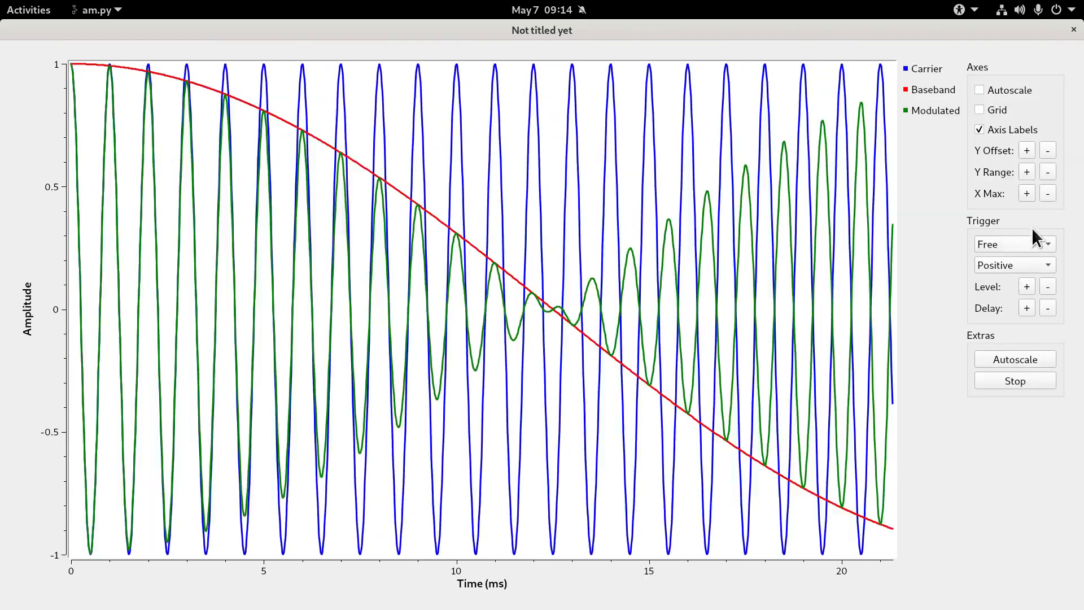
Adjust the plot's maximum X value to about 18.5 ms and freeze the traces
{"action": "left_click", "coordinate": [1027, 193]}
{"action": "left_click", "coordinate": [1027, 193]}
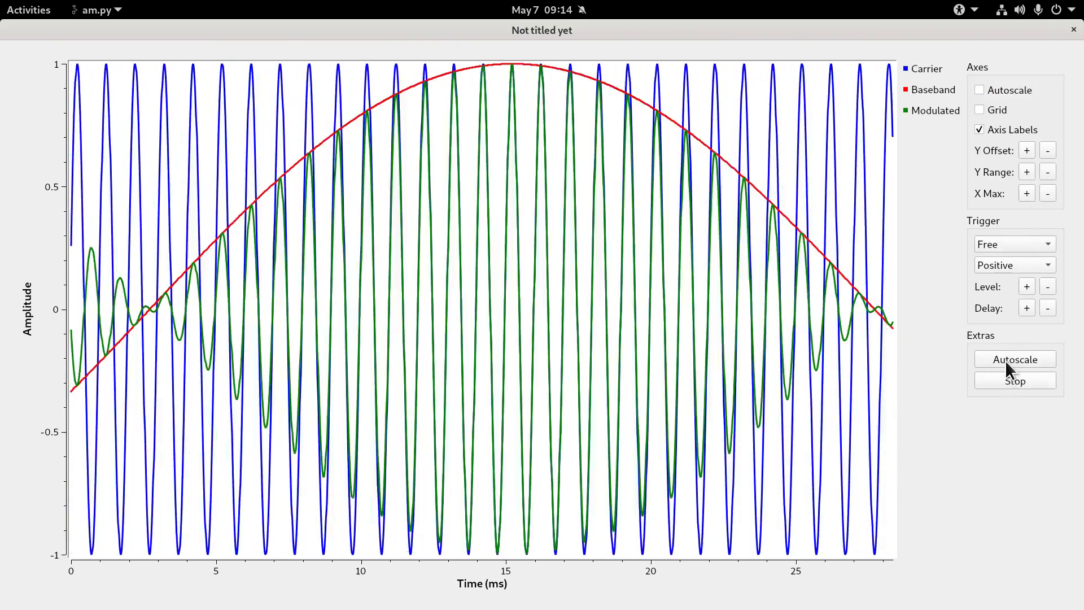
{"action": "left_click", "coordinate": [1049, 192]}
{"action": "left_click", "coordinate": [1049, 192]}
{"action": "left_click", "coordinate": [1050, 192]}
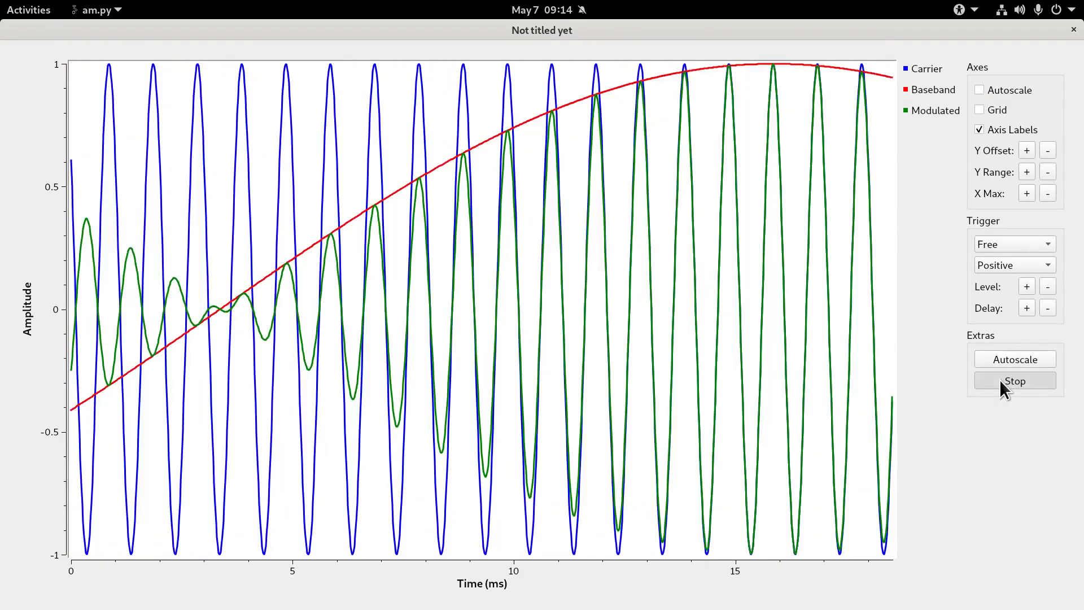
{"action": "left_click", "coordinate": [1000, 380]}
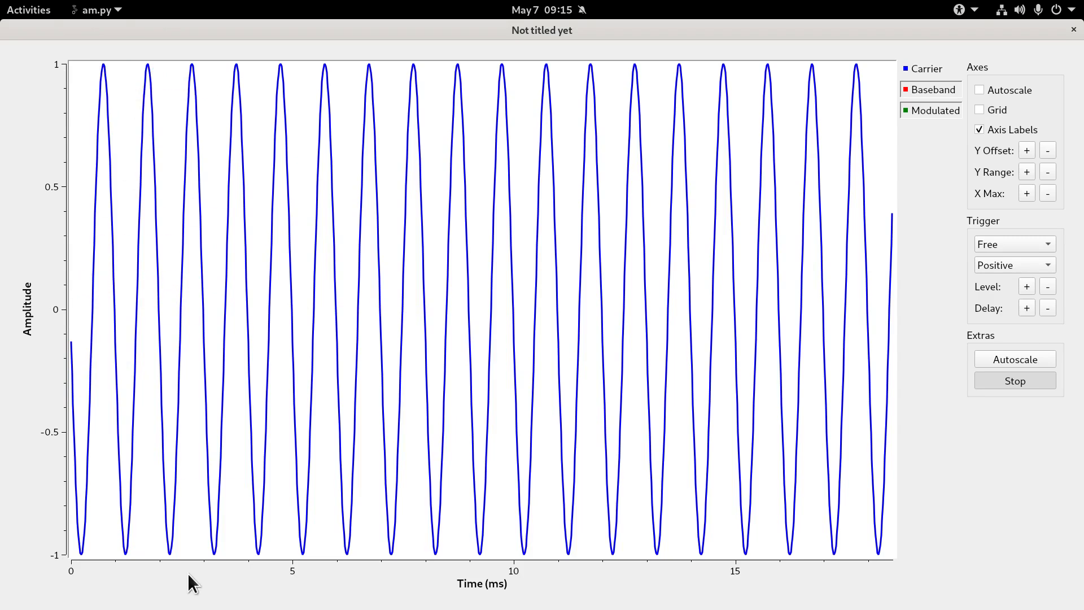
Isolate the Baseband trace for inspection, and show the Carrier and Modulated traces together with it again
{"action": "left_click", "coordinate": [926, 72]}
{"action": "left_click", "coordinate": [923, 90]}
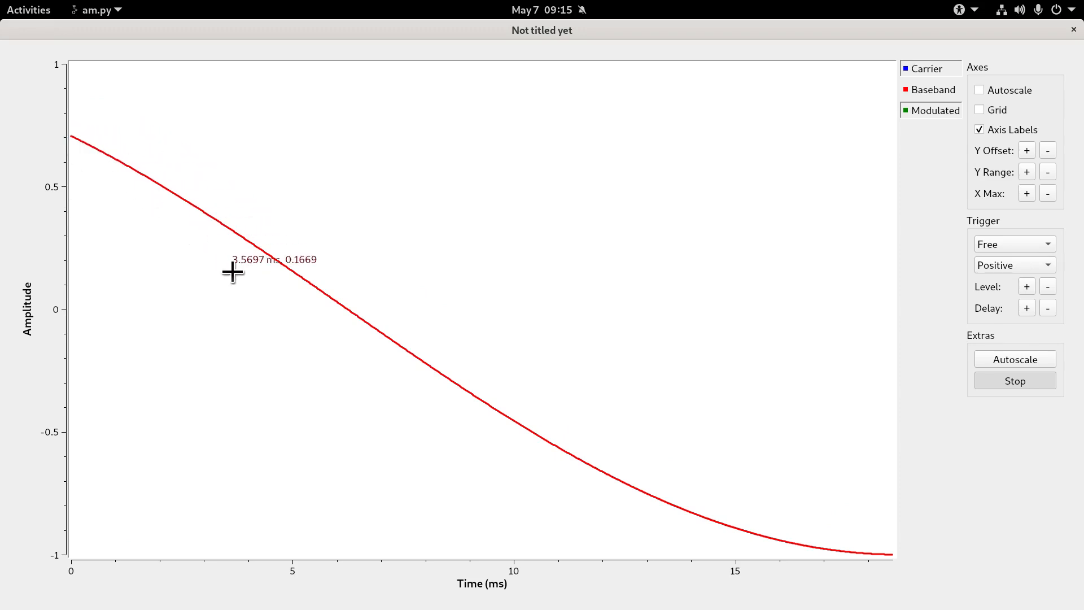
{"action": "left_click", "coordinate": [928, 89]}
{"action": "left_click", "coordinate": [928, 88]}
{"action": "left_click", "coordinate": [921, 67]}
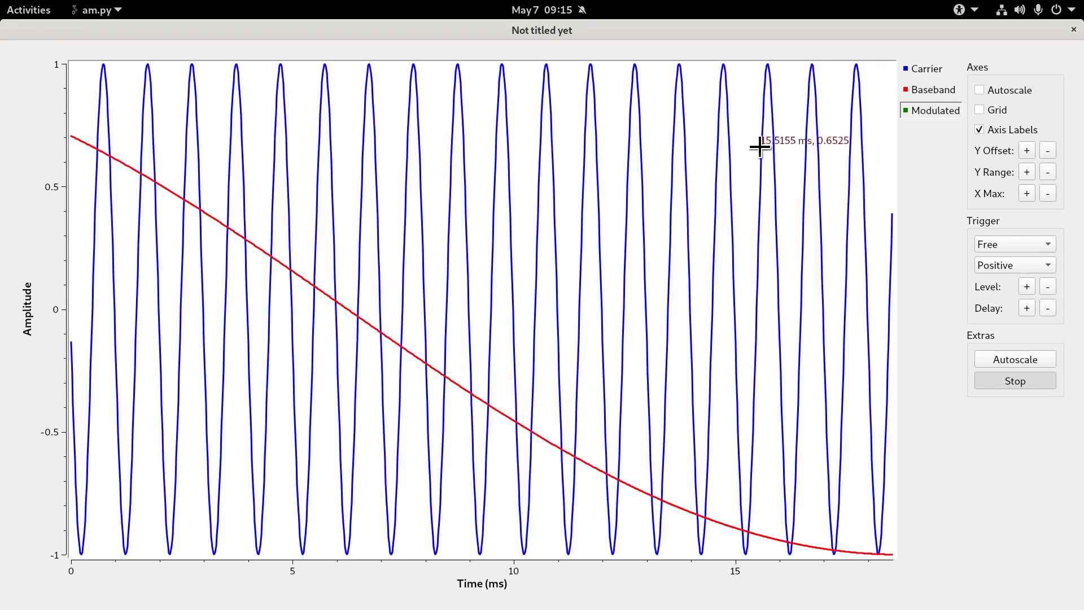
{"action": "left_click", "coordinate": [925, 110]}
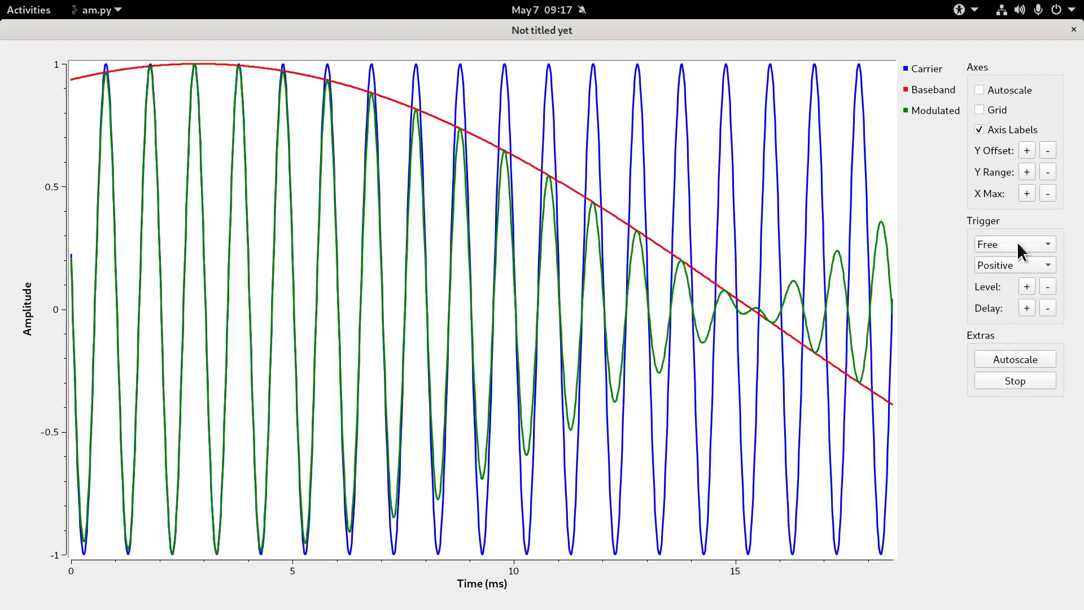
Extend the running plot's maximum X value to about 44 ms with all three traces shown
{"action": "left_click", "coordinate": [1025, 188]}
{"action": "left_click", "coordinate": [1024, 189]}
{"action": "left_click", "coordinate": [1024, 189]}
{"action": "left_click", "coordinate": [1025, 189]}
{"action": "left_click", "coordinate": [1025, 189]}
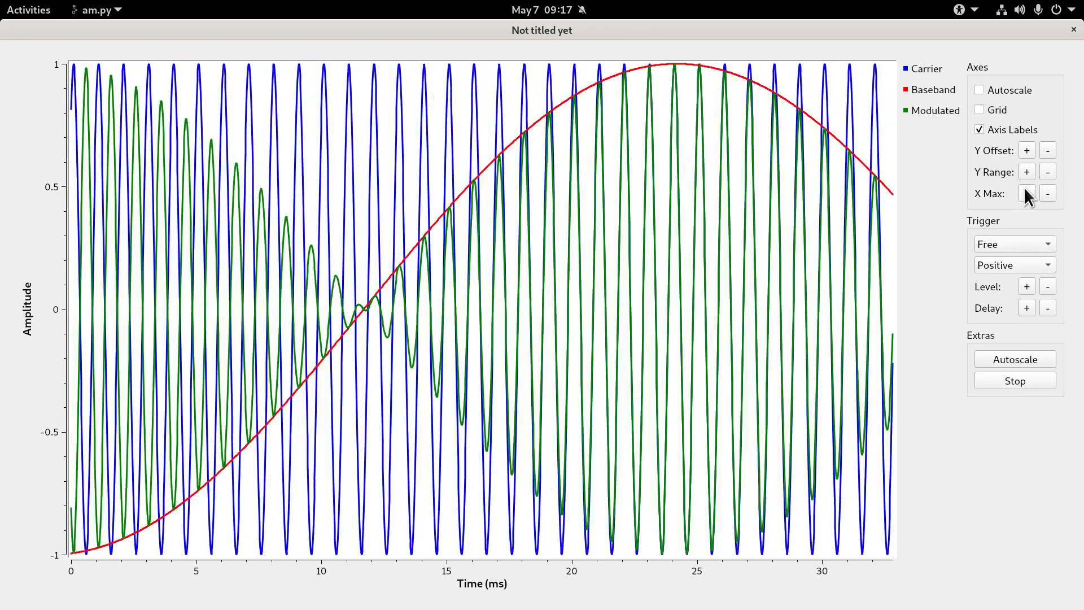
{"action": "left_click", "coordinate": [1024, 188]}
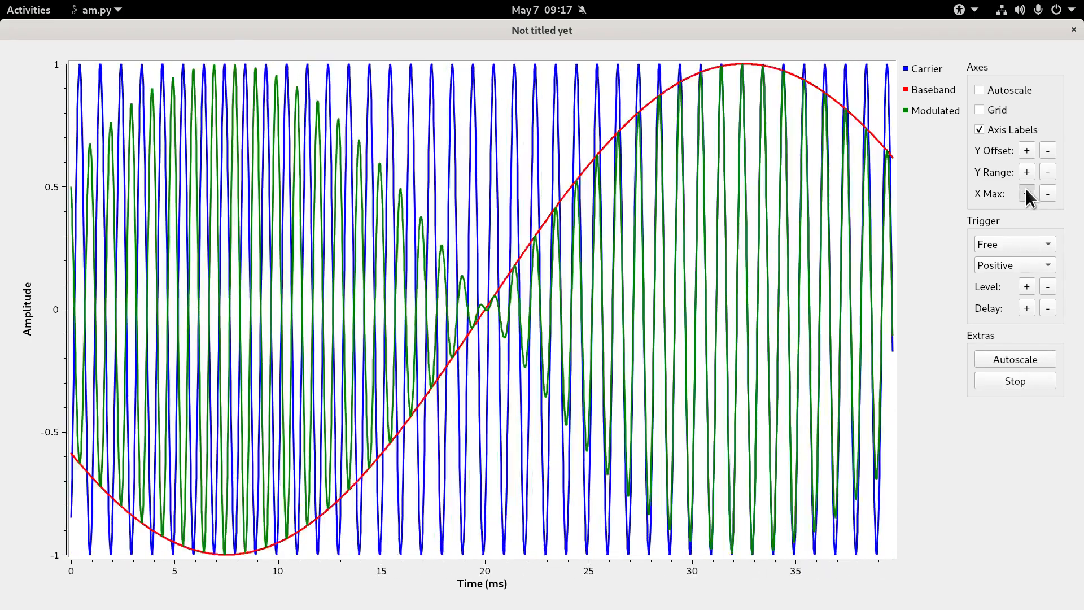
{"action": "left_click", "coordinate": [1025, 189]}
{"action": "left_click", "coordinate": [1025, 189]}
Hide the Carrier and Baseband traces and extend the plot's maximum X value past 60 ms to examine the Modulated envelope
{"action": "left_click", "coordinate": [926, 69]}
{"action": "left_click", "coordinate": [926, 88]}
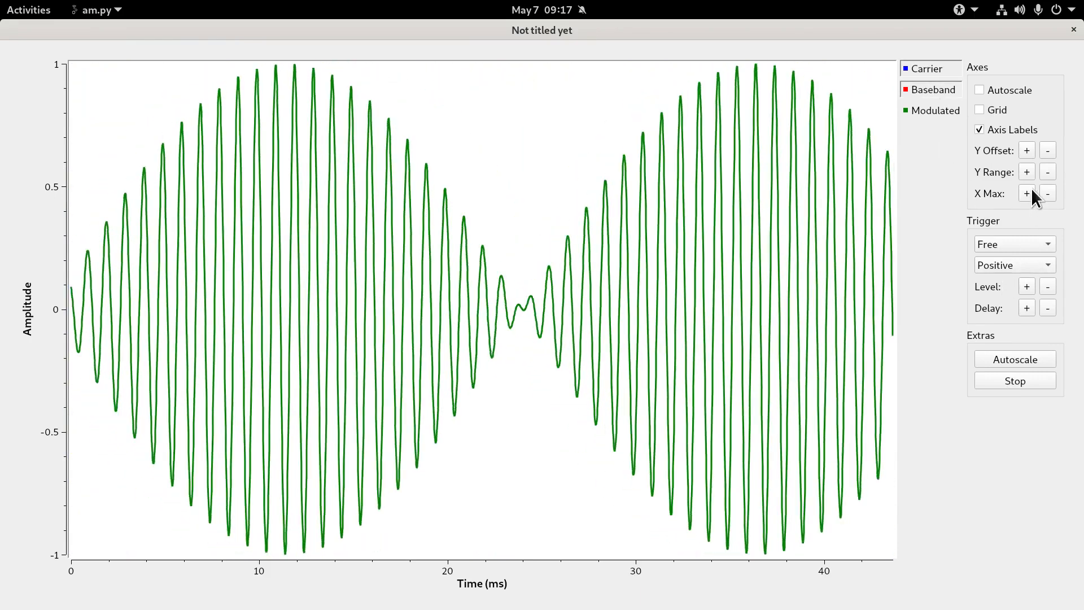
{"action": "left_click", "coordinate": [1027, 193]}
{"action": "left_click", "coordinate": [1027, 193]}
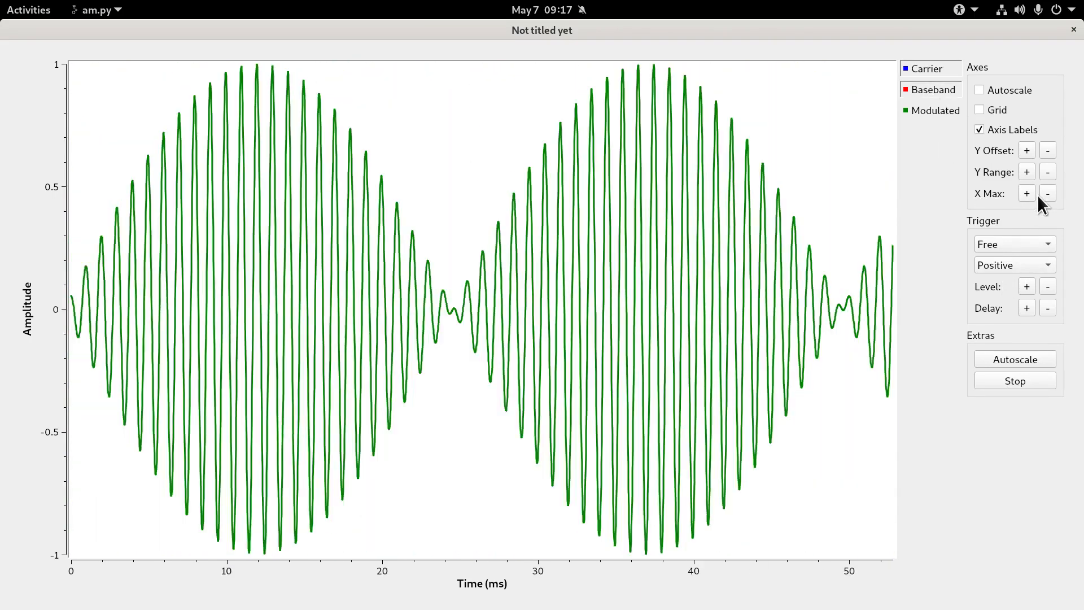
{"action": "left_click", "coordinate": [1045, 195]}
{"action": "left_click", "coordinate": [1046, 195]}
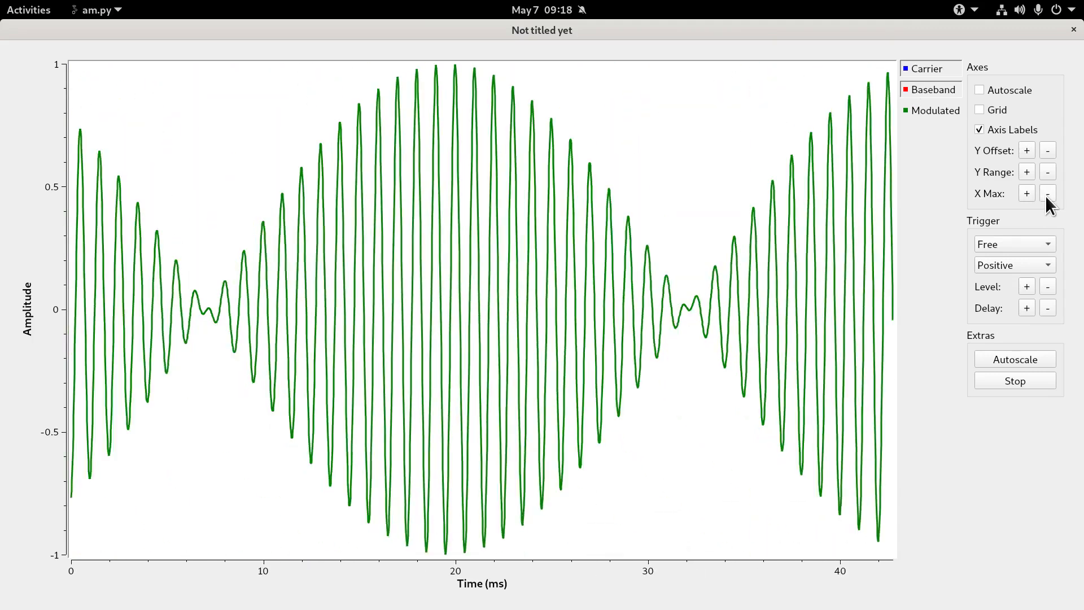
{"action": "left_click", "coordinate": [1045, 195]}
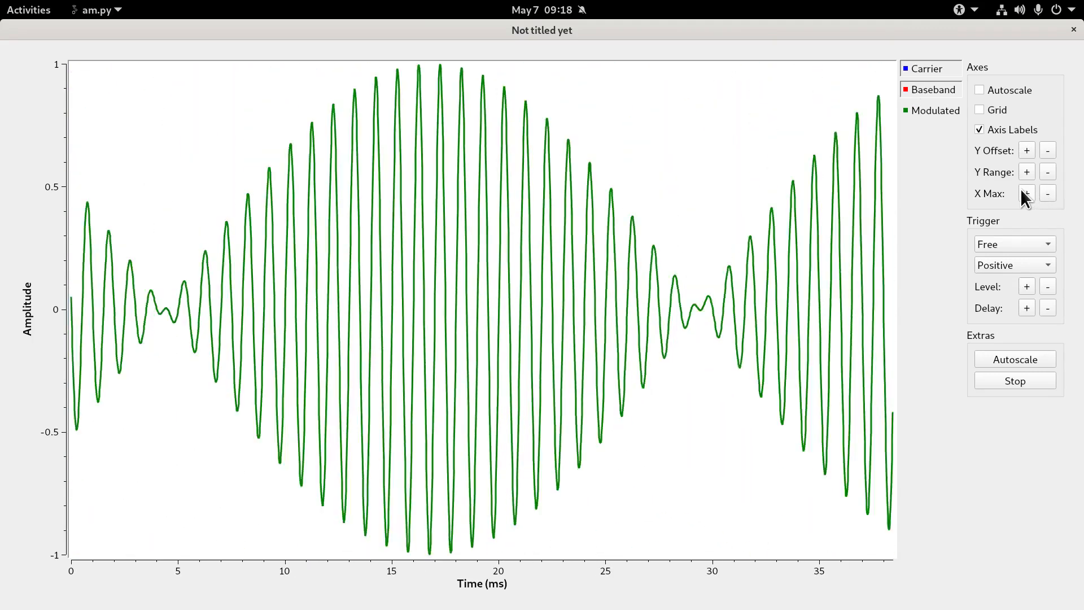
{"action": "left_click", "coordinate": [1023, 190]}
{"action": "left_click", "coordinate": [1024, 190]}
{"action": "left_click", "coordinate": [1024, 189]}
{"action": "left_click", "coordinate": [1023, 190]}
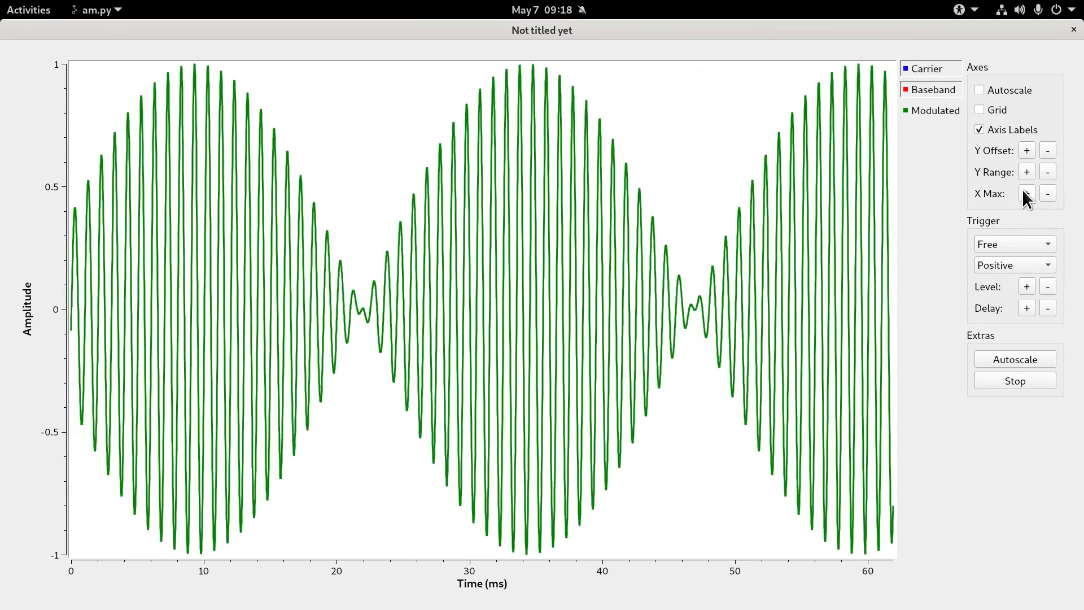
{"action": "left_click", "coordinate": [1026, 192]}
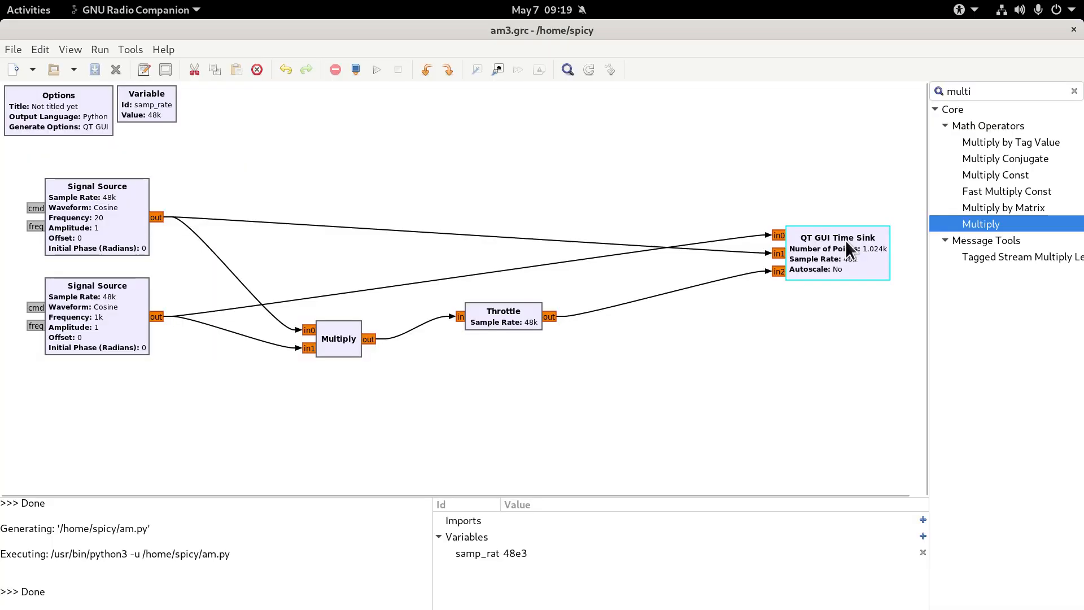
Rearrange the flowgraph blocks, spreading Multiply and Throttle toward the Time Sink, lowering the 1k source and aligning the 20 Hz source with in1
{"action": "left_click_drag", "start_coordinate": [508, 314], "coordinate": [672, 348]}
{"action": "left_click_drag", "start_coordinate": [353, 340], "coordinate": [464, 340]}
{"action": "mouse_move", "coordinate": [89, 326]}
{"action": "left_mouse_down"}
{"action": "mouse_move", "coordinate": [90, 357]}
{"action": "mouse_move", "coordinate": [97, 351]}
{"action": "mouse_move", "coordinate": [86, 348]}
{"action": "left_mouse_up"}
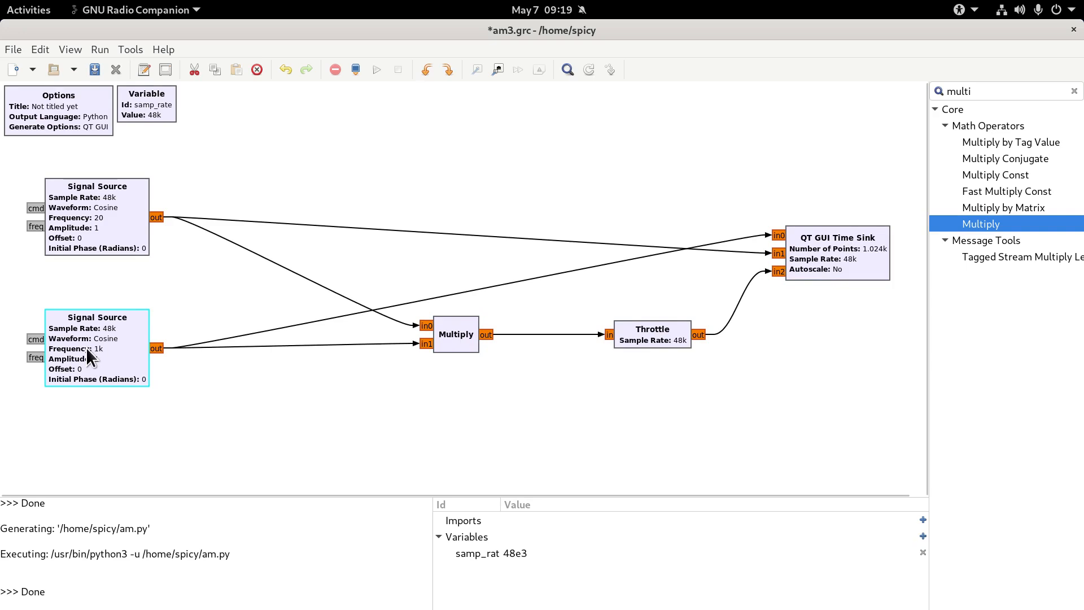
{"action": "left_click_drag", "start_coordinate": [833, 246], "coordinate": [818, 201]}
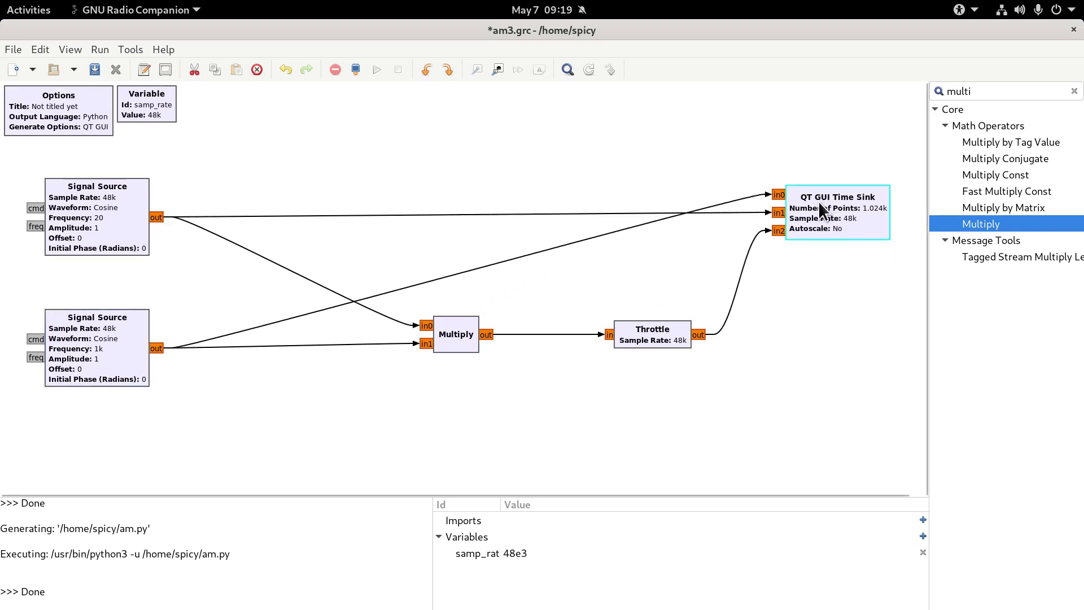
{"action": "left_click_drag", "start_coordinate": [98, 221], "coordinate": [94, 217]}
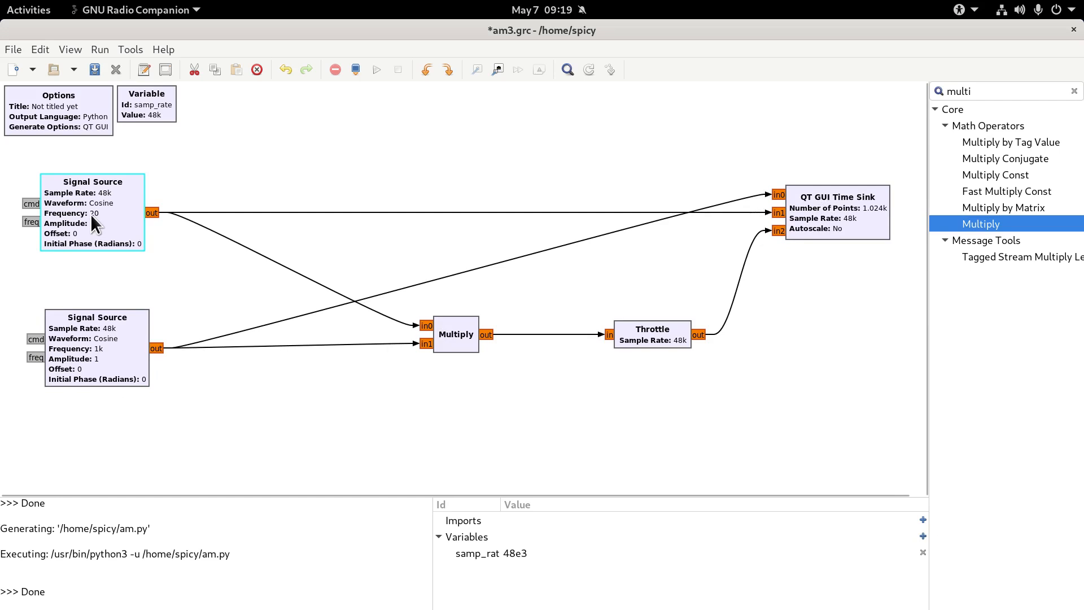
{"action": "left_click", "coordinate": [184, 267]}
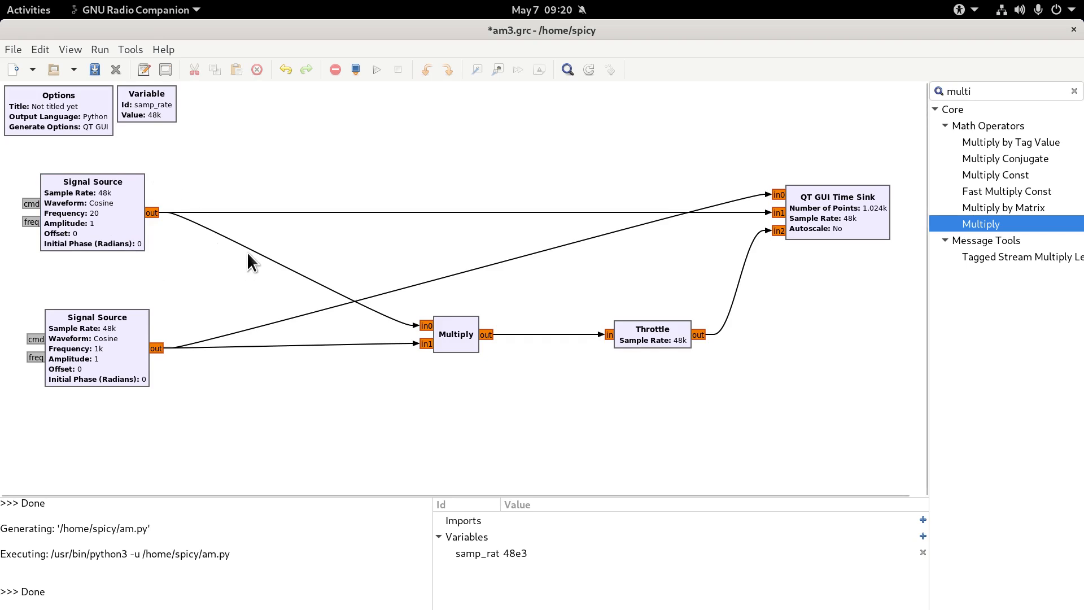
Add a float Add Const block and place it just after the 20 Hz Signal Source
{"action": "key", "text": "ctrl+f"}
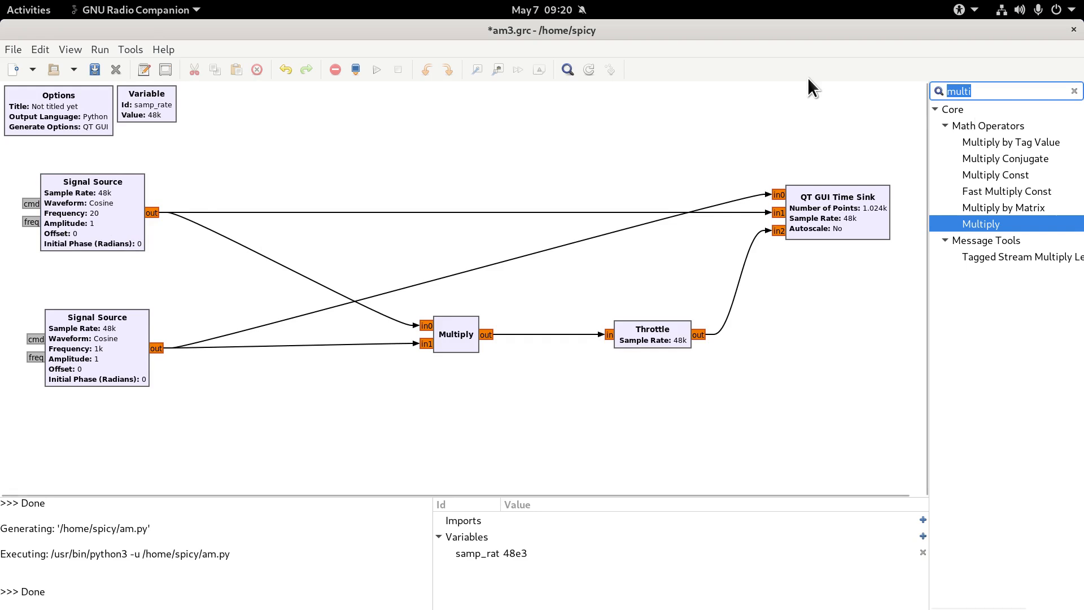
{"action": "type", "text": "add"}
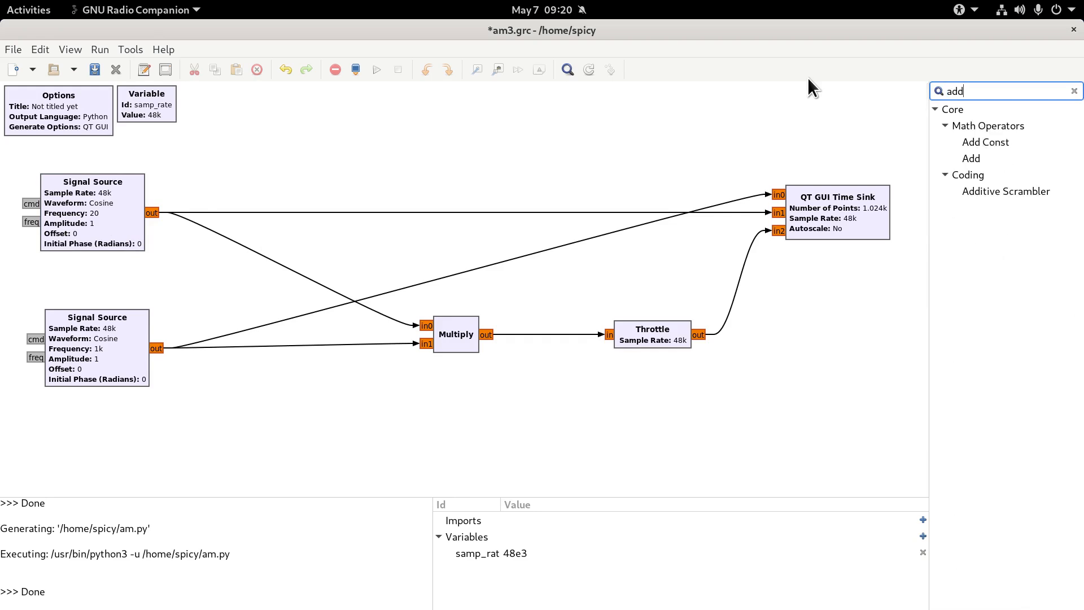
{"action": "double_click", "coordinate": [986, 141]}
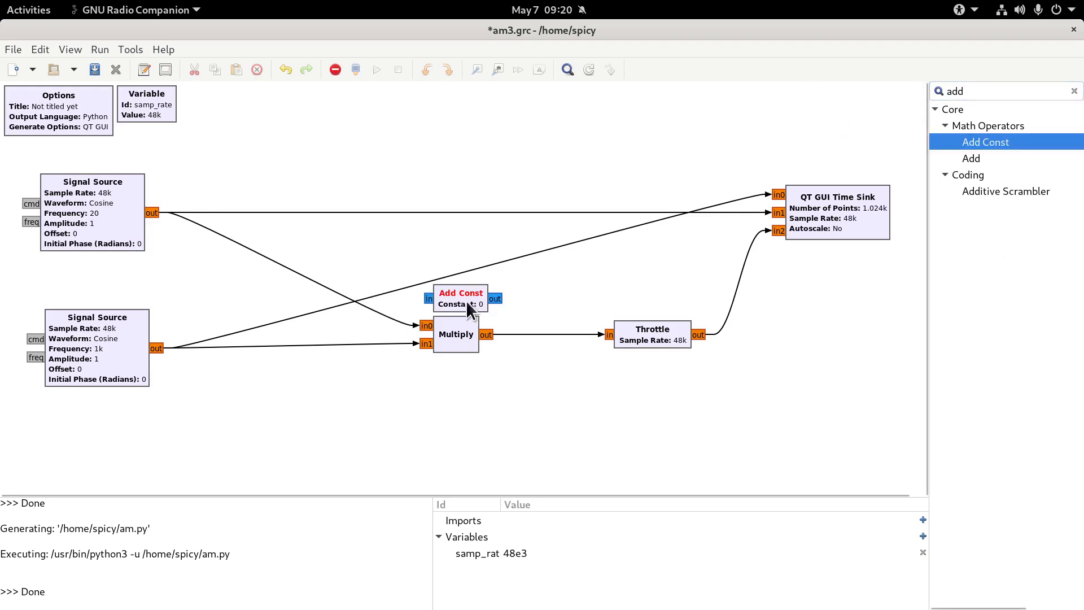
{"action": "left_click_drag", "start_coordinate": [467, 304], "coordinate": [242, 144]}
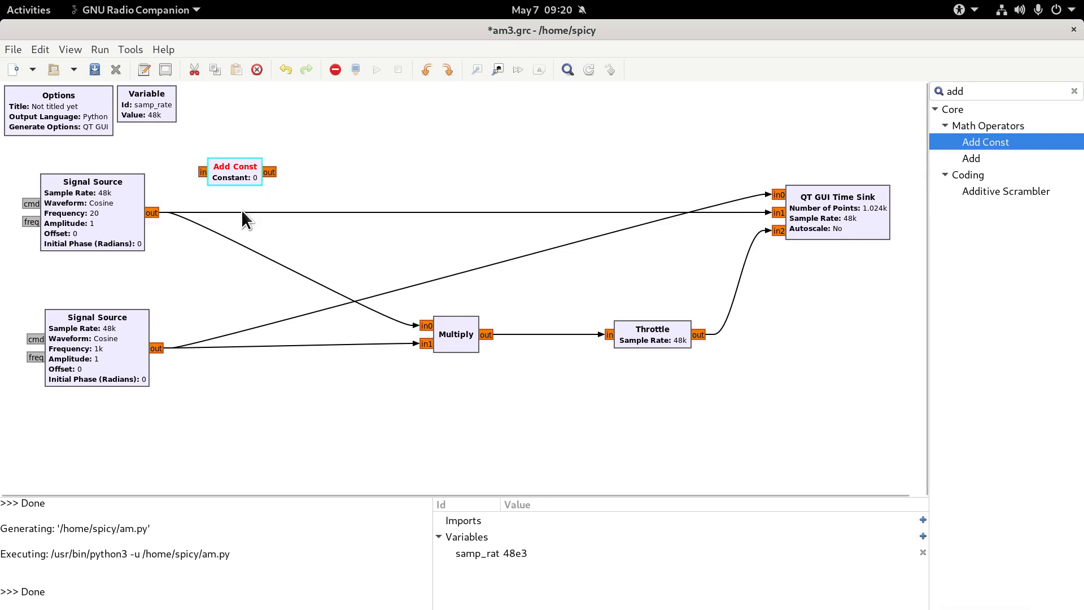
{"action": "mouse_move", "coordinate": [228, 181]}
{"action": "left_mouse_down"}
{"action": "mouse_move", "coordinate": [228, 203]}
{"action": "mouse_move", "coordinate": [219, 179]}
{"action": "left_mouse_up"}
Route the 20 Hz Signal Source through Add Const to the Time Sink's in1, replacing the direct connection
{"action": "left_click", "coordinate": [200, 195]}
{"action": "left_click", "coordinate": [257, 213]}
{"action": "key", "text": "Delete"}
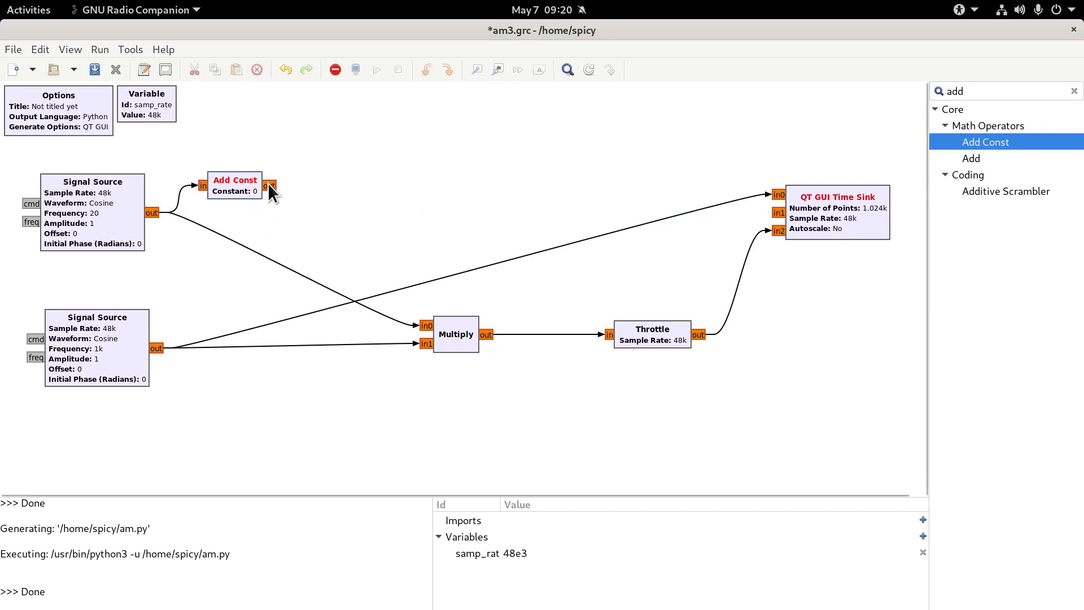
{"action": "left_click", "coordinate": [778, 213]}
Replace the 20 Hz source's direct link to Multiply's in0 with Add Const's output, and align Add Const with the source
{"action": "left_click", "coordinate": [203, 220]}
{"action": "key", "text": "Delete"}
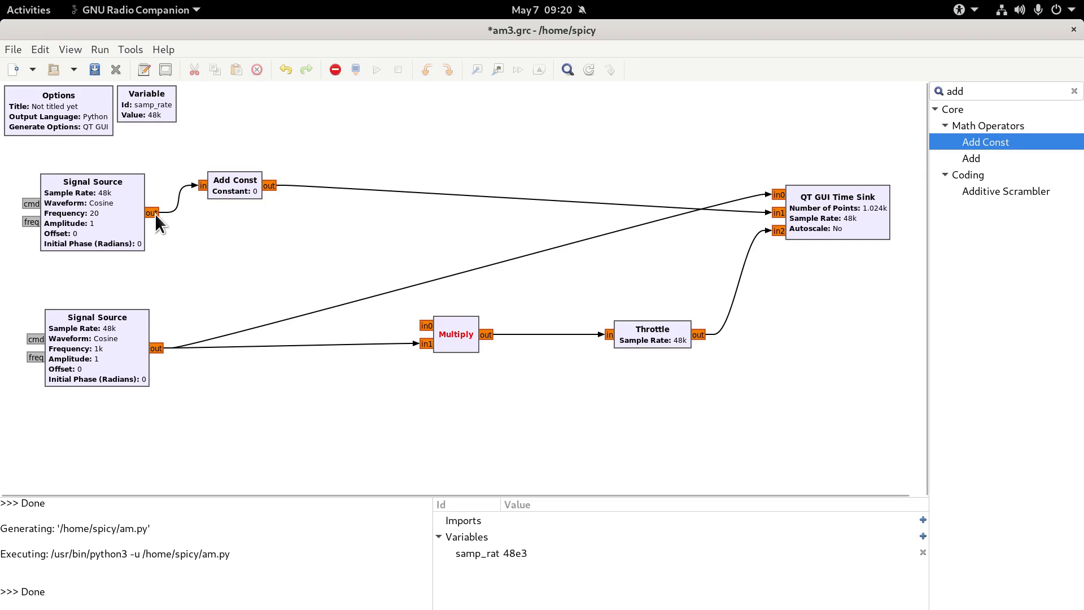
{"action": "left_click", "coordinate": [270, 185]}
{"action": "left_click", "coordinate": [427, 322]}
{"action": "left_click", "coordinate": [264, 188]}
{"action": "left_click_drag", "start_coordinate": [234, 188], "coordinate": [226, 214]}
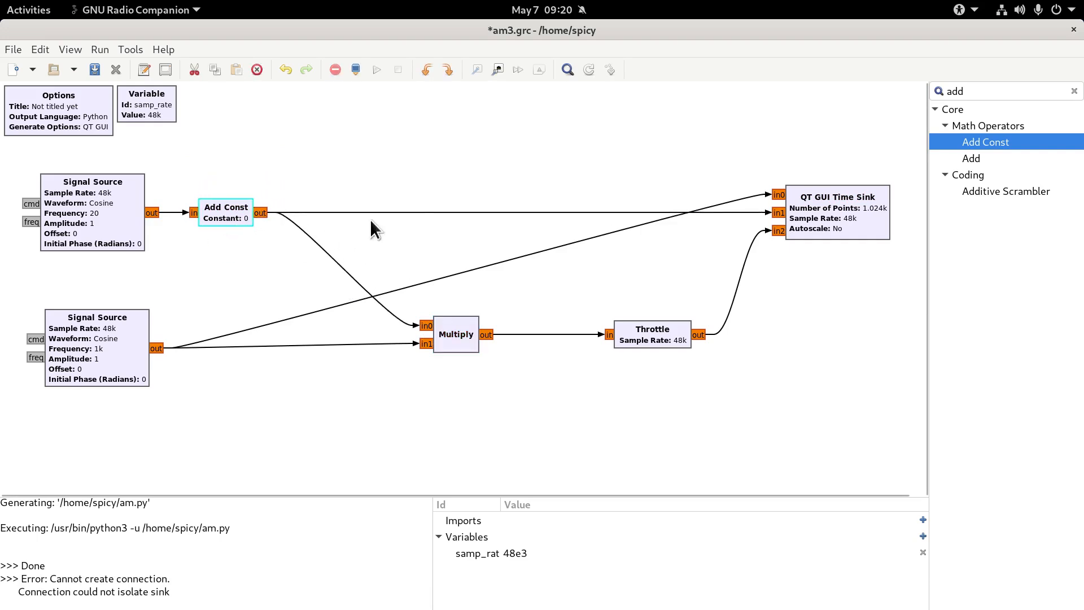
Run the flowgraph with the Add Const block, show the plot's control panel, and close the plot
{"action": "left_click", "coordinate": [373, 70]}
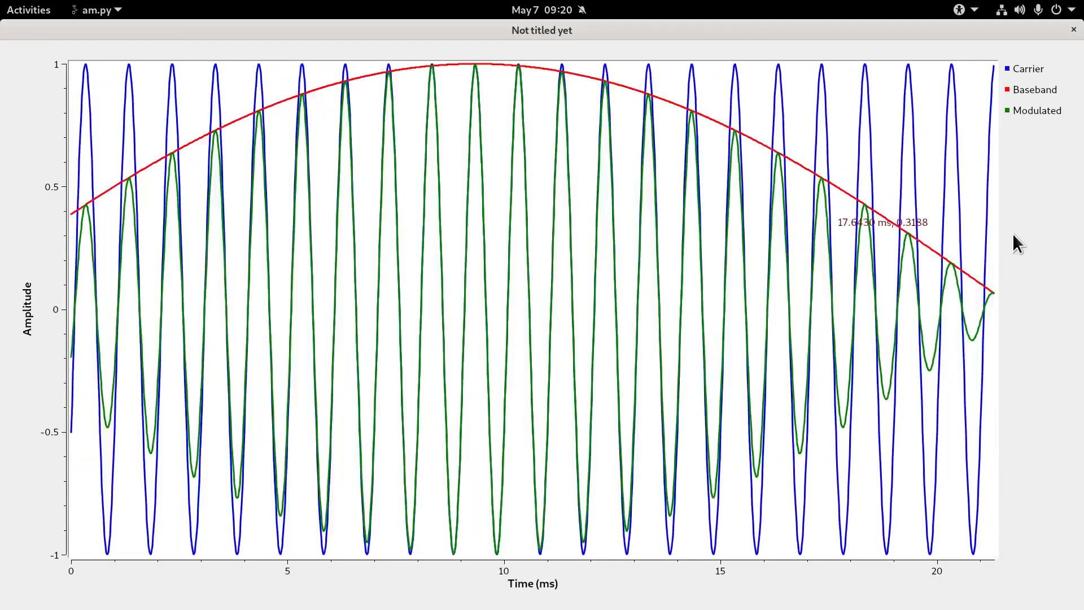
{"action": "right_click", "coordinate": [1011, 364]}
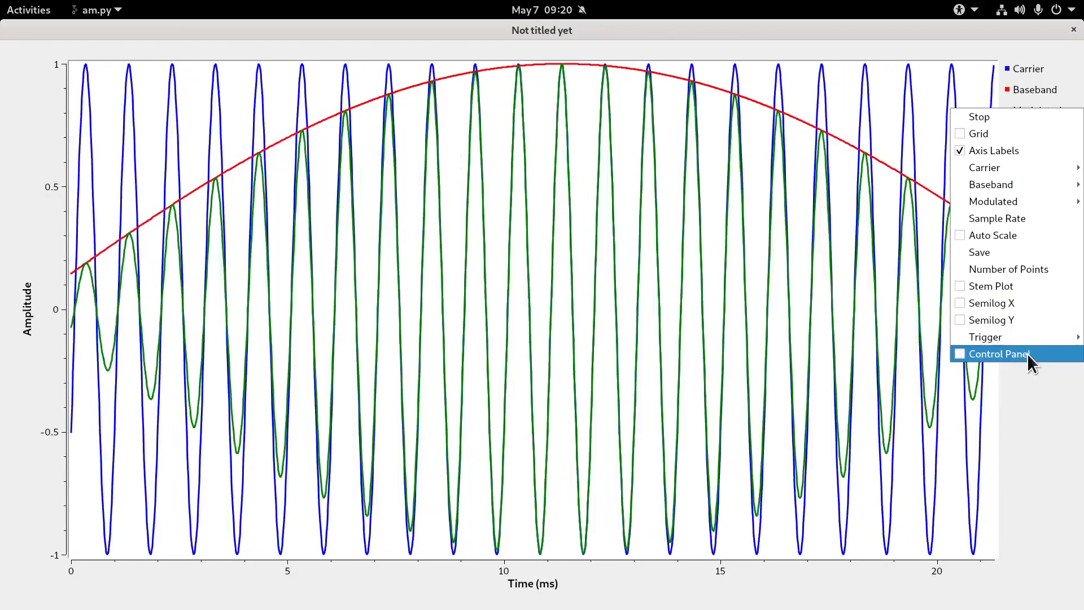
{"action": "left_click", "coordinate": [1028, 355]}
{"action": "left_click", "coordinate": [1073, 29]}
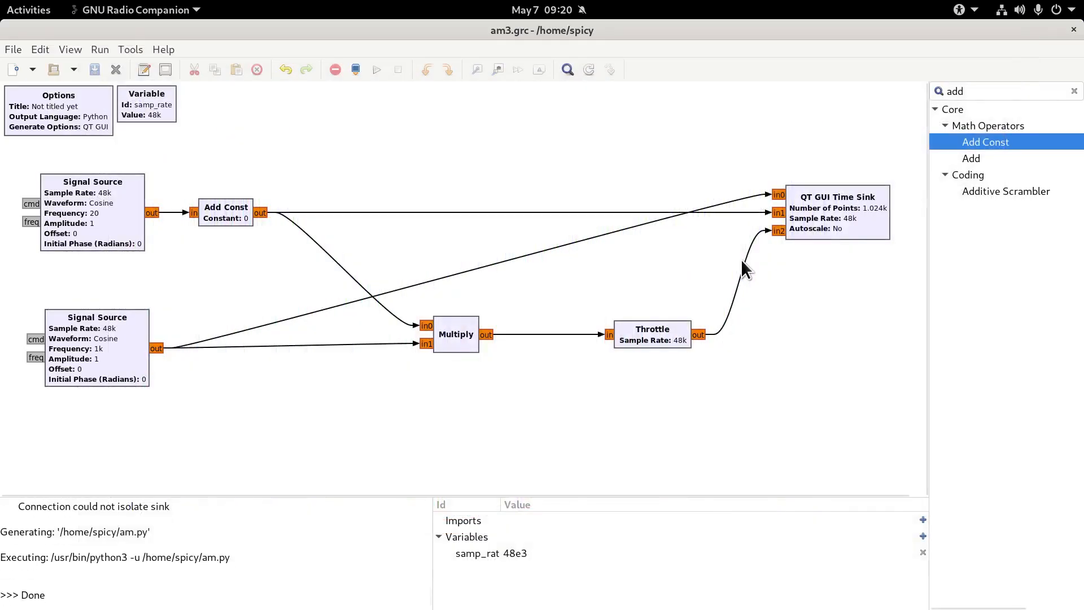
Set the QT GUI Time Sink's Control Panel option to Yes and apply the properties
{"action": "double_click", "coordinate": [835, 201]}
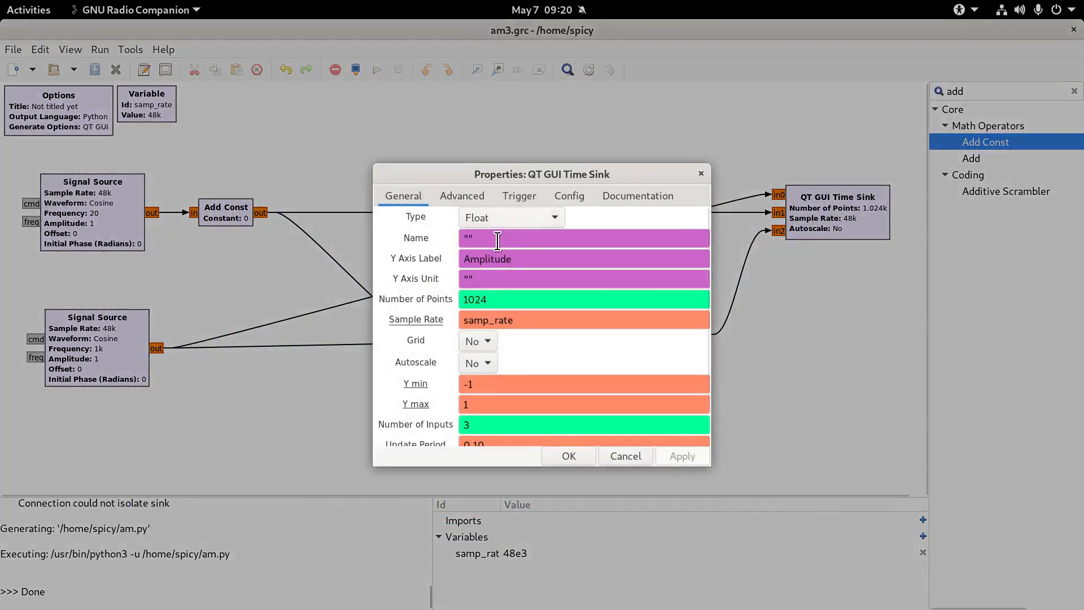
{"action": "left_click", "coordinate": [466, 195]}
{"action": "left_click", "coordinate": [519, 196]}
{"action": "left_click", "coordinate": [416, 196]}
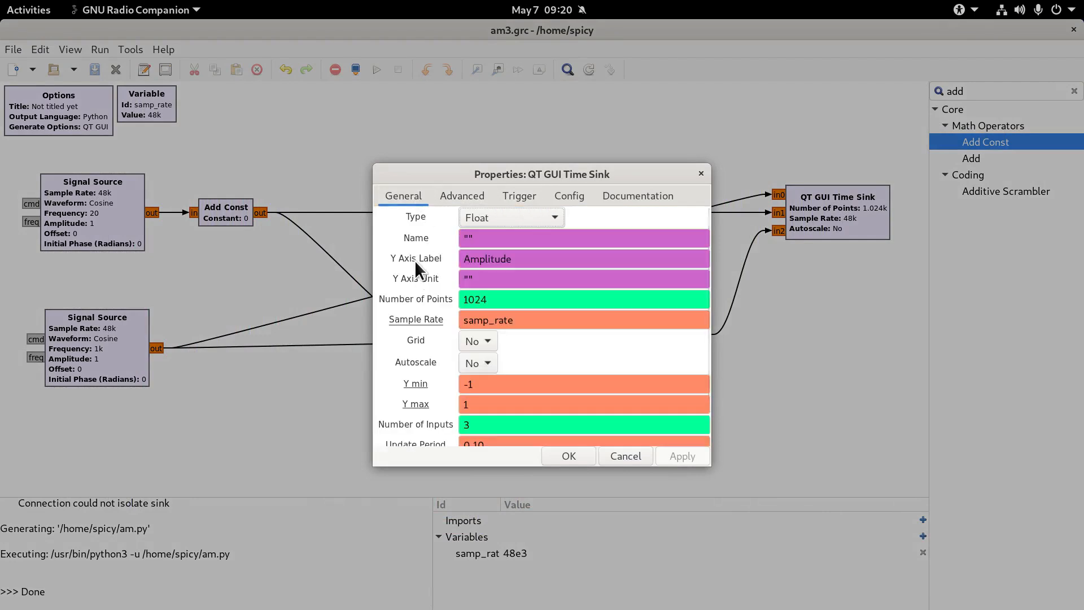
{"action": "scroll", "coordinate": [416, 276], "scroll_direction": "down", "scroll_amount": 2}
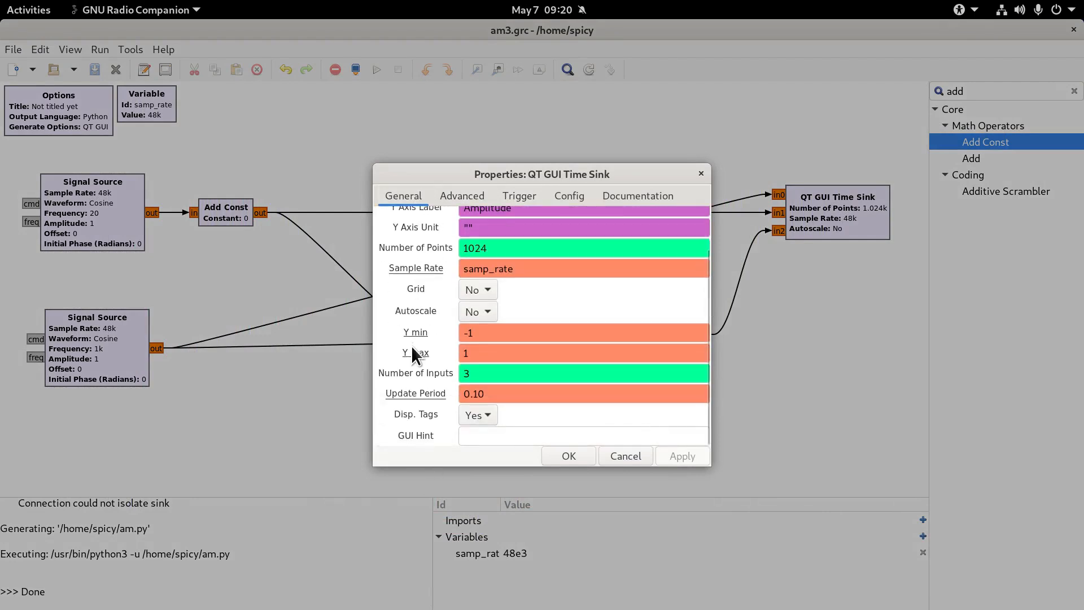
{"action": "scroll", "coordinate": [411, 346], "scroll_direction": "up", "scroll_amount": 2}
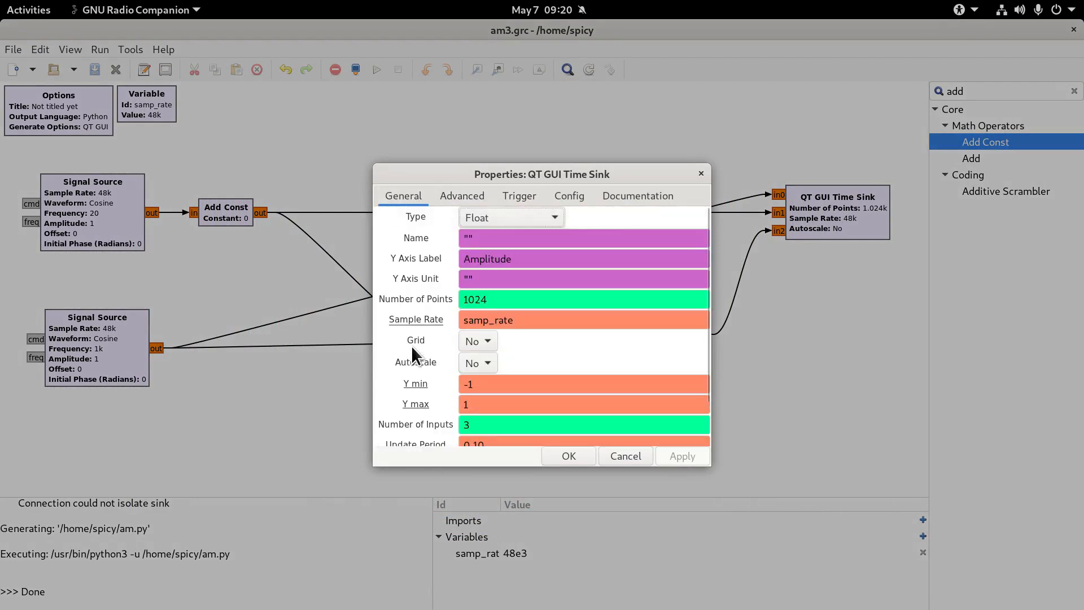
{"action": "left_click", "coordinate": [574, 195]}
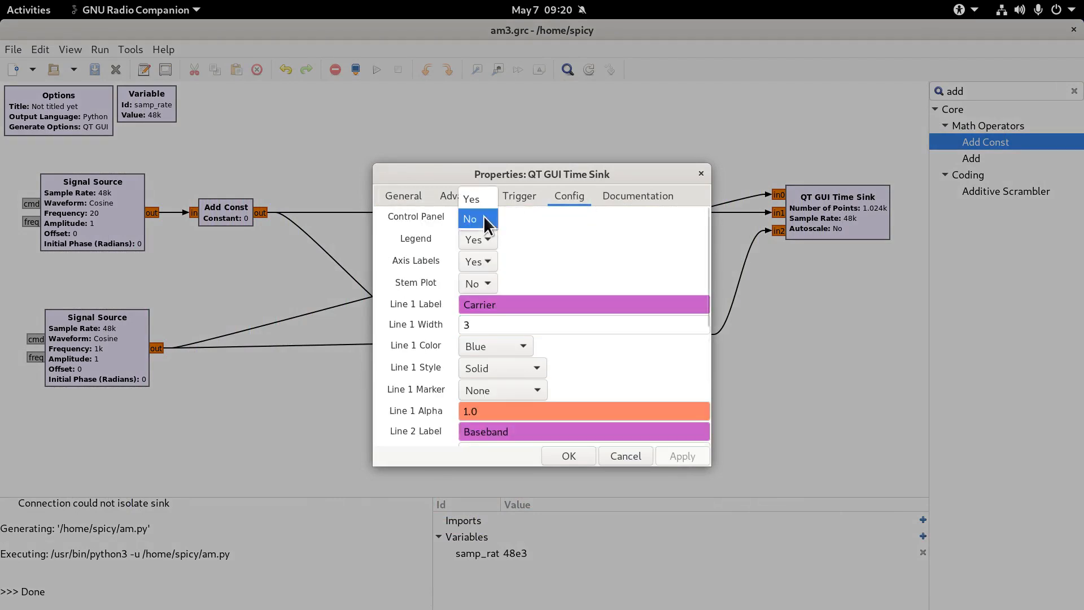
{"action": "left_click", "coordinate": [483, 219]}
{"action": "left_click", "coordinate": [486, 195]}
{"action": "left_click", "coordinate": [568, 456]}
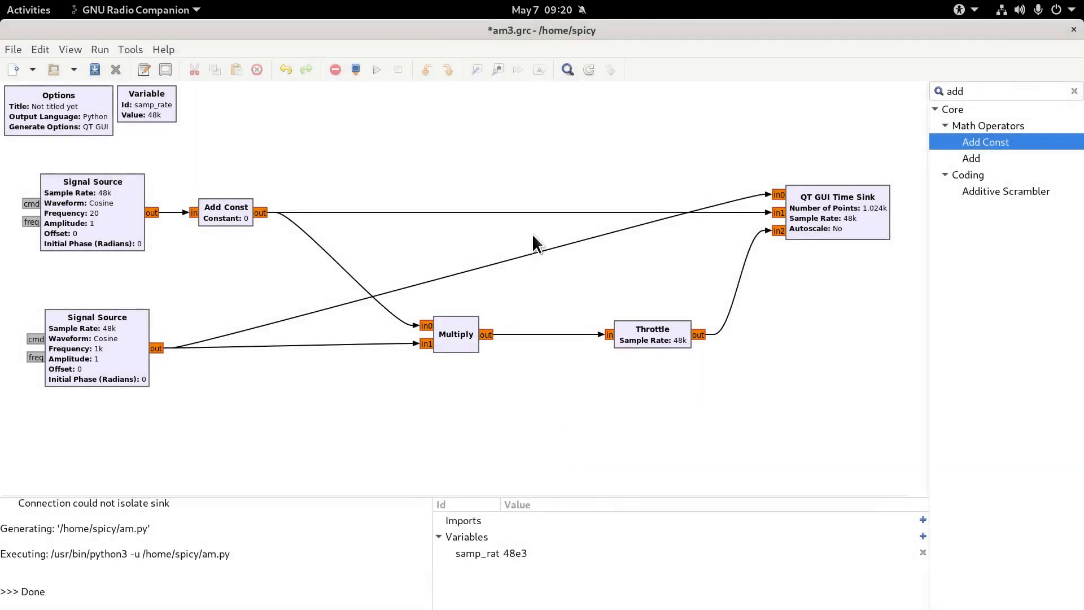
Run the flowgraph to check the plot, freeze the traces, and close the plot window
{"action": "left_click", "coordinate": [383, 72]}
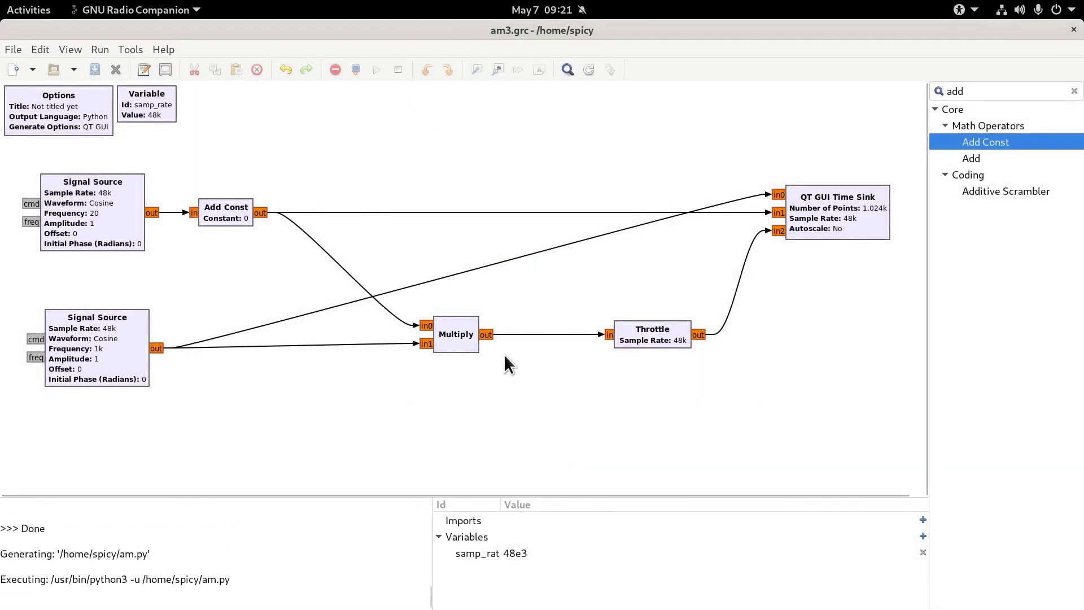
{"action": "left_click", "coordinate": [1017, 381]}
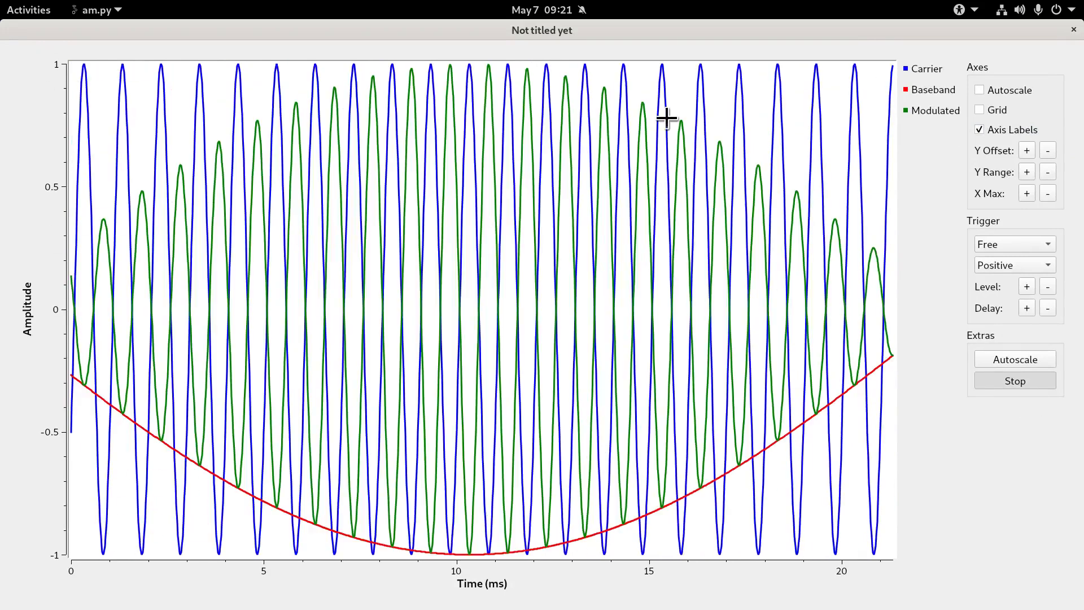
{"action": "left_click", "coordinate": [1074, 29]}
Set the Add Const block's constant to 1
{"action": "double_click", "coordinate": [211, 209]}
{"action": "double_click", "coordinate": [493, 244]}
{"action": "type", "text": "1"}
{"action": "left_click", "coordinate": [569, 456]}
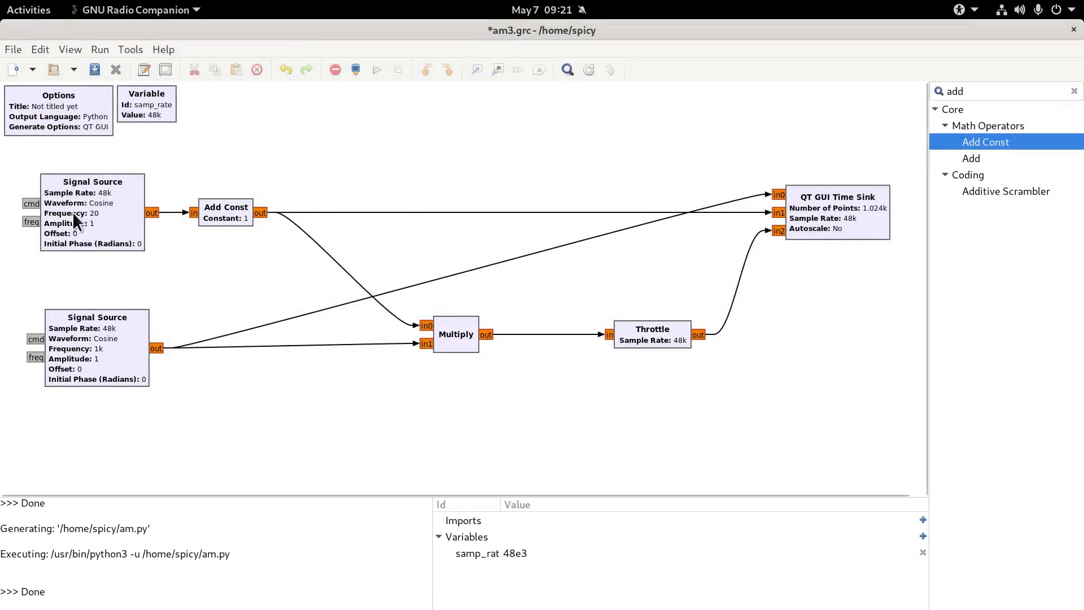
Run the flowgraph with the offset baseband, autoscale the plot and freeze the traces
{"action": "left_click", "coordinate": [372, 70]}
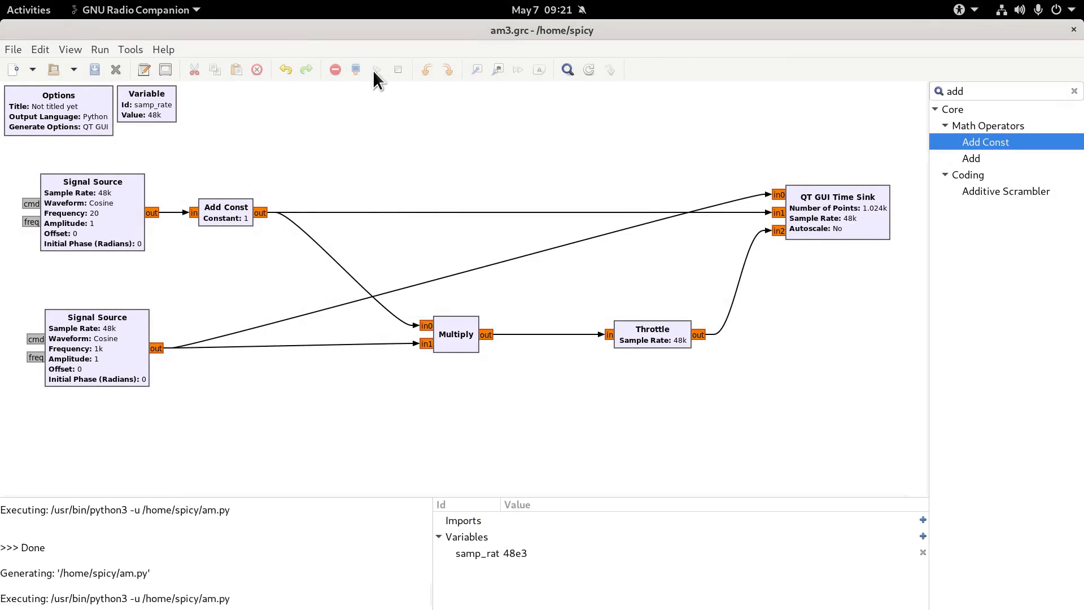
{"action": "left_click", "coordinate": [1006, 357]}
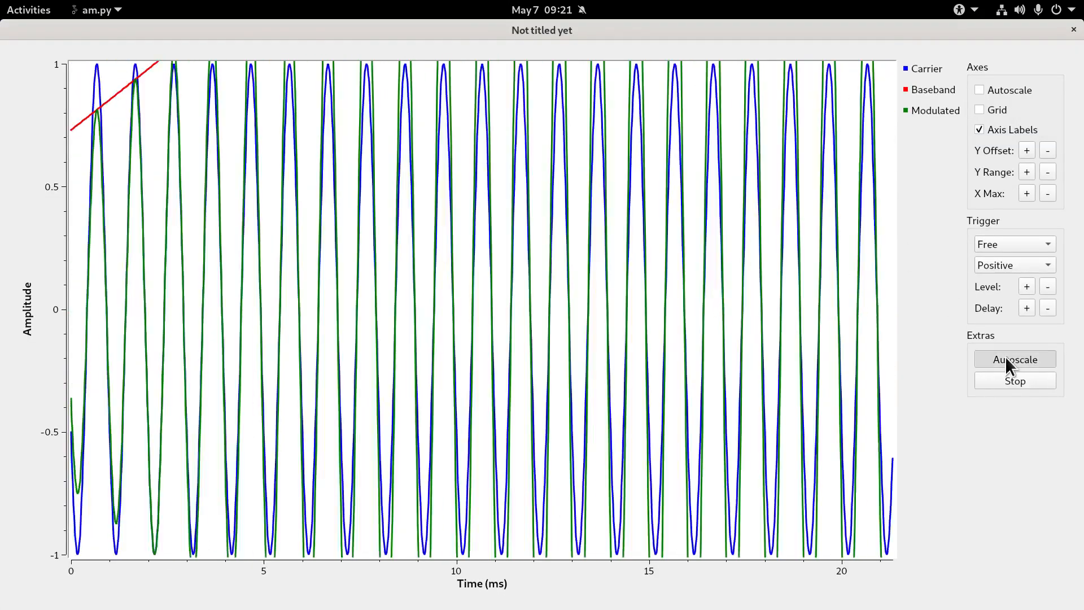
{"action": "left_click", "coordinate": [994, 375]}
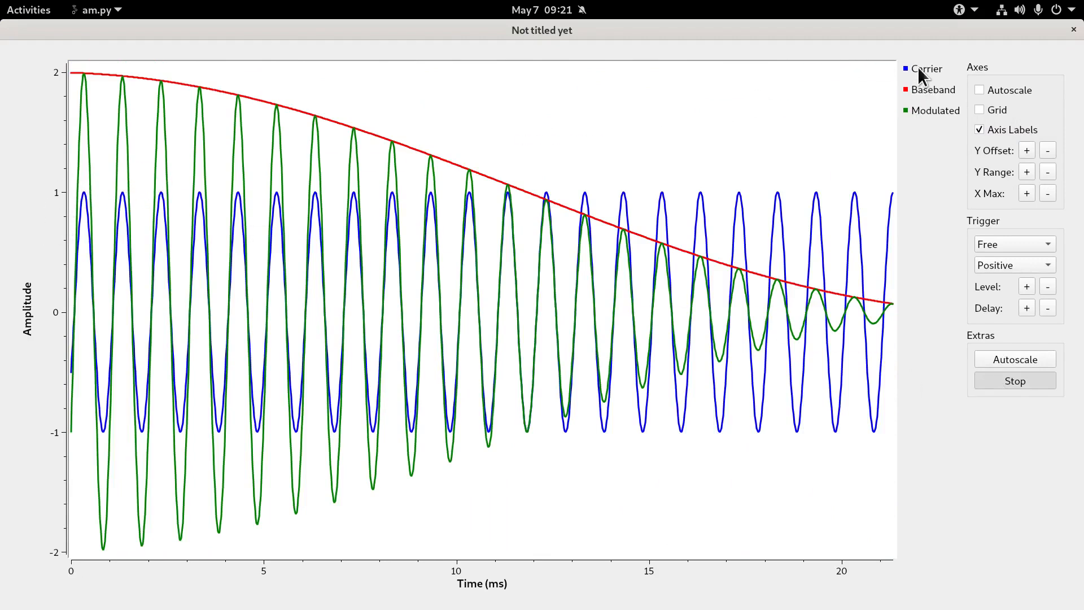
Hide the Baseband and Modulated traces to inspect the Carrier alone
{"action": "left_click", "coordinate": [928, 88]}
{"action": "left_click", "coordinate": [924, 110]}
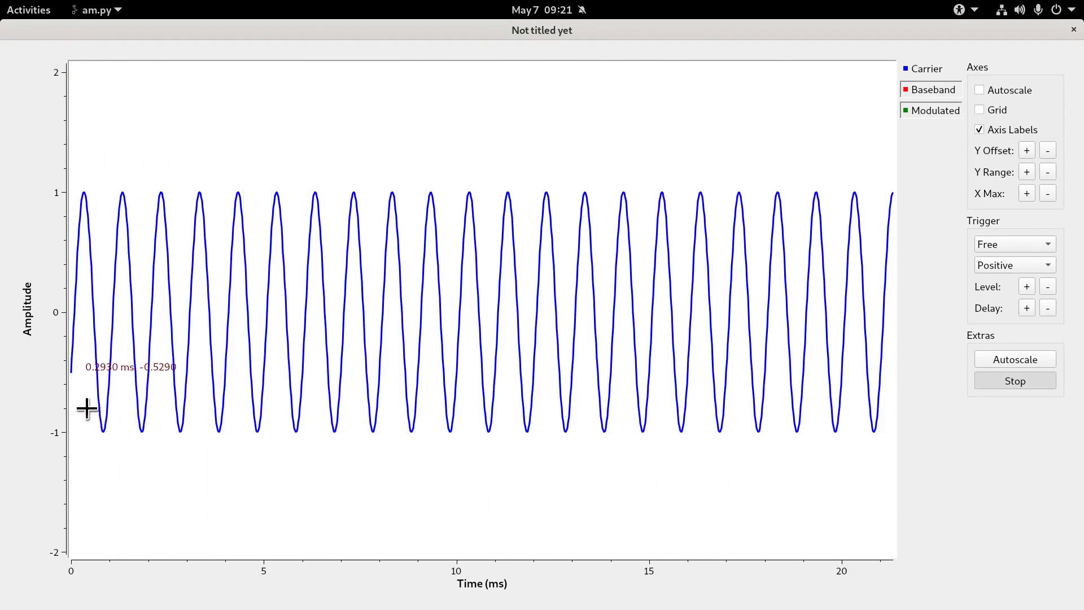
Show the Baseband and Modulated traces alongside the Carrier and resume the live plot
{"action": "left_click", "coordinate": [933, 91]}
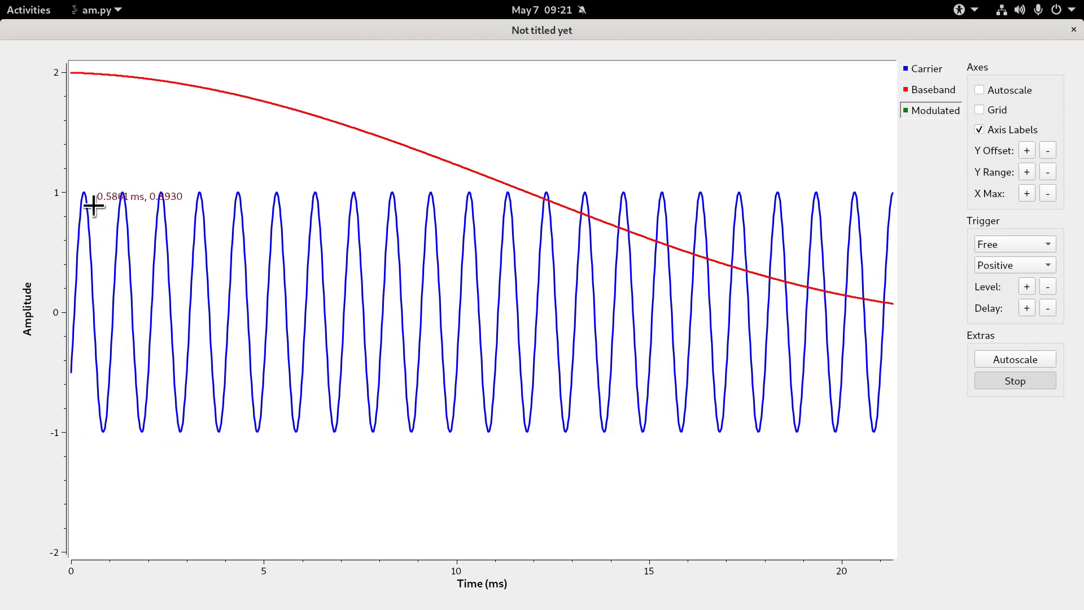
{"action": "left_click", "coordinate": [919, 116]}
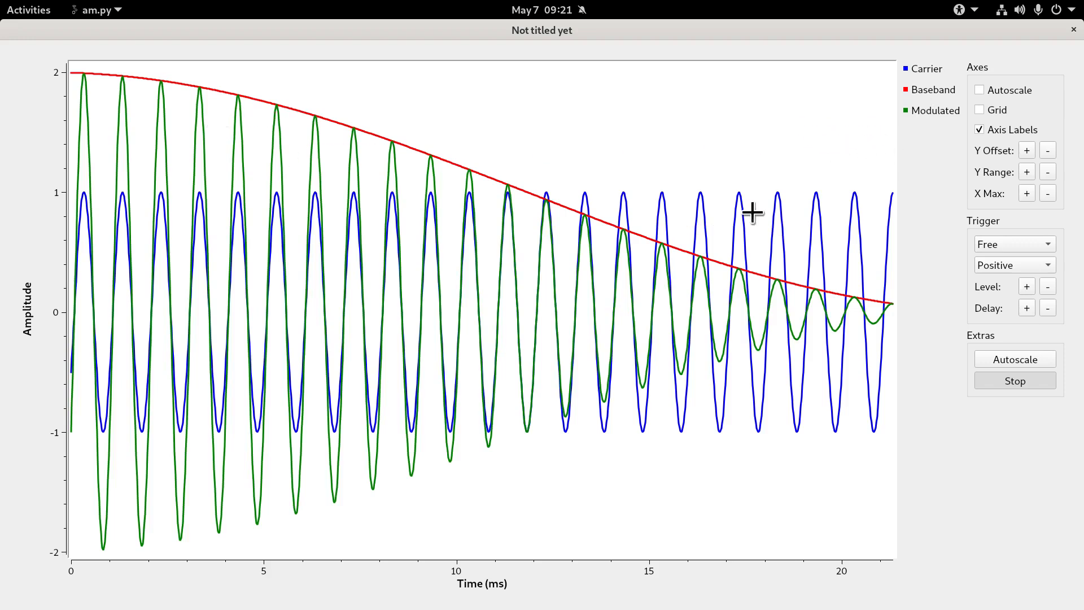
{"action": "left_click", "coordinate": [1025, 379]}
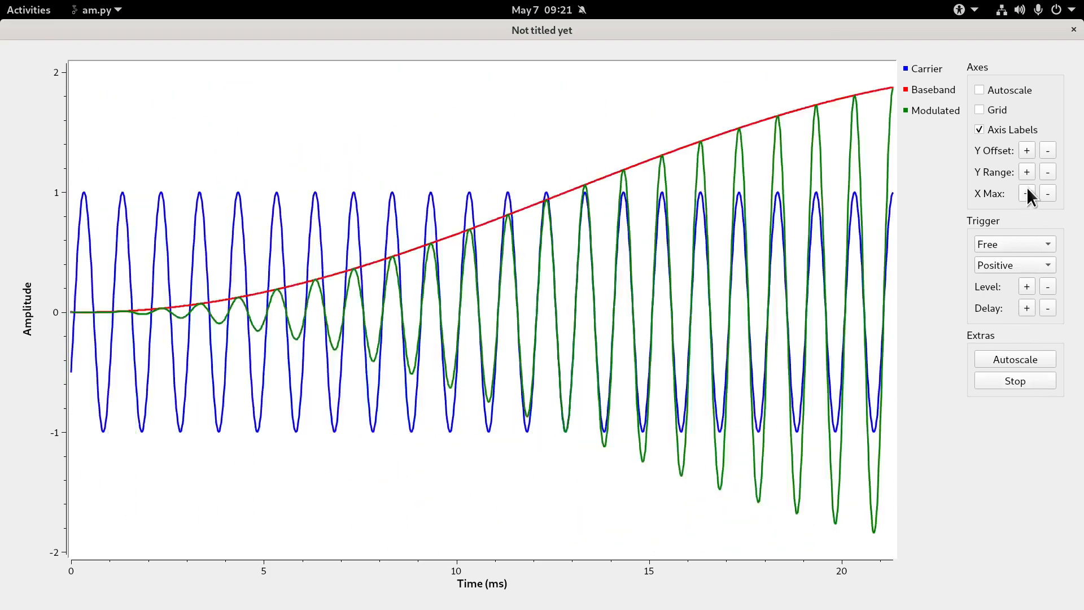
Extend the plot's time axis to about 44 ms and autoscale the amplitude to compare all three traces
{"action": "left_click", "coordinate": [1027, 192]}
{"action": "left_click", "coordinate": [1027, 192]}
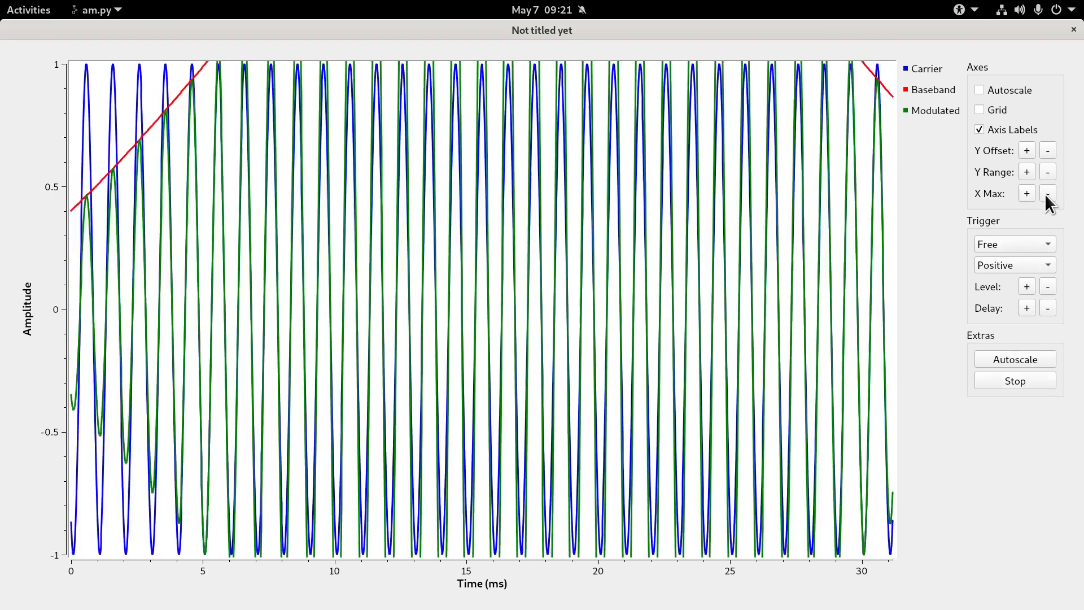
{"action": "left_click", "coordinate": [1048, 194]}
{"action": "left_click", "coordinate": [1048, 193]}
{"action": "left_click", "coordinate": [1011, 360]}
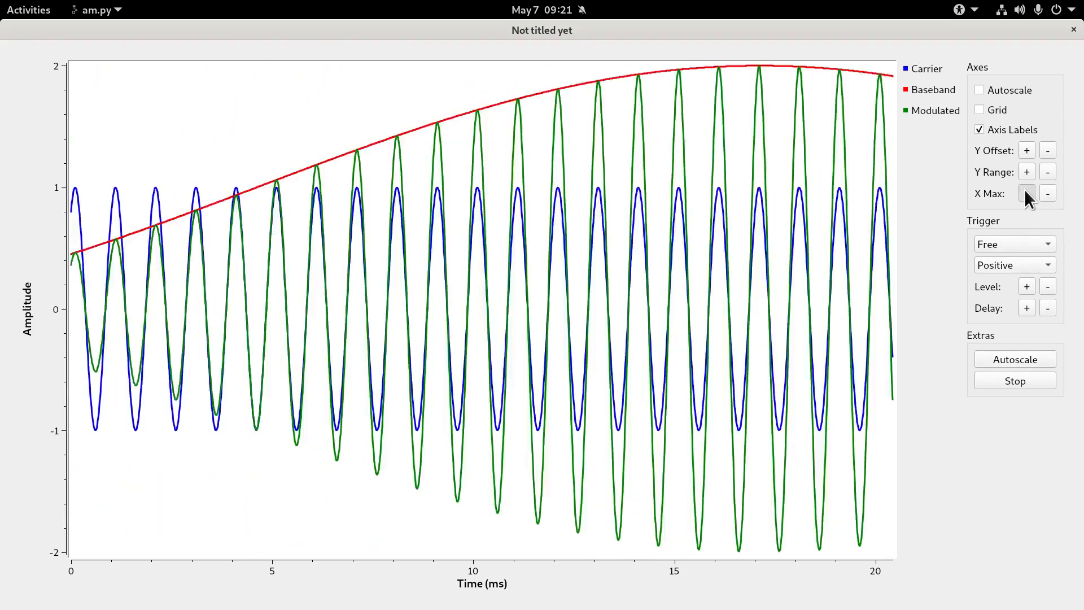
{"action": "left_click", "coordinate": [1026, 192]}
{"action": "left_click", "coordinate": [1026, 193]}
{"action": "left_click", "coordinate": [1015, 356]}
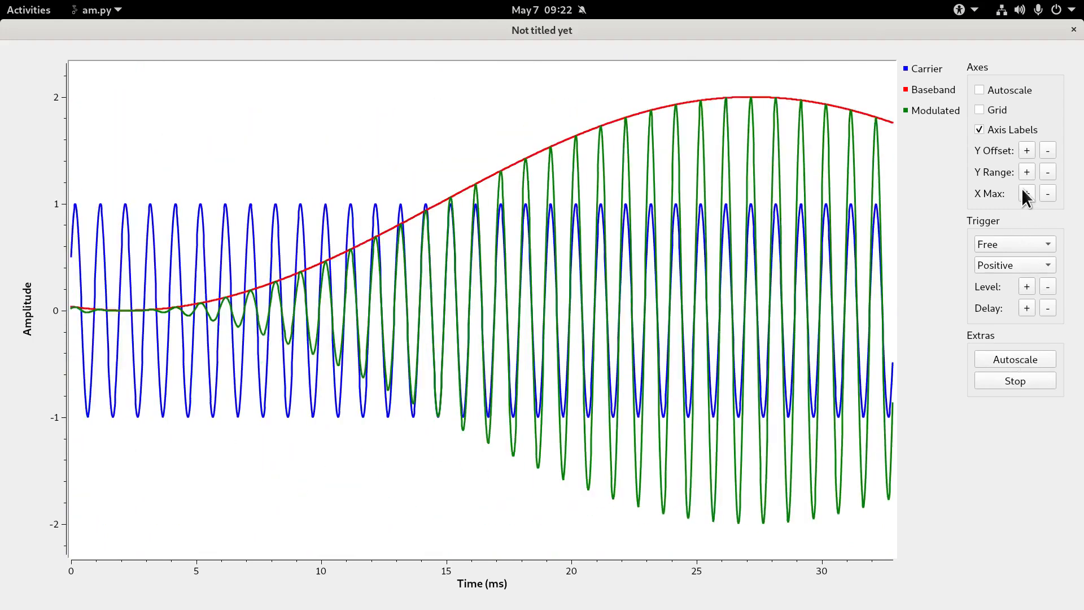
{"action": "left_click", "coordinate": [1026, 192]}
{"action": "left_click", "coordinate": [1026, 194]}
{"action": "left_click", "coordinate": [996, 360]}
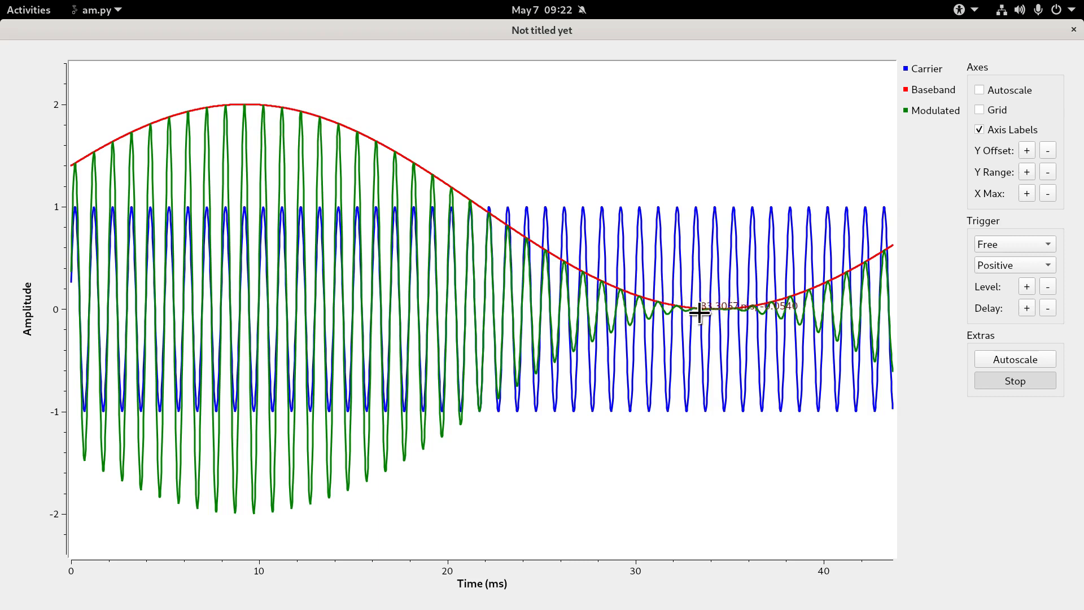
Isolate the Modulated trace over a time span of about 93 ms, autoscaled and frozen
{"action": "left_click", "coordinate": [932, 69]}
{"action": "left_click", "coordinate": [935, 90]}
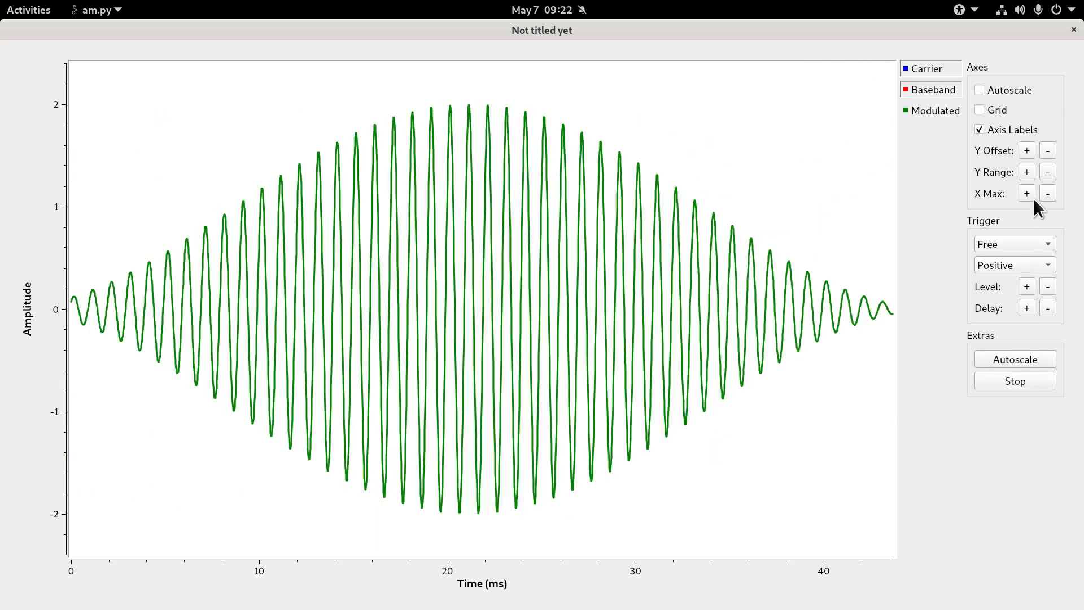
{"action": "left_click", "coordinate": [1026, 193]}
{"action": "left_click", "coordinate": [1026, 193]}
{"action": "left_click", "coordinate": [1025, 193]}
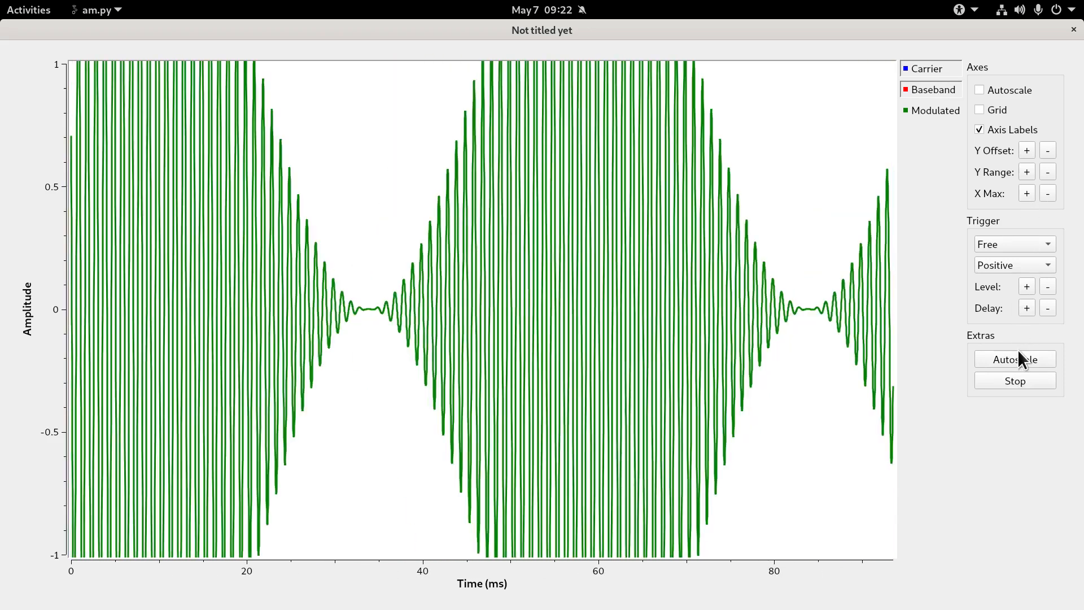
{"action": "left_click", "coordinate": [1018, 359]}
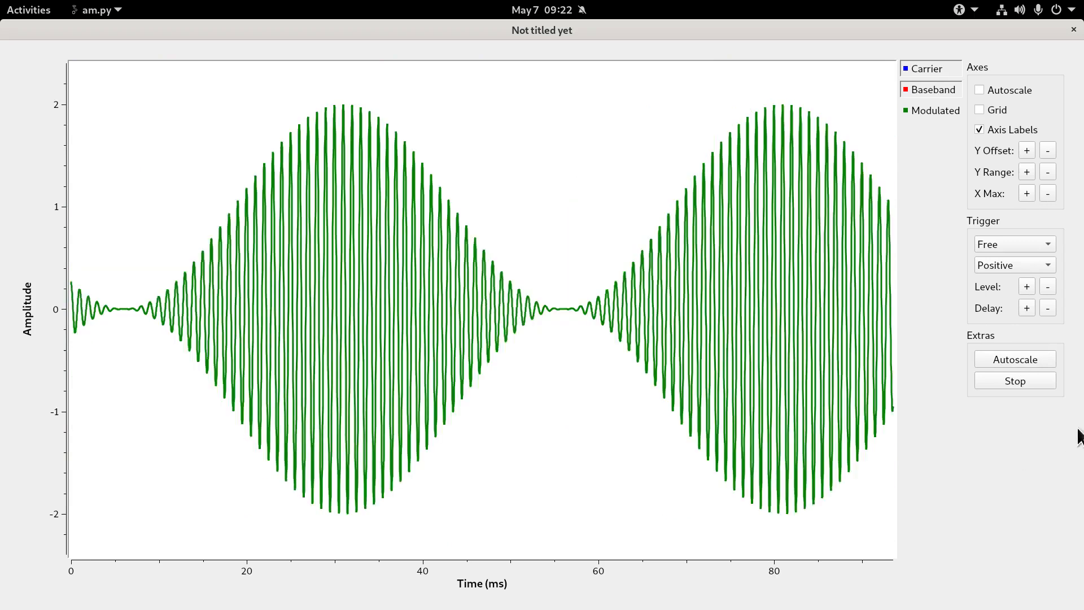
{"action": "left_click", "coordinate": [1039, 381]}
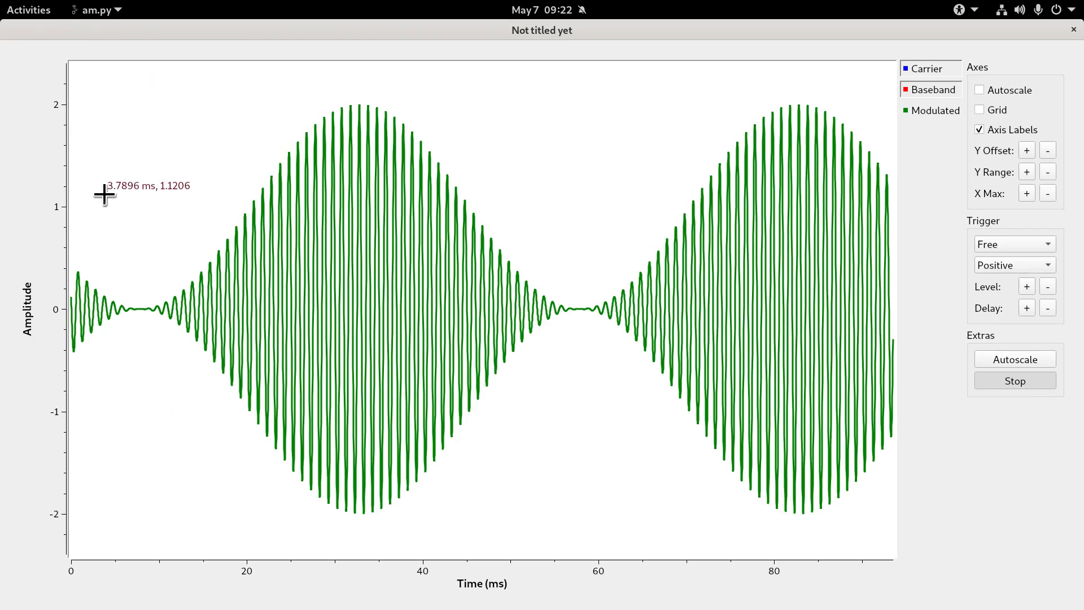
Show the Baseband and Carrier traces again to compare them with the Modulated one, and close the plot window
{"action": "left_click", "coordinate": [932, 91]}
{"action": "left_click", "coordinate": [923, 70]}
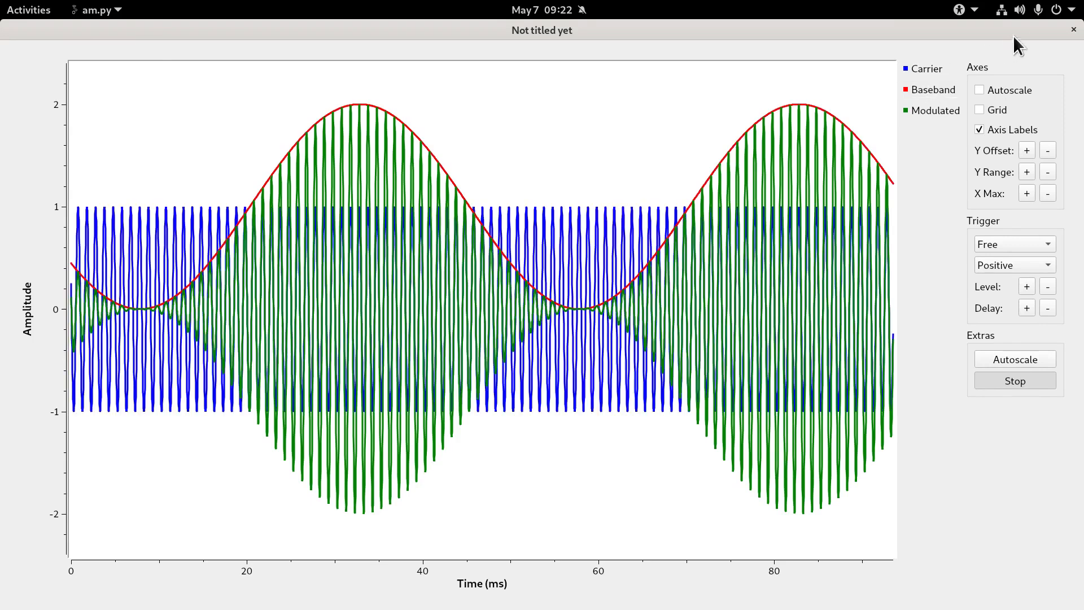
{"action": "left_click", "coordinate": [1073, 29]}
Add a Divide block from the Math Operators and place it near the Add Const block
{"action": "left_click_drag", "start_coordinate": [225, 212], "coordinate": [230, 211]}
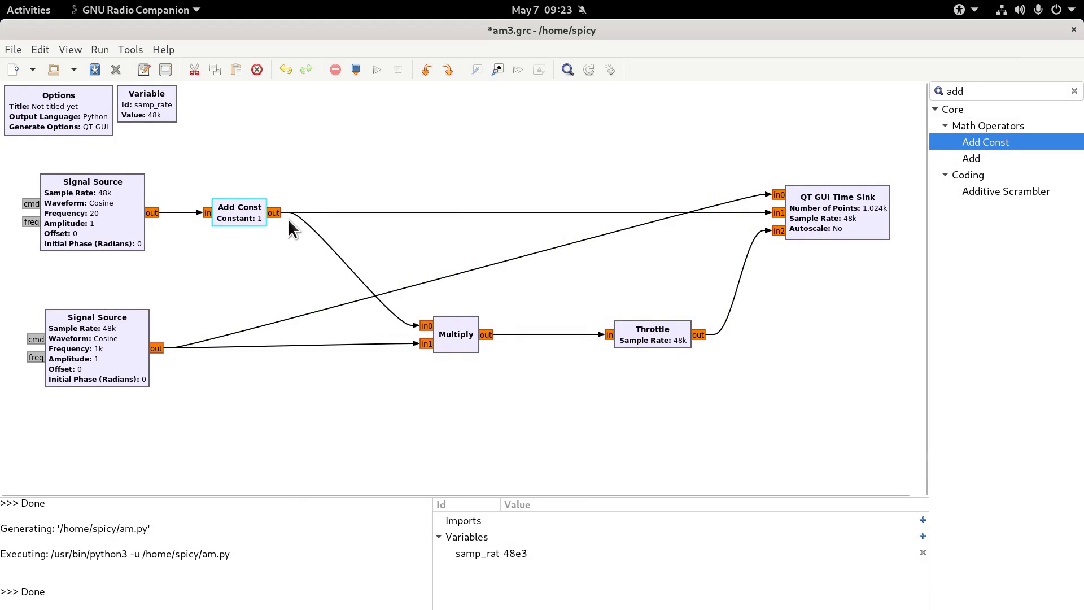
{"action": "left_click", "coordinate": [1000, 93]}
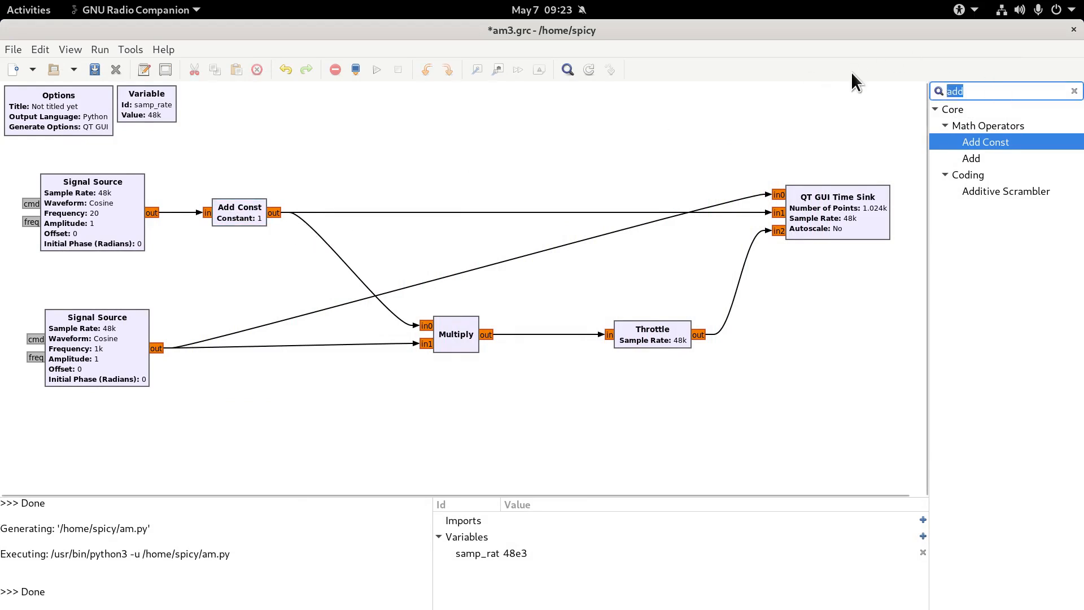
{"action": "type", "text": "divi"}
{"action": "double_click", "coordinate": [977, 142]}
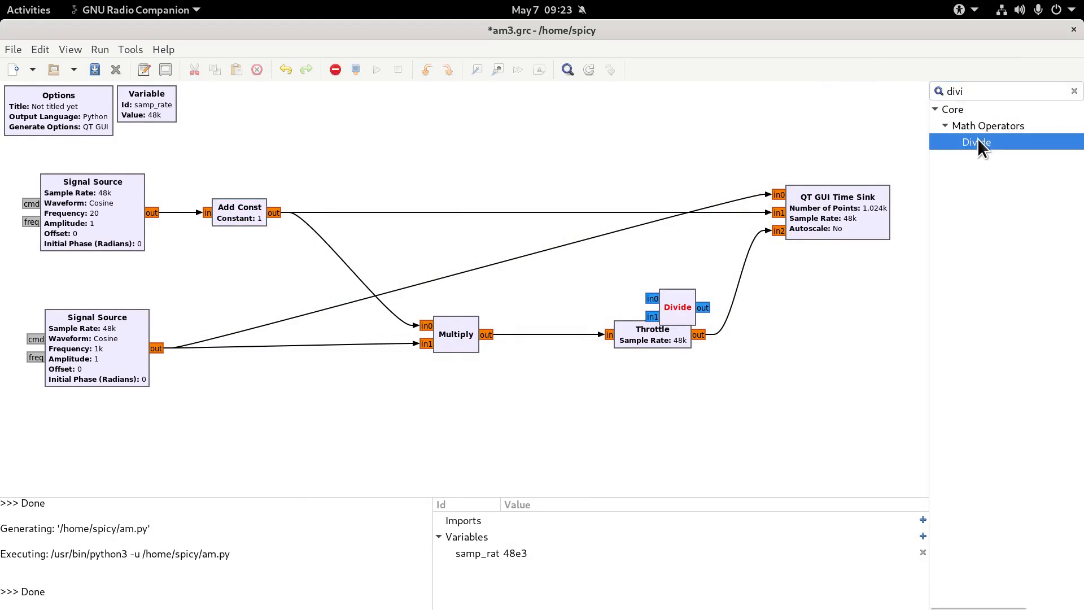
{"action": "left_click_drag", "start_coordinate": [680, 310], "coordinate": [391, 198]}
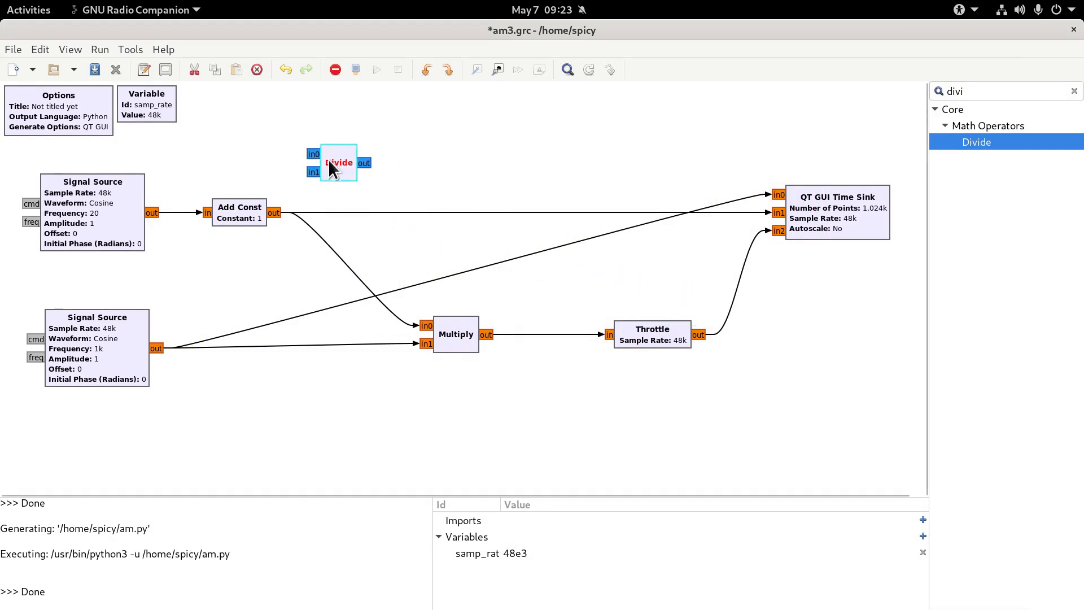
Delete the connections from the Add Const output to the Time Sink and the Multiply block
{"action": "left_click", "coordinate": [299, 212]}
{"action": "key", "text": "Delete"}
{"action": "left_click", "coordinate": [305, 225]}
{"action": "key", "text": "Delete"}
Align the Divide block beside Add Const as a float block and connect the Add Const output to its in0
{"action": "left_click_drag", "start_coordinate": [324, 175], "coordinate": [328, 238]}
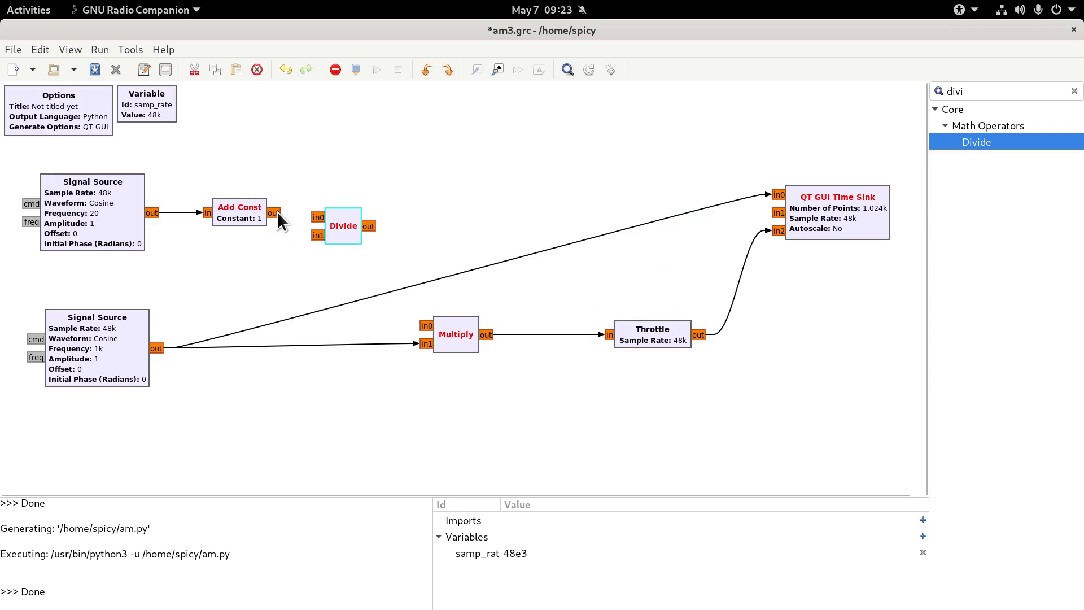
{"action": "left_click", "coordinate": [316, 217]}
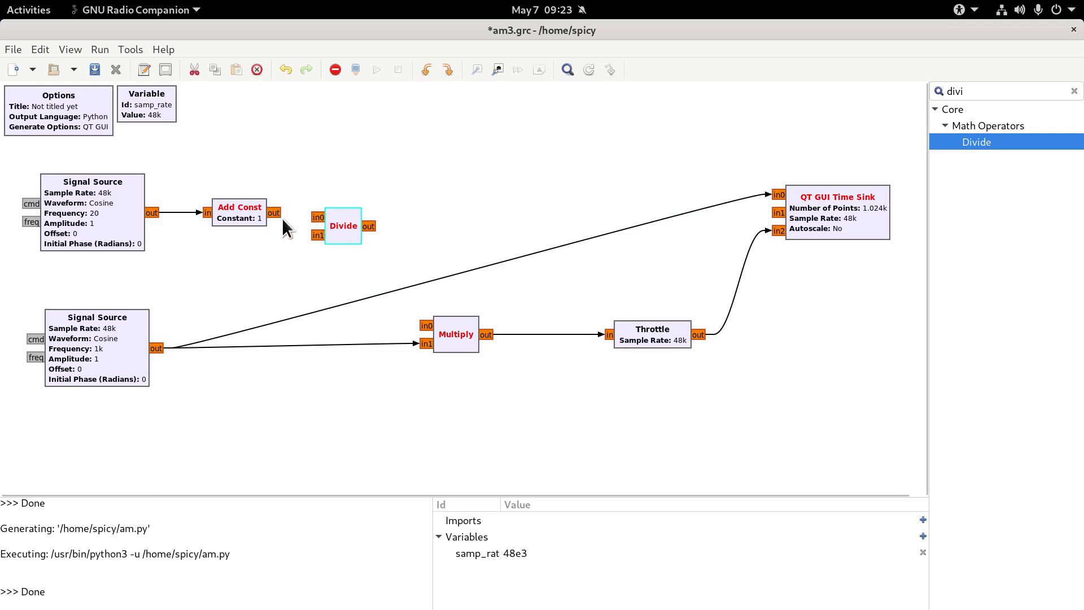
{"action": "left_click_drag", "start_coordinate": [329, 224], "coordinate": [338, 216]}
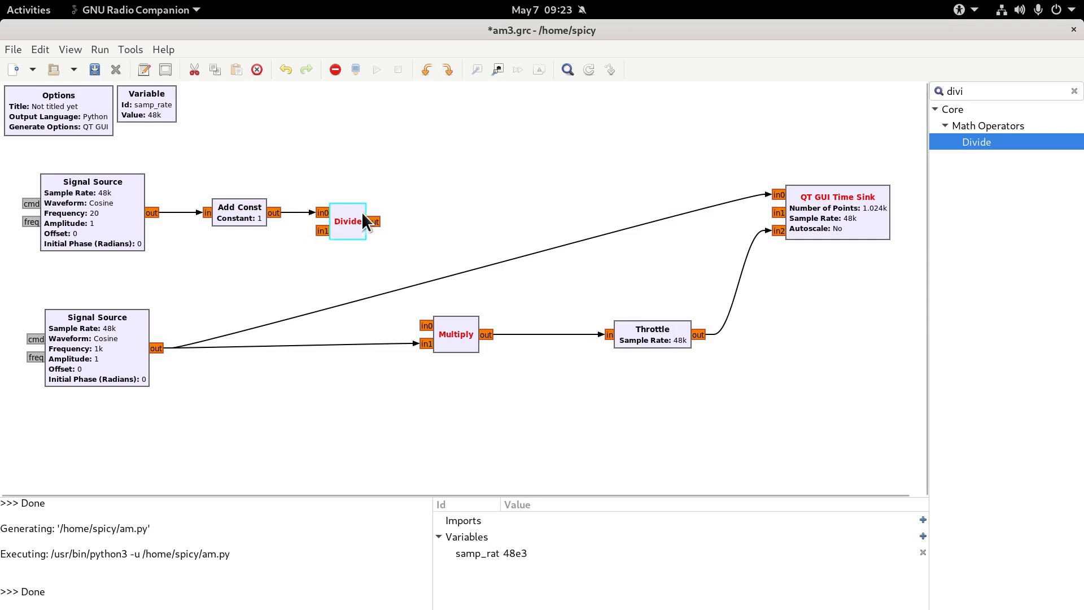
Add a Constant Source block below Add Const with float output type and a constant of 2
{"action": "left_click_drag", "start_coordinate": [994, 88], "coordinate": [783, 79]}
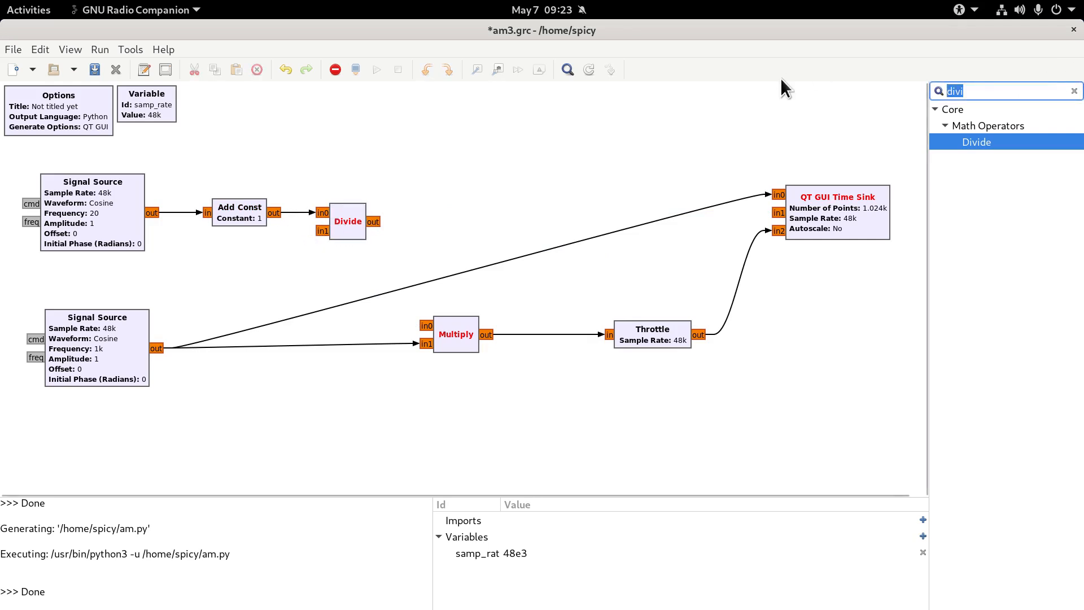
{"action": "type", "text": "const"}
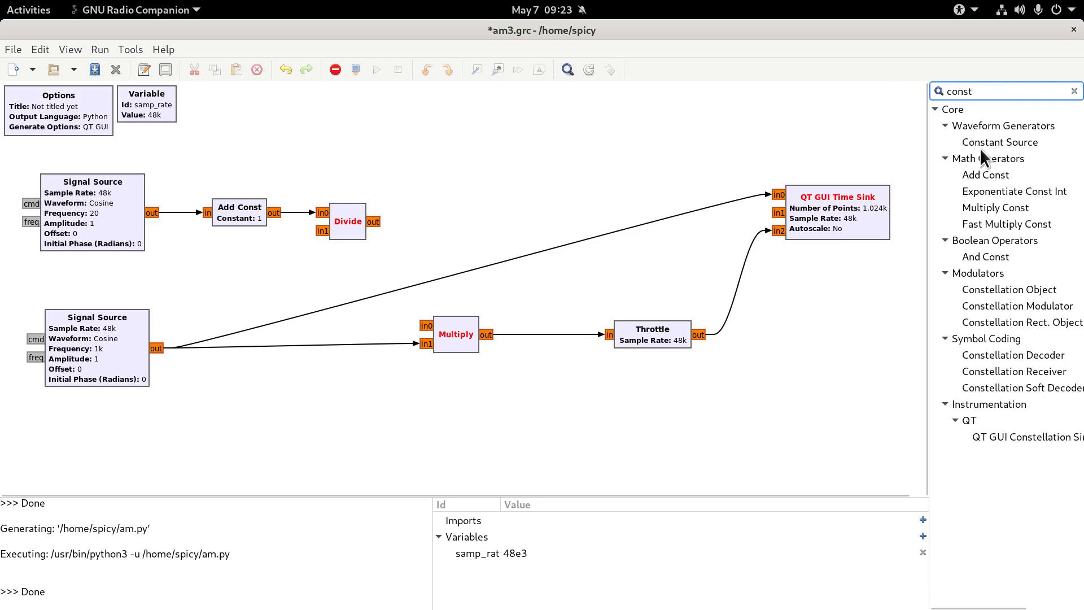
{"action": "double_click", "coordinate": [977, 144]}
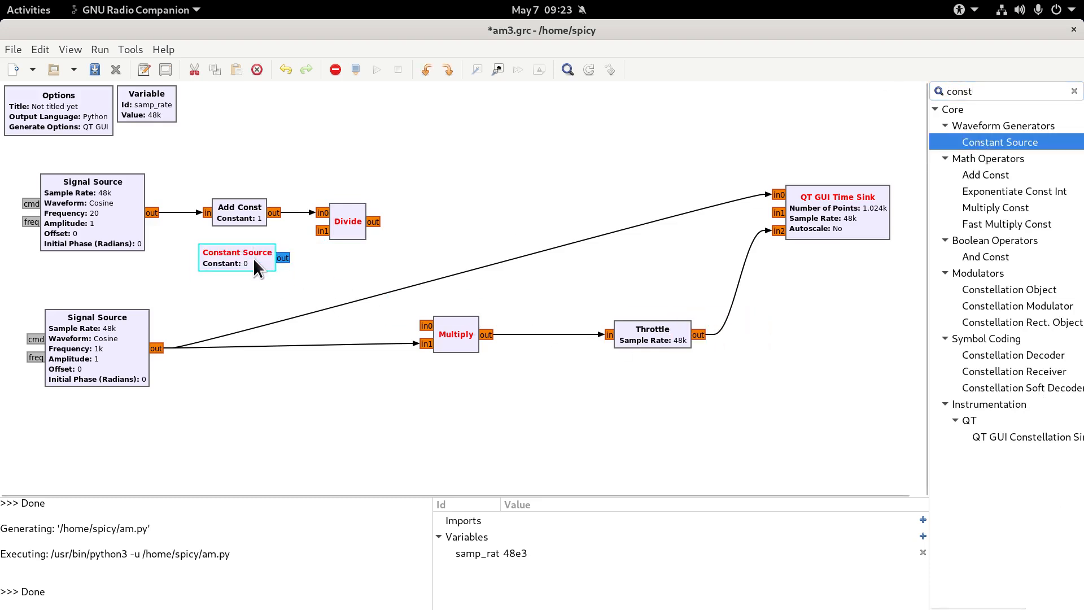
{"action": "double_click", "coordinate": [254, 262]}
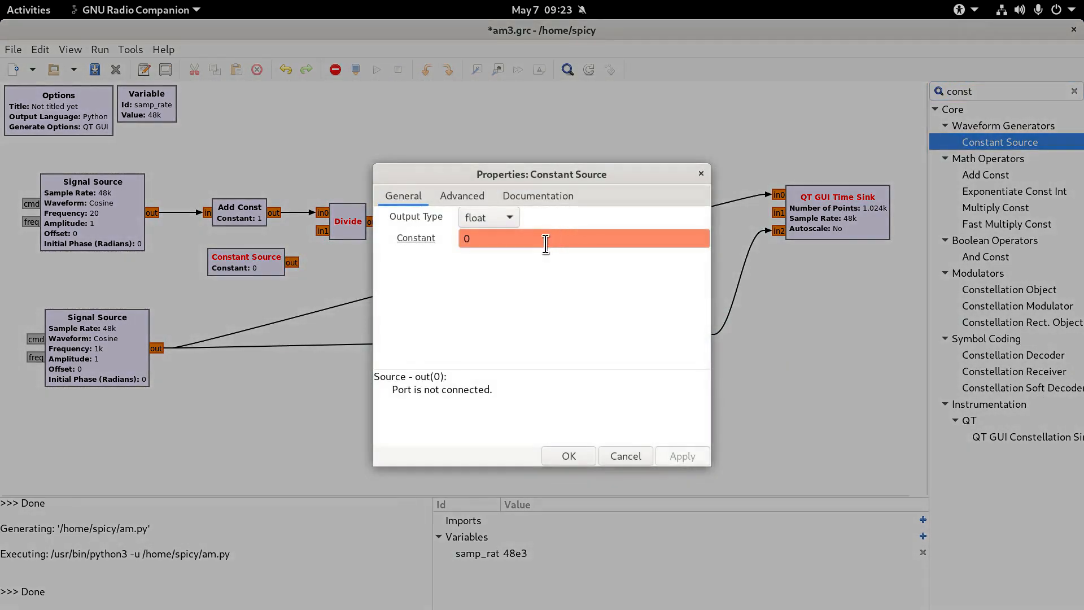
{"action": "type", "text": "2"}
{"action": "left_click", "coordinate": [578, 462]}
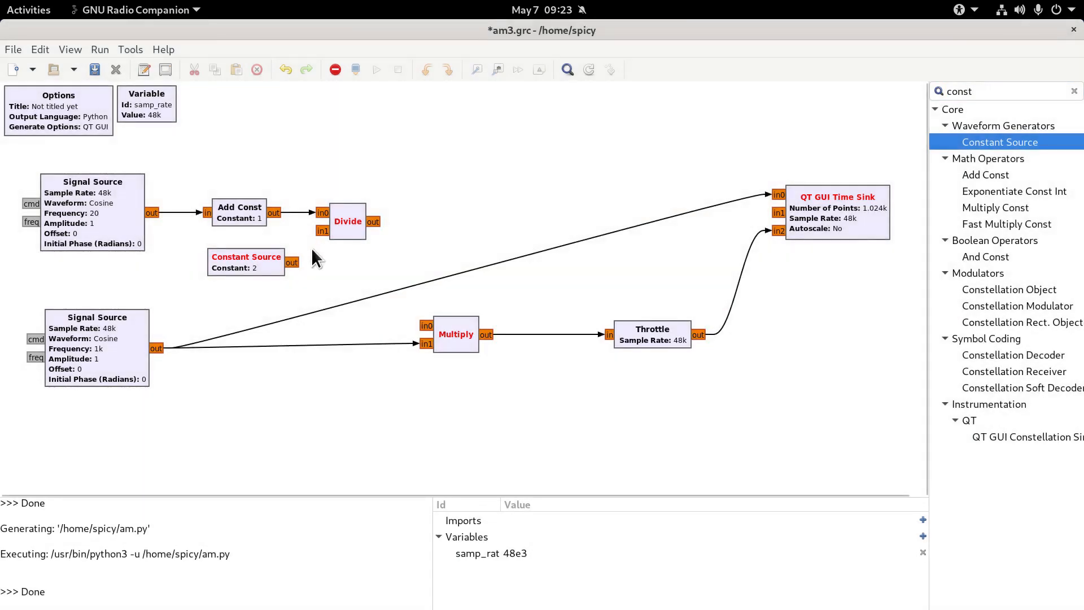
Connect the Constant Source to Divide's in1, and the Divide output to Multiply's in0 and the Time Sink's in1
{"action": "left_click", "coordinate": [323, 232]}
{"action": "left_click_drag", "start_coordinate": [373, 222], "coordinate": [425, 325]}
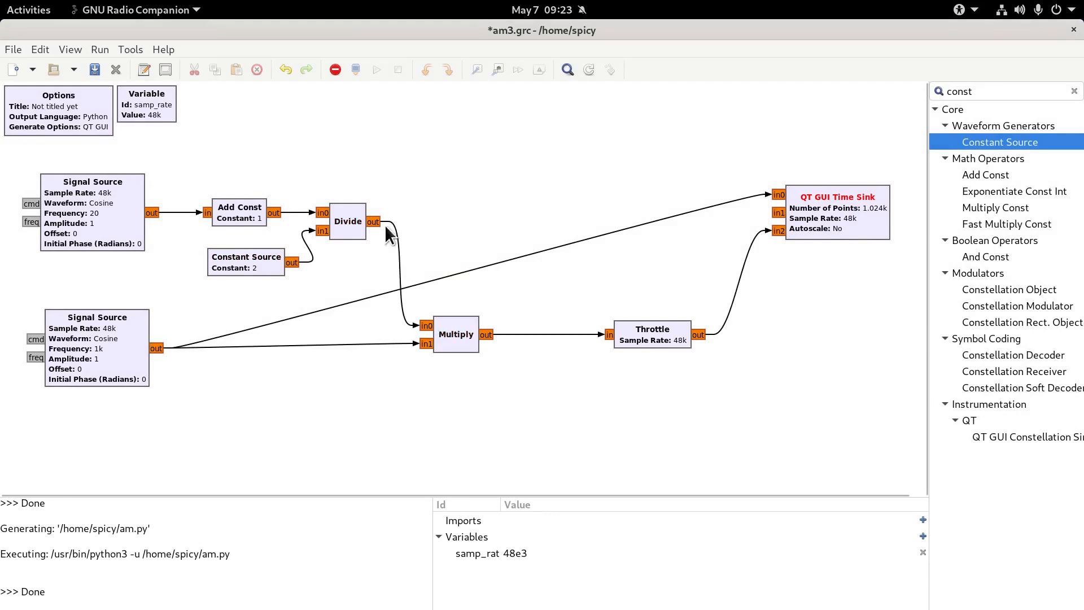
{"action": "left_click", "coordinate": [784, 215]}
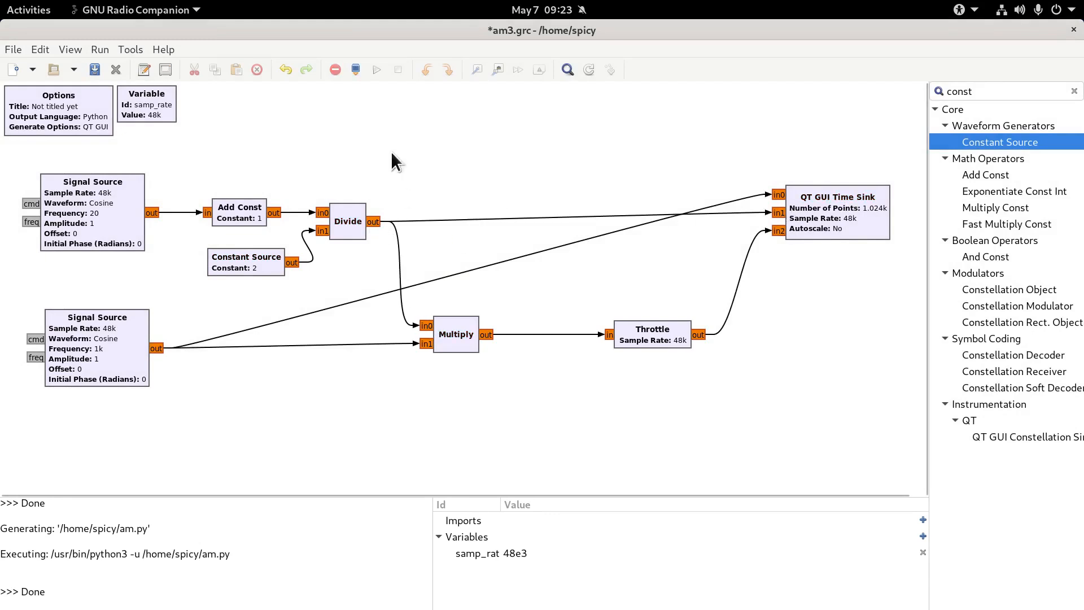
Run the flowgraph with the halved baseband, extend the time axis to about 60 ms, and freeze the autoscaled plot
{"action": "left_click", "coordinate": [377, 70]}
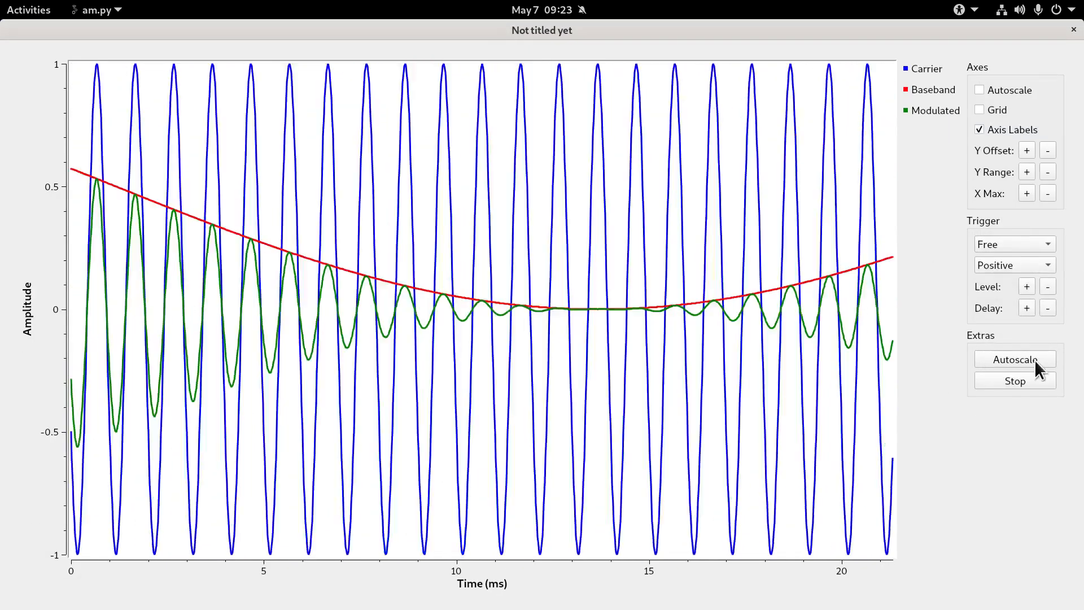
{"action": "left_click", "coordinate": [1030, 188]}
{"action": "left_click", "coordinate": [1030, 187]}
{"action": "left_click", "coordinate": [1030, 188]}
{"action": "left_click", "coordinate": [1022, 361]}
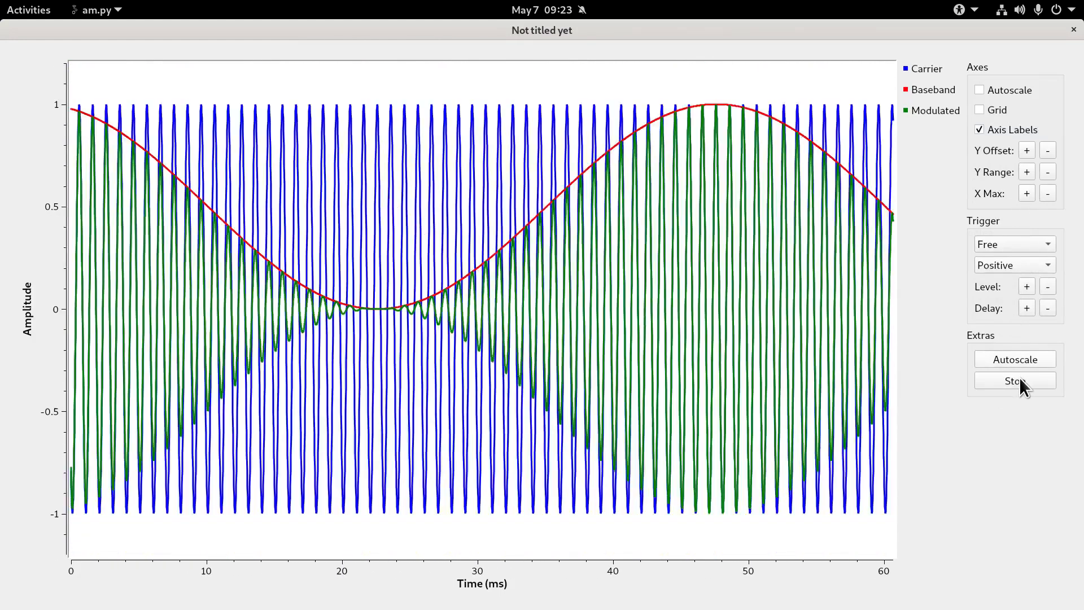
{"action": "left_click", "coordinate": [1020, 378]}
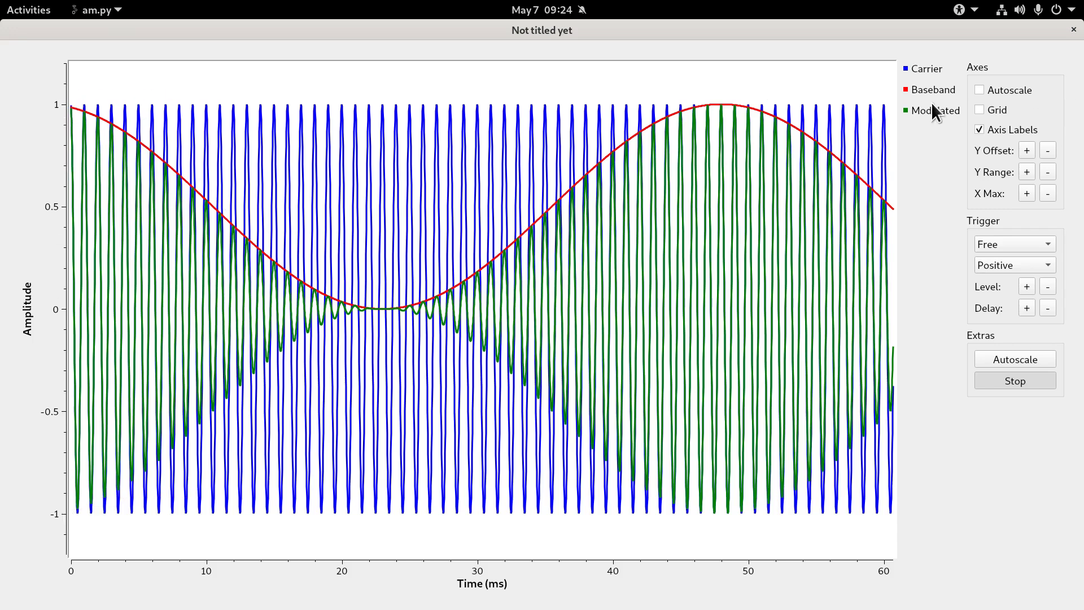
Hide the Carrier and Baseband traces and inspect the Modulated signal alone, resuming and refreezing the plot
{"action": "left_click", "coordinate": [926, 68]}
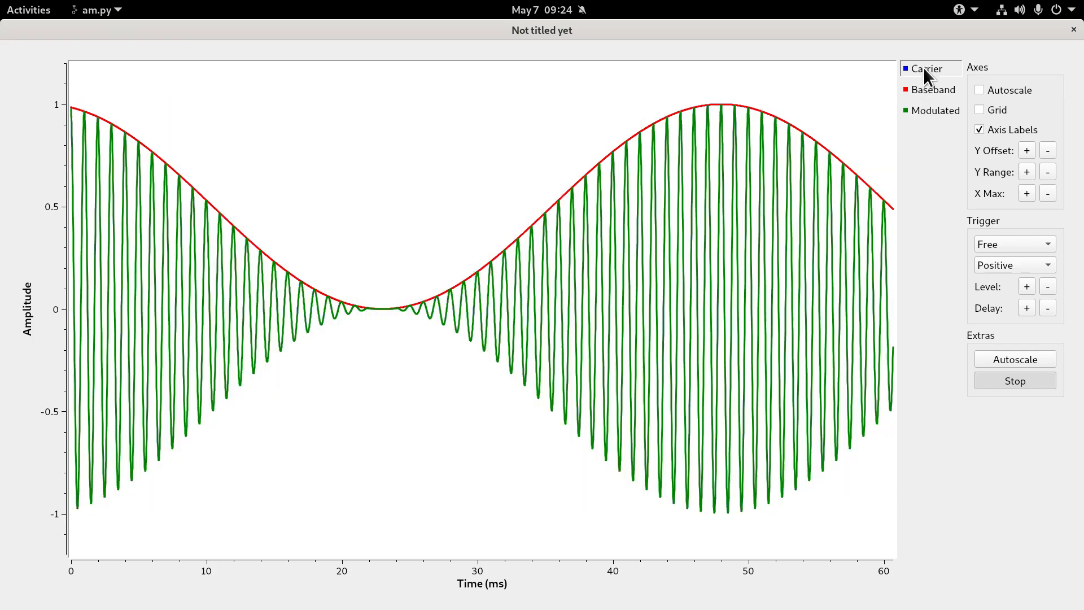
{"action": "left_click", "coordinate": [930, 99]}
{"action": "left_click", "coordinate": [1022, 377]}
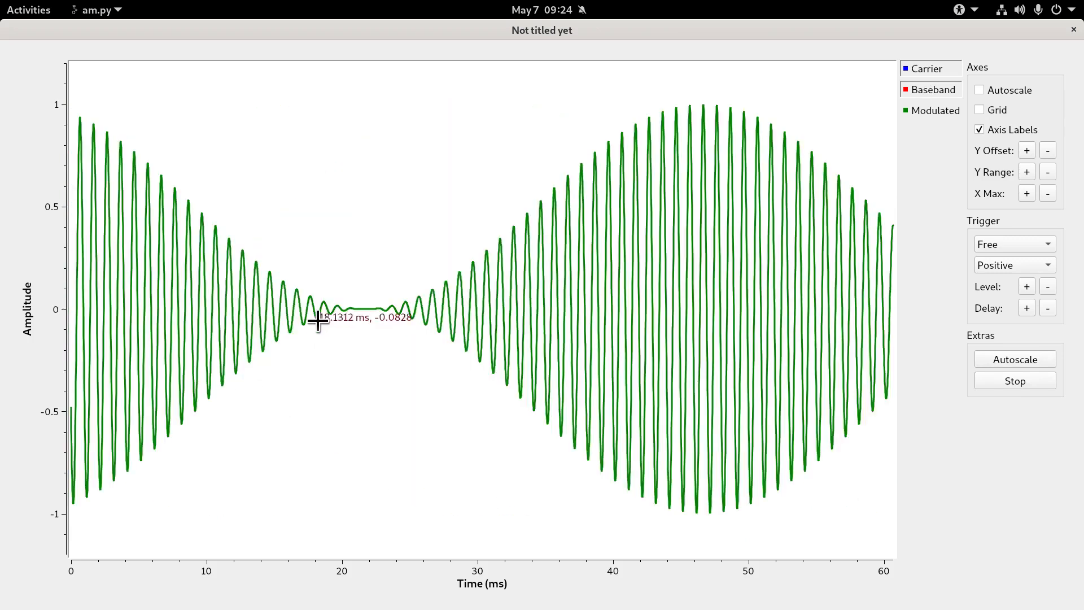
{"action": "left_click", "coordinate": [1044, 383]}
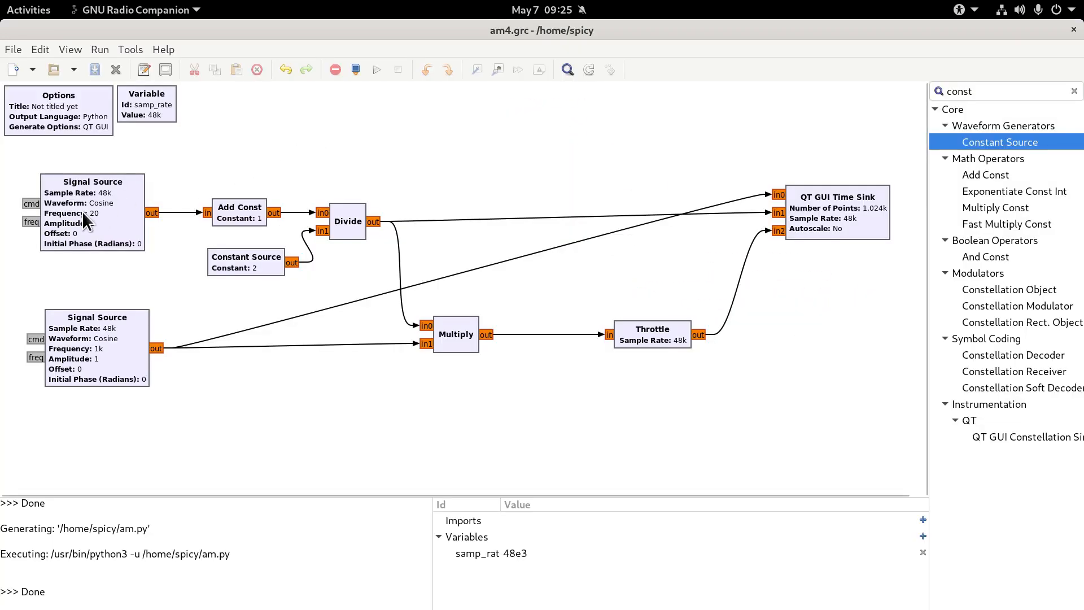
Delete the 20 Hz baseband Signal Source and place an Audio Source block where it was, in front of Add Const
{"action": "left_click", "coordinate": [72, 217]}
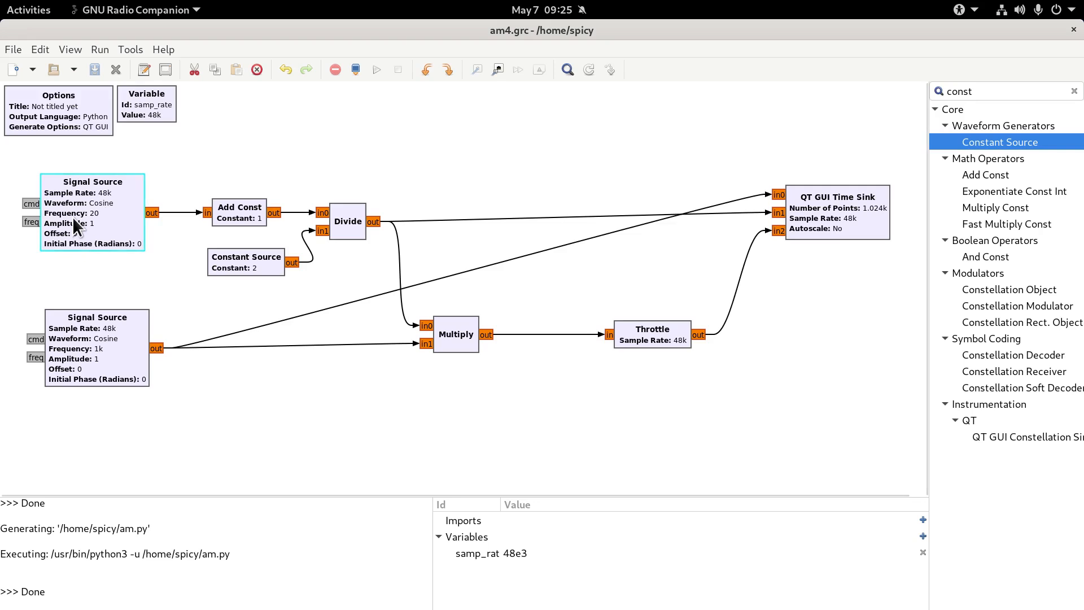
{"action": "key", "text": "Delete"}
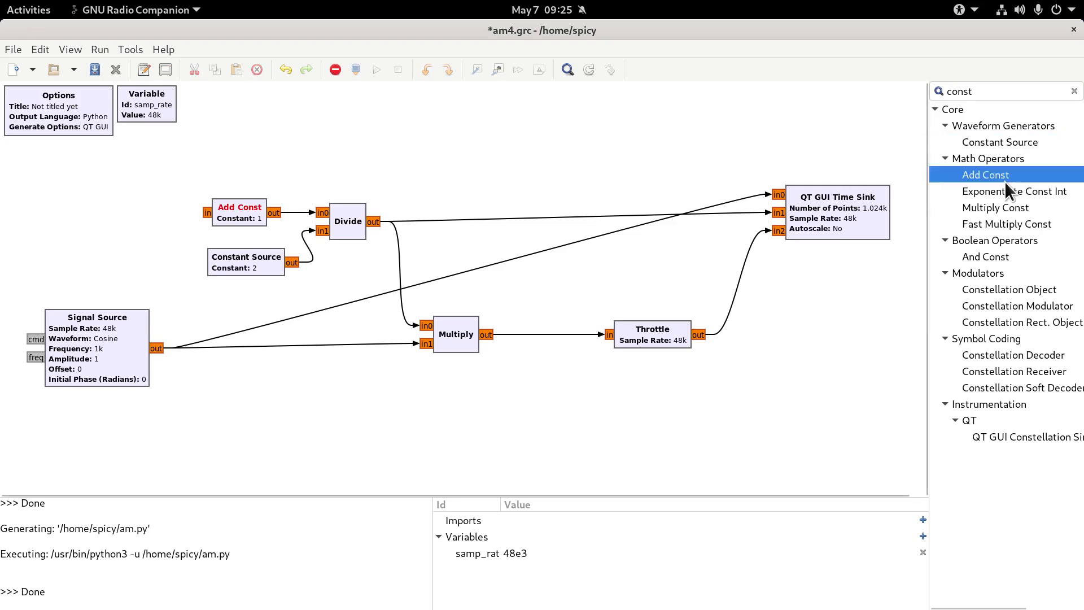
{"action": "key", "text": "ctrl+f"}
{"action": "type", "text": "audi8o"}
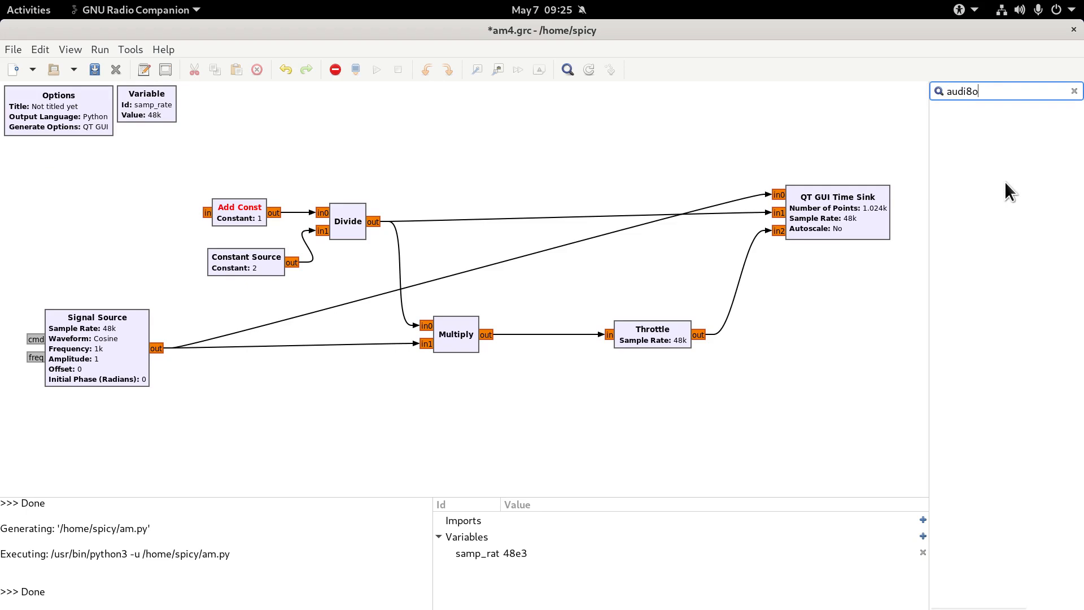
{"action": "key", "text": "ctrl+a"}
{"action": "key", "text": "BackSpace"}
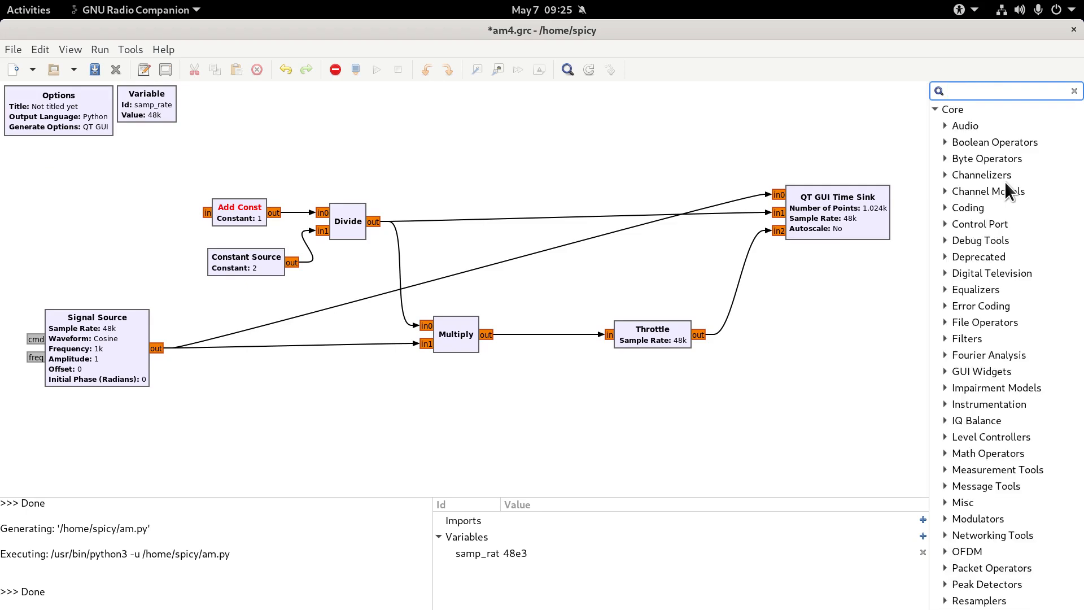
{"action": "type", "text": "audio"}
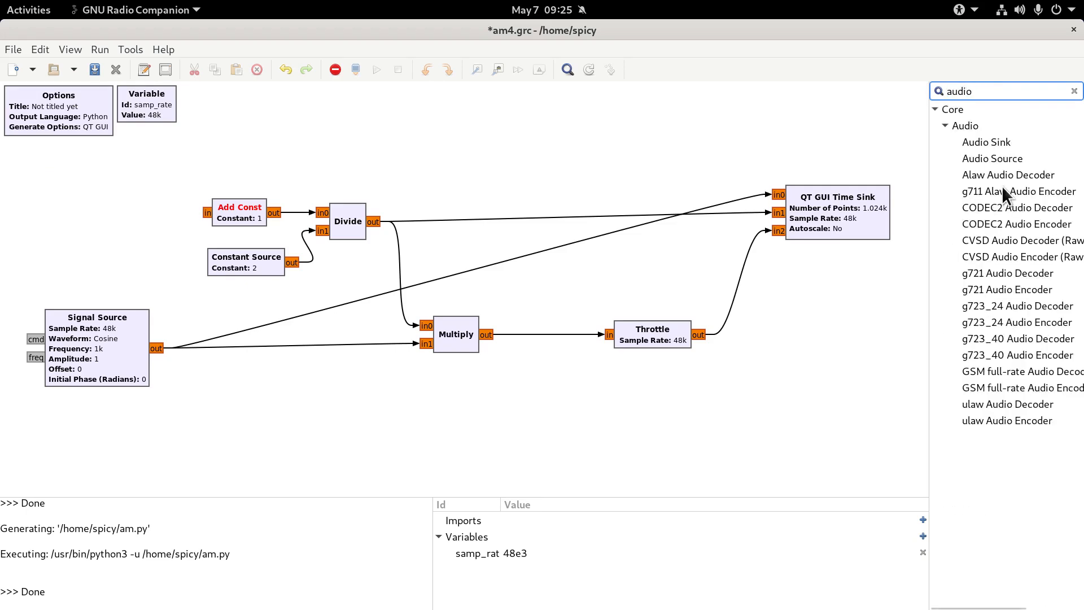
{"action": "double_click", "coordinate": [987, 158]}
{"action": "left_click_drag", "start_coordinate": [689, 270], "coordinate": [45, 208]}
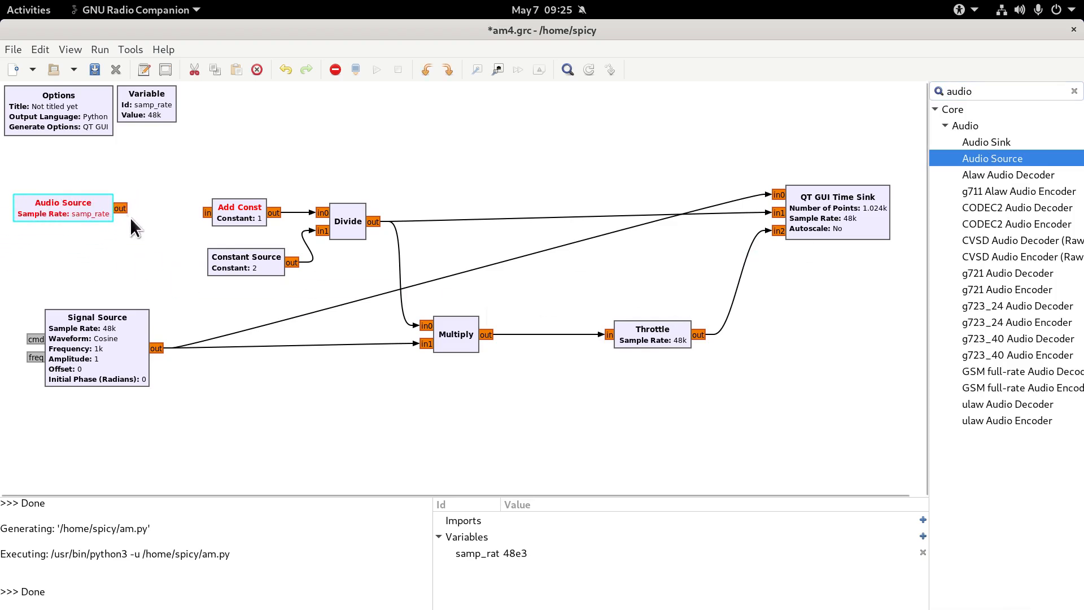
Set the Audio Source's sample rate to 48 kHz and connect its output to Add Const's input
{"action": "double_click", "coordinate": [84, 215]}
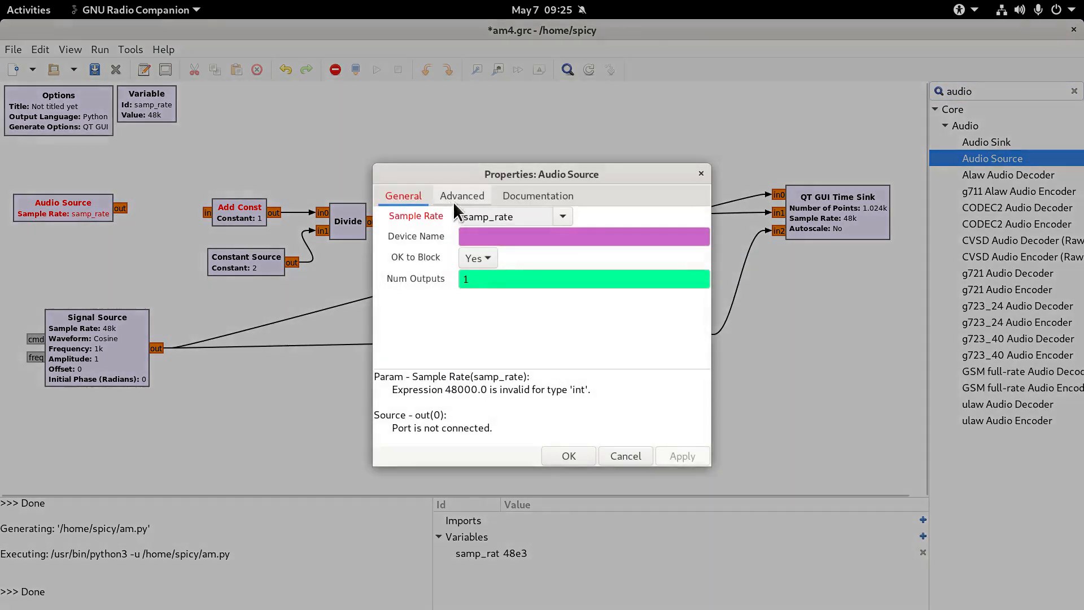
{"action": "left_click", "coordinate": [563, 217]}
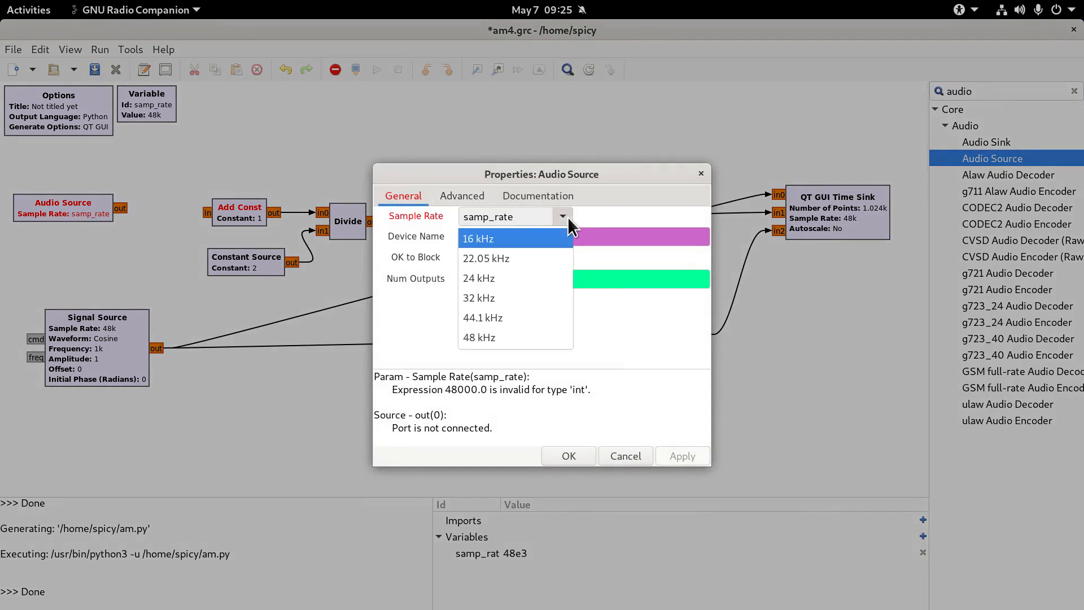
{"action": "left_click", "coordinate": [493, 334]}
{"action": "left_click", "coordinate": [581, 453]}
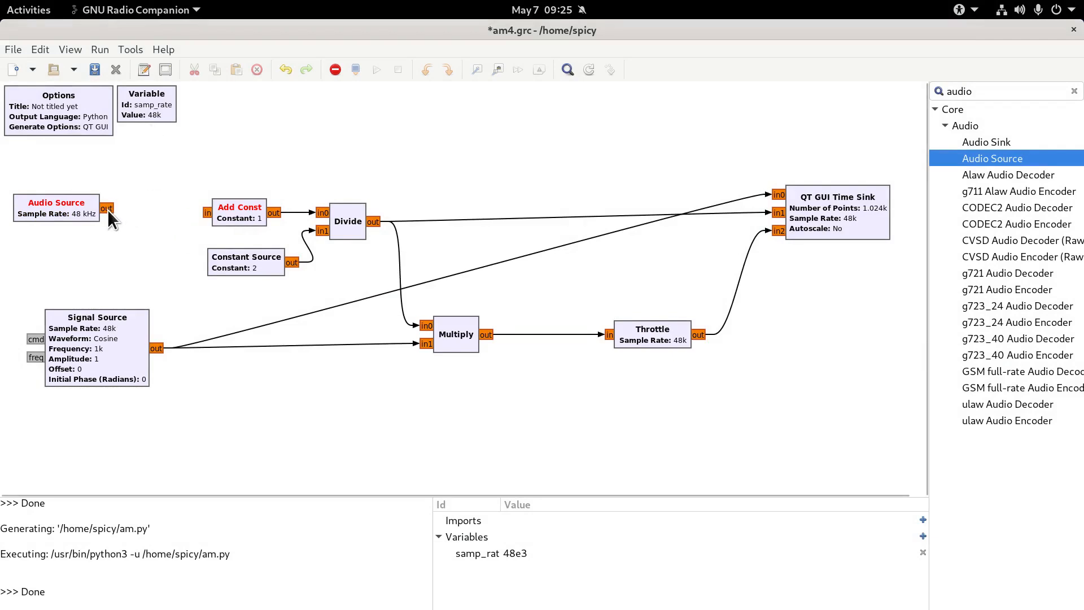
{"action": "left_click", "coordinate": [206, 212]}
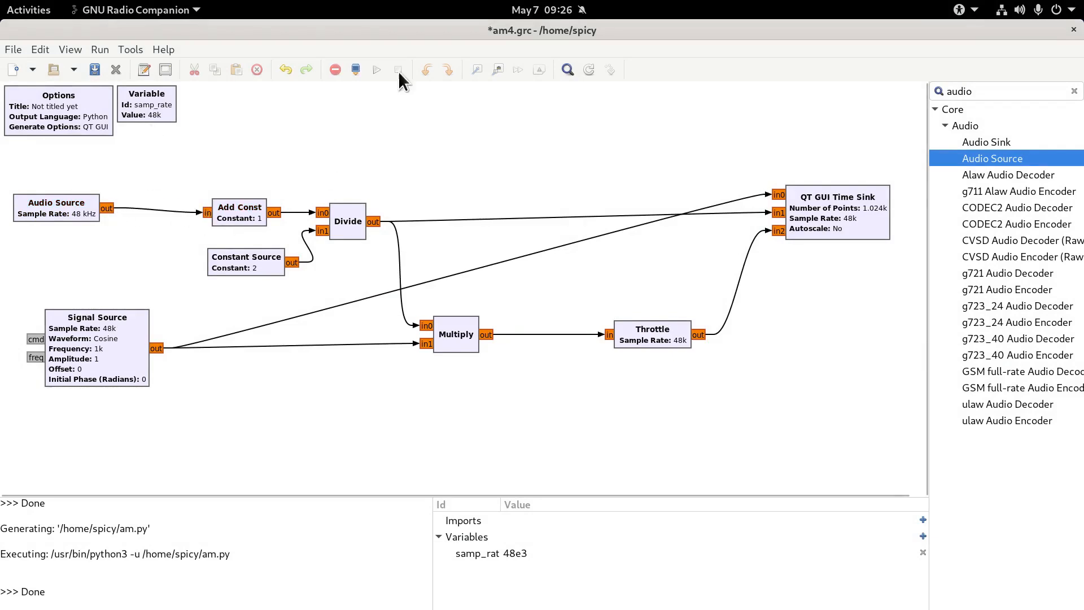
Run the flowgraph with the audio baseband, view the plot with and without the Carrier trace, and close the plot
{"action": "left_click", "coordinate": [373, 76]}
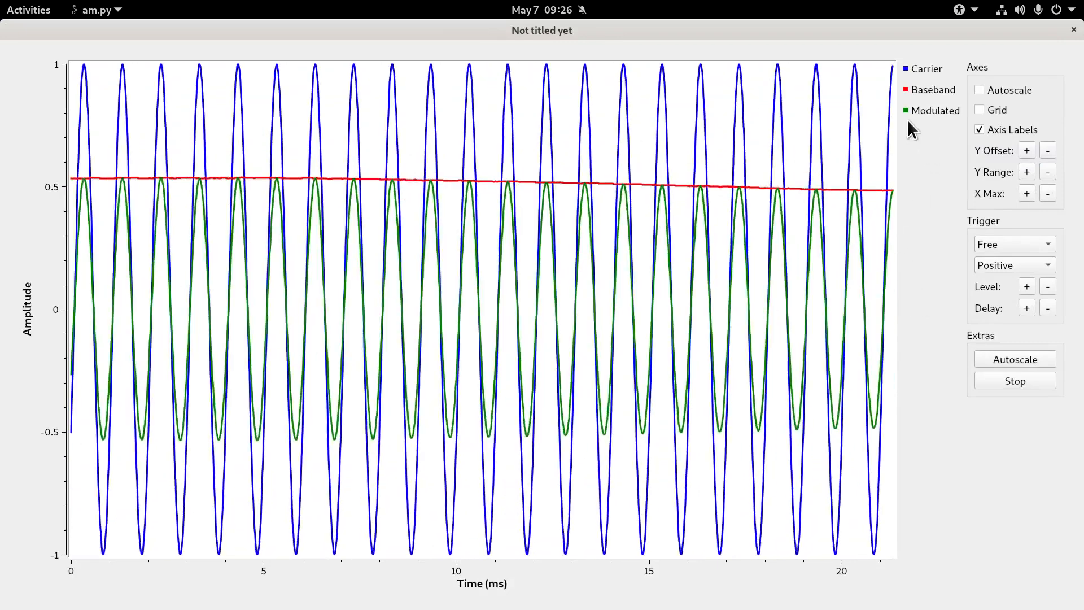
{"action": "left_click", "coordinate": [926, 69]}
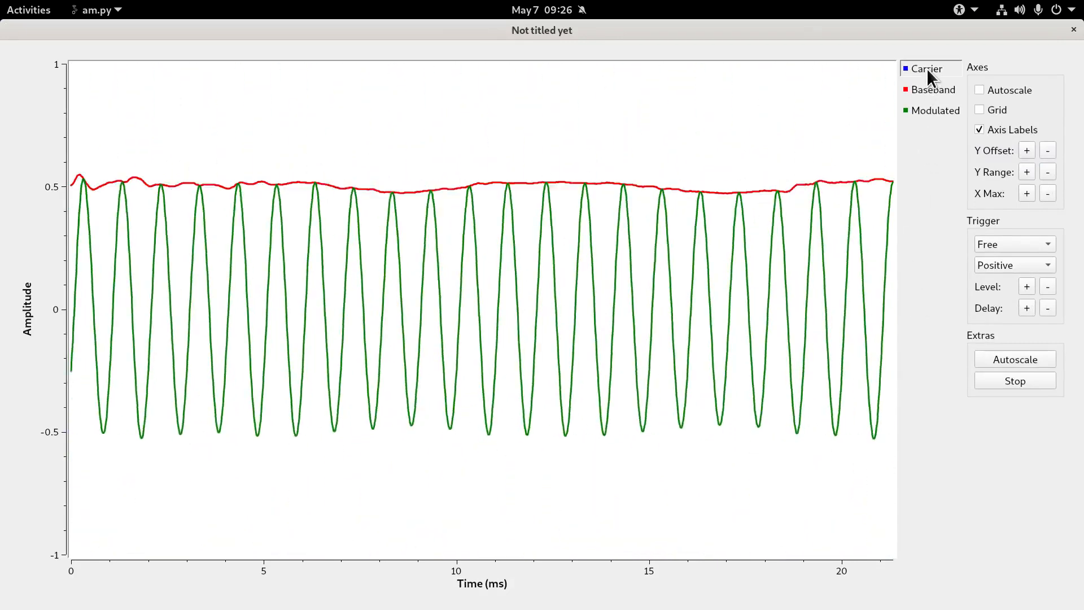
{"action": "left_click", "coordinate": [927, 69]}
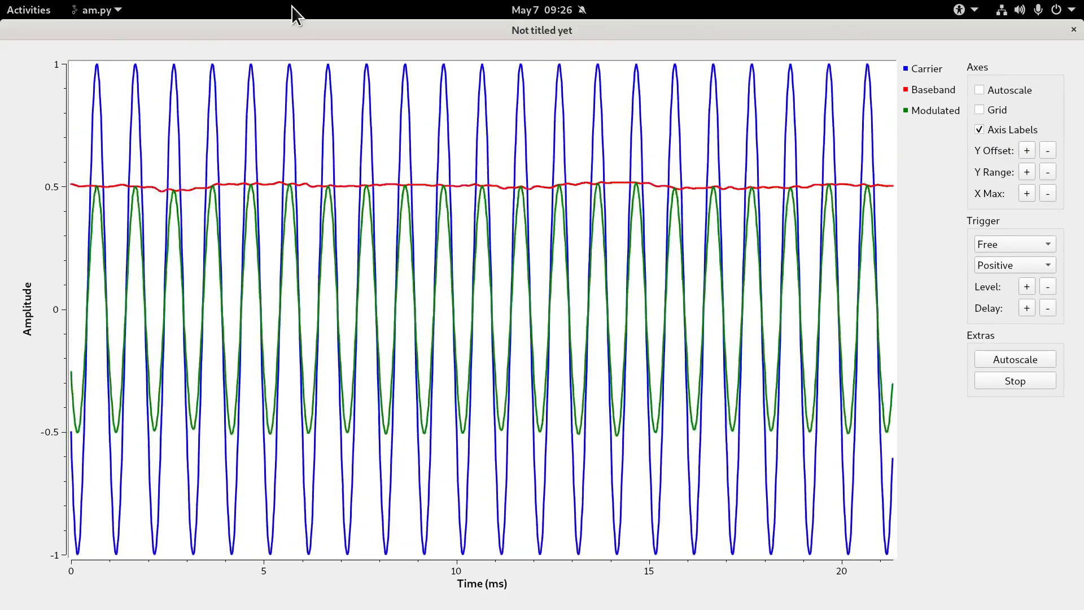
{"action": "left_click", "coordinate": [927, 68]}
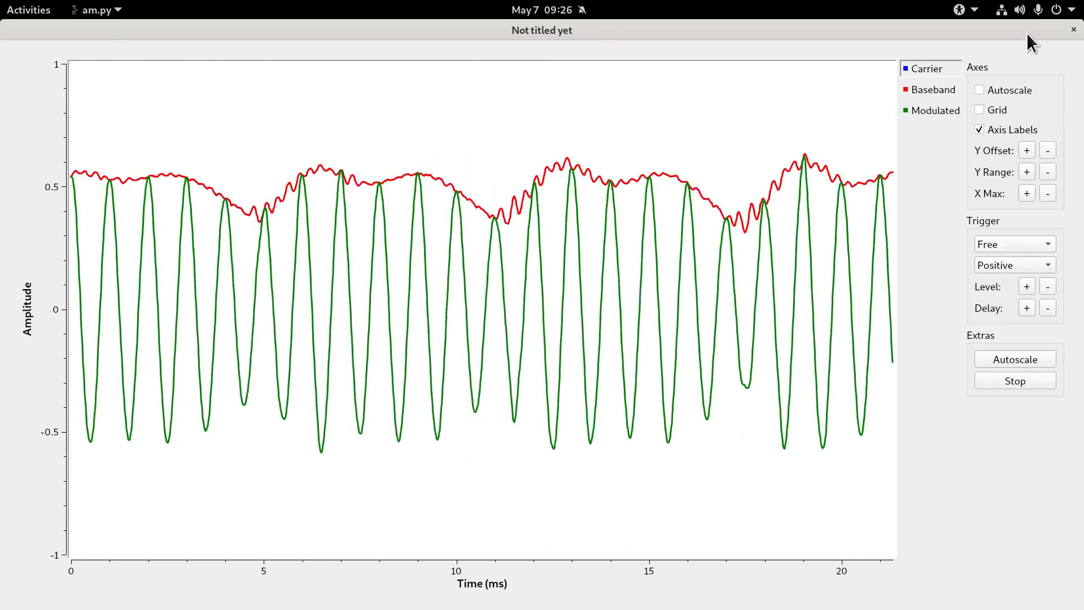
{"action": "left_click", "coordinate": [1074, 29]}
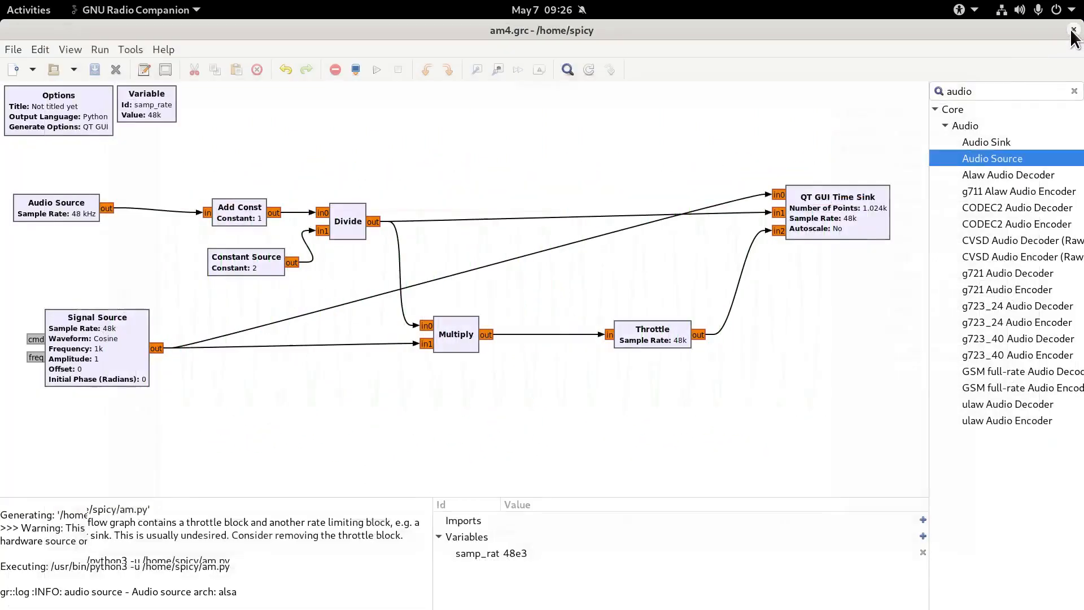
Change the update period of the QT GUI Time Sink
{"action": "double_click", "coordinate": [851, 221]}
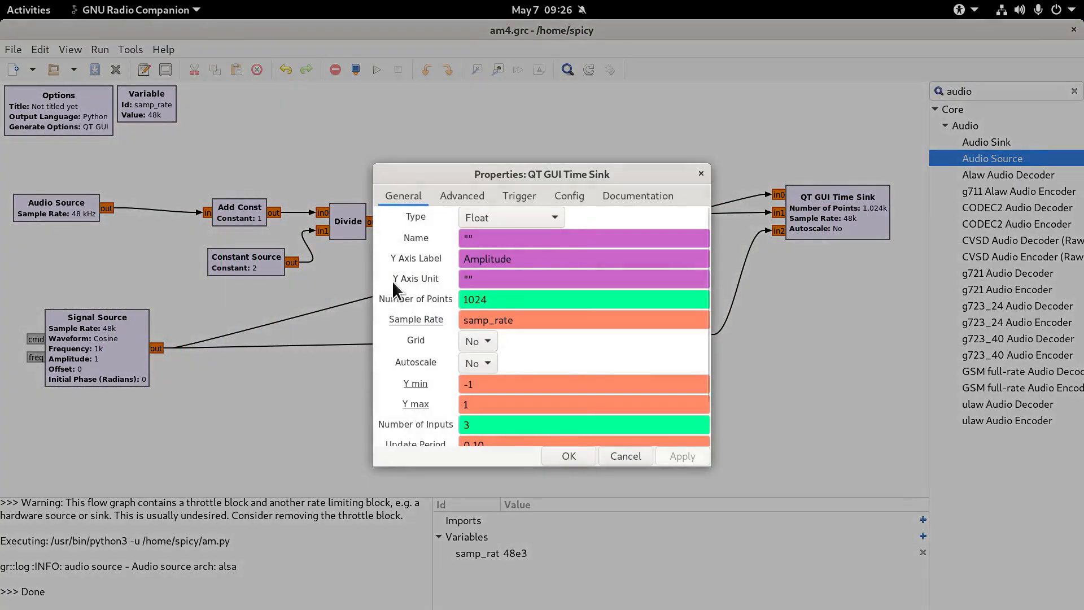
{"action": "scroll", "coordinate": [403, 278], "scroll_direction": "down", "scroll_amount": 1}
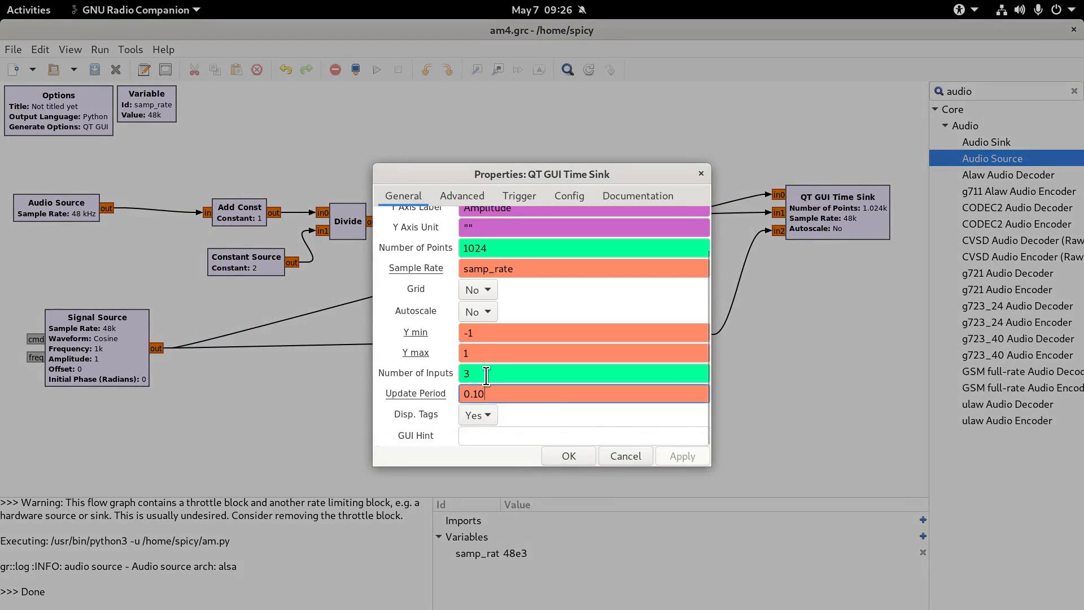
{"action": "key", "text": "Return"}
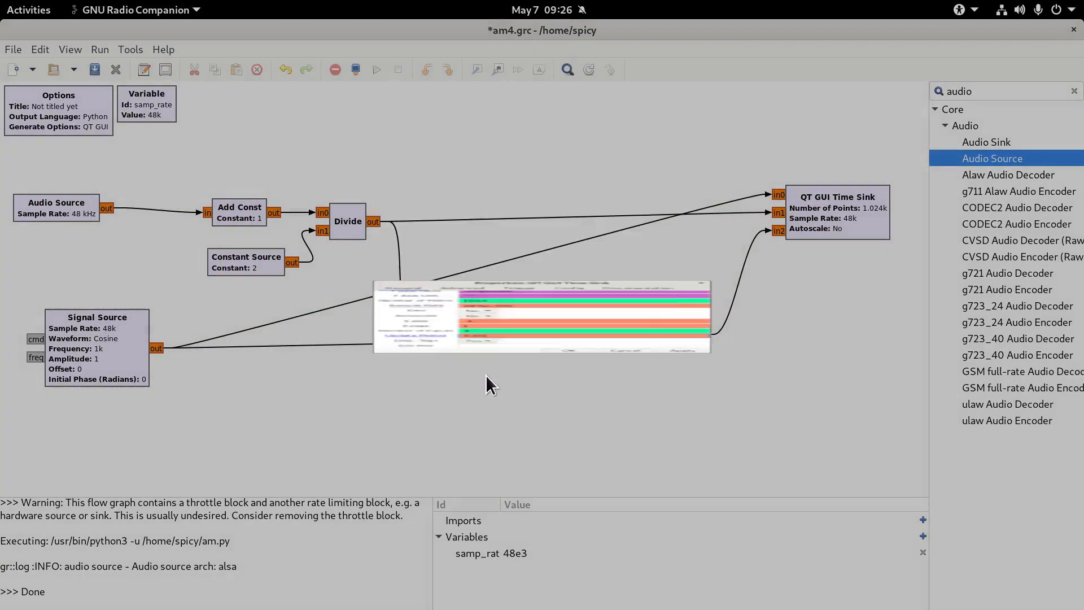
Run the flowgraph again, hide the Carrier trace, and adjust the time axis to about 22 ms
{"action": "left_click", "coordinate": [378, 69]}
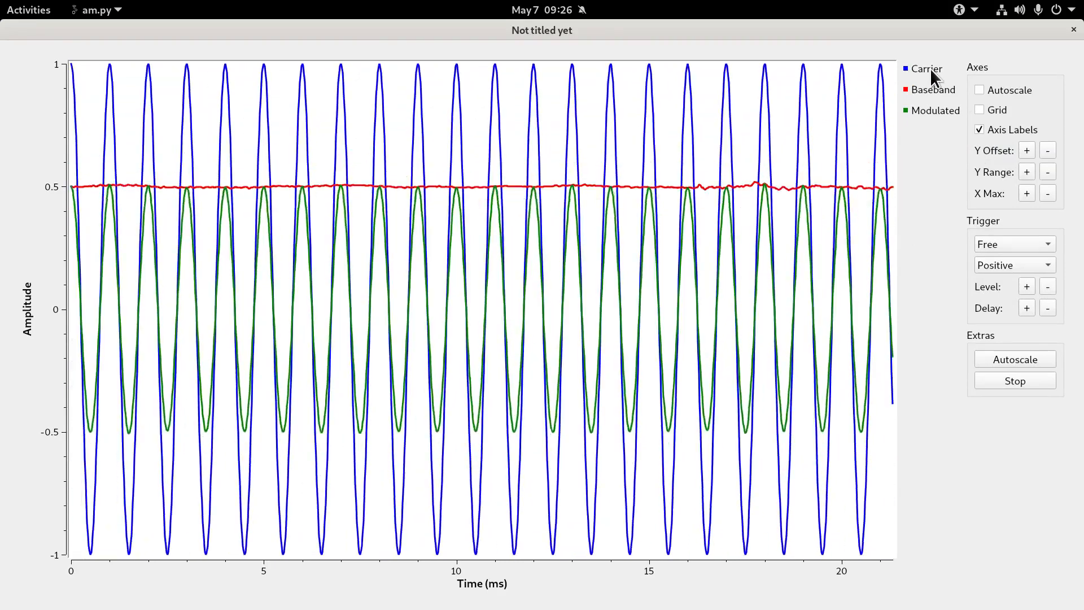
{"action": "left_click", "coordinate": [930, 69]}
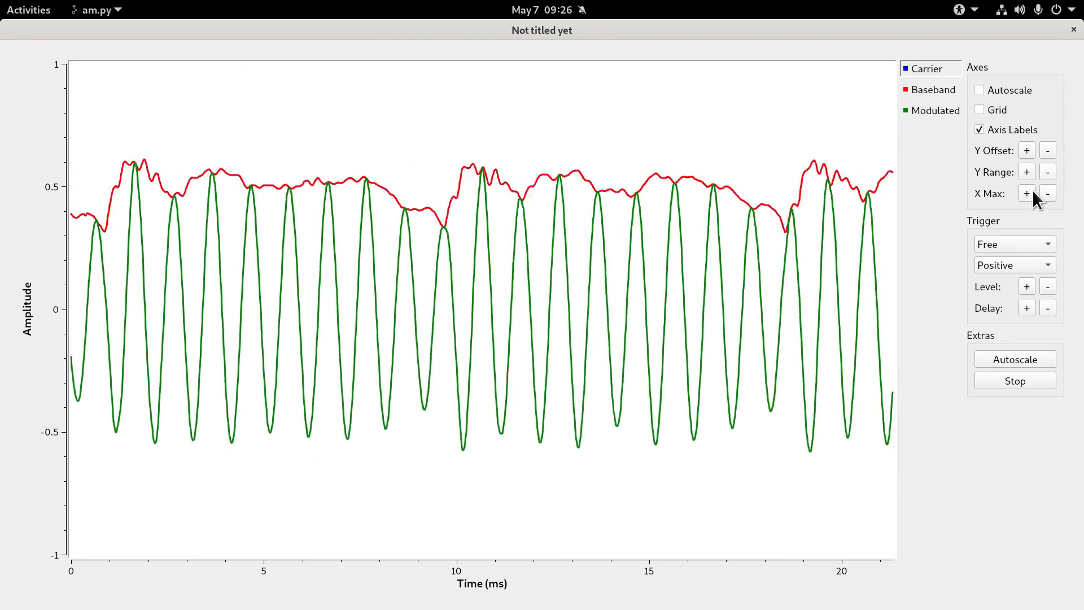
{"action": "left_click", "coordinate": [1028, 192]}
{"action": "left_click", "coordinate": [1028, 192]}
{"action": "left_click", "coordinate": [1028, 192]}
{"action": "left_click", "coordinate": [1028, 192]}
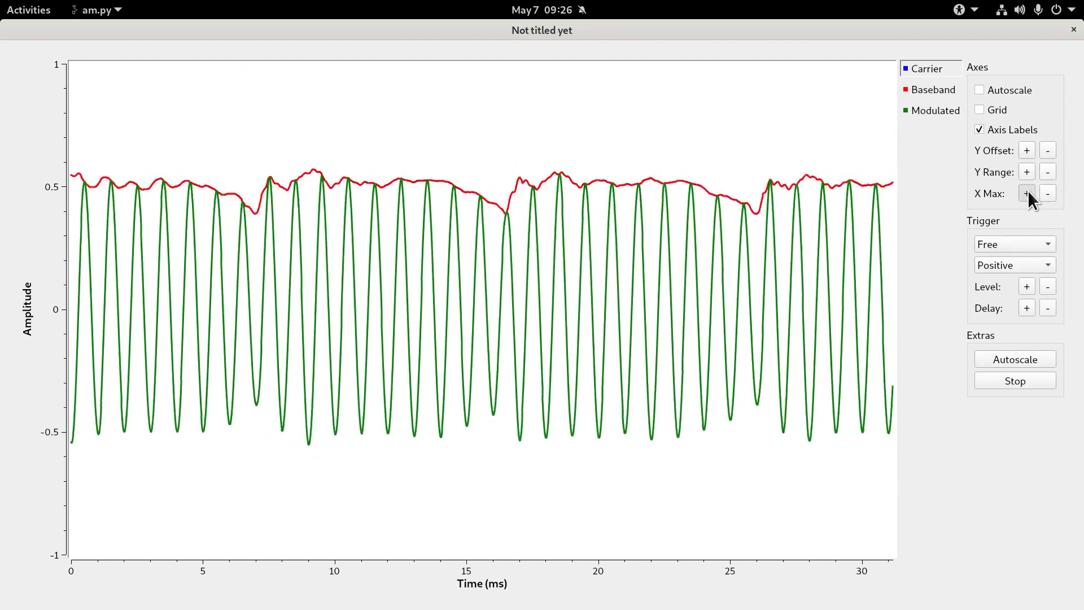
{"action": "left_click", "coordinate": [1028, 192]}
{"action": "left_click", "coordinate": [1048, 193]}
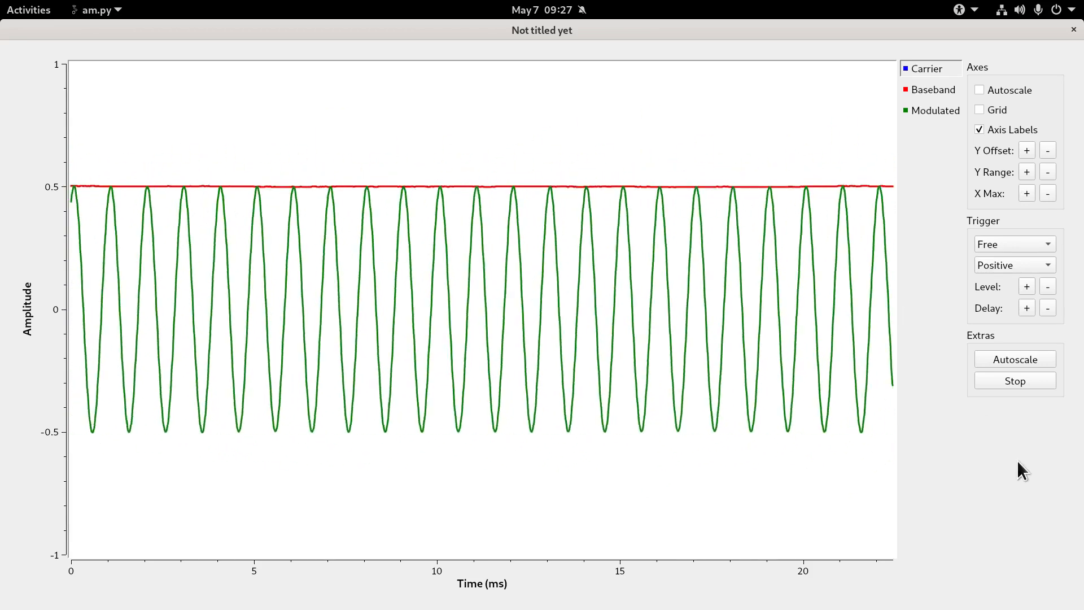
Freeze and resume the plot repeatedly to capture a frame where the audio baseband clearly shapes the Modulated signal
{"action": "left_click", "coordinate": [1012, 382]}
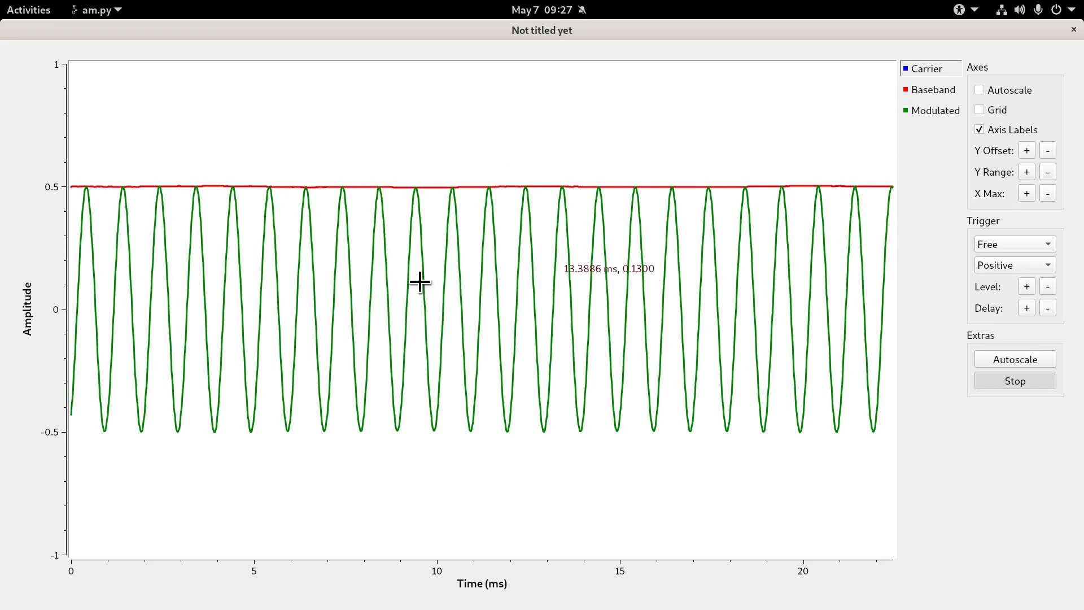
{"action": "left_click", "coordinate": [1003, 382]}
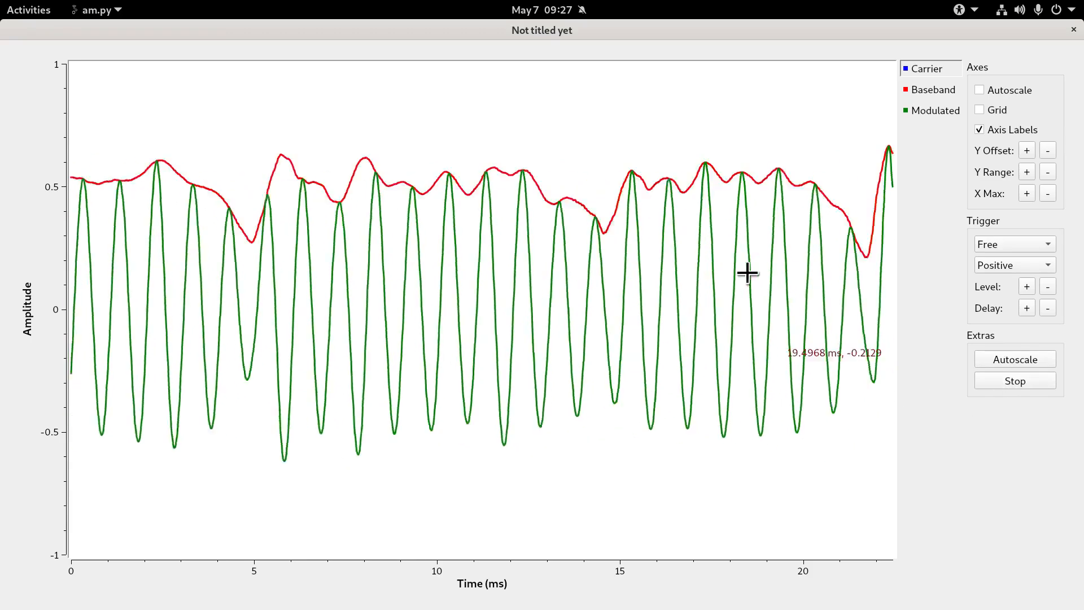
{"action": "left_click", "coordinate": [1001, 377]}
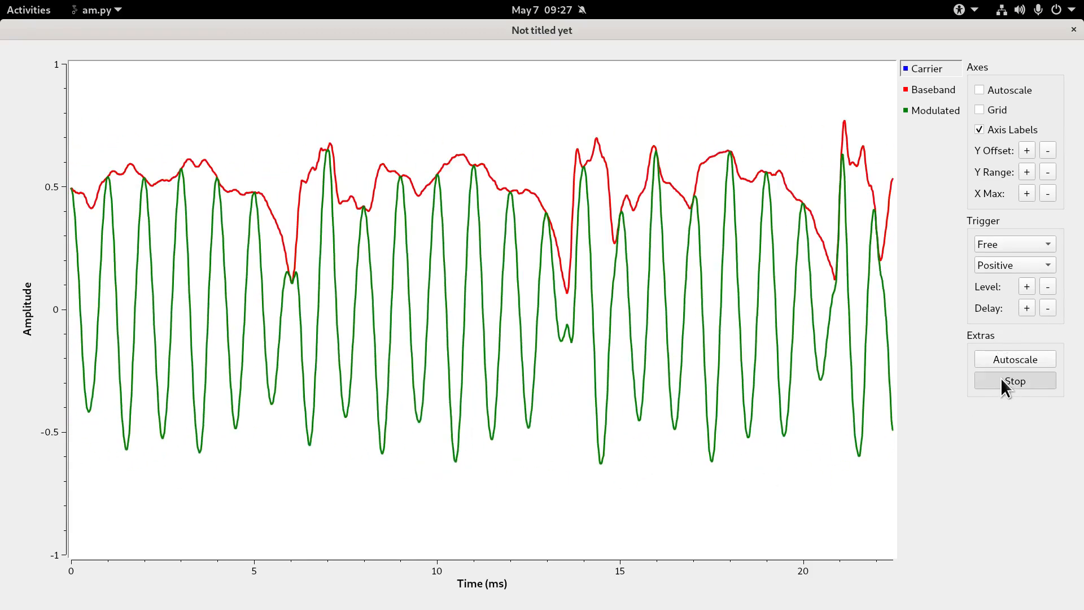
{"action": "left_click", "coordinate": [1001, 378]}
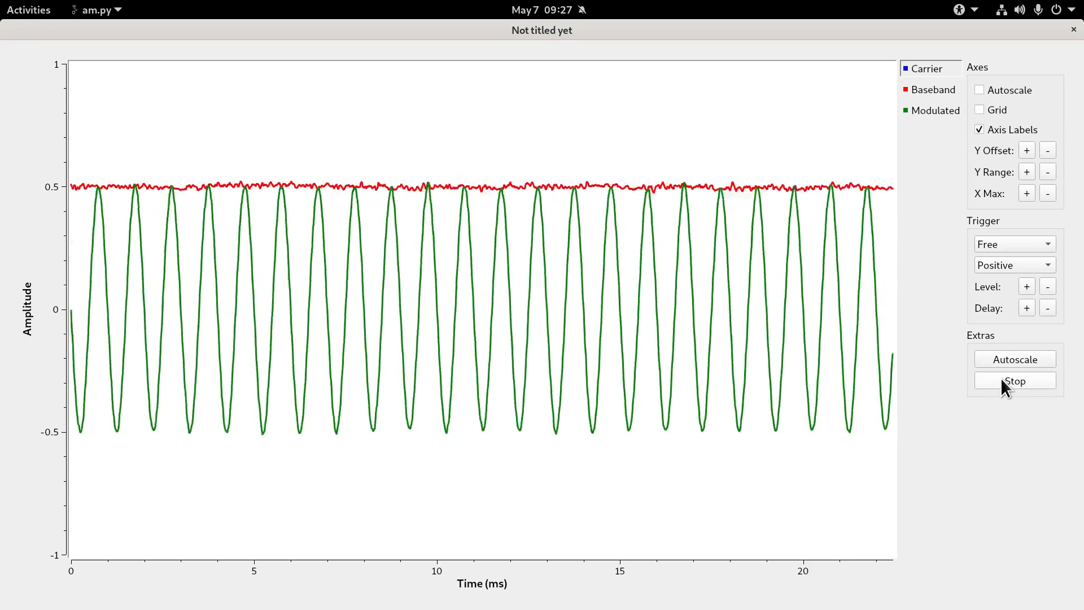
{"action": "left_click", "coordinate": [1001, 378]}
{"action": "left_click", "coordinate": [1001, 378]}
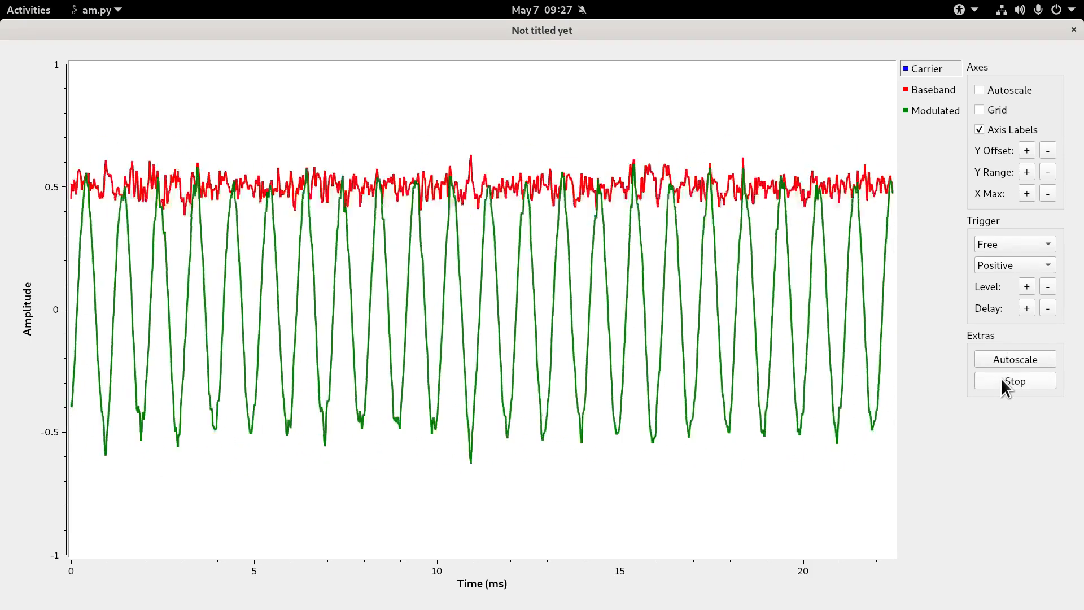
{"action": "left_click", "coordinate": [1001, 377]}
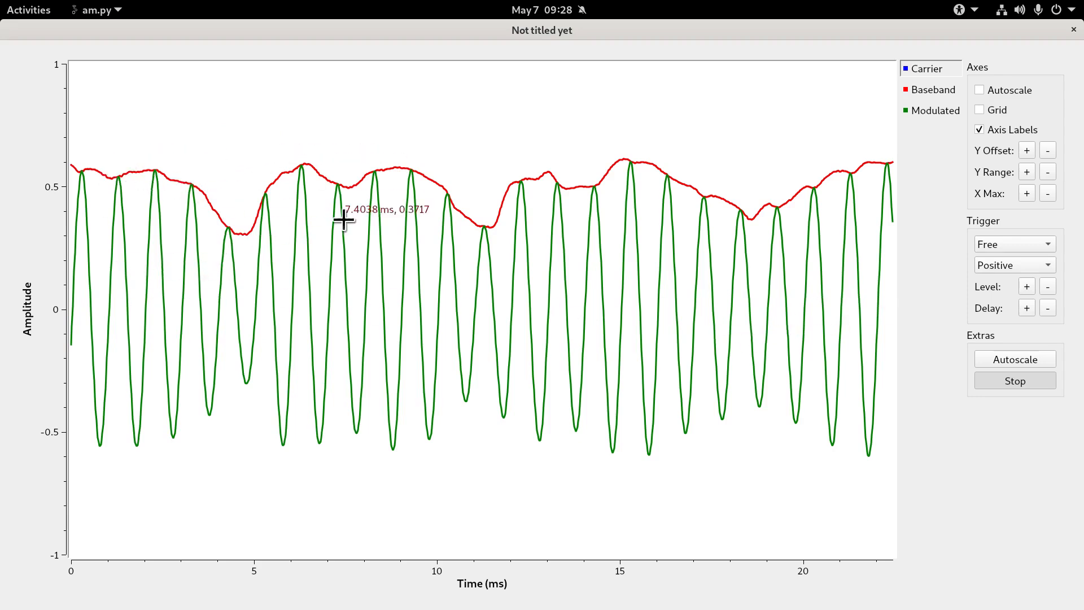
Compare the traces in the frozen plot by toggling Baseband and Carrier, finishing with only Modulated shown
{"action": "left_click", "coordinate": [928, 87]}
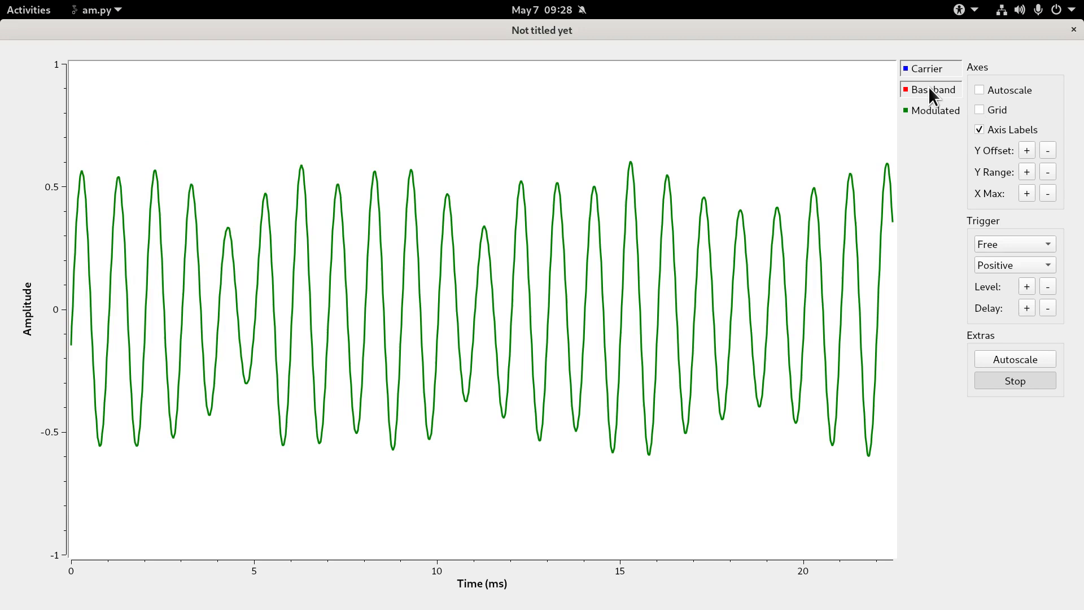
{"action": "left_click", "coordinate": [931, 89]}
{"action": "left_click", "coordinate": [923, 64]}
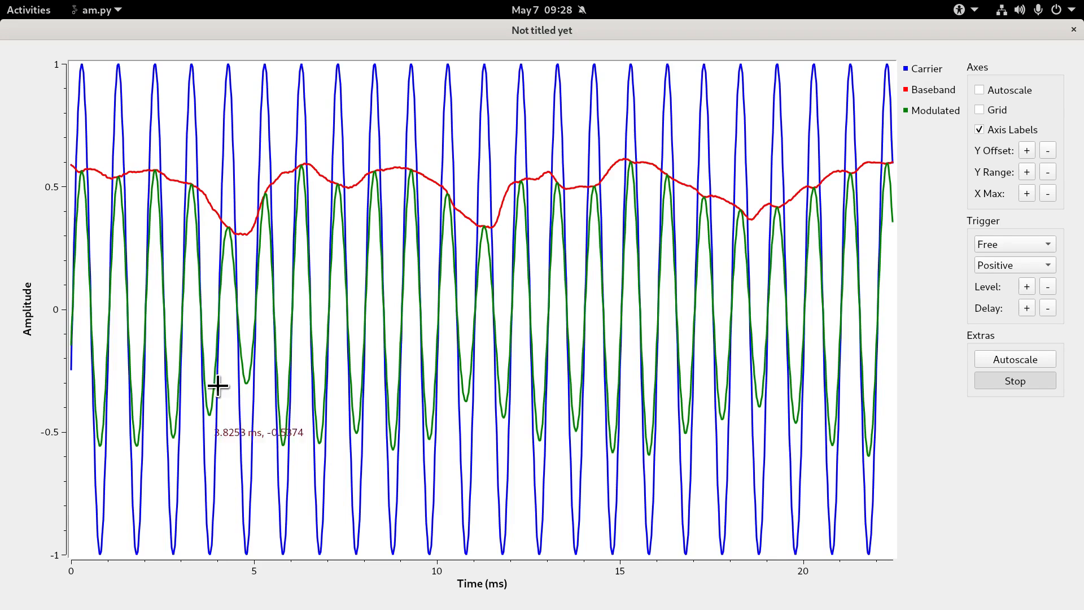
{"action": "left_click", "coordinate": [927, 69]}
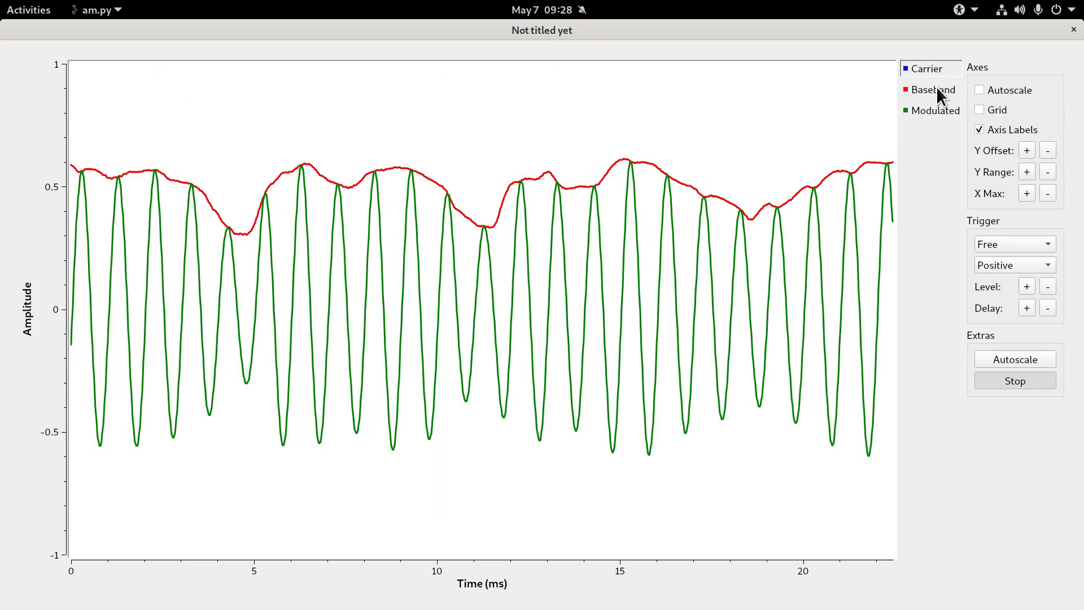
{"action": "left_click", "coordinate": [937, 89]}
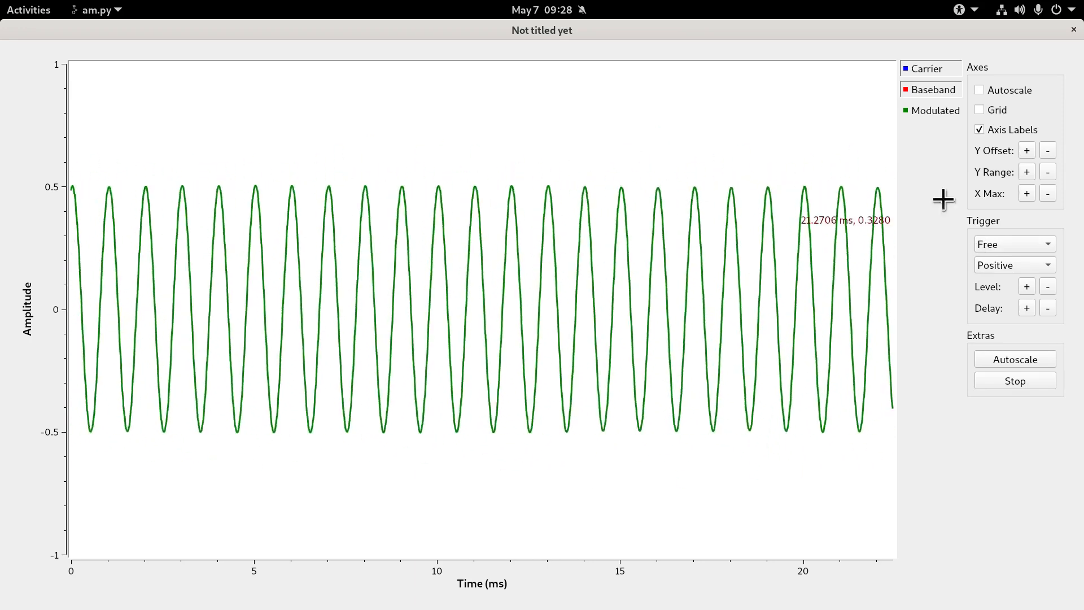
Show the Baseband trace and hide Modulated to examine the live audio baseband alone
{"action": "left_click", "coordinate": [945, 88]}
{"action": "left_click", "coordinate": [935, 110]}
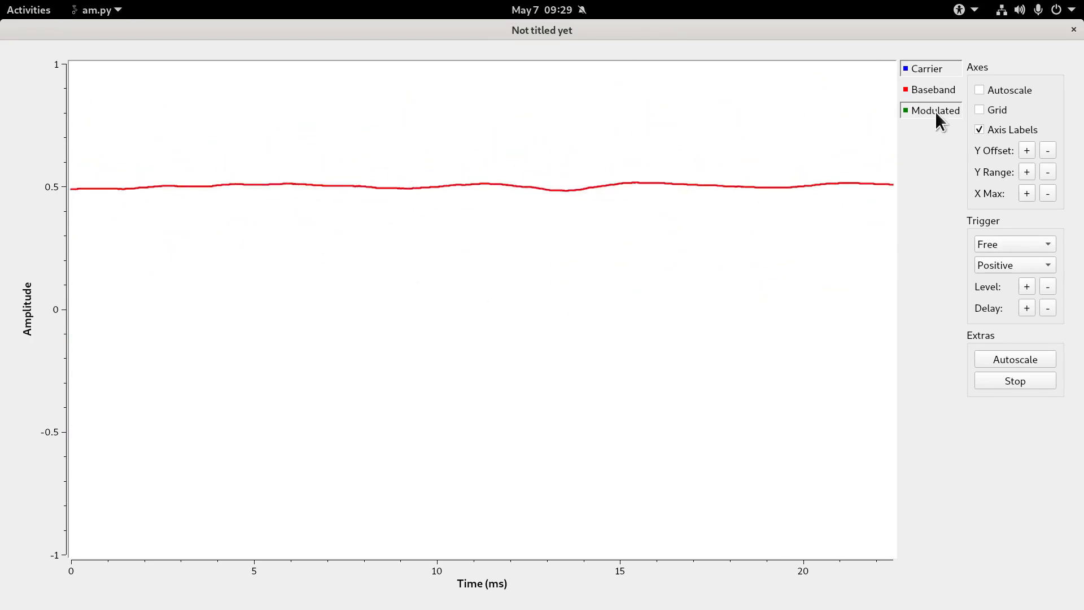
{"action": "left_click", "coordinate": [933, 93]}
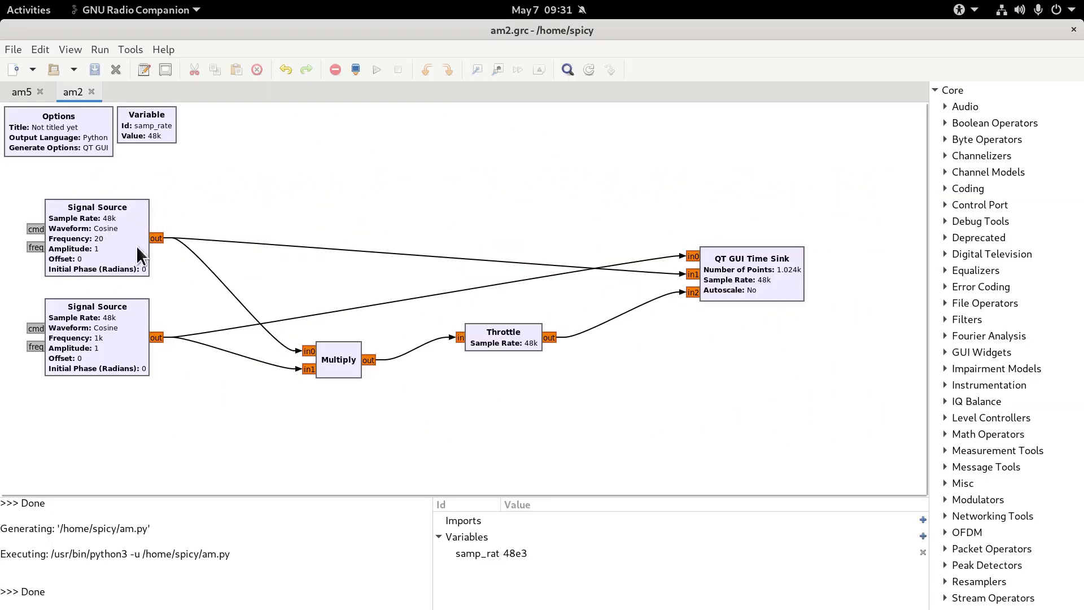
Run the am2 flowgraph, which multiplies the 20 Hz baseband directly with the 1 kHz carrier
{"action": "left_click", "coordinate": [377, 70]}
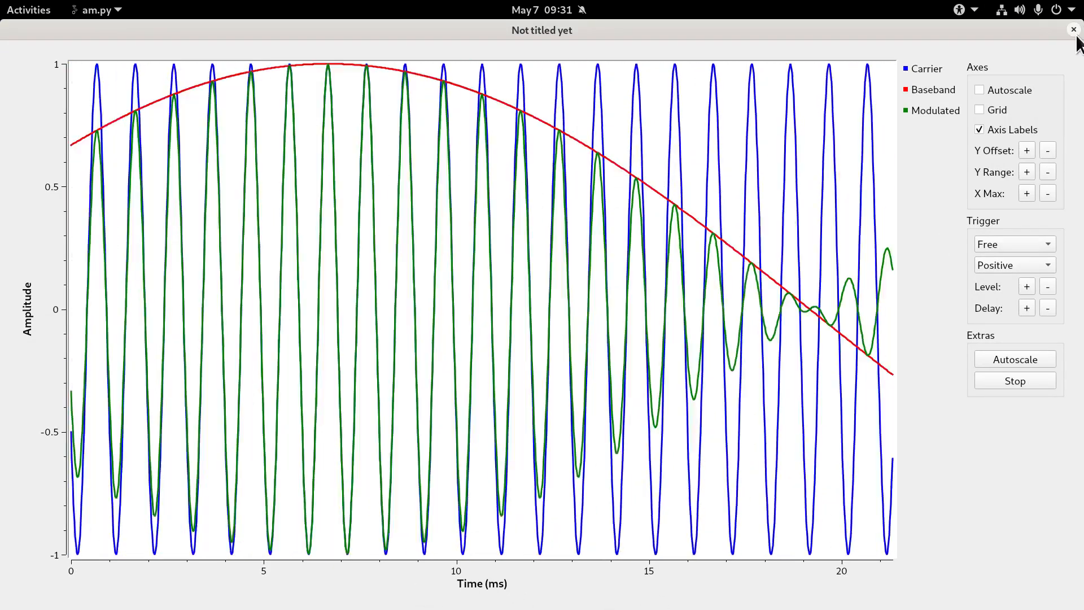
Add a QT GUI Frequency Sink below the Time Sink in am2 and connect the Throttle output to its input
{"action": "left_click", "coordinate": [1074, 30]}
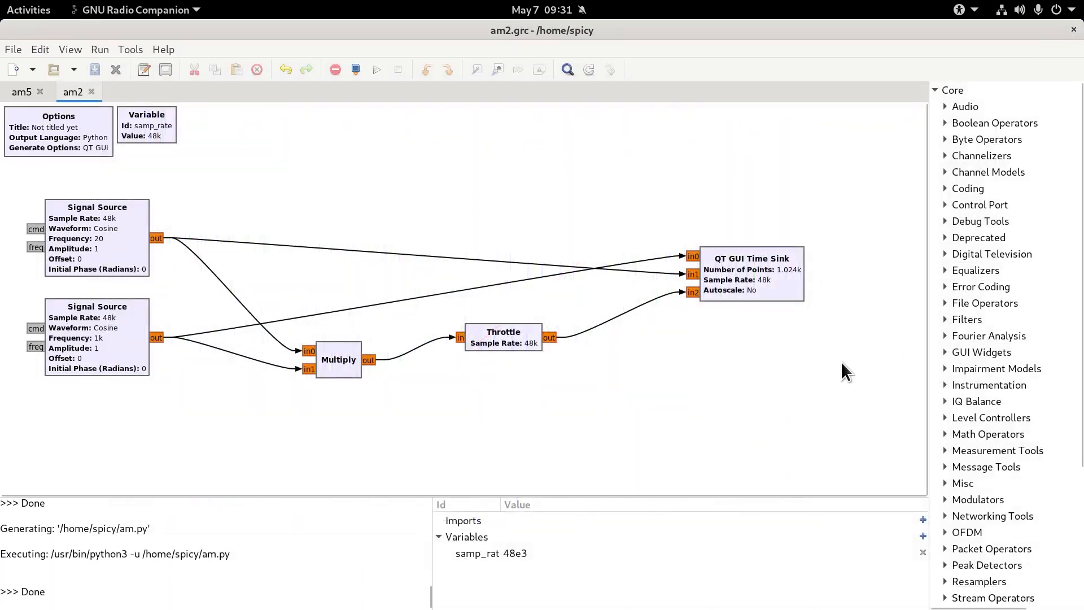
{"action": "key", "text": "ctrl+f"}
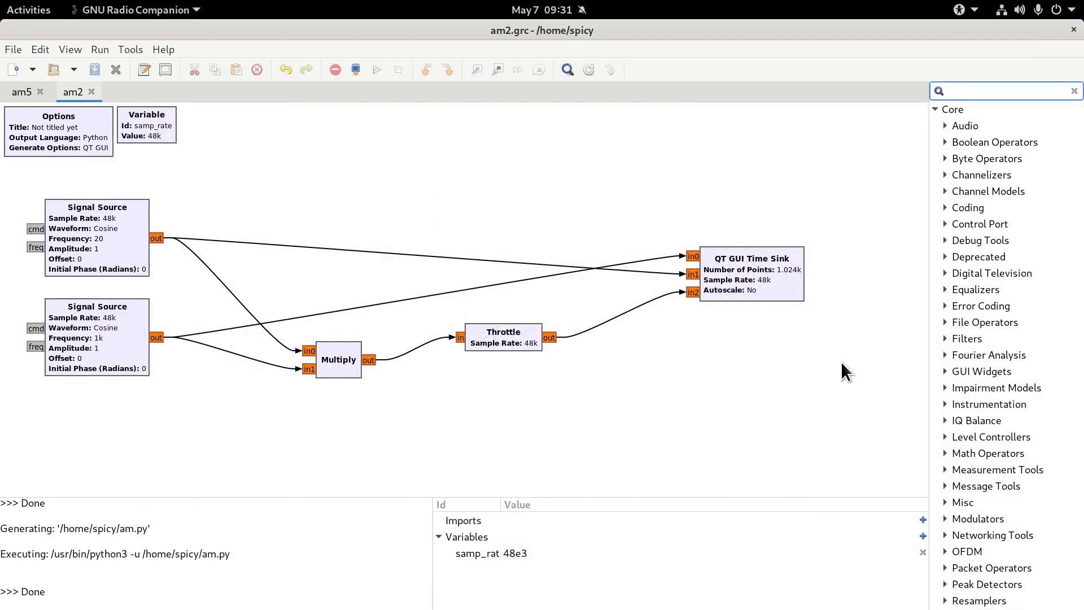
{"action": "type", "text": "fre"}
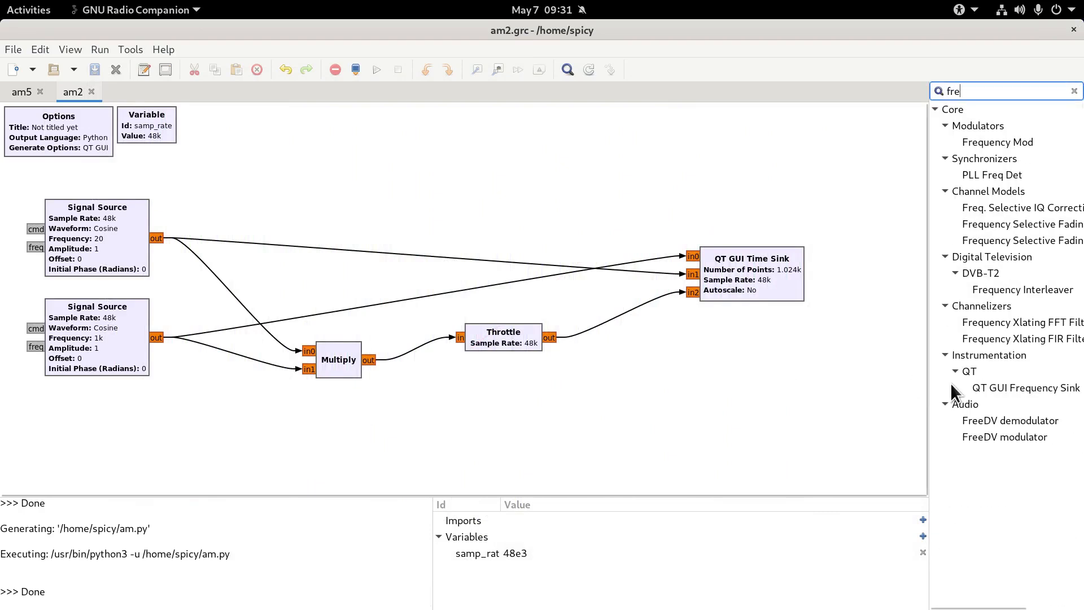
{"action": "left_click", "coordinate": [1021, 389]}
{"action": "double_click", "coordinate": [1020, 387]}
{"action": "left_click_drag", "start_coordinate": [653, 371], "coordinate": [746, 392]}
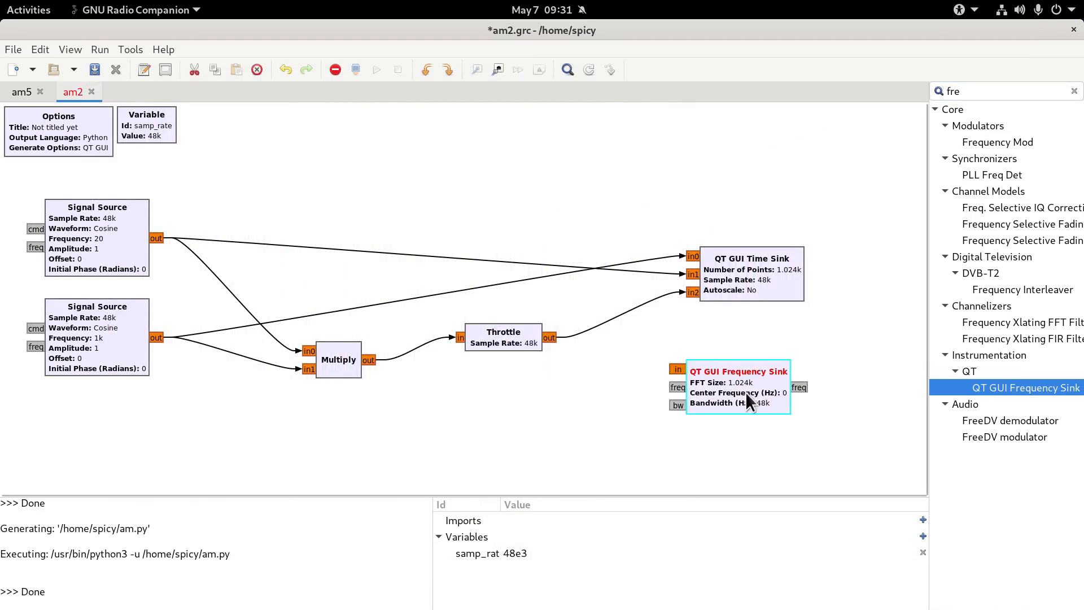
{"action": "key", "text": "Down"}
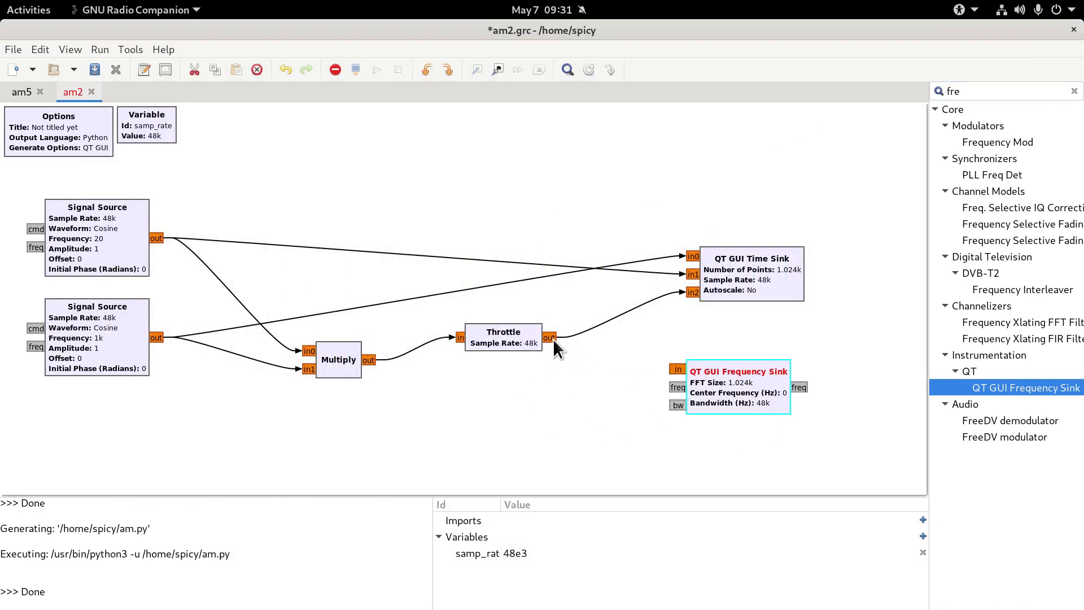
{"action": "left_click", "coordinate": [678, 371]}
{"action": "left_click_drag", "start_coordinate": [728, 395], "coordinate": [750, 392]}
Set the Frequency Sink's update period to 0.01
{"action": "double_click", "coordinate": [750, 392]}
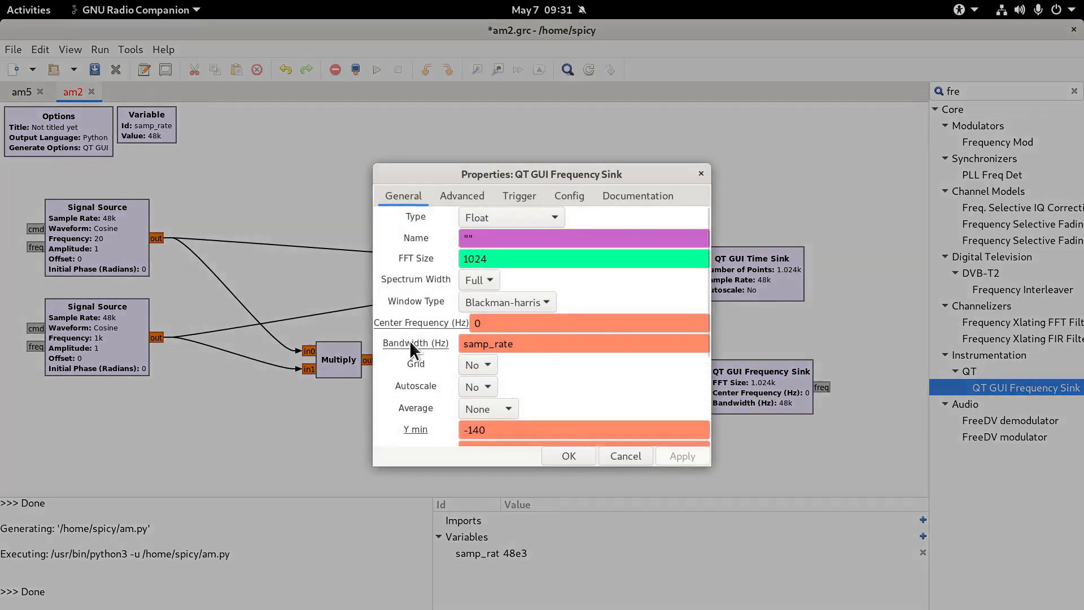
{"action": "scroll", "coordinate": [402, 347], "scroll_direction": "down", "scroll_amount": 5}
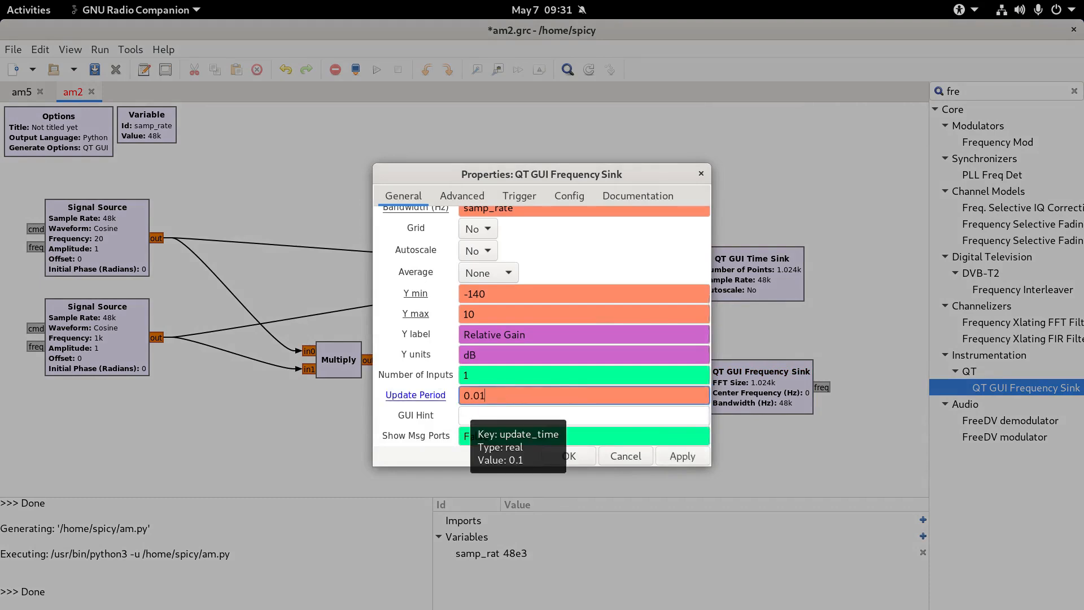
{"action": "key", "text": "Return"}
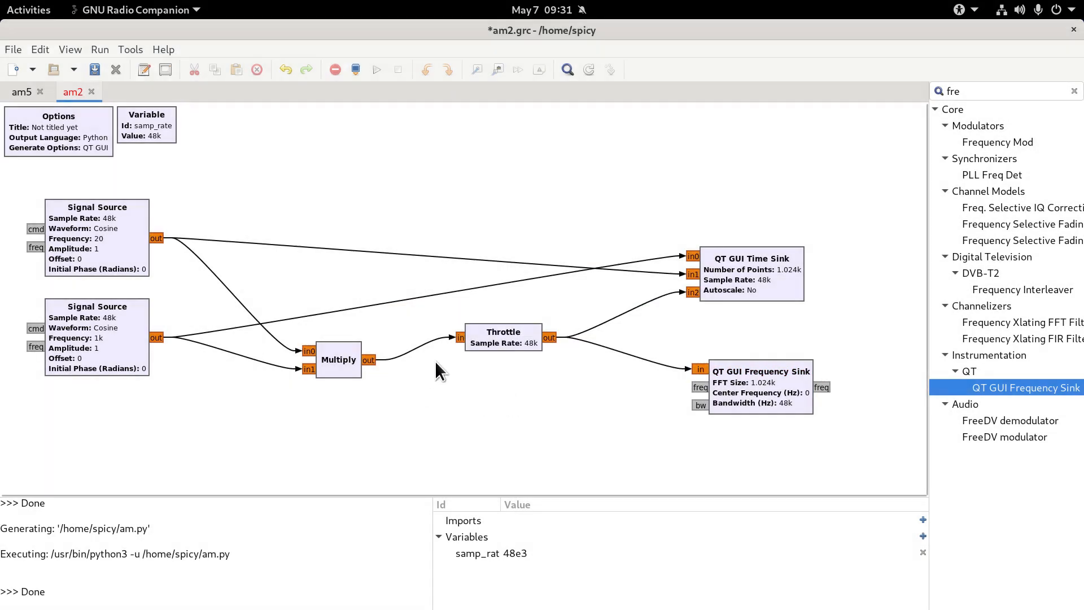
Run the am2 flowgraph with the 500 Hz baseband and zoom in on the spectrum peaks around 0 kHz
{"action": "left_click", "coordinate": [376, 66]}
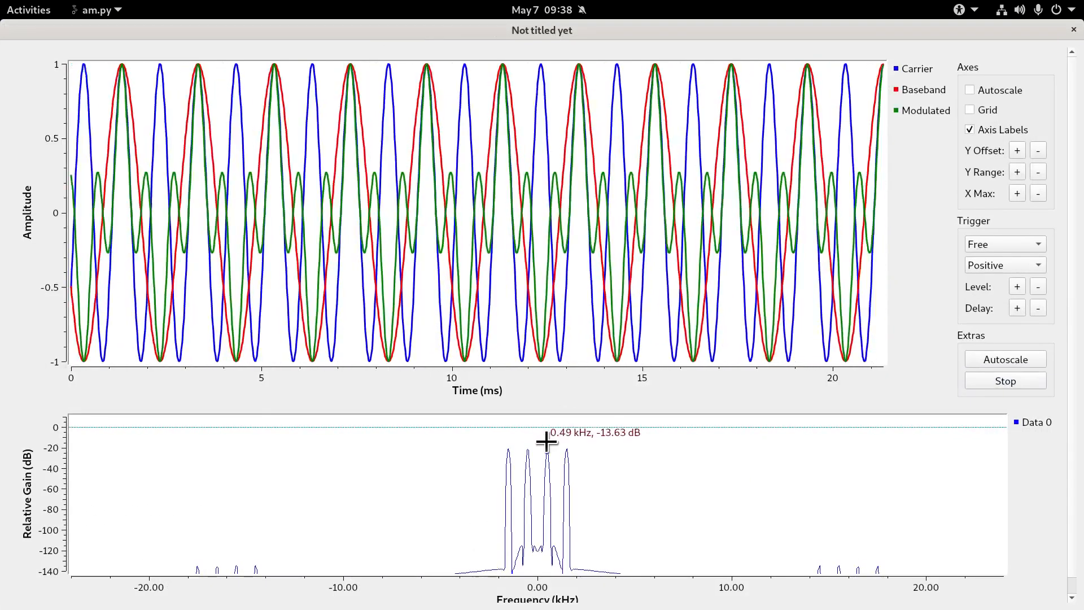
{"action": "left_click_drag", "start_coordinate": [481, 433], "coordinate": [637, 590]}
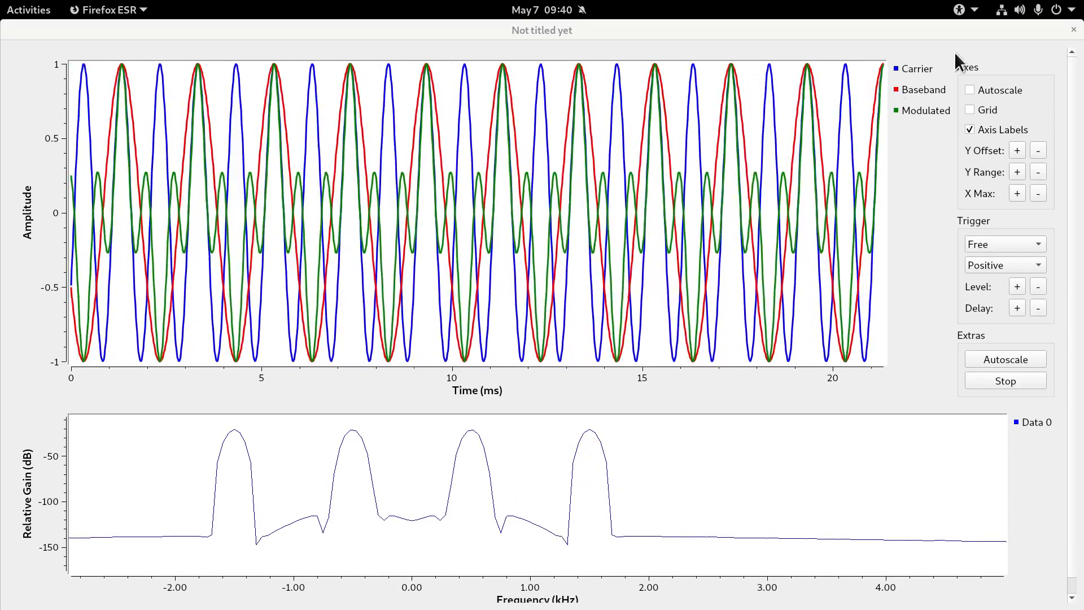
{"action": "left_click", "coordinate": [1072, 30]}
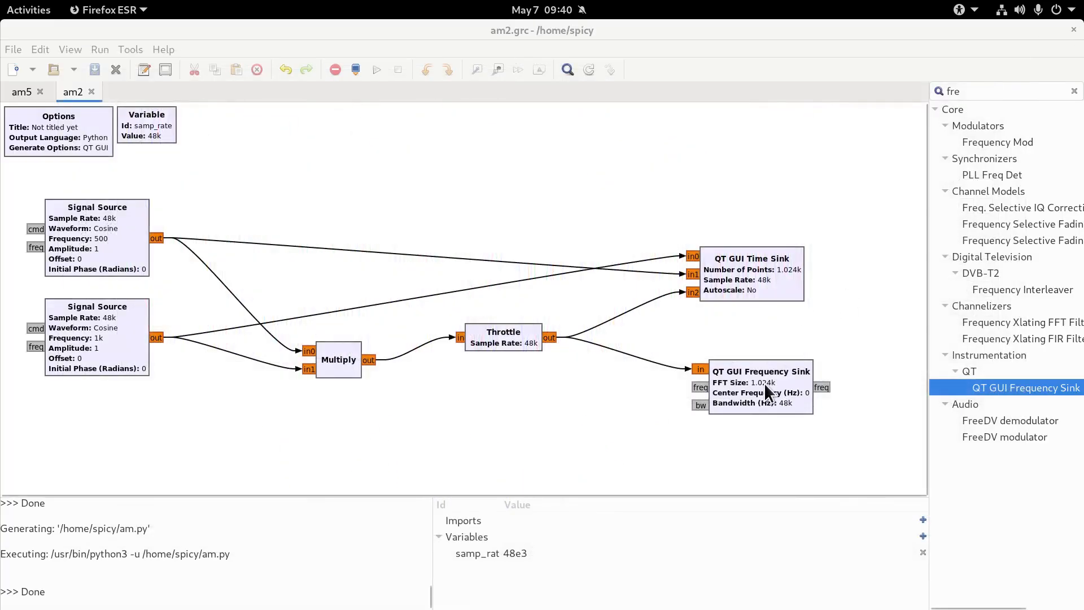
Change the am2 Frequency Sink's spectrum width to Half
{"action": "double_click", "coordinate": [762, 383]}
{"action": "left_click", "coordinate": [484, 279]}
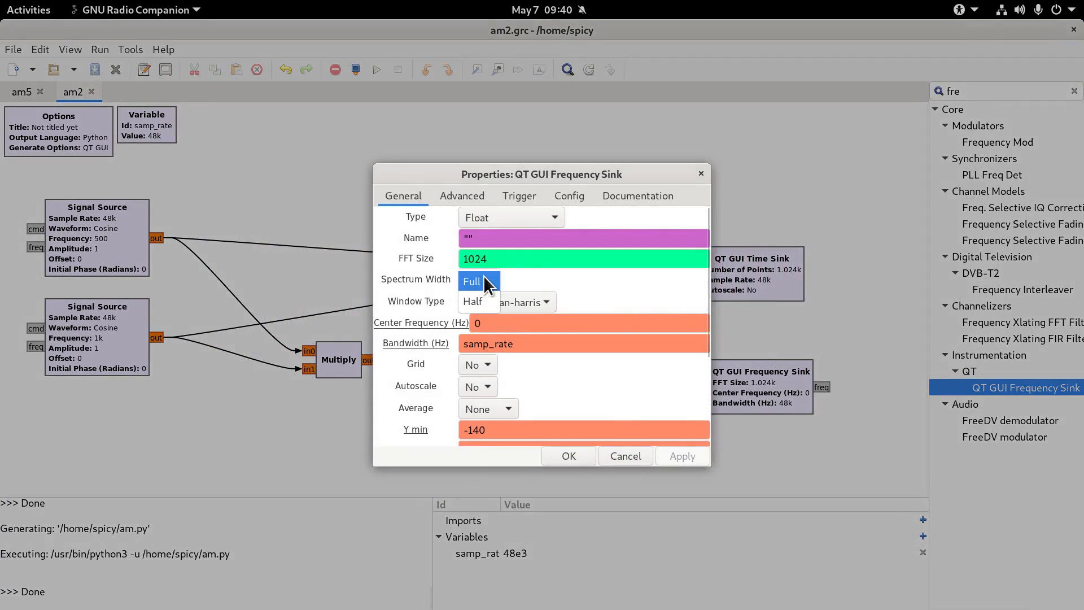
{"action": "left_click", "coordinate": [480, 300]}
{"action": "left_click", "coordinate": [564, 456]}
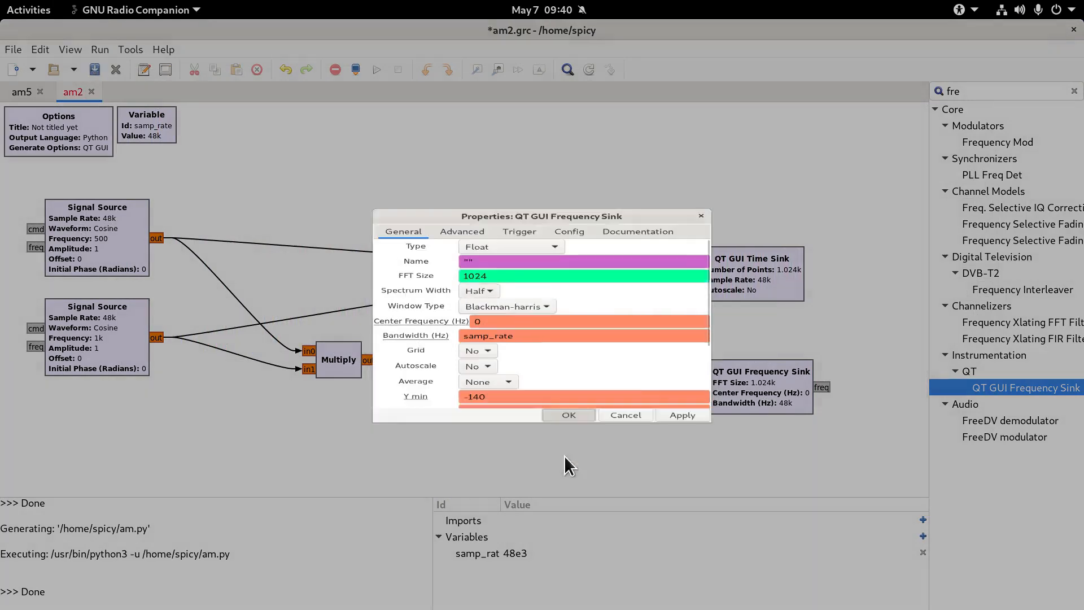
Run am2 again and enlarge the half-width spectrum around the two peaks beside the 1 kHz carrier frequency
{"action": "left_click", "coordinate": [377, 70]}
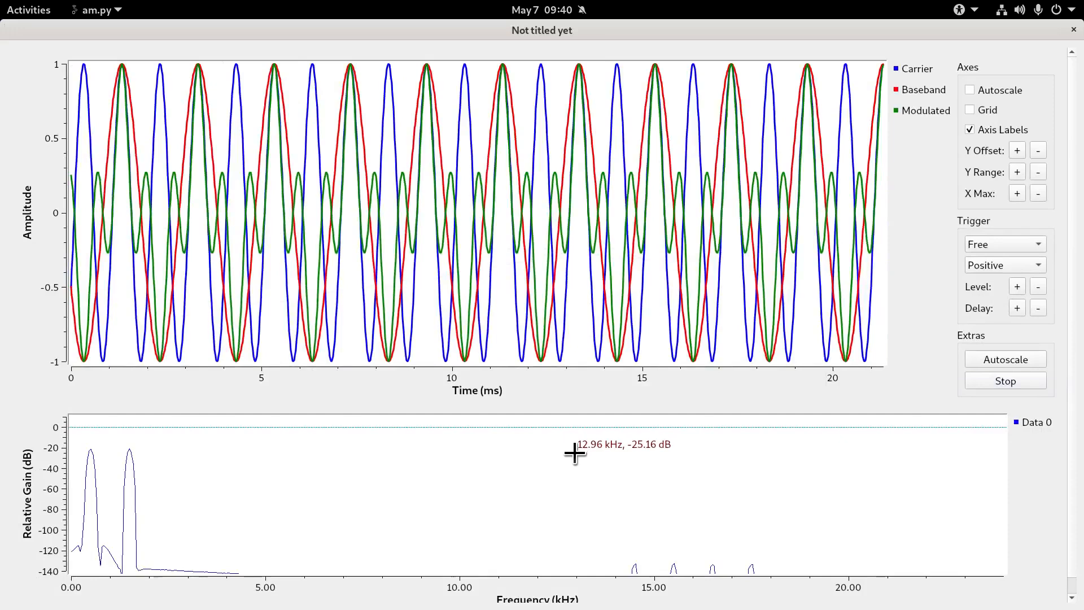
{"action": "left_click_drag", "start_coordinate": [243, 433], "coordinate": [9, 605]}
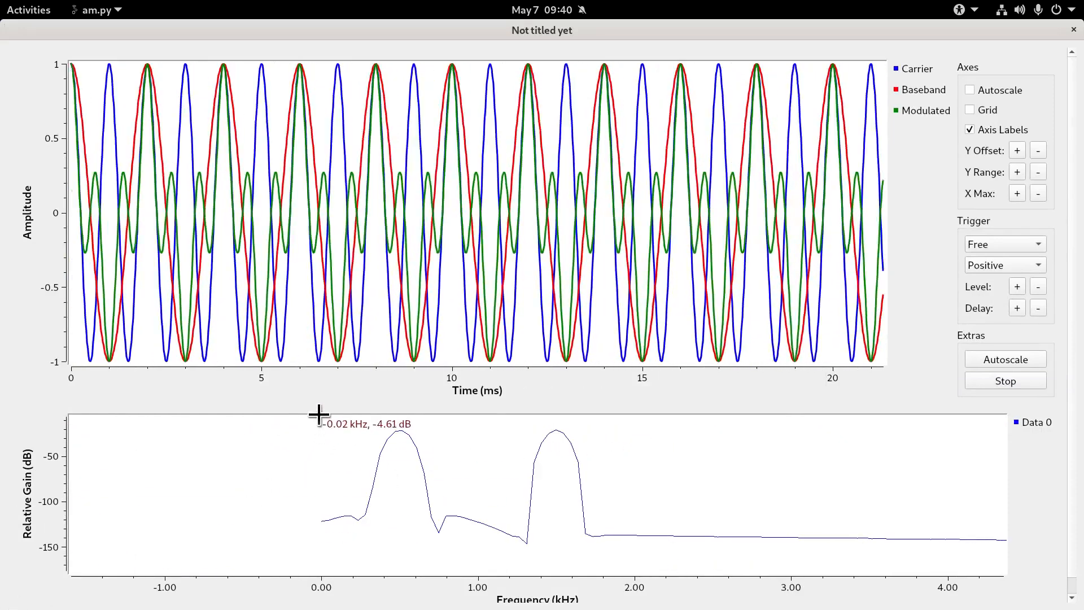
{"action": "left_click_drag", "start_coordinate": [318, 418], "coordinate": [875, 604]}
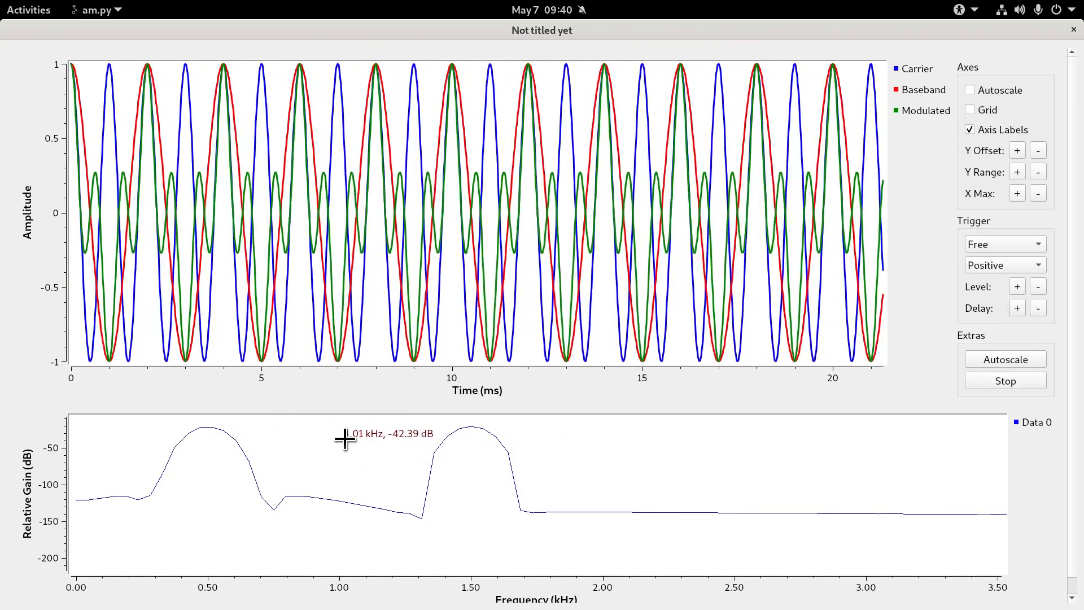
{"action": "left_click", "coordinate": [1074, 29]}
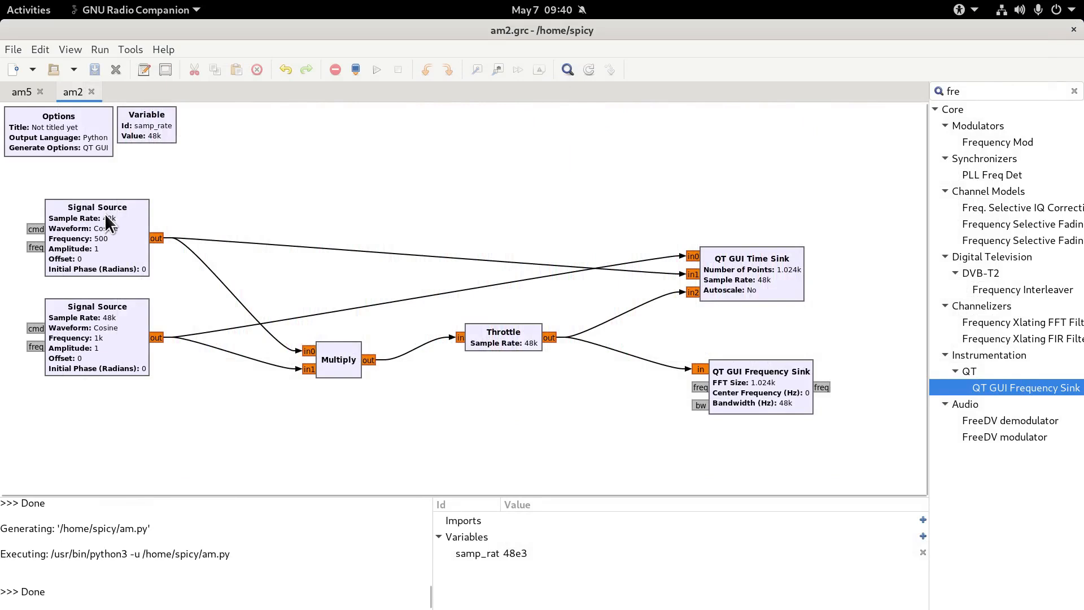
Set the baseband Signal Source's frequency to 400 and inspect the resulting modulated spectrum up close
{"action": "double_click", "coordinate": [98, 243]}
{"action": "key", "text": "Tab"}
{"action": "key", "text": "Tab"}
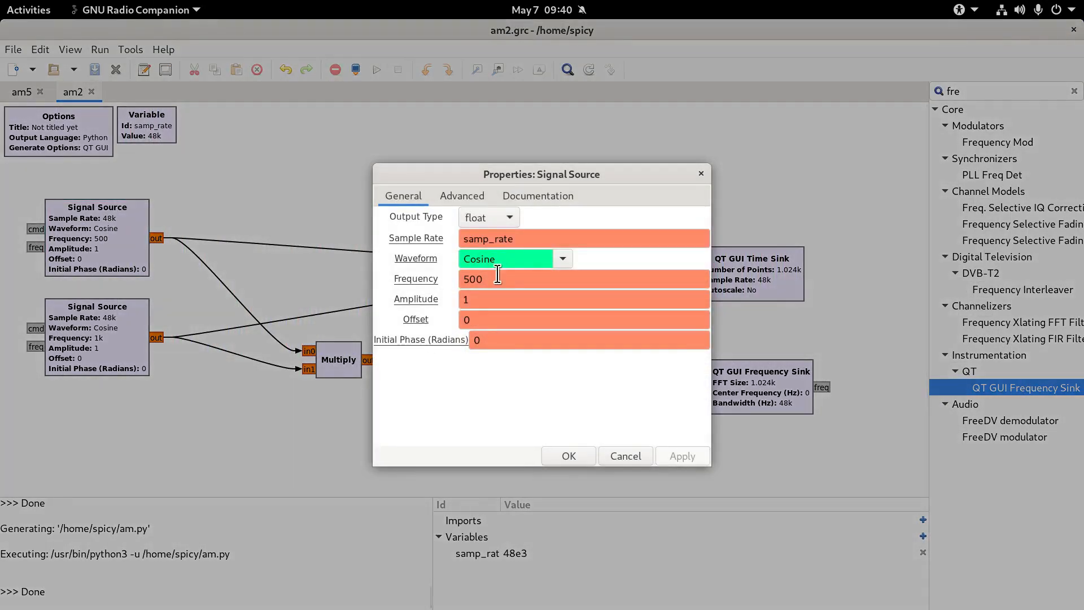
{"action": "key", "text": "Return"}
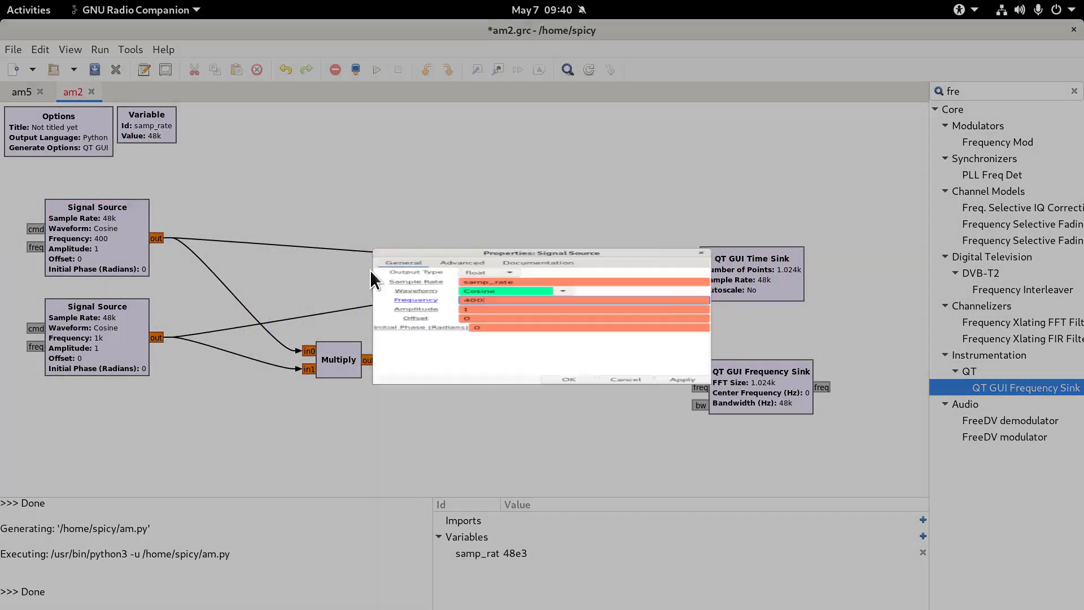
{"action": "left_click", "coordinate": [375, 70]}
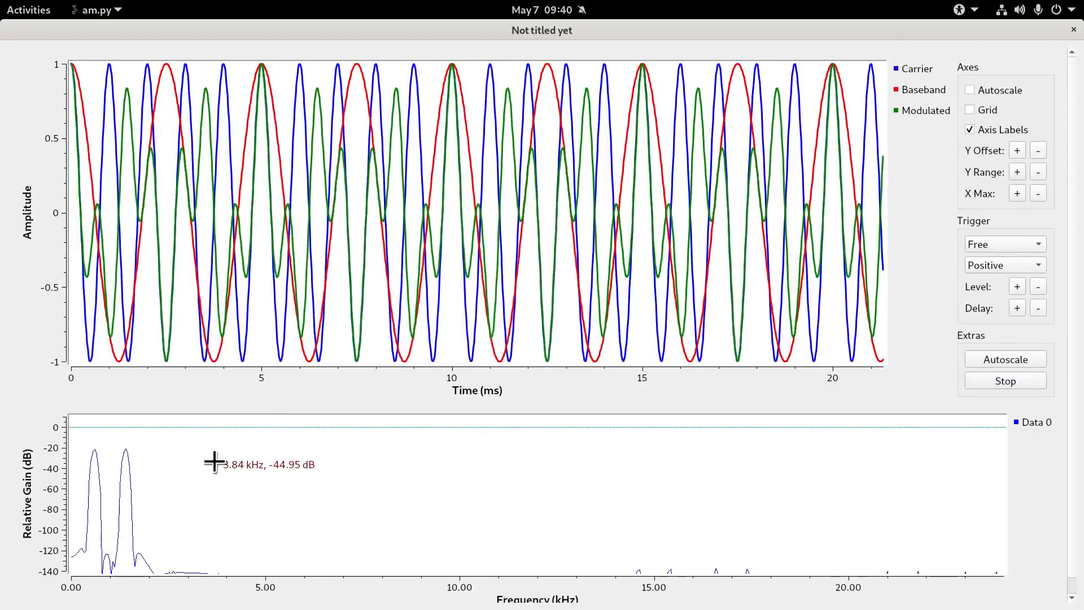
{"action": "left_click_drag", "start_coordinate": [239, 428], "coordinate": [68, 603]}
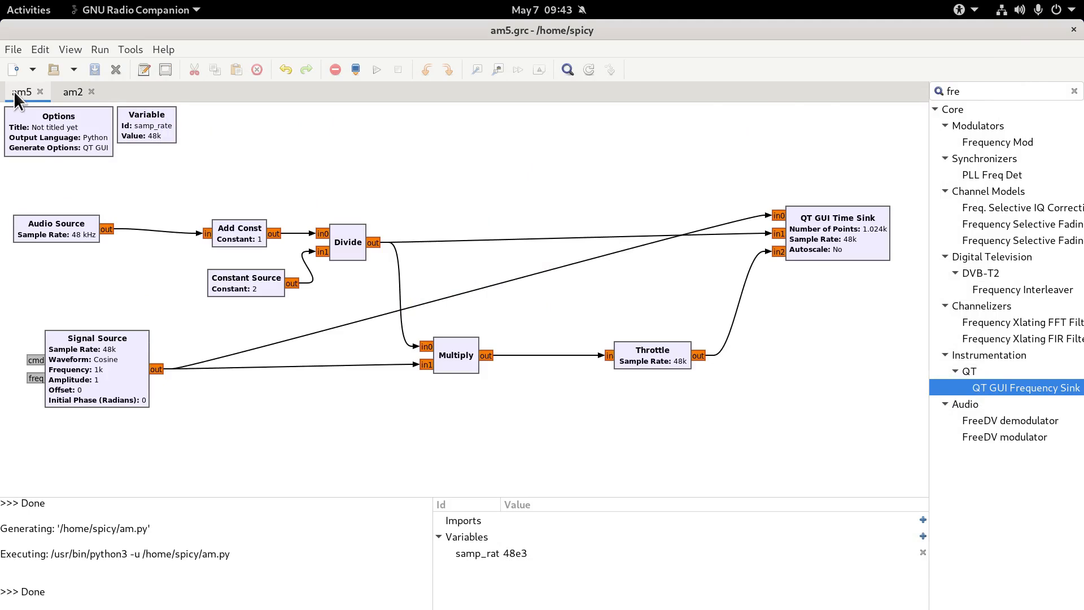
Run the am5 flowgraph to check the audio-modulated signal in the time domain
{"action": "left_click", "coordinate": [376, 68]}
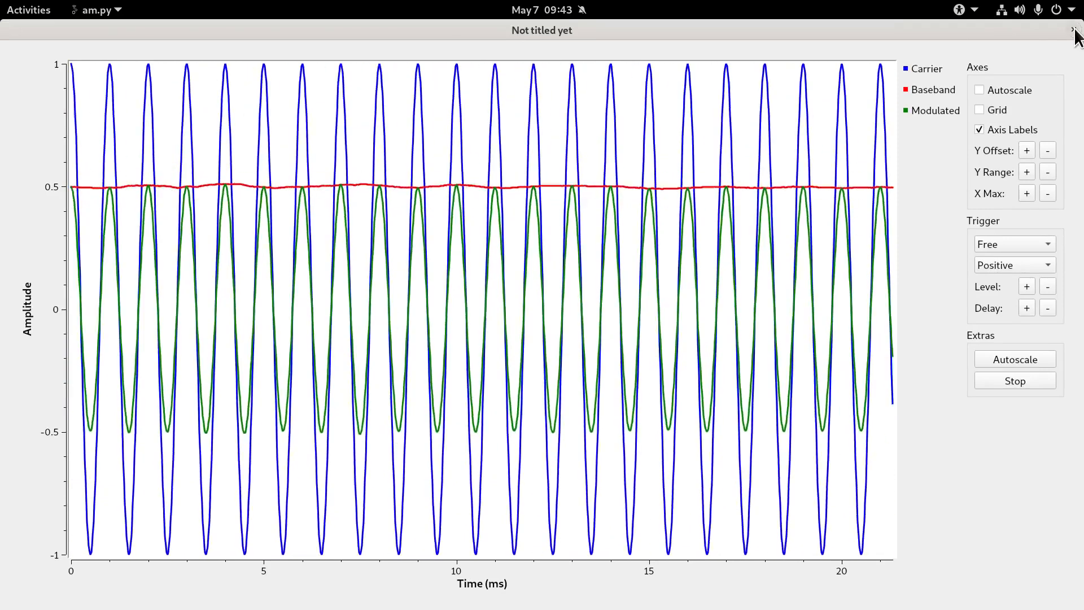
{"action": "left_click", "coordinate": [1074, 30]}
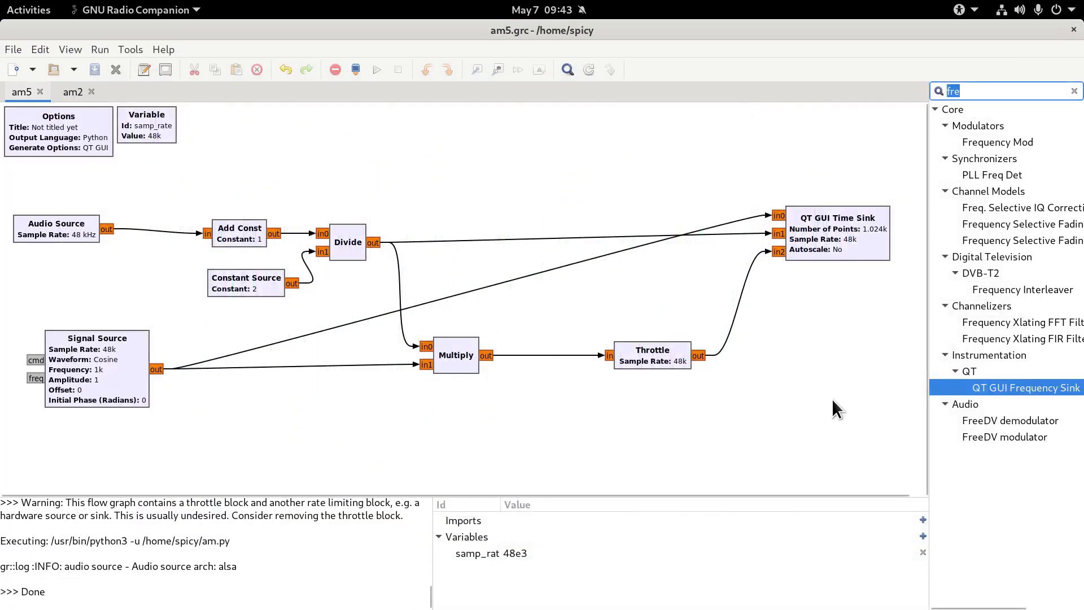
Add a QT GUI Frequency Sink below the Time Sink in am5 and feed it from the Throttle output
{"action": "type", "text": "freq"}
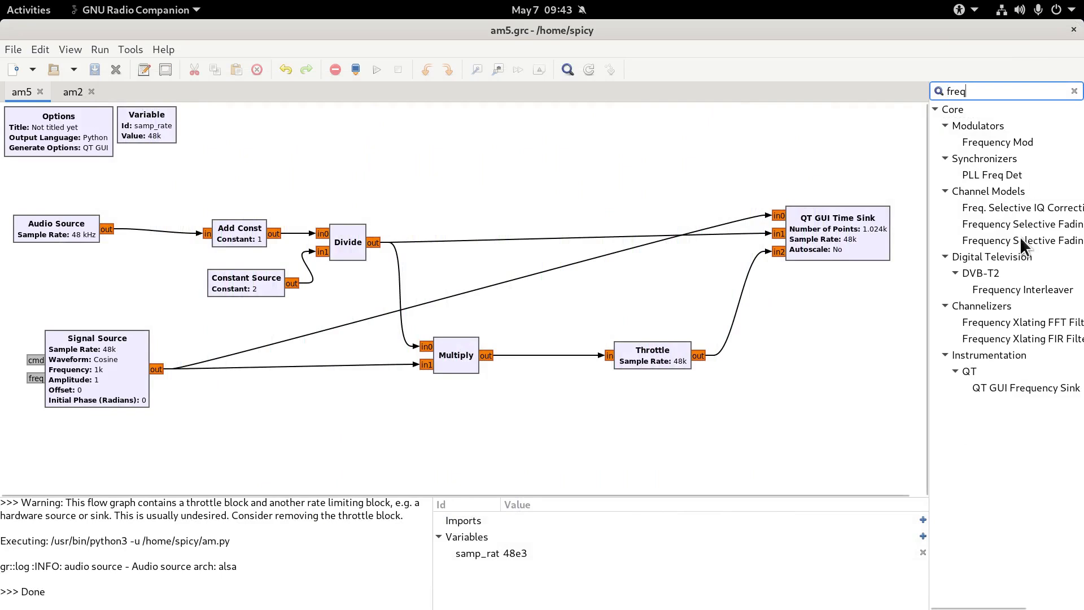
{"action": "double_click", "coordinate": [1014, 390]}
{"action": "left_click_drag", "start_coordinate": [597, 293], "coordinate": [798, 410]}
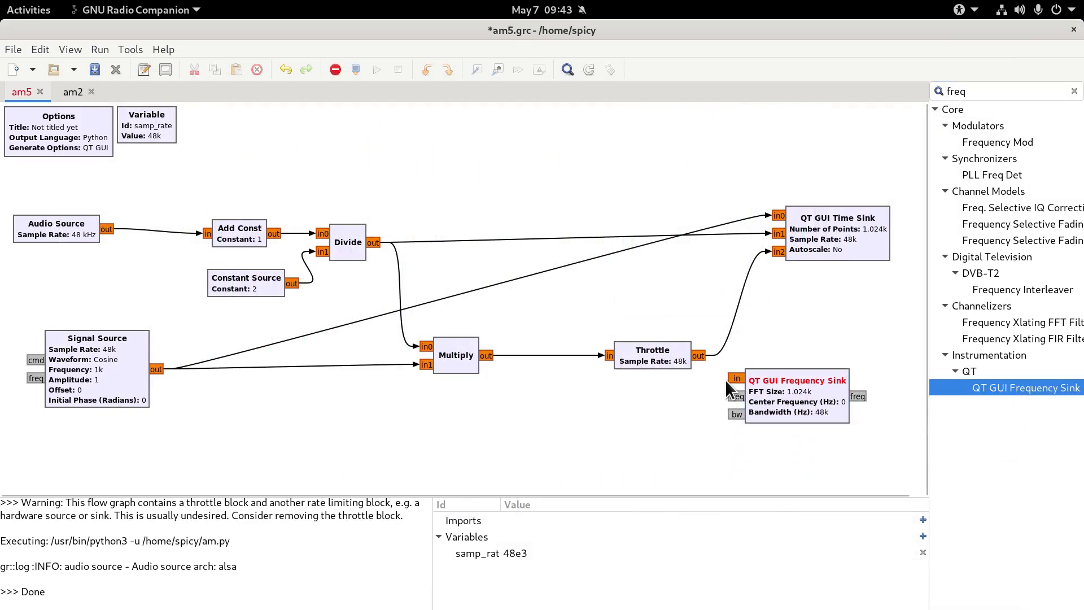
{"action": "left_click", "coordinate": [734, 379]}
Change the update period of am5's Frequency Sink and run the flowgraph to view the full spectrum
{"action": "double_click", "coordinate": [800, 392]}
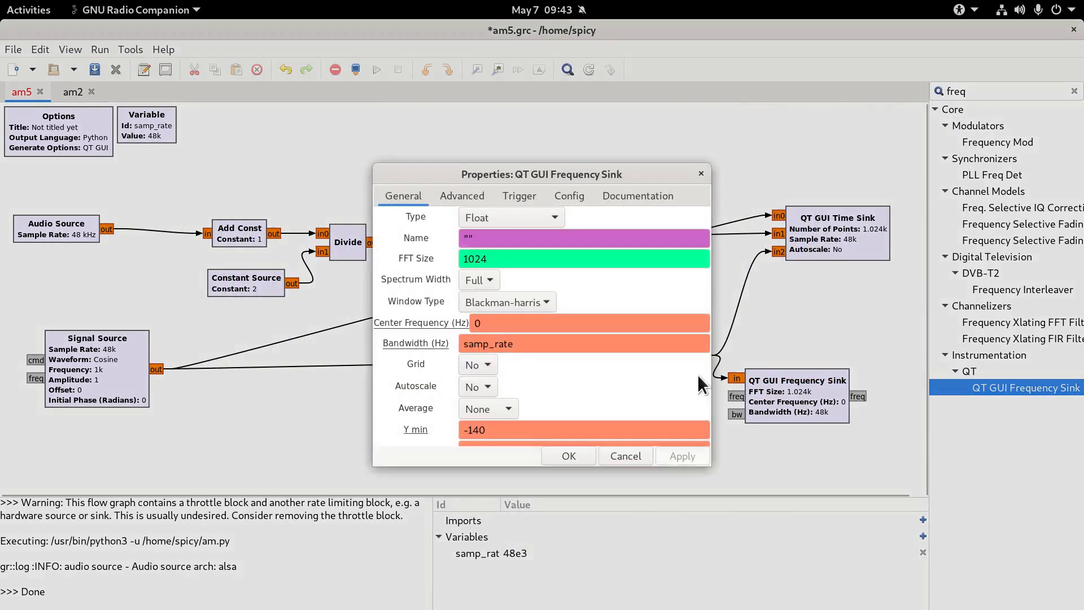
{"action": "scroll", "coordinate": [489, 375], "scroll_direction": "down", "scroll_amount": 4}
{"action": "left_click", "coordinate": [505, 402]}
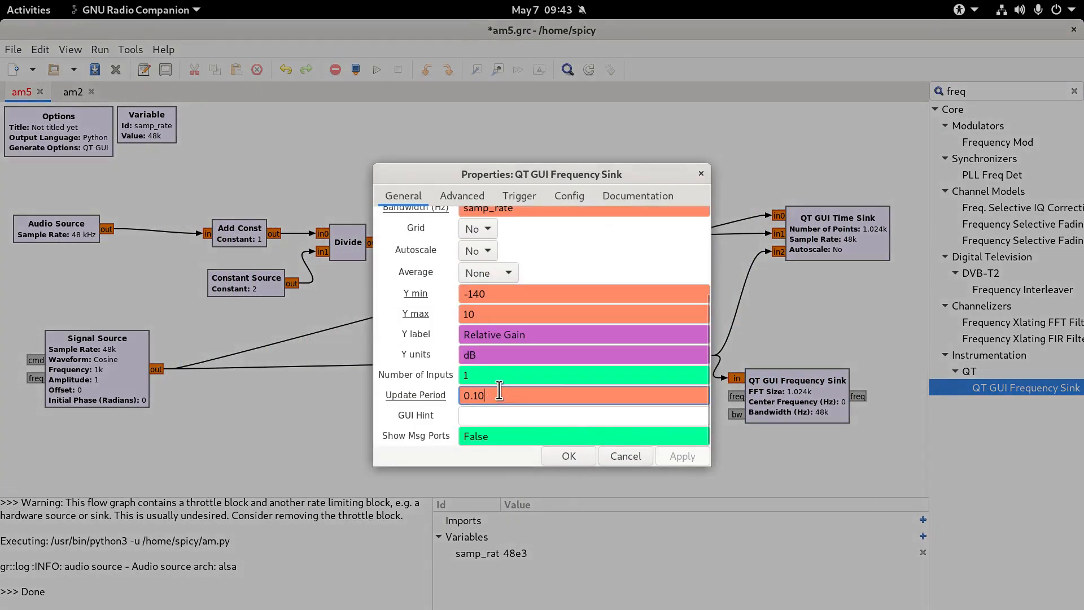
{"action": "key", "text": "BackSpace"}
{"action": "key", "text": "BackSpace"}
{"action": "key", "text": "Return"}
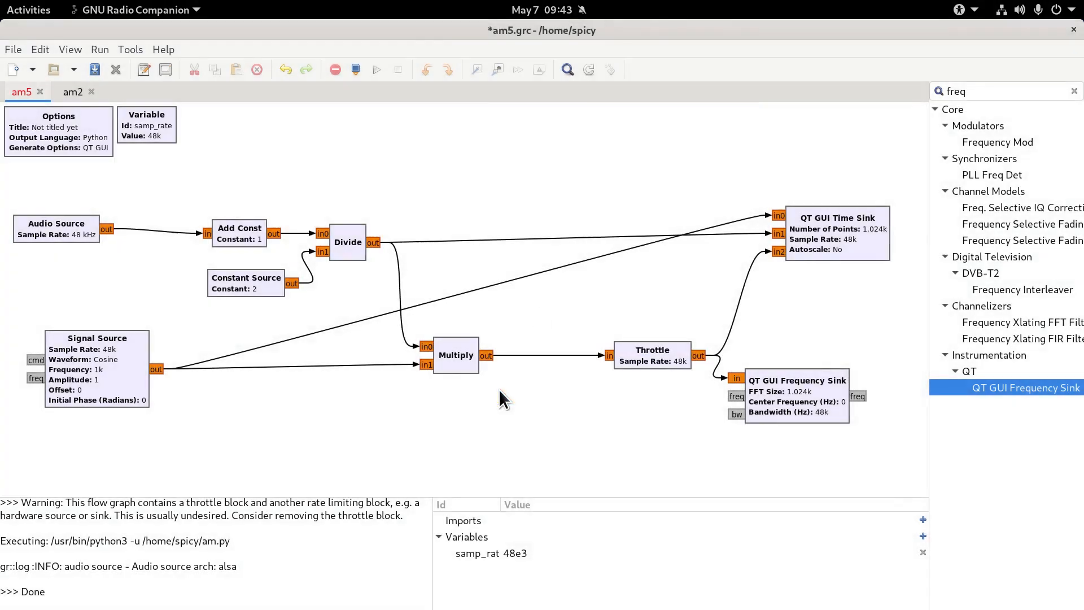
{"action": "left_click", "coordinate": [376, 69]}
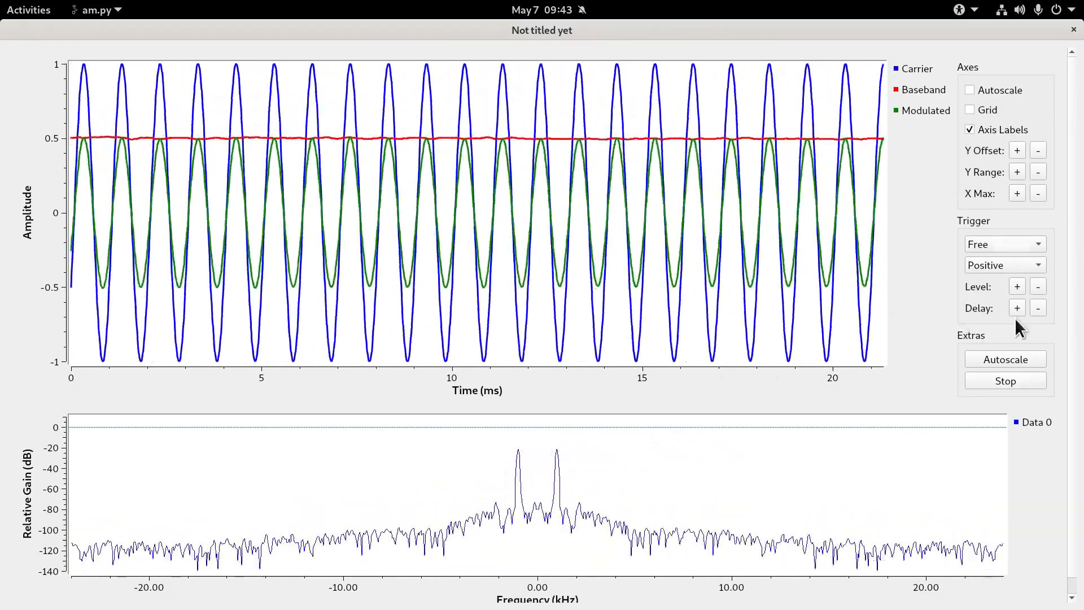
{"action": "left_click", "coordinate": [1073, 30]}
Switch am5's Frequency Sink to Half spectrum width
{"action": "double_click", "coordinate": [781, 377]}
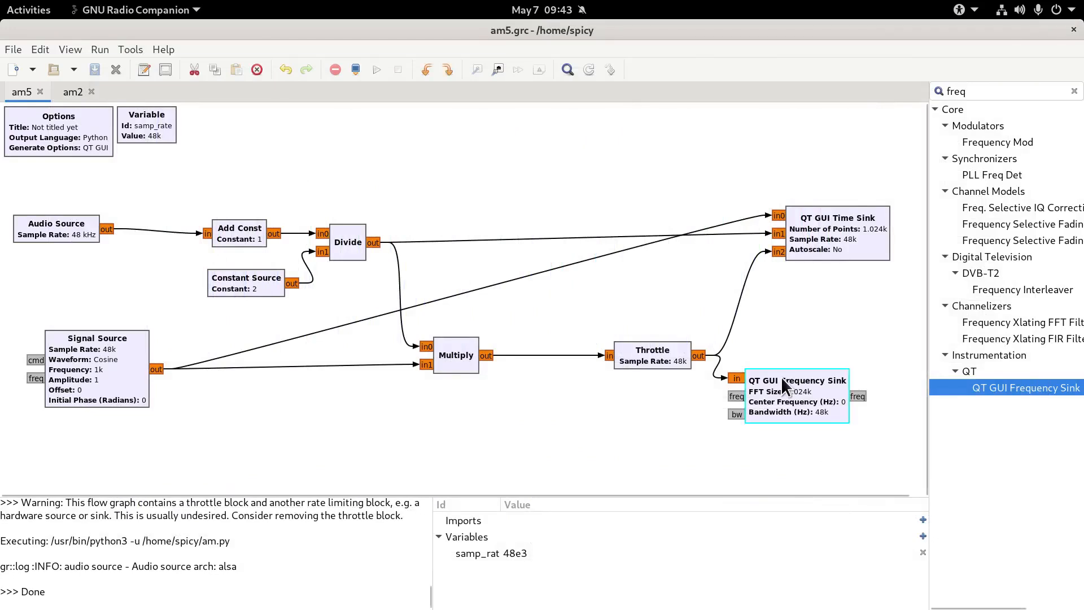
{"action": "left_click", "coordinate": [487, 281]}
{"action": "left_click", "coordinate": [483, 296]}
{"action": "left_click", "coordinate": [576, 458]}
Run am5 and zoom the spectrum to about 0 to 2 kHz to examine the audio sidebands around the carrier
{"action": "left_click", "coordinate": [377, 69]}
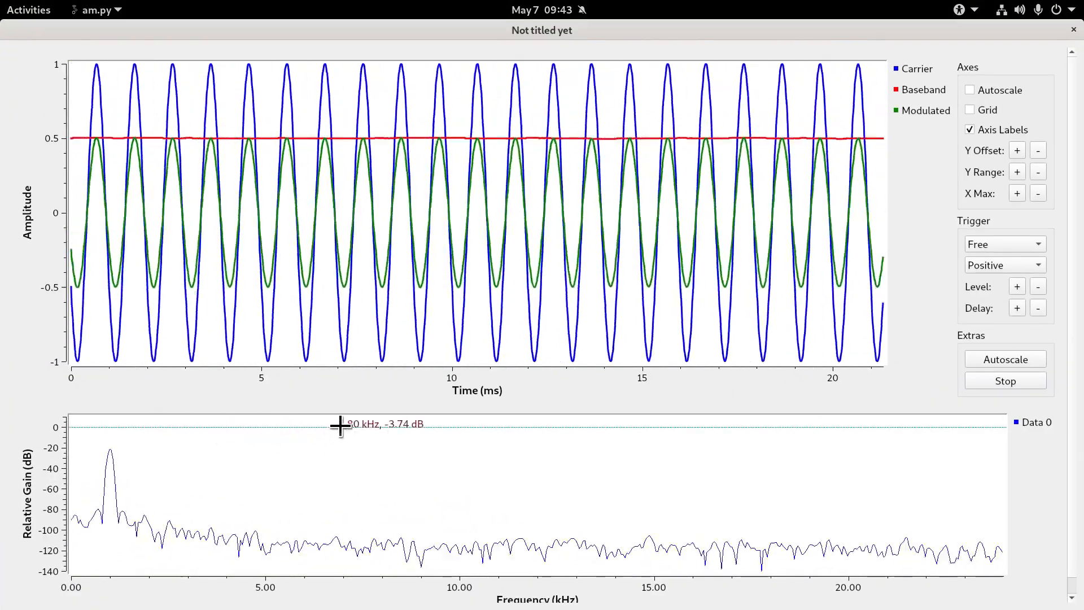
{"action": "left_click_drag", "start_coordinate": [368, 422], "coordinate": [70, 594]}
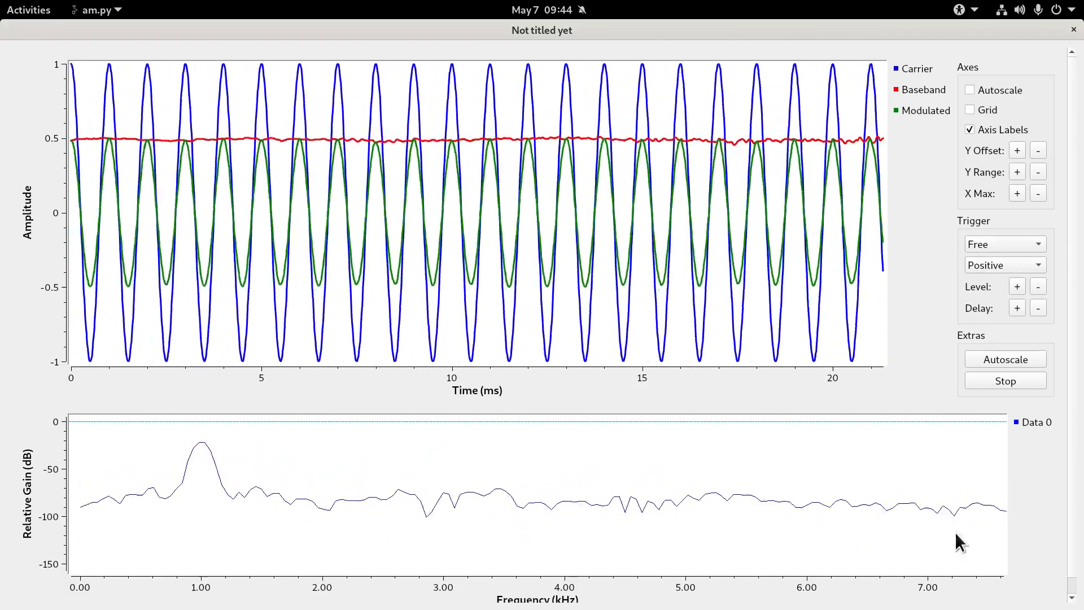
{"action": "left_click_drag", "start_coordinate": [325, 428], "coordinate": [82, 571]}
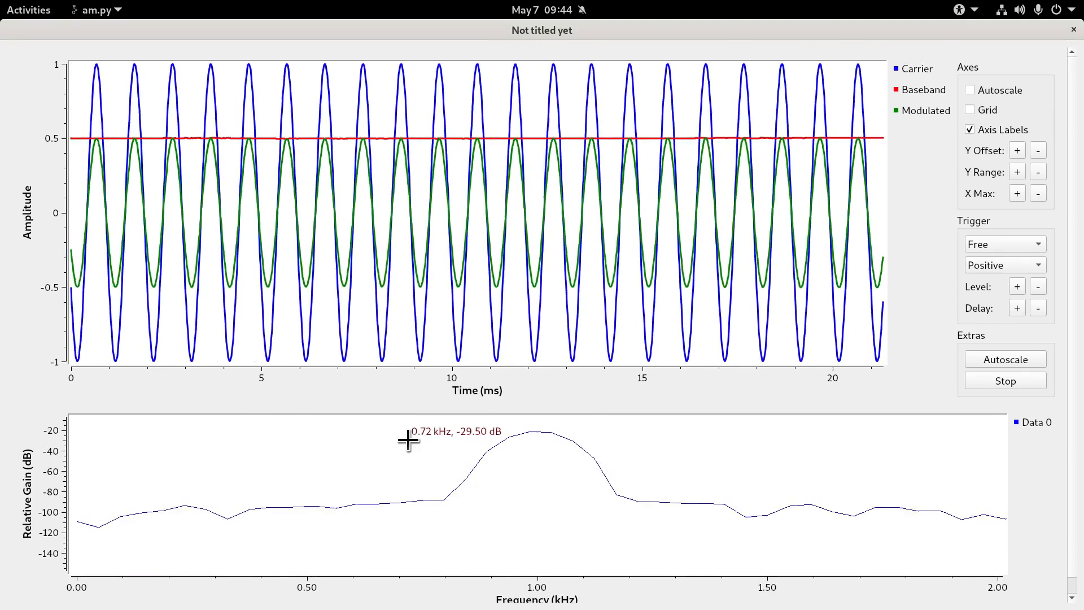
{"action": "left_click", "coordinate": [1073, 29]}
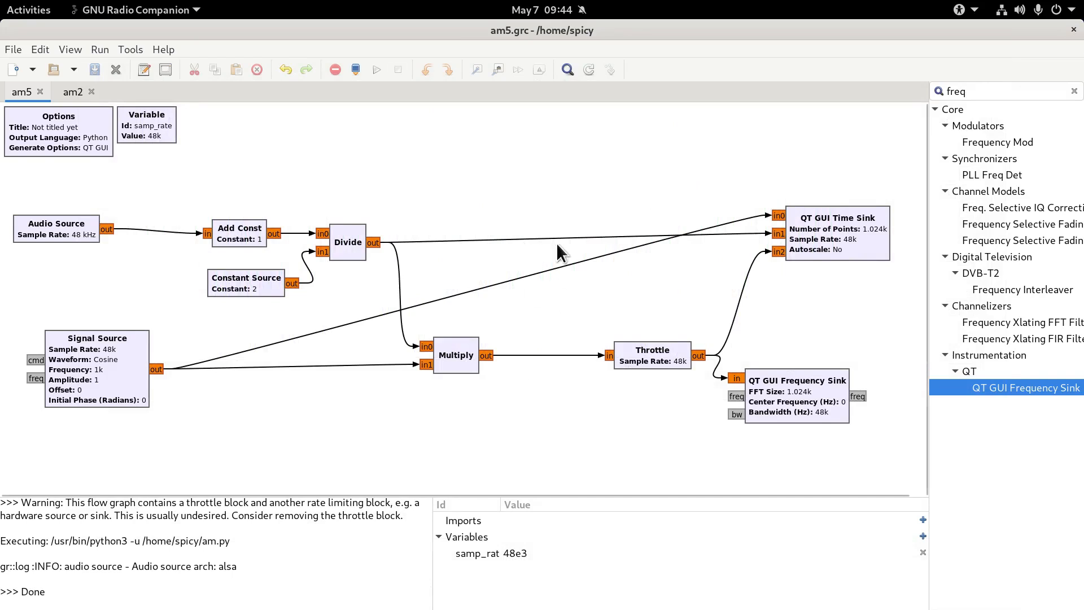
Add an osmocom Sink below the Frequency Sink in am5 and shift the Frequency Sink slightly away from the Throttle
{"action": "key", "text": "ctrl+f"}
{"action": "type", "text": "osmo"}
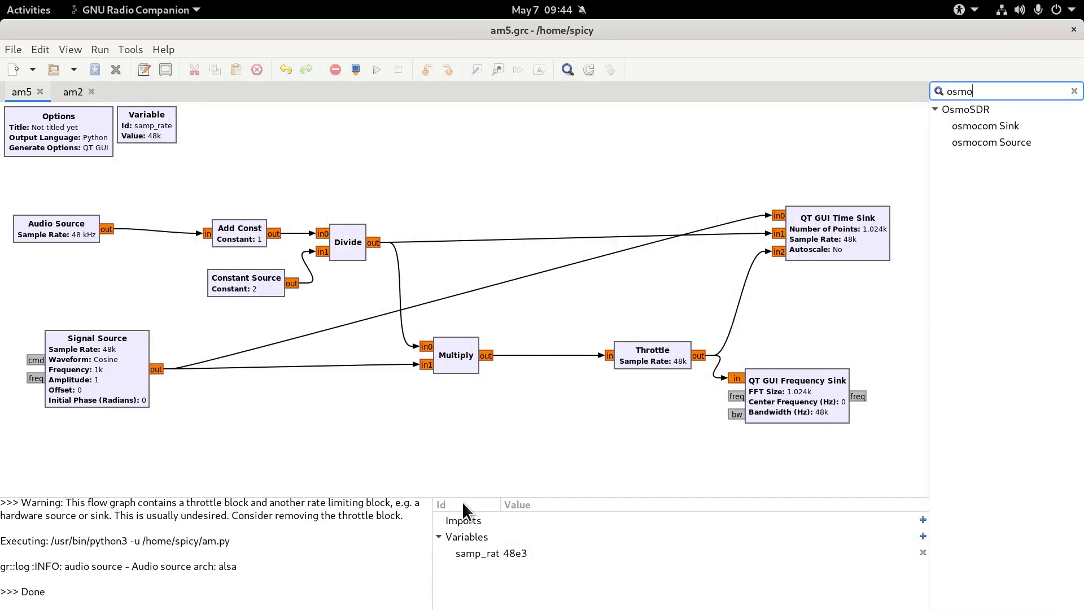
{"action": "left_click_drag", "start_coordinate": [991, 128], "coordinate": [776, 404]}
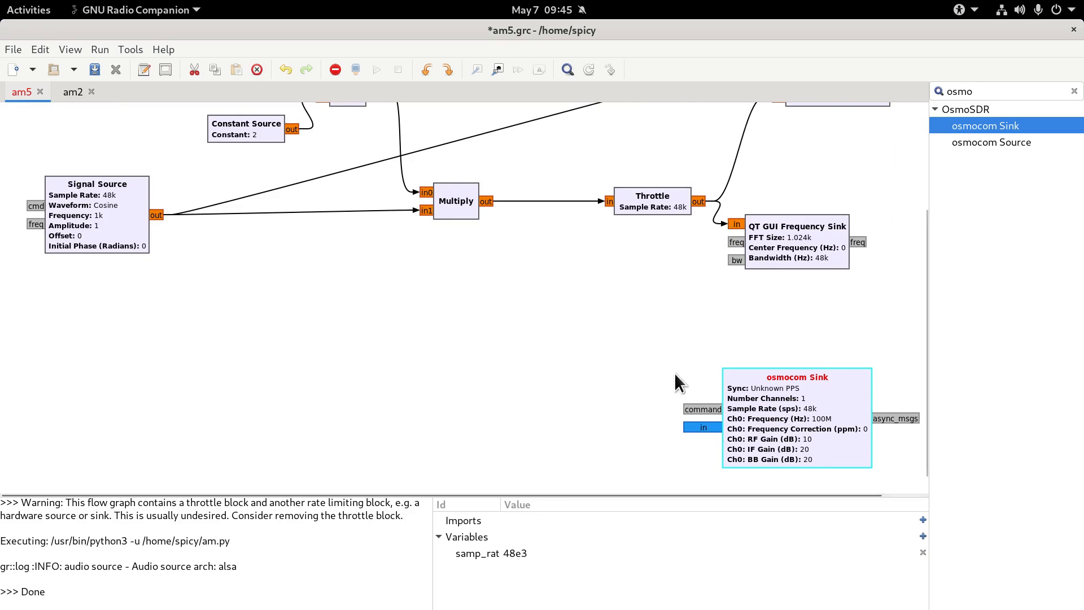
{"action": "left_click_drag", "start_coordinate": [773, 248], "coordinate": [791, 253]}
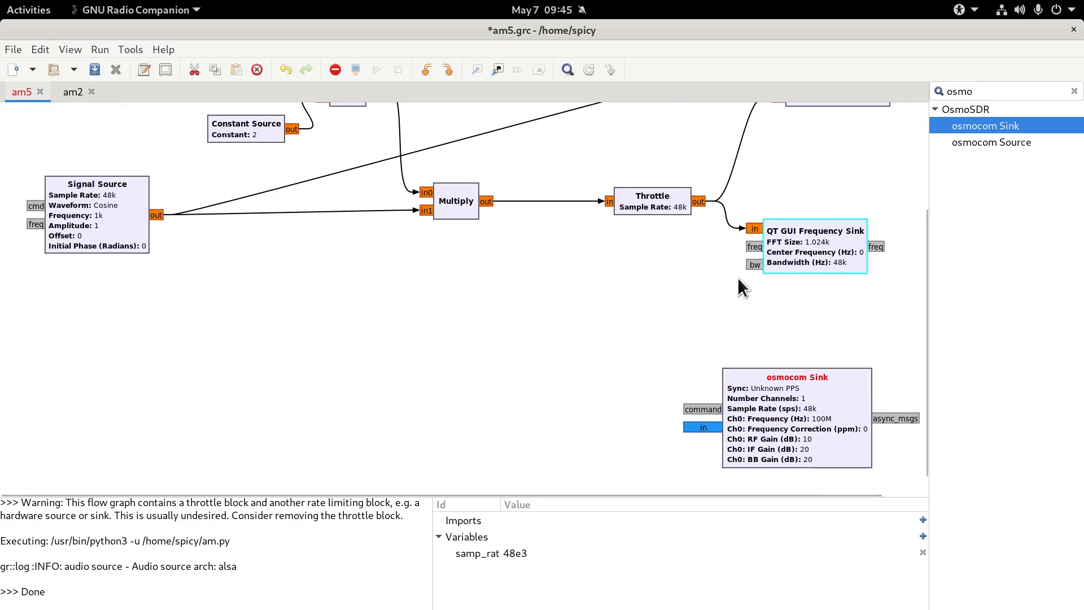
Add a Float To Complex block below the Signal Source and connect the Throttle output to its re input
{"action": "left_click_drag", "start_coordinate": [994, 89], "coordinate": [846, 93]}
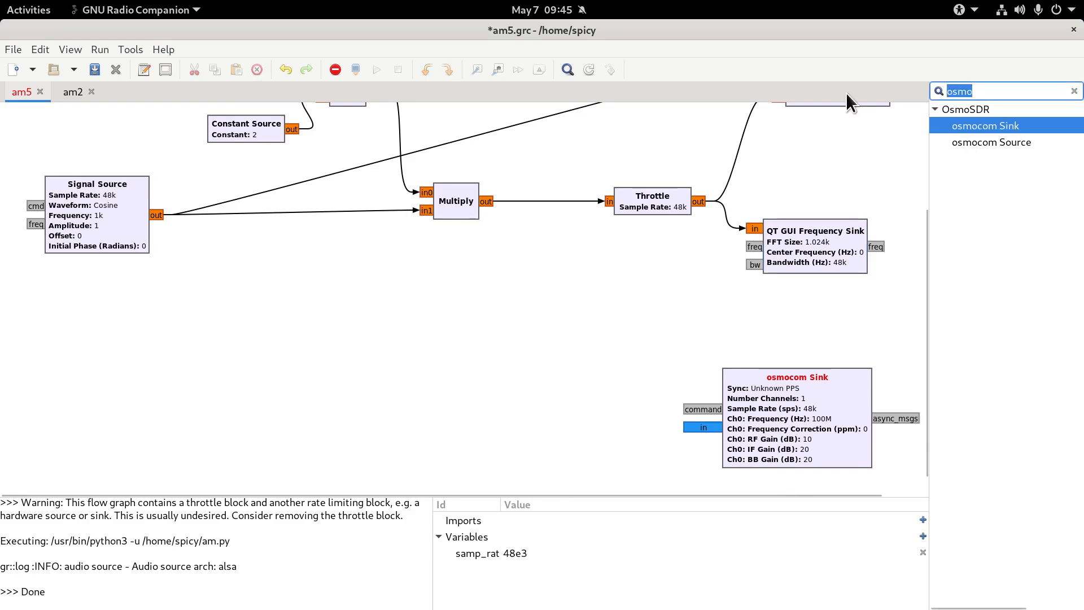
{"action": "type", "text": "float"}
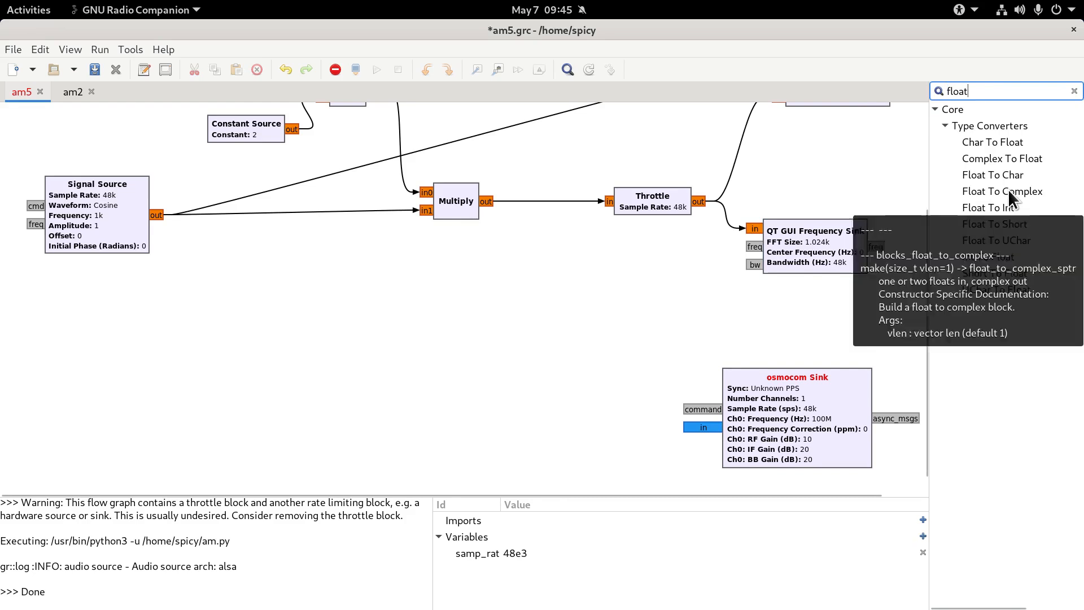
{"action": "left_click_drag", "start_coordinate": [1009, 191], "coordinate": [375, 335]}
{"action": "left_click_drag", "start_coordinate": [262, 338], "coordinate": [195, 387]}
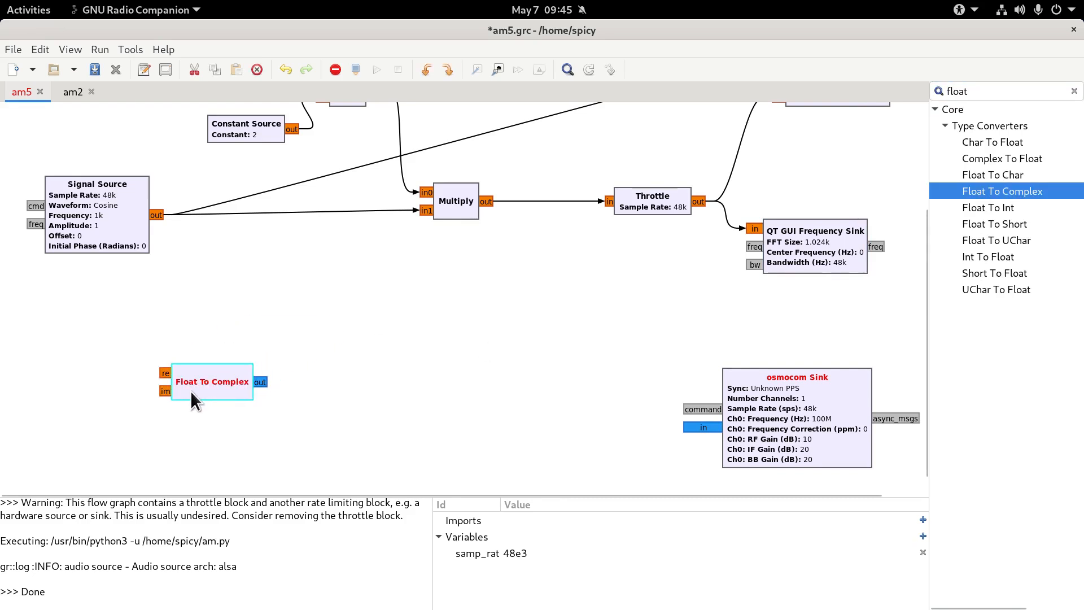
{"action": "left_click", "coordinate": [702, 202]}
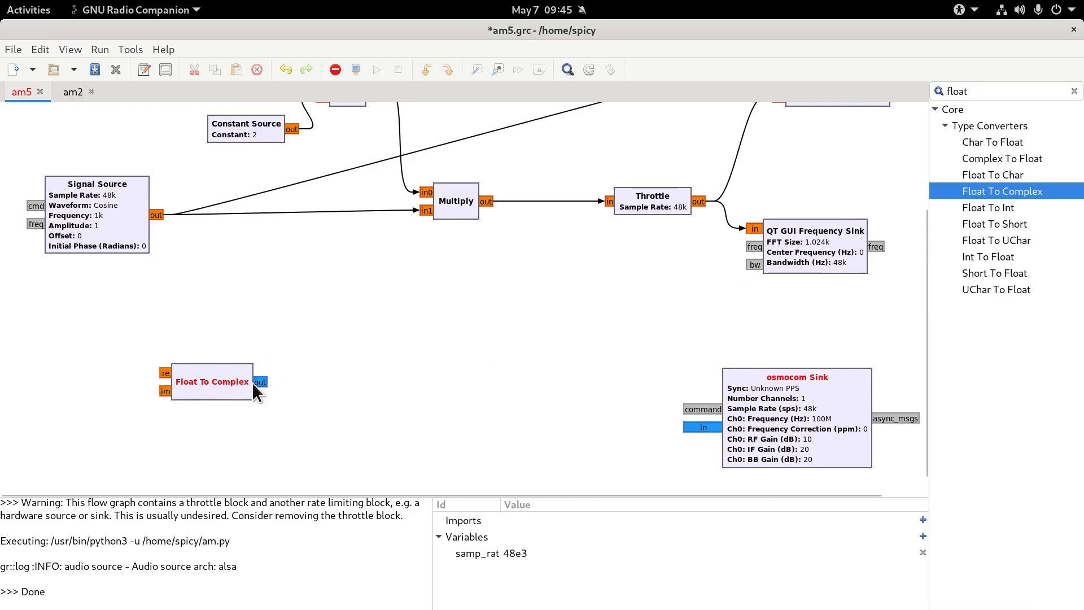
{"action": "left_click", "coordinate": [164, 374]}
{"action": "left_click_drag", "start_coordinate": [194, 376], "coordinate": [167, 380]}
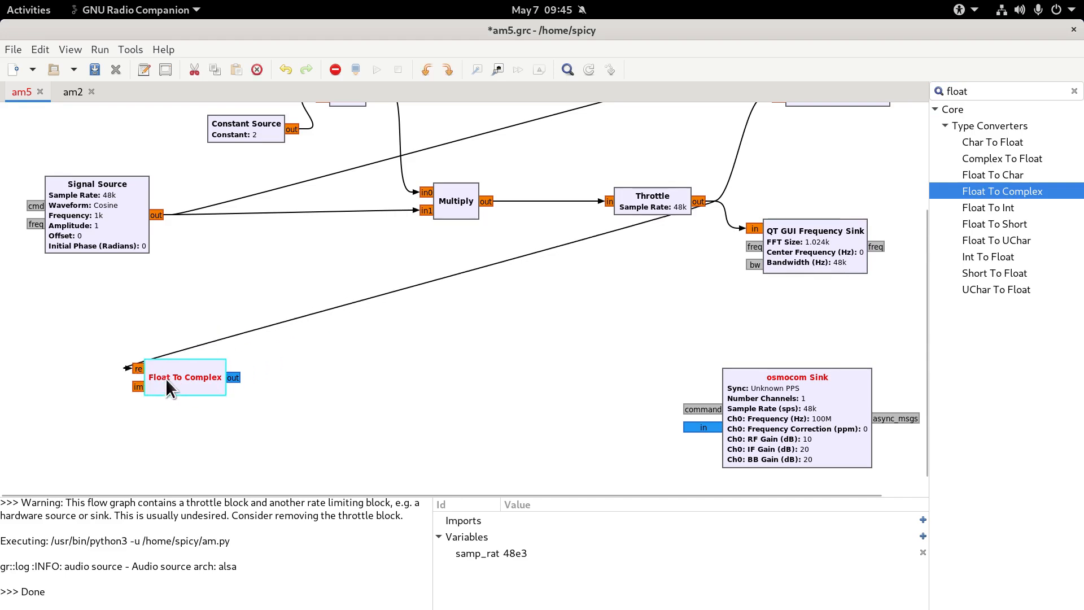
Add a Constant Source beside the Float To Complex block and connect it to the im input
{"action": "left_click", "coordinate": [990, 92]}
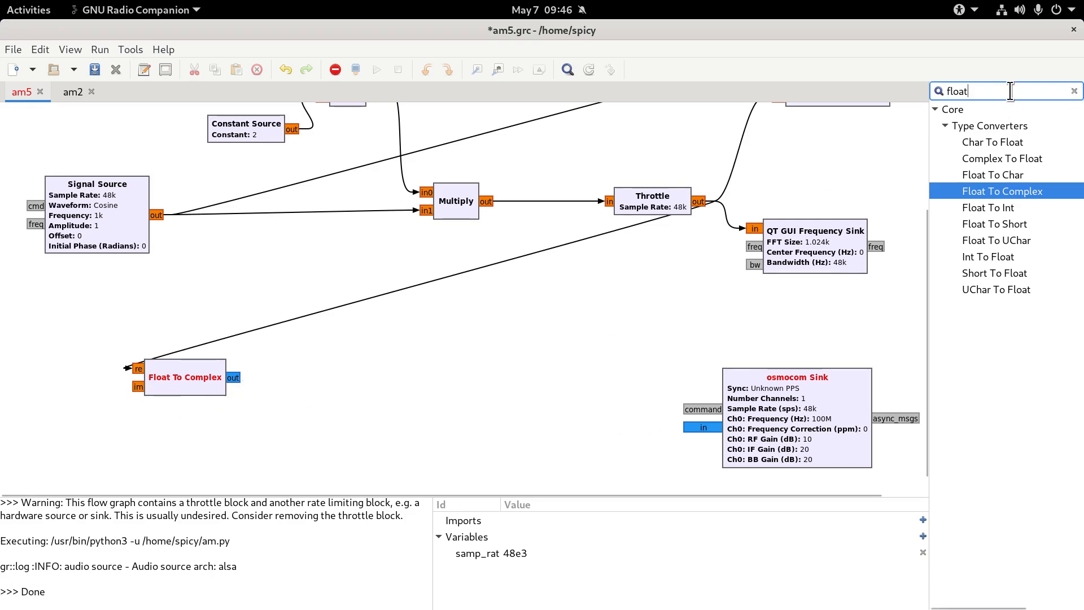
{"action": "type", "text": "con"}
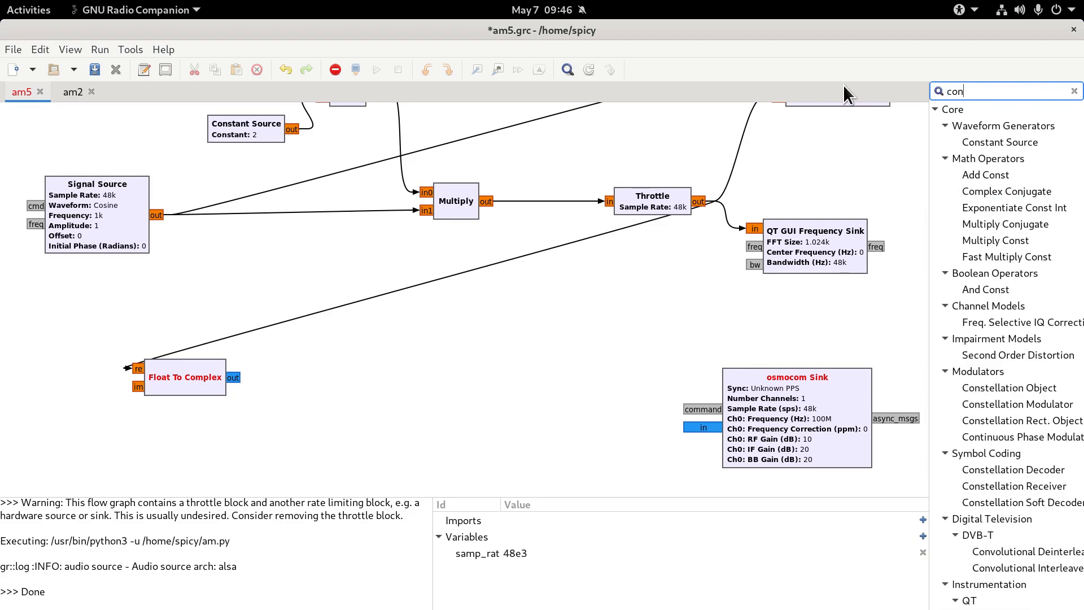
{"action": "double_click", "coordinate": [994, 142]}
{"action": "left_click_drag", "start_coordinate": [444, 273], "coordinate": [31, 382]}
{"action": "left_click", "coordinate": [97, 391]}
{"action": "left_click", "coordinate": [138, 387]}
{"action": "left_click_drag", "start_coordinate": [174, 378], "coordinate": [192, 381]}
Connect the Float To Complex output to the osmocom Sink input and shift the sink slightly
{"action": "left_click", "coordinate": [368, 367]}
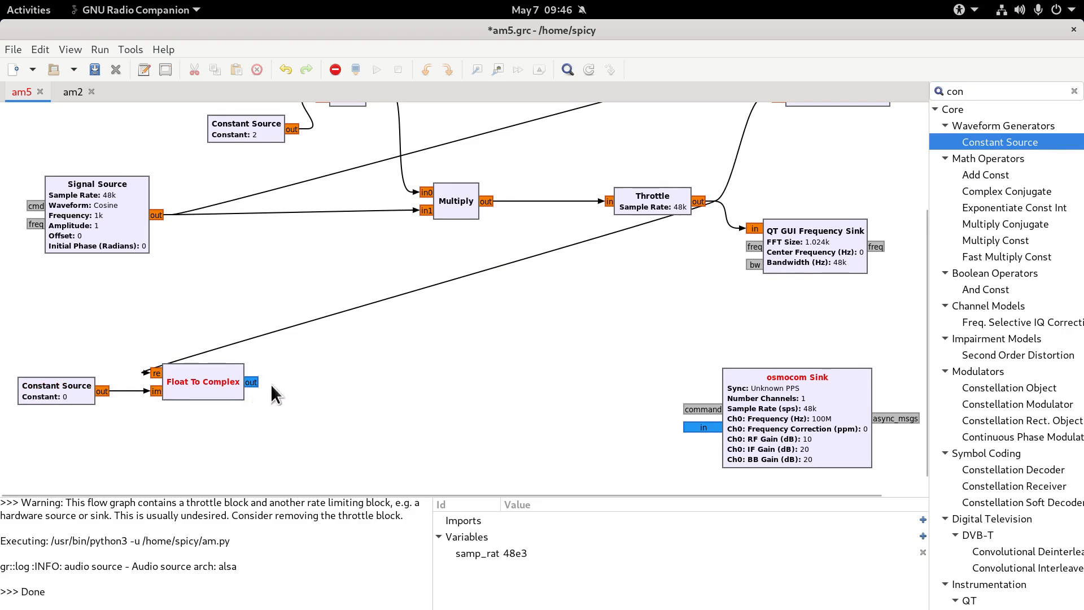
{"action": "left_click", "coordinate": [702, 427]}
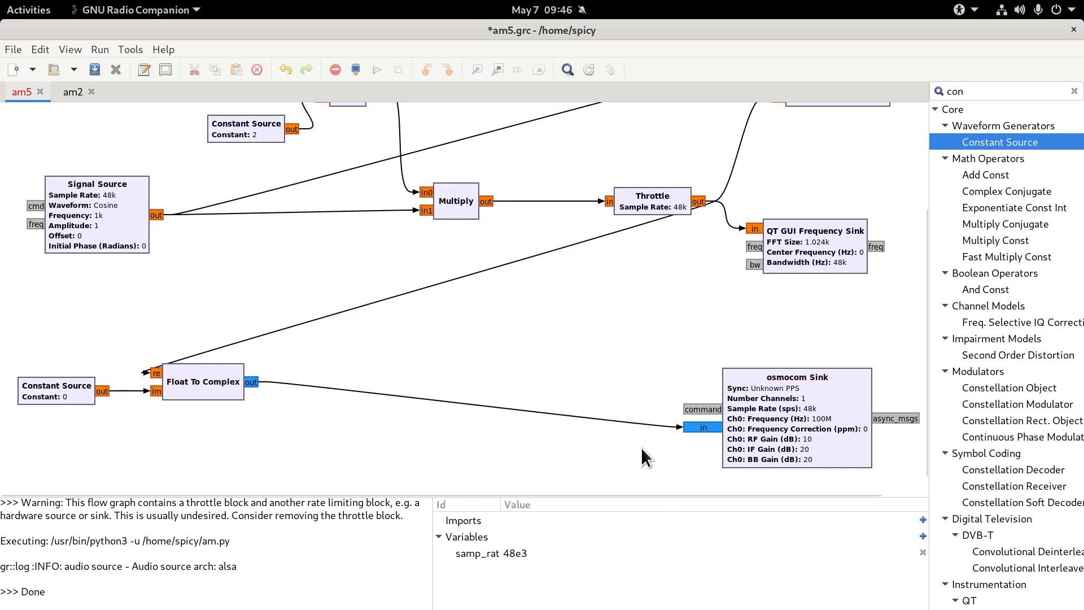
{"action": "left_click_drag", "start_coordinate": [802, 413], "coordinate": [784, 422]}
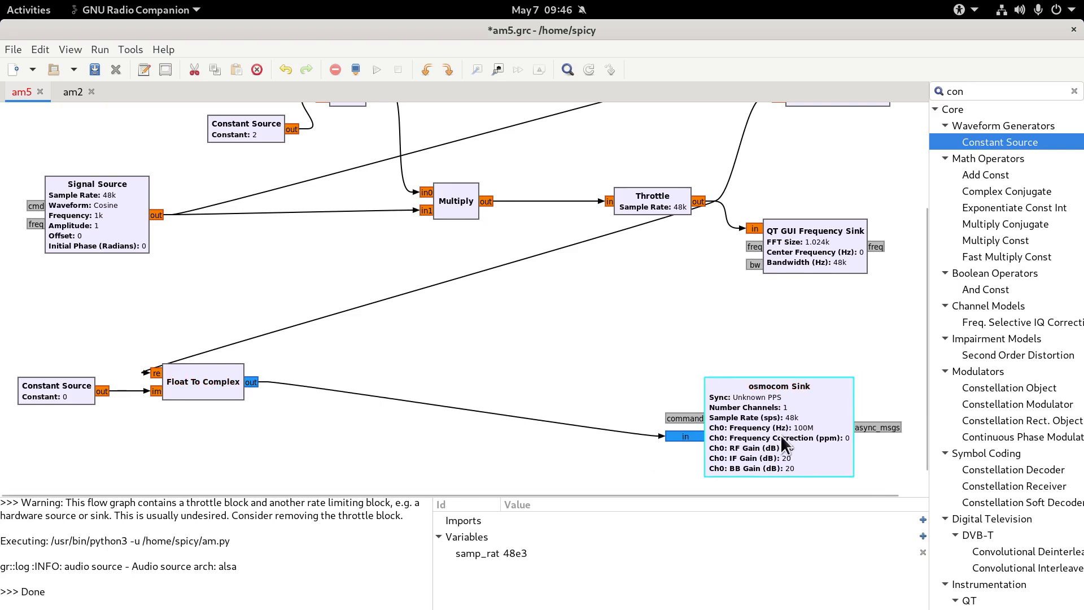
{"action": "double_click", "coordinate": [780, 435]}
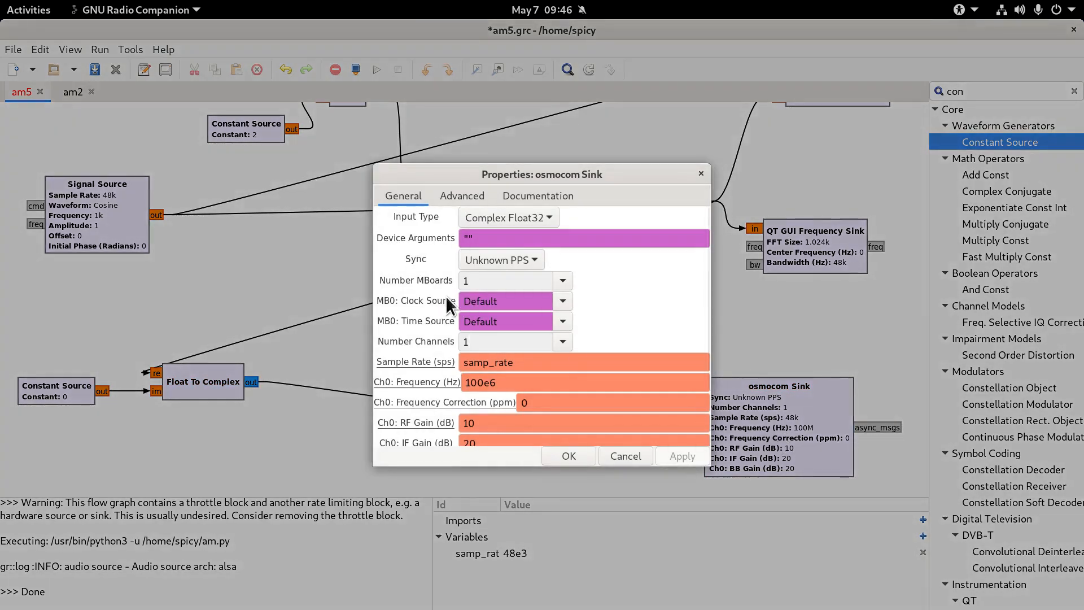
{"action": "scroll", "coordinate": [430, 321], "scroll_direction": "down", "scroll_amount": 3}
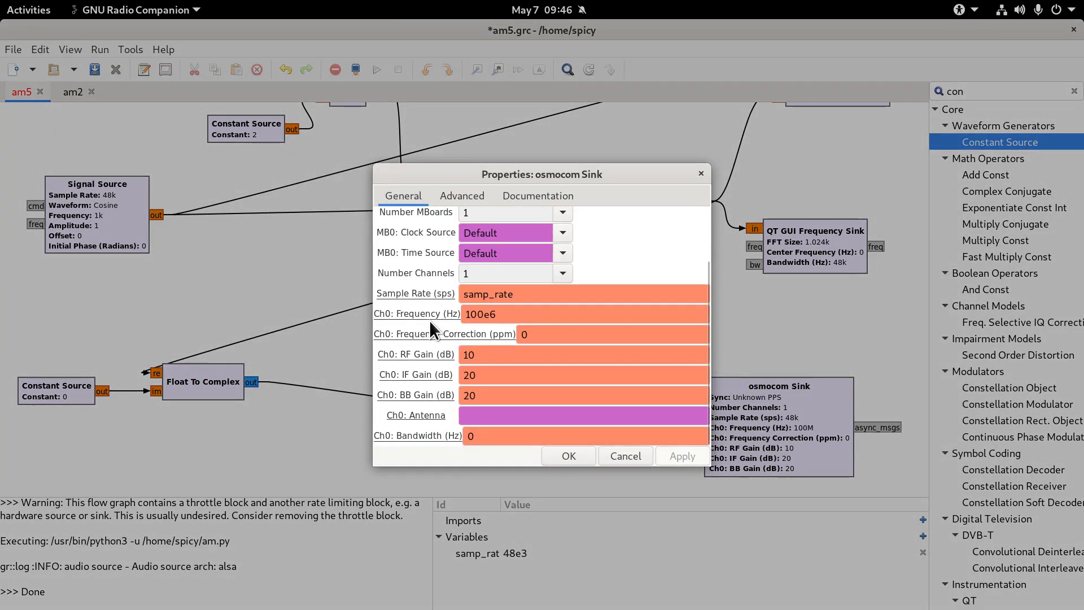
{"action": "left_click_drag", "start_coordinate": [485, 315], "coordinate": [406, 342]}
{"action": "type", "text": "930"}
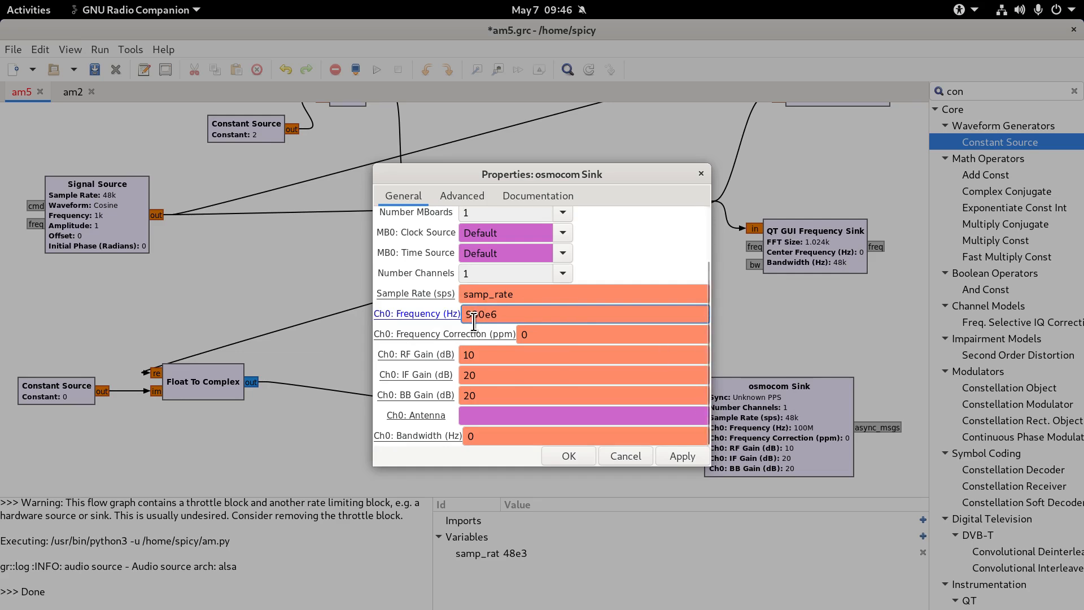
{"action": "double_click", "coordinate": [490, 354]}
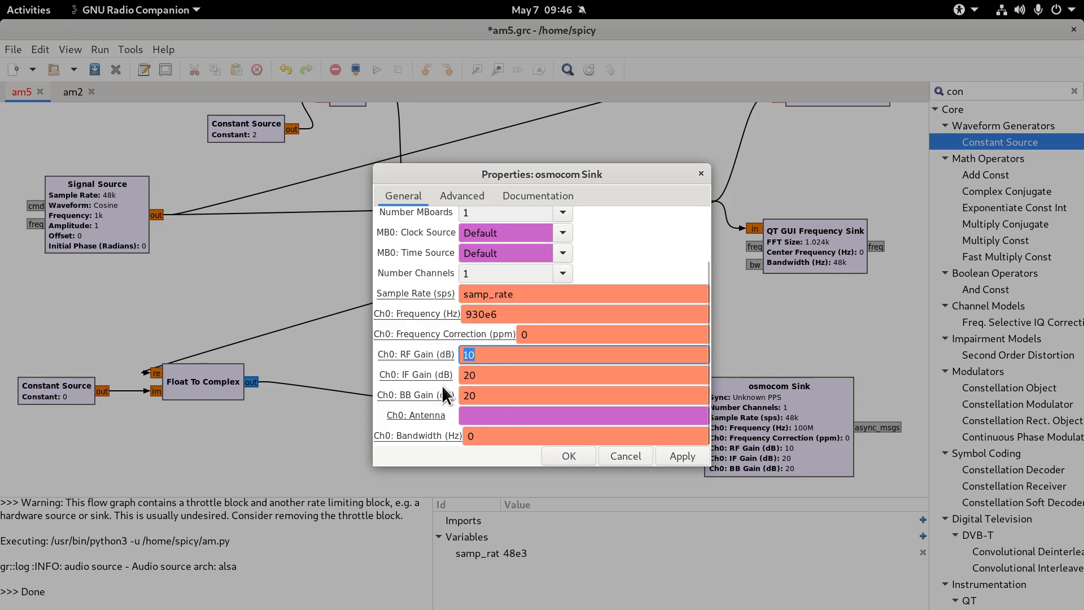
{"action": "left_click", "coordinate": [486, 374]}
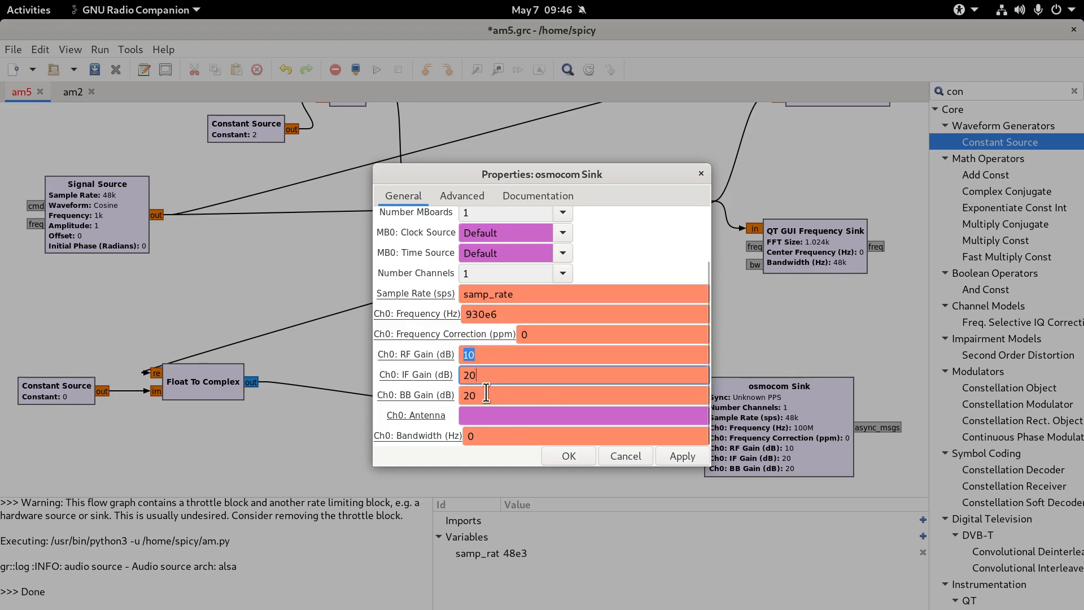
{"action": "left_click", "coordinate": [572, 457]}
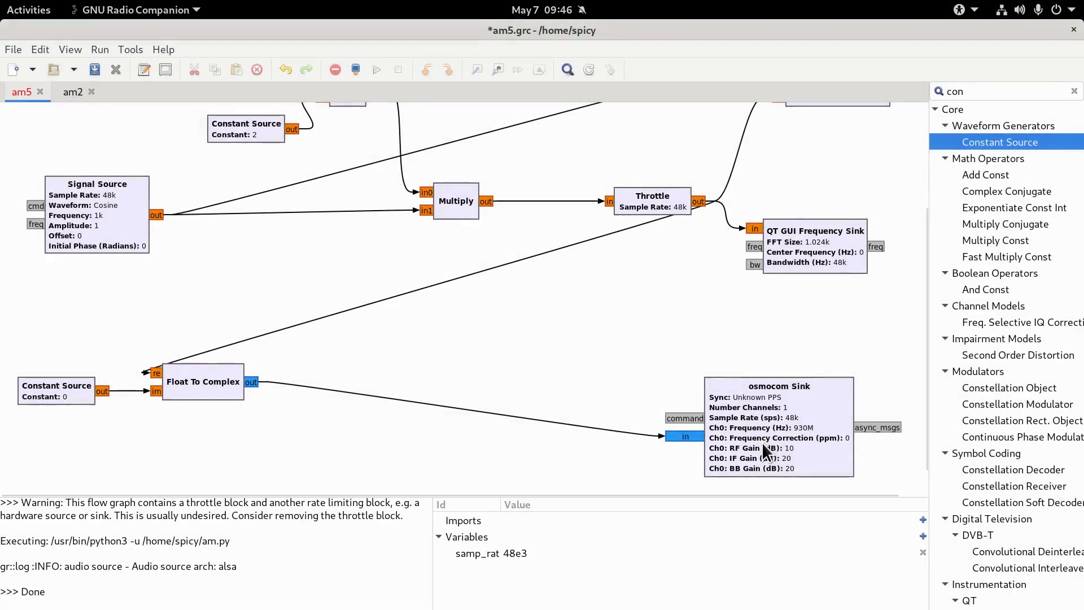
Add a QT GUI Range block and place it above the osmocom Sink
{"action": "scroll", "coordinate": [767, 442], "scroll_direction": "up", "scroll_amount": 5}
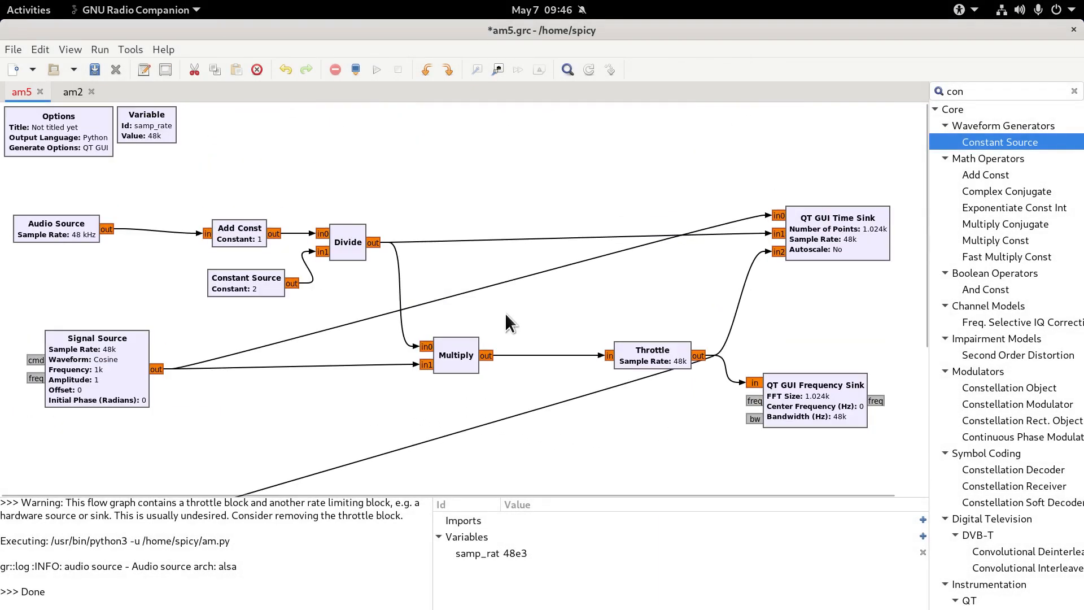
{"action": "scroll", "coordinate": [779, 316], "scroll_direction": "down", "scroll_amount": 7}
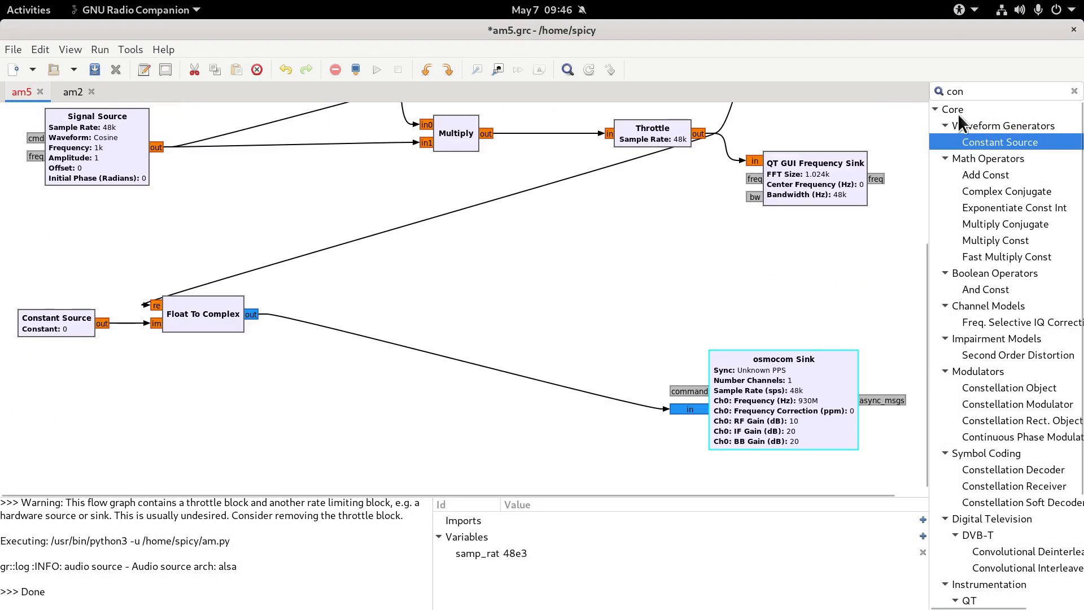
{"action": "key", "text": "ctrl+f"}
{"action": "type", "text": "range"}
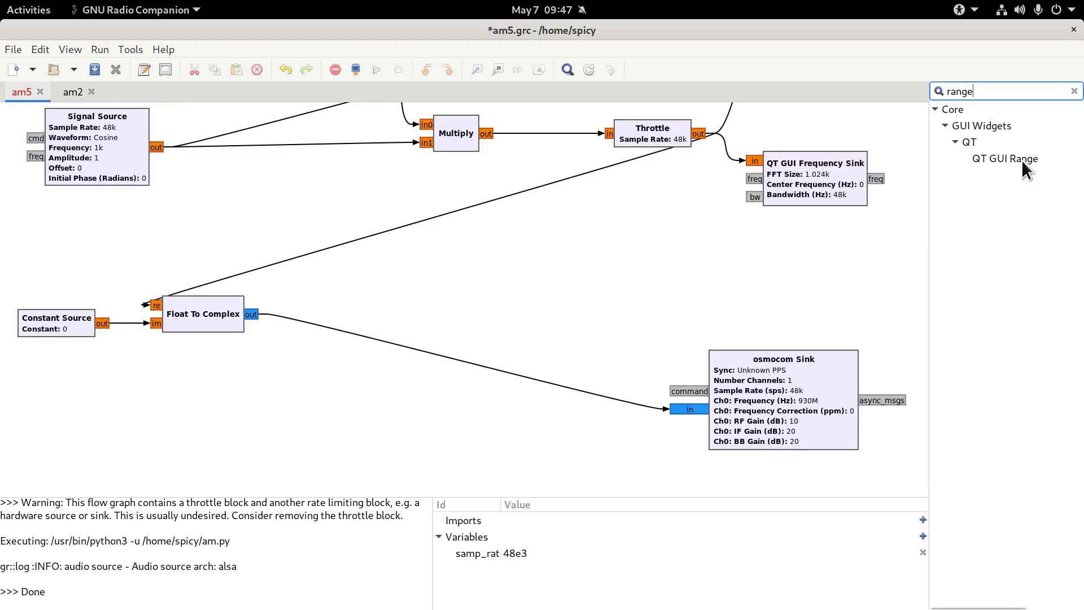
{"action": "double_click", "coordinate": [1021, 160]}
{"action": "left_click_drag", "start_coordinate": [502, 275], "coordinate": [652, 297]}
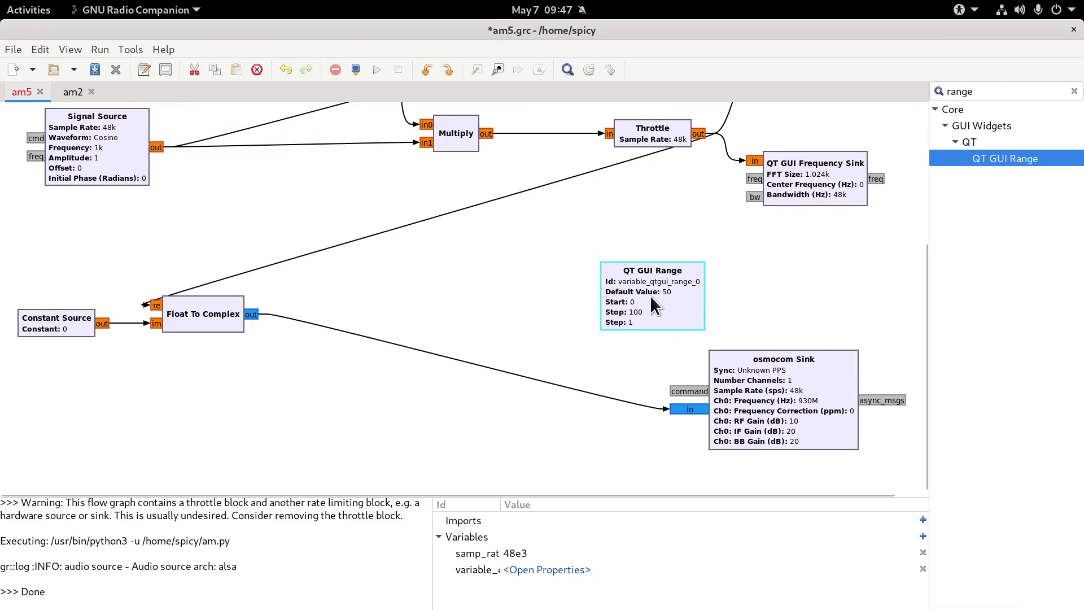
Configure the QT GUI Range with id rfgain, default value 10 and stop 30
{"action": "double_click", "coordinate": [660, 285]}
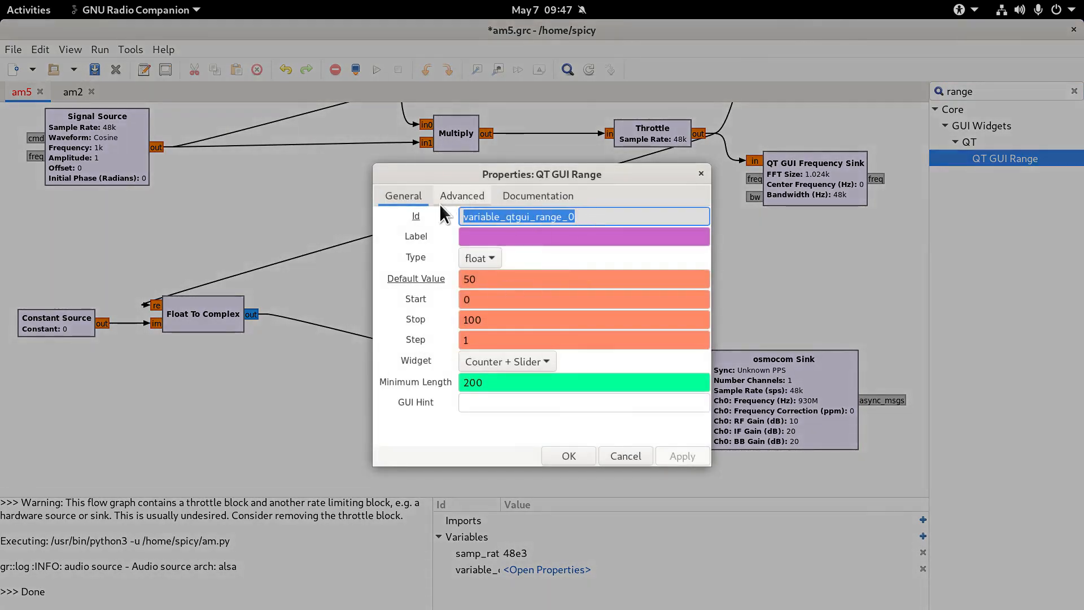
{"action": "type", "text": "rfgain"}
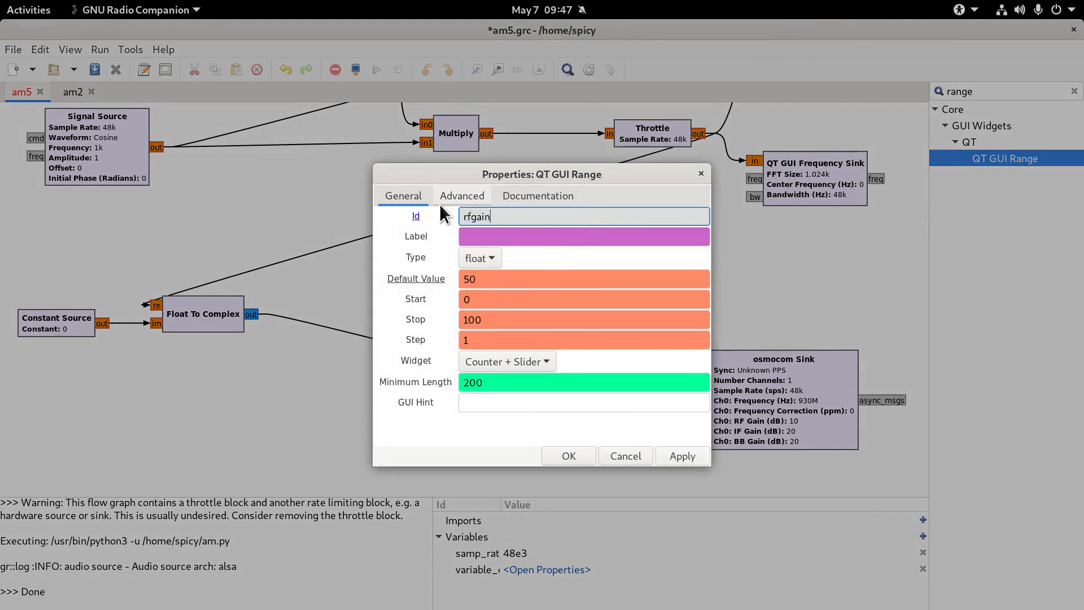
{"action": "double_click", "coordinate": [463, 279]}
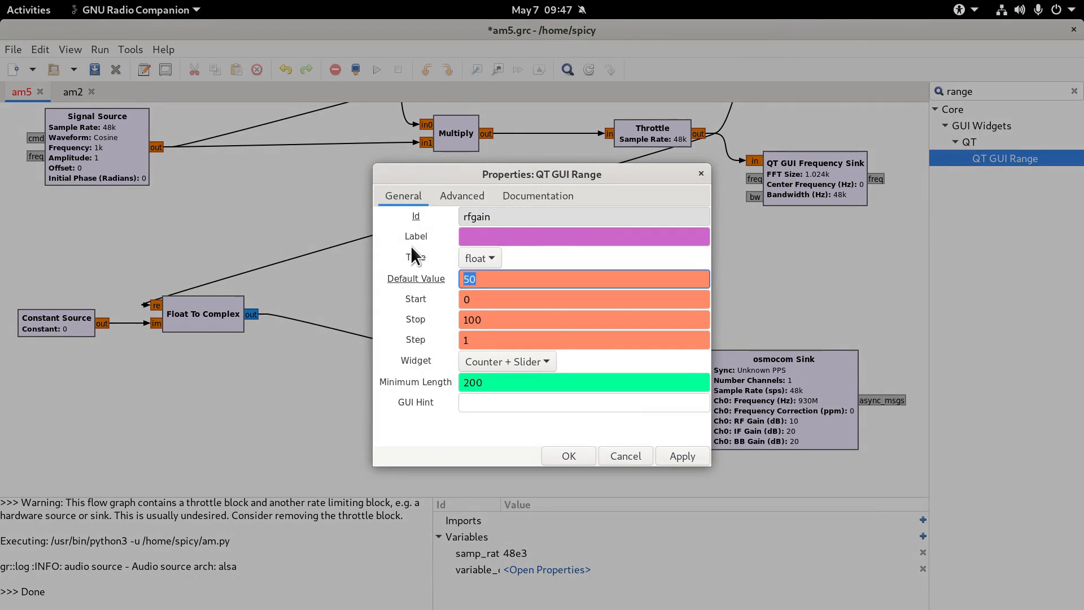
{"action": "type", "text": "10"}
{"action": "key", "text": "Tab"}
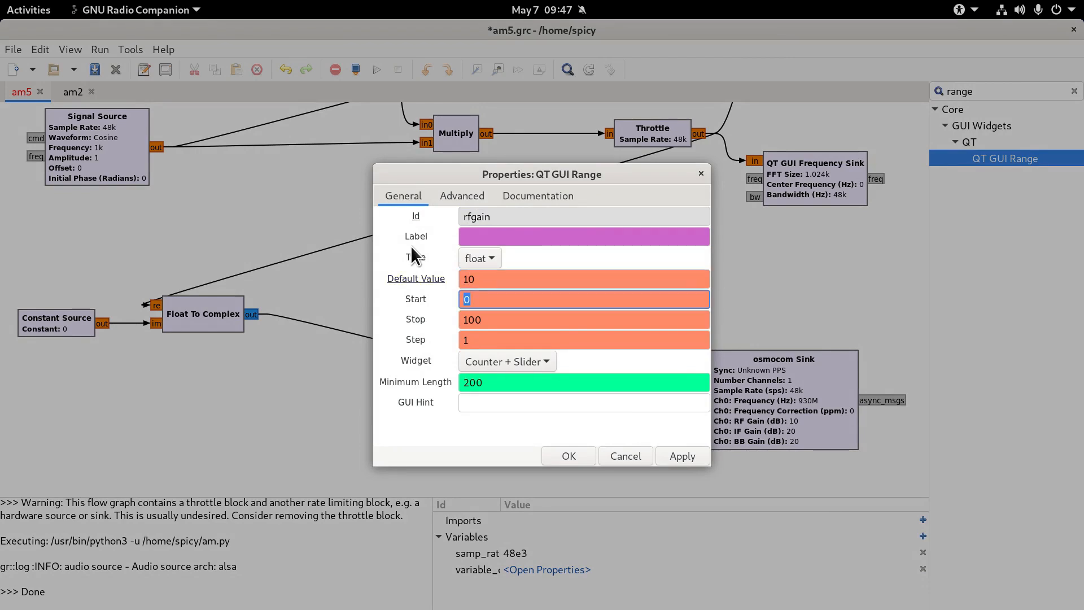
{"action": "key", "text": "Tab"}
{"action": "type", "text": "30"}
{"action": "key", "text": "Tab"}
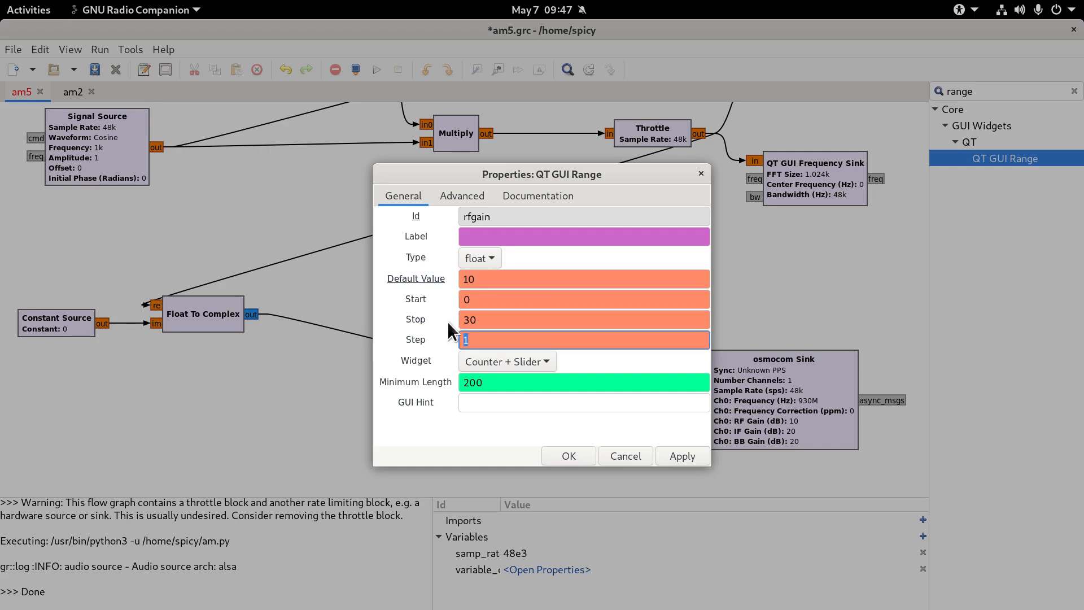
{"action": "left_click", "coordinate": [568, 455]}
Make two copies of the rfgain range block and place them beside it above the osmocom Sink
{"action": "left_click", "coordinate": [631, 297]}
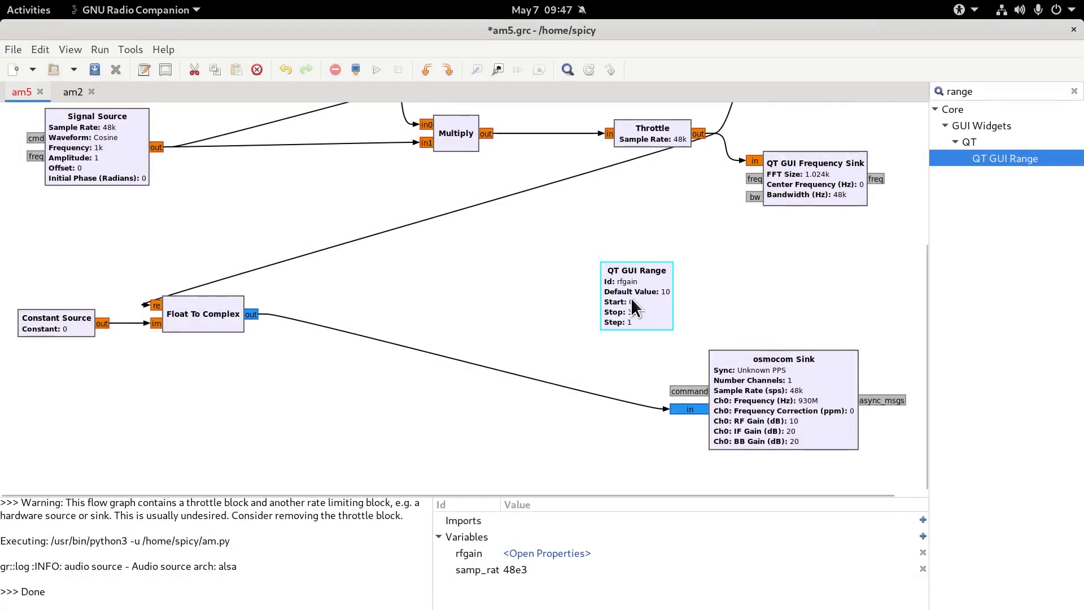
{"action": "key", "text": "ctrl+c"}
{"action": "left_click", "coordinate": [752, 280]}
{"action": "key", "text": "ctrl+v"}
{"action": "left_click_drag", "start_coordinate": [270, 238], "coordinate": [761, 290]}
{"action": "key", "text": "ctrl+c"}
{"action": "key", "text": "ctrl+v"}
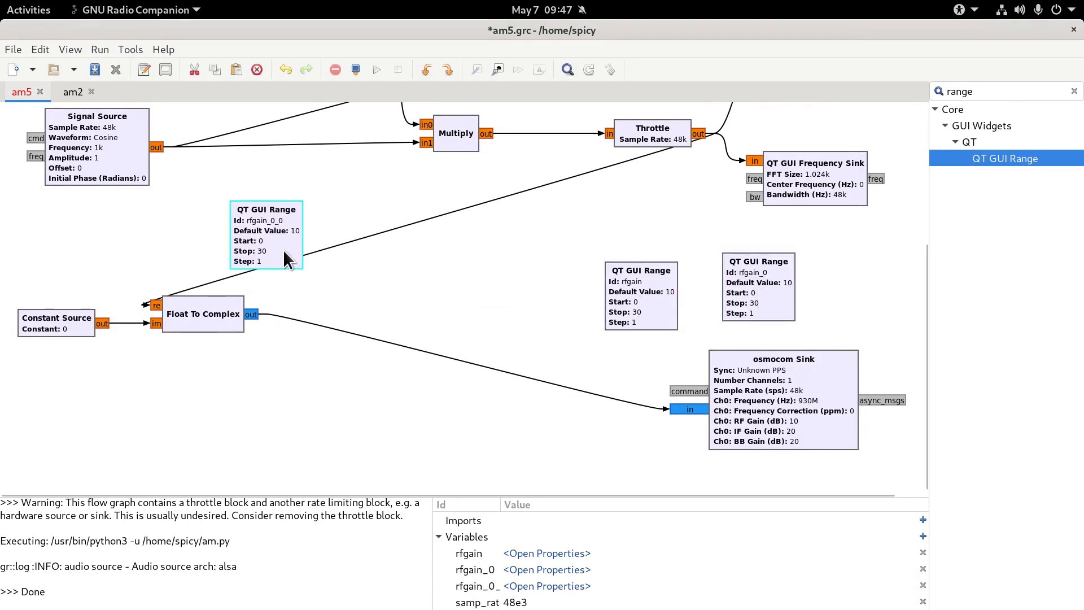
{"action": "left_click_drag", "start_coordinate": [294, 246], "coordinate": [870, 307]}
Change the id of the first copied range block, rfgain_0, to ifgain
{"action": "double_click", "coordinate": [741, 286]}
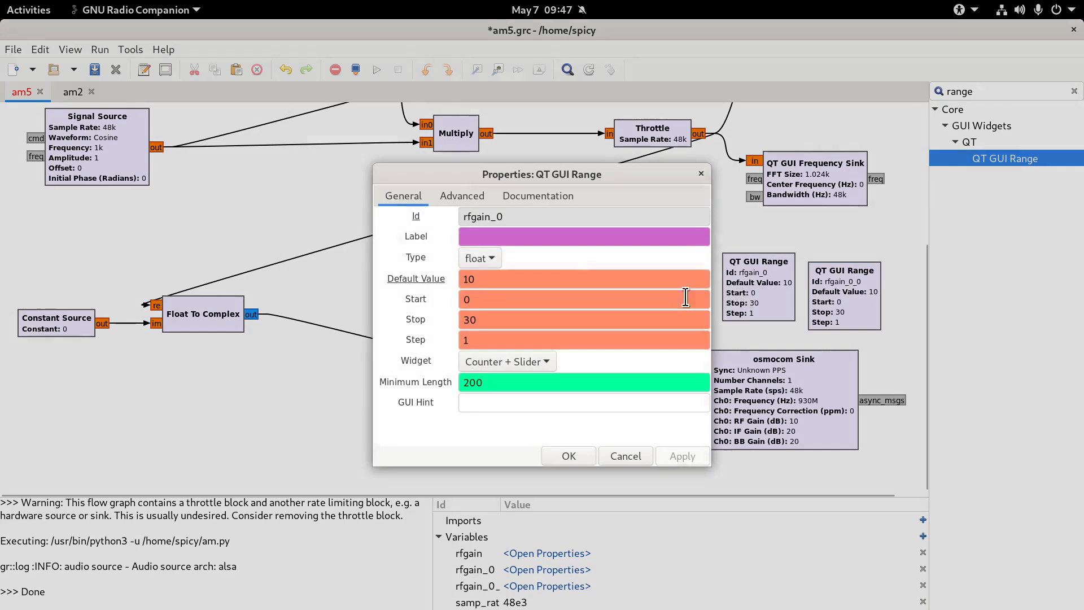
{"action": "double_click", "coordinate": [515, 219]}
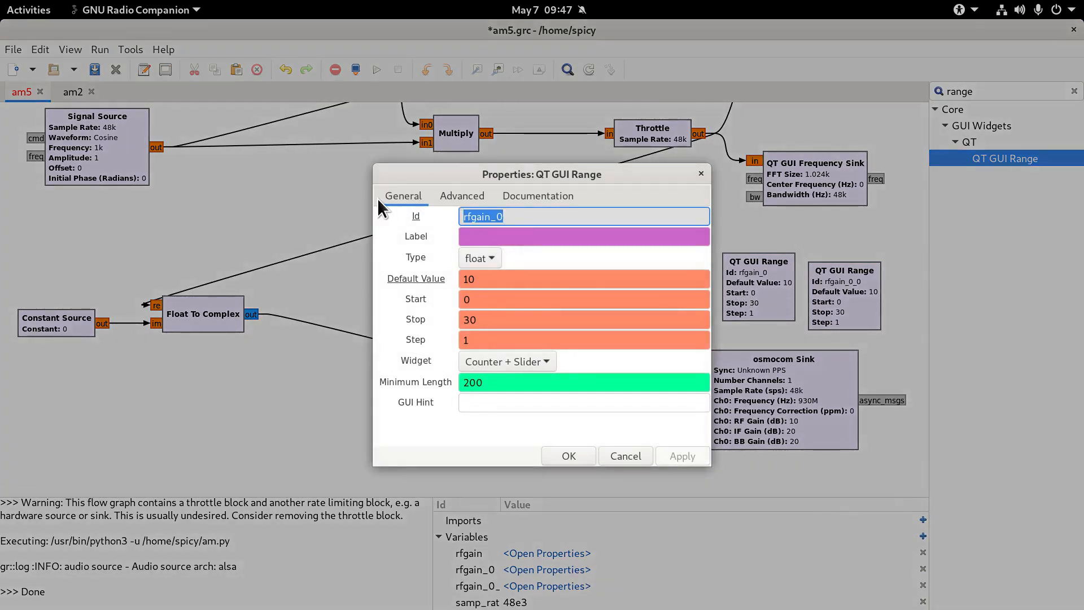
{"action": "type", "text": "ifgain"}
{"action": "key", "text": "Return"}
Change the id of the second copied range block, rfgain_0_0, to bbgain
{"action": "double_click", "coordinate": [864, 291]}
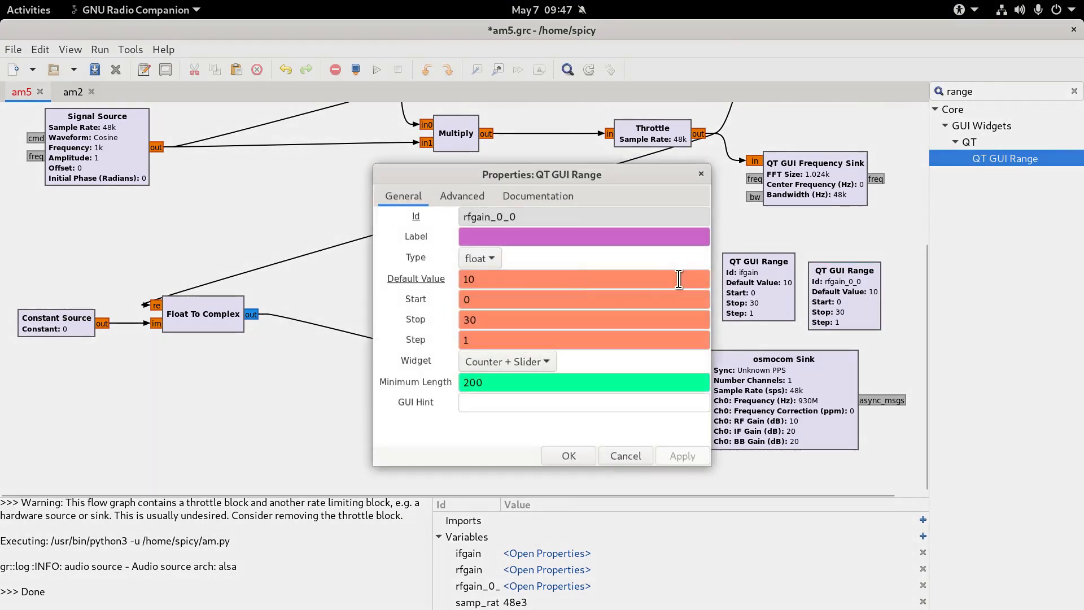
{"action": "double_click", "coordinate": [515, 217]}
{"action": "type", "text": "b"}
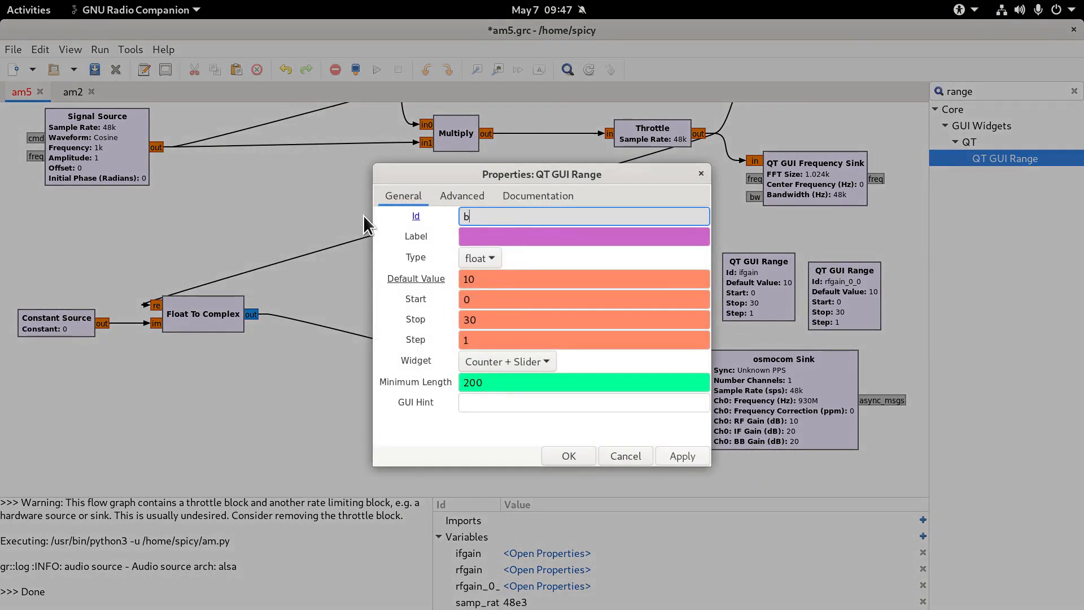
{"action": "type", "text": "bgain"}
{"action": "key", "text": "Return"}
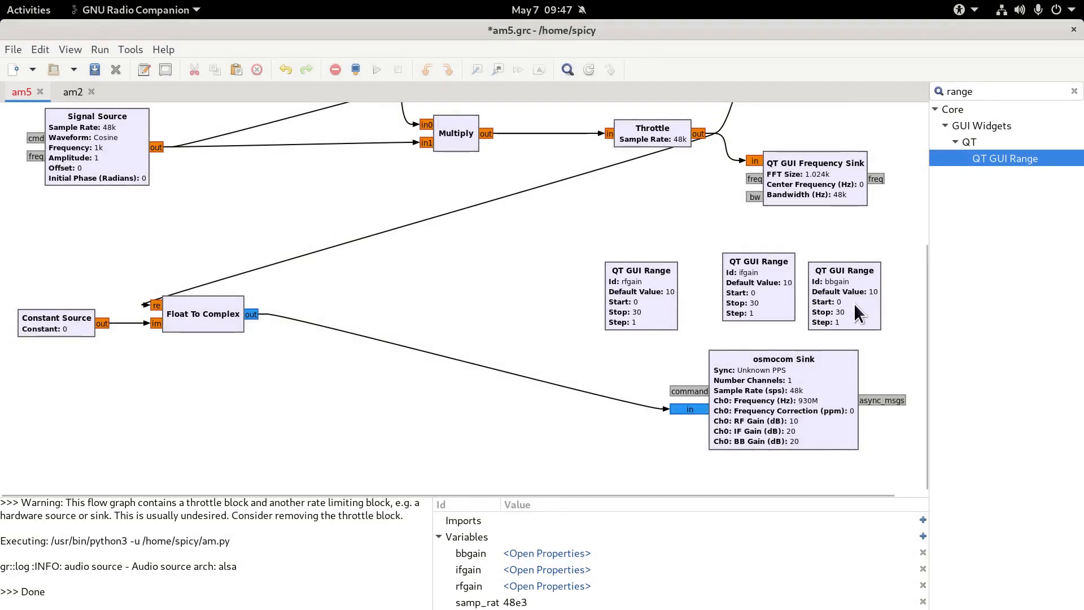
Arrange the rfgain, ifgain and bbgain range blocks in a row above the osmocom Sink
{"action": "left_click_drag", "start_coordinate": [854, 303], "coordinate": [863, 308]}
{"action": "left_click_drag", "start_coordinate": [786, 289], "coordinate": [785, 299]}
{"action": "left_click_drag", "start_coordinate": [655, 290], "coordinate": [705, 295]}
{"action": "double_click", "coordinate": [785, 399]}
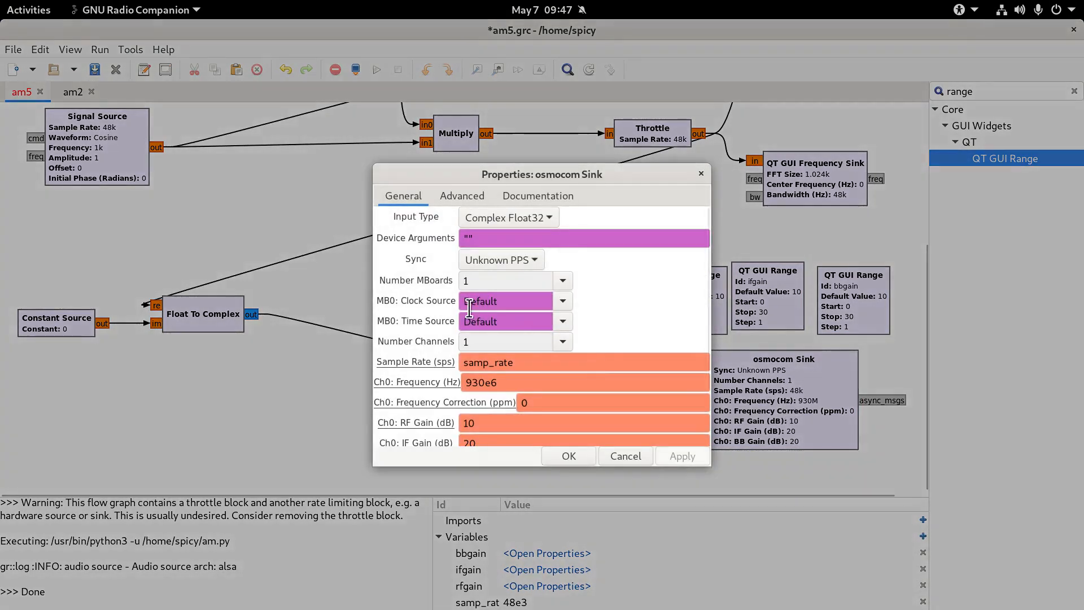
{"action": "scroll", "coordinate": [435, 297], "scroll_direction": "down", "scroll_amount": 2}
{"action": "double_click", "coordinate": [492, 355]}
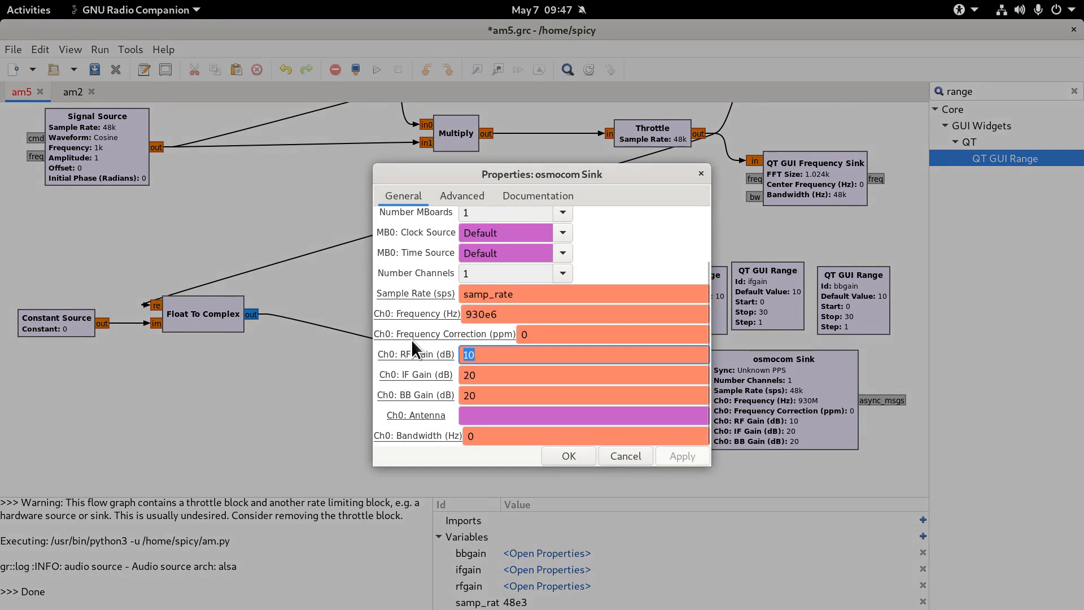
{"action": "type", "text": "rfgain"}
{"action": "key", "text": "Tab"}
{"action": "type", "text": "ifgain"}
{"action": "key", "text": "Tab"}
{"action": "type", "text": "bbgain"}
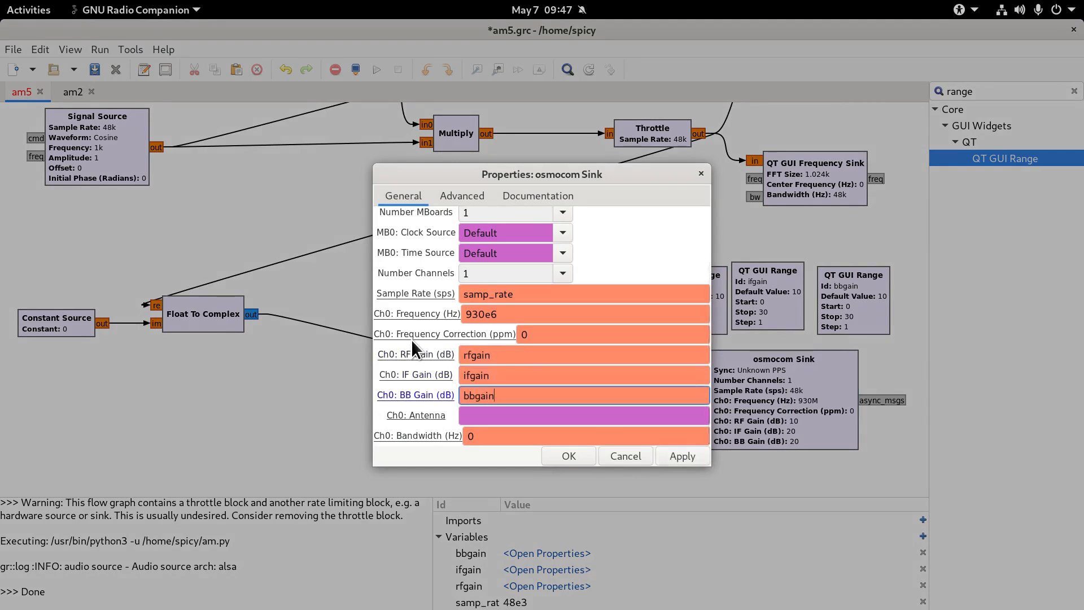
{"action": "key", "text": "Return"}
{"action": "left_click", "coordinate": [762, 286]}
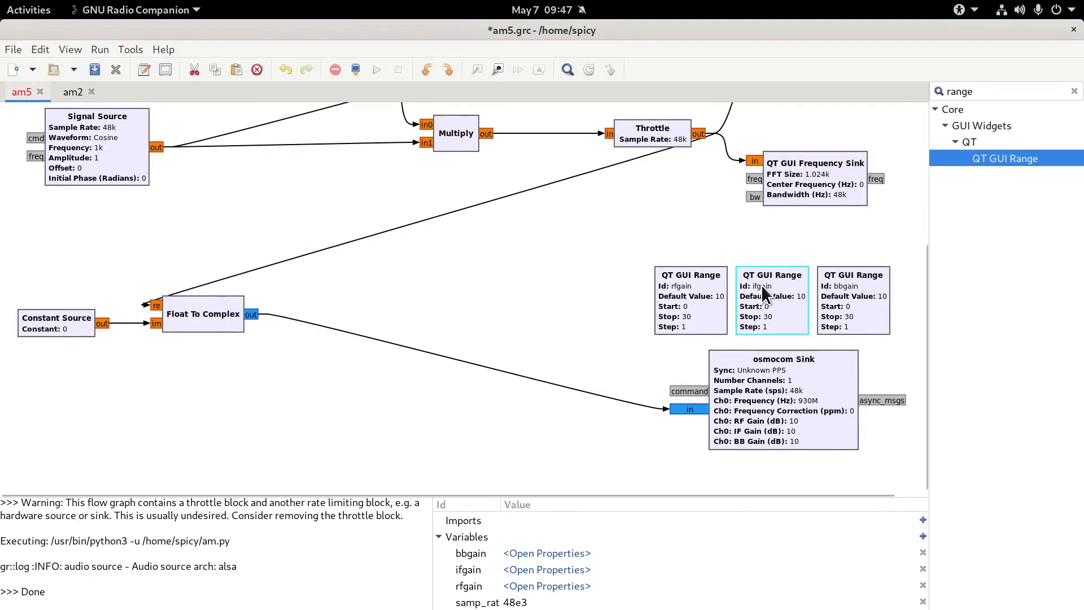
Run the flowgraph and look over its time and frequency plots
{"action": "left_click", "coordinate": [378, 69]}
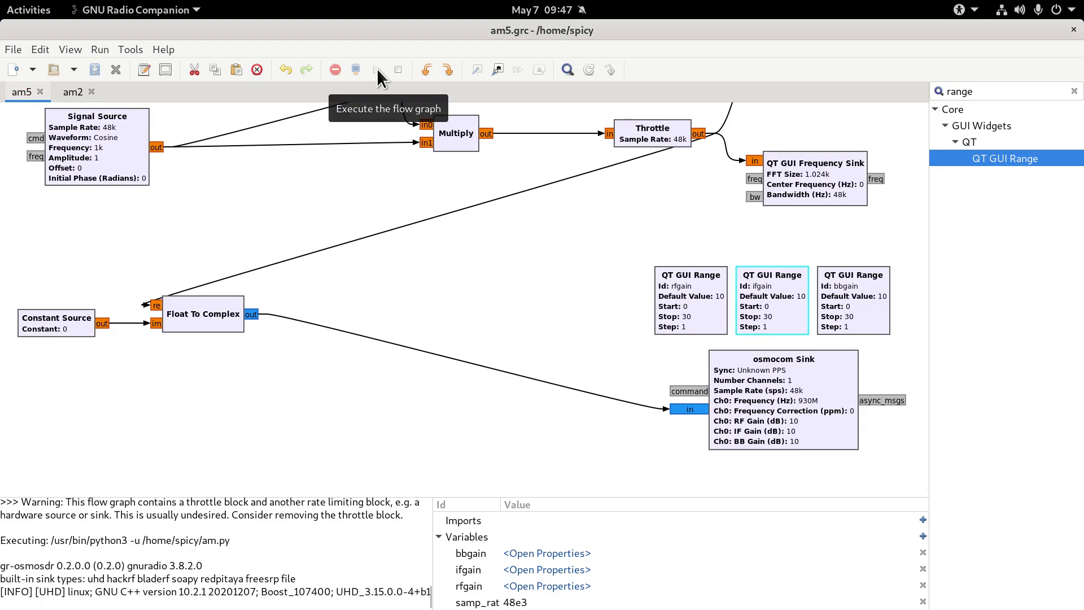
{"action": "scroll", "coordinate": [35, 306], "scroll_direction": "down", "scroll_amount": 5}
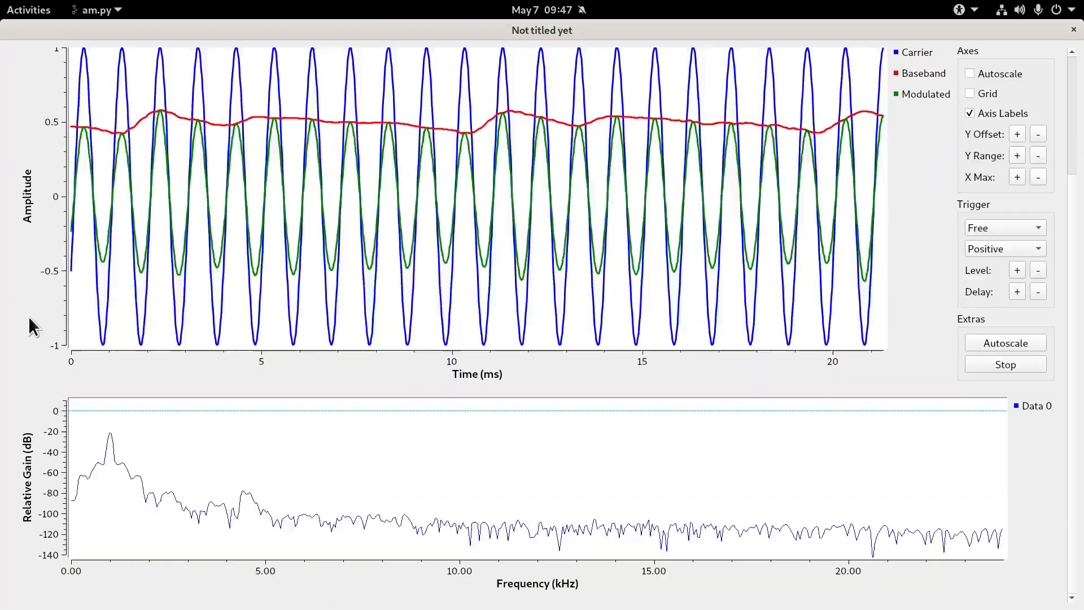
{"action": "scroll", "coordinate": [29, 344], "scroll_direction": "up", "scroll_amount": 5}
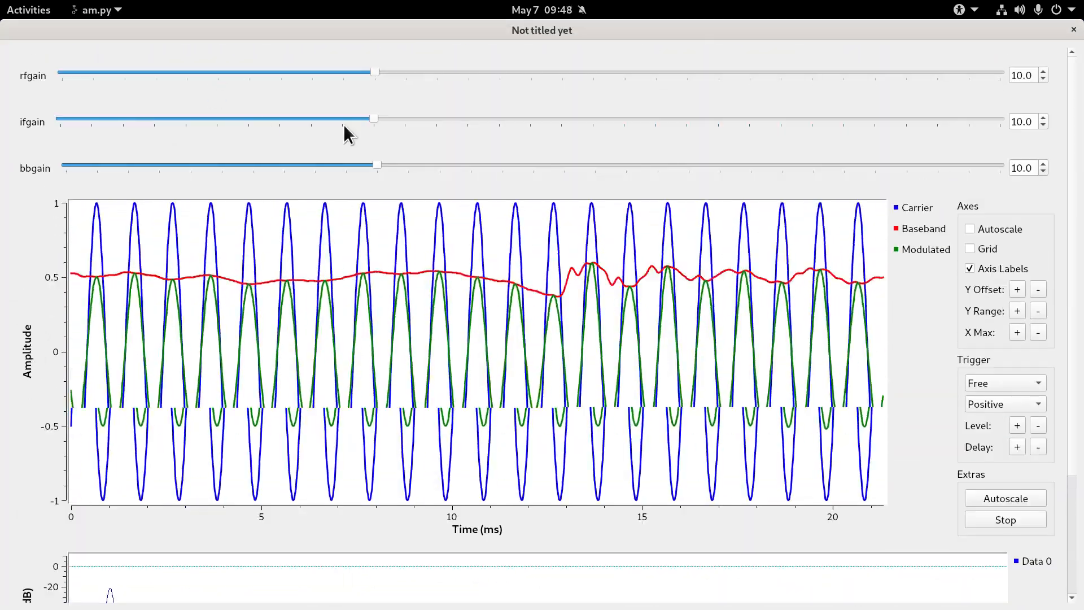
Try rfgain 7, ifgain 12 and bbgain 11 in the running flowgraph, and close its window
{"action": "left_click_drag", "start_coordinate": [378, 120], "coordinate": [296, 81]}
{"action": "left_click_drag", "start_coordinate": [376, 168], "coordinate": [408, 165]}
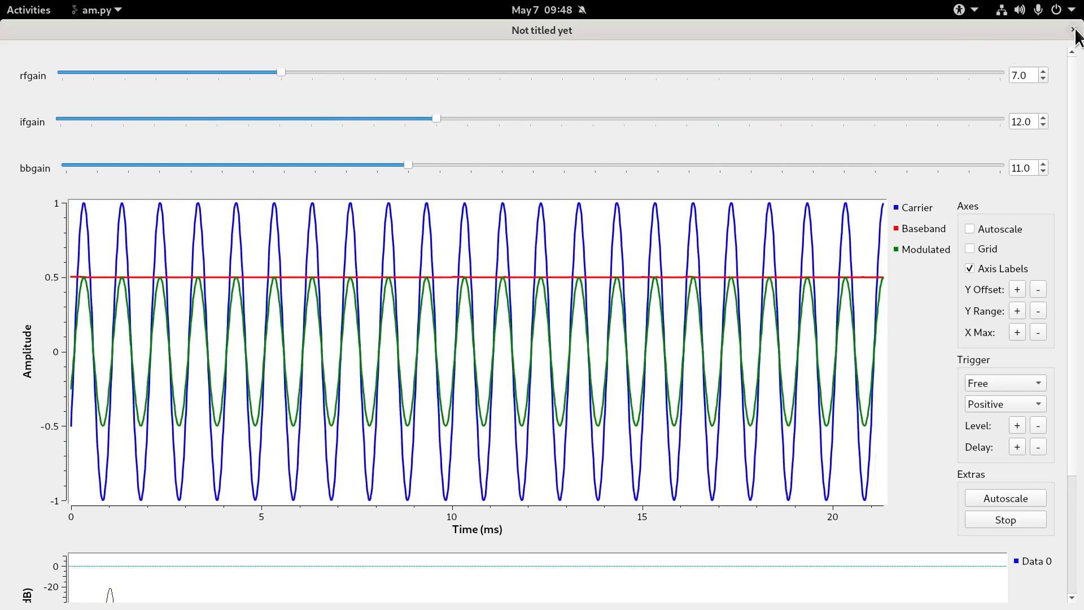
{"action": "left_click", "coordinate": [1074, 30]}
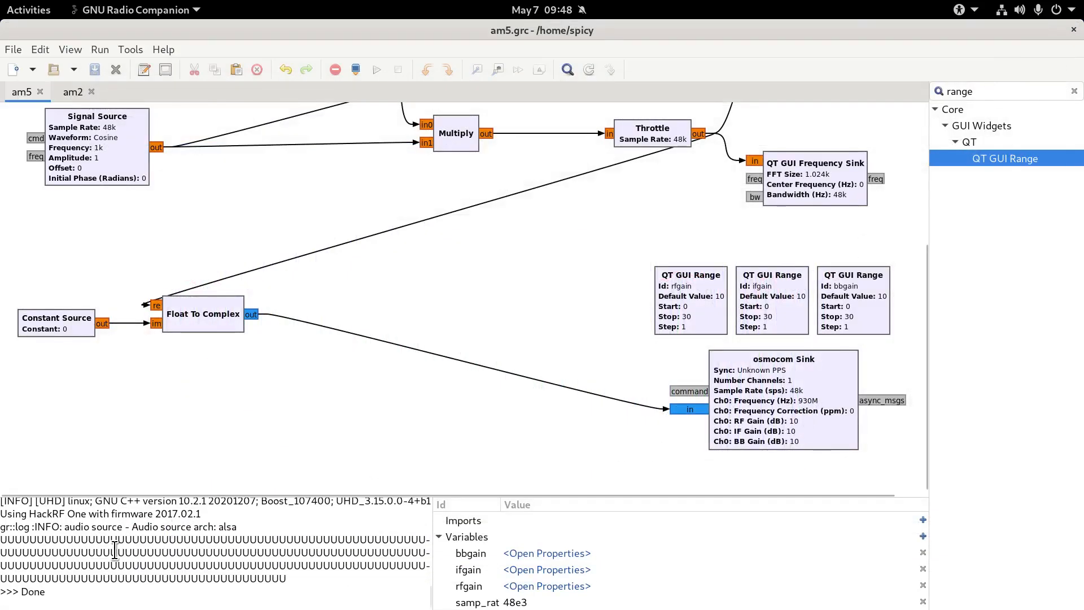
Examine the console output of the run and the sample rates of the Signal Source and the osmocom Sink
{"action": "left_click_drag", "start_coordinate": [9, 540], "coordinate": [316, 578]}
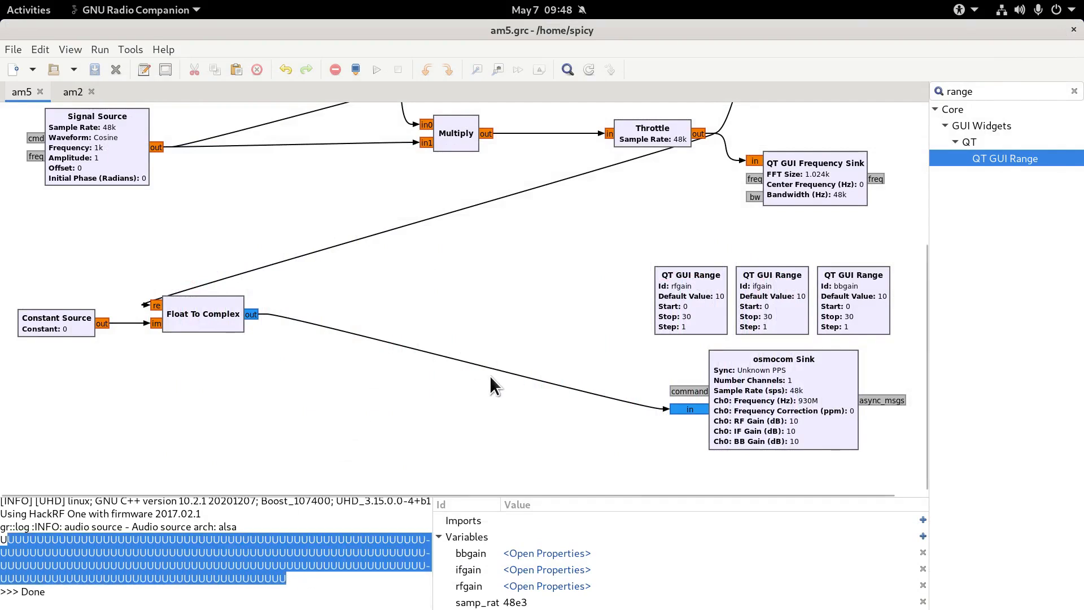
{"action": "scroll", "coordinate": [491, 378], "scroll_direction": "up", "scroll_amount": 6}
{"action": "left_click", "coordinate": [150, 130]}
{"action": "left_click", "coordinate": [106, 371]}
{"action": "scroll", "coordinate": [146, 273], "scroll_direction": "down", "scroll_amount": 5}
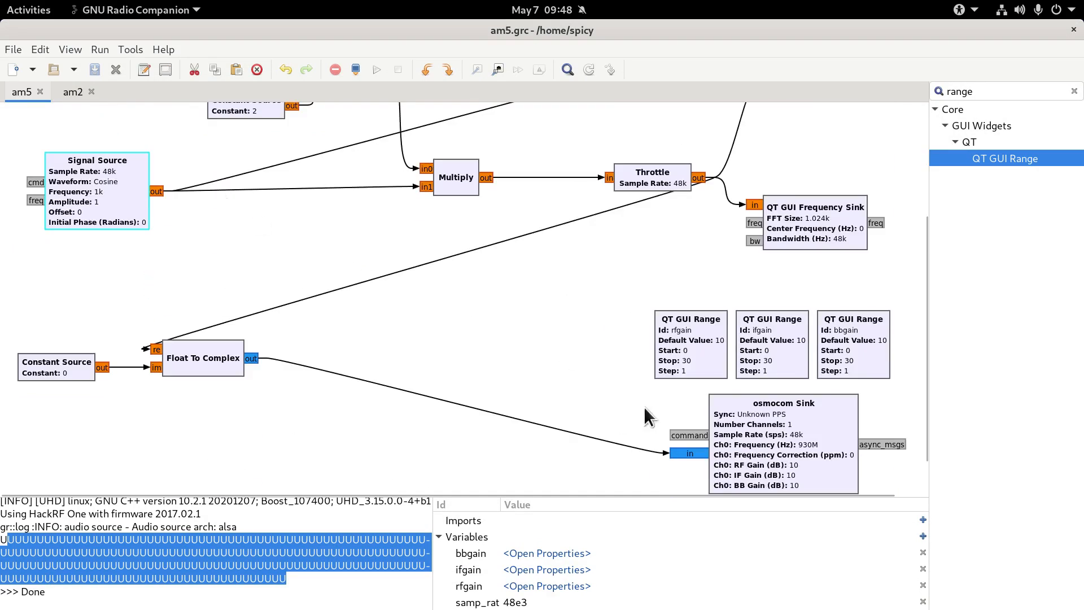
{"action": "scroll", "coordinate": [763, 450], "scroll_direction": "down", "scroll_amount": 1}
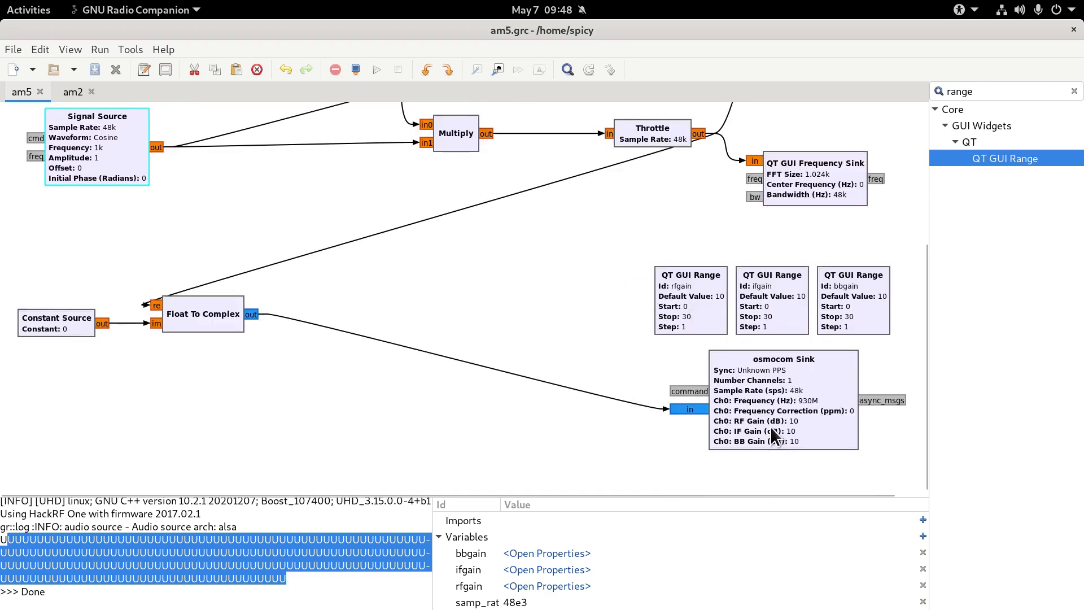
{"action": "left_click", "coordinate": [801, 391]}
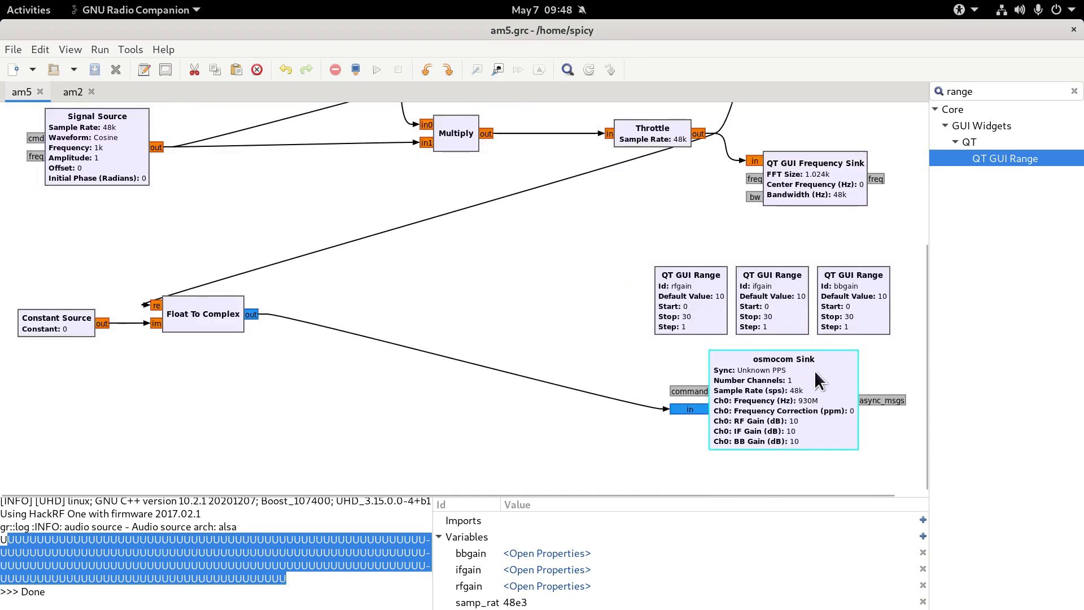
Delete the connection from Float To Complex to the osmocom Sink and set the sink's sample rate to 1.92e6
{"action": "left_click", "coordinate": [510, 373]}
{"action": "key", "text": "Delete"}
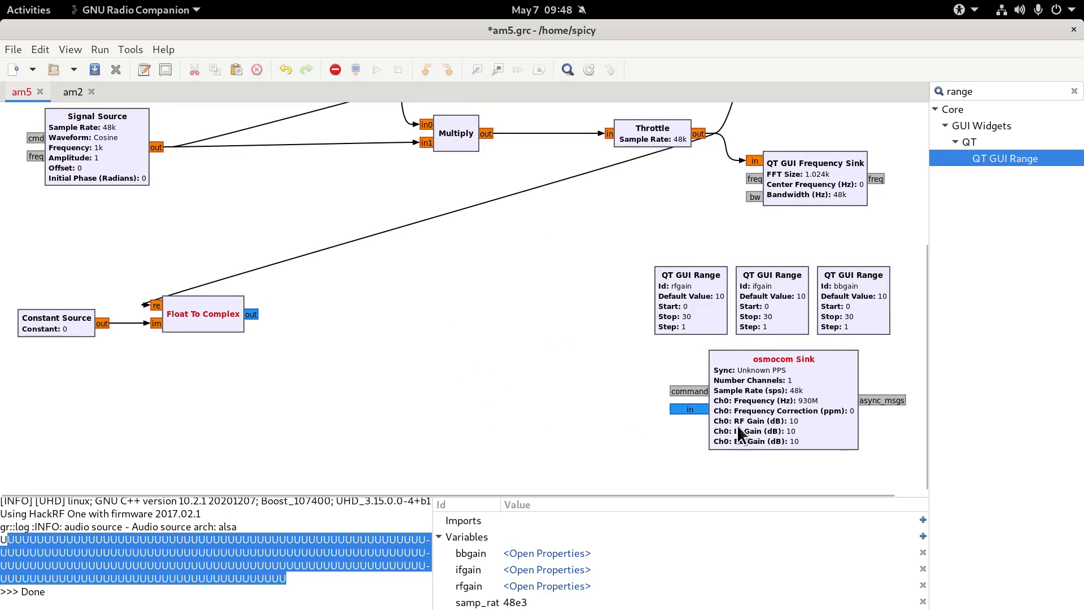
{"action": "double_click", "coordinate": [802, 403]}
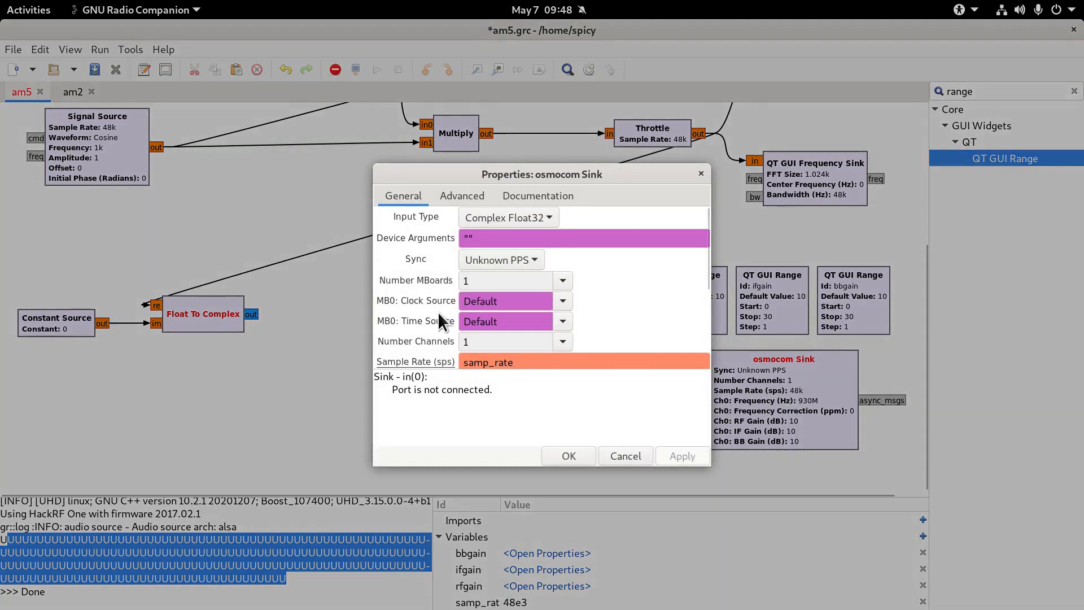
{"action": "double_click", "coordinate": [530, 340]}
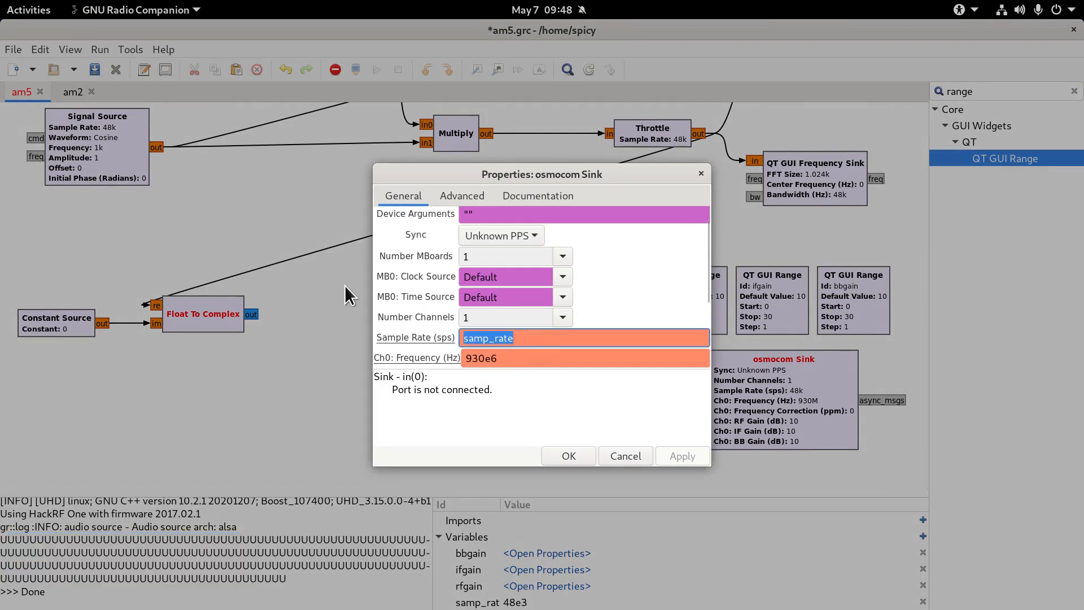
{"action": "type", "text": "1.92"}
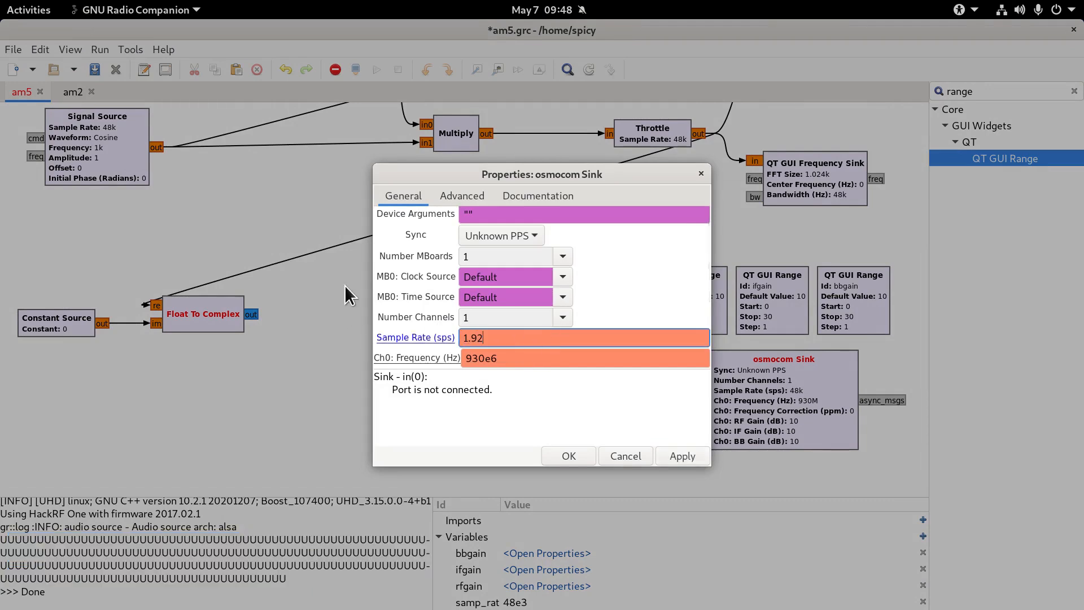
{"action": "type", "text": "e6"}
{"action": "key", "text": "Return"}
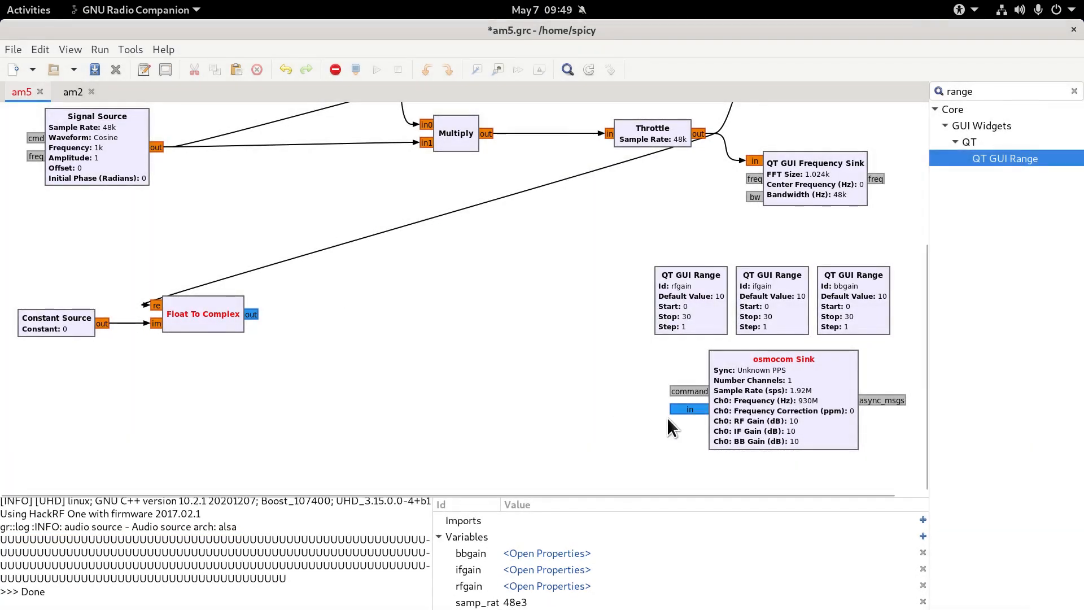
Add a Rational Resampler block and place it between Float To Complex and the osmocom Sink
{"action": "left_click_drag", "start_coordinate": [218, 323], "coordinate": [236, 323]}
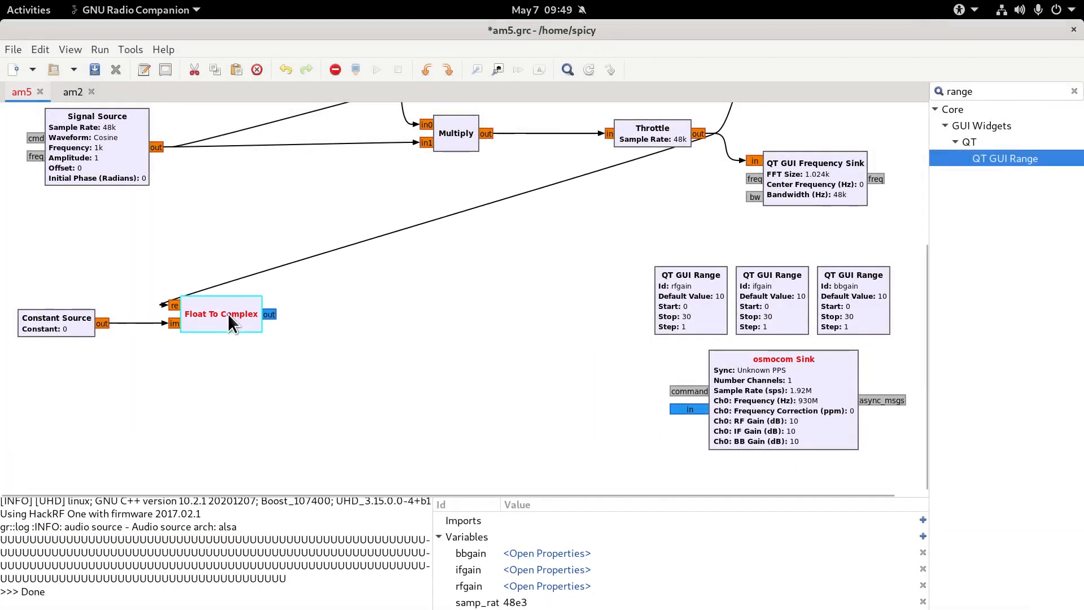
{"action": "left_click", "coordinate": [991, 93]}
{"action": "left_click_drag", "start_coordinate": [992, 95], "coordinate": [908, 91]}
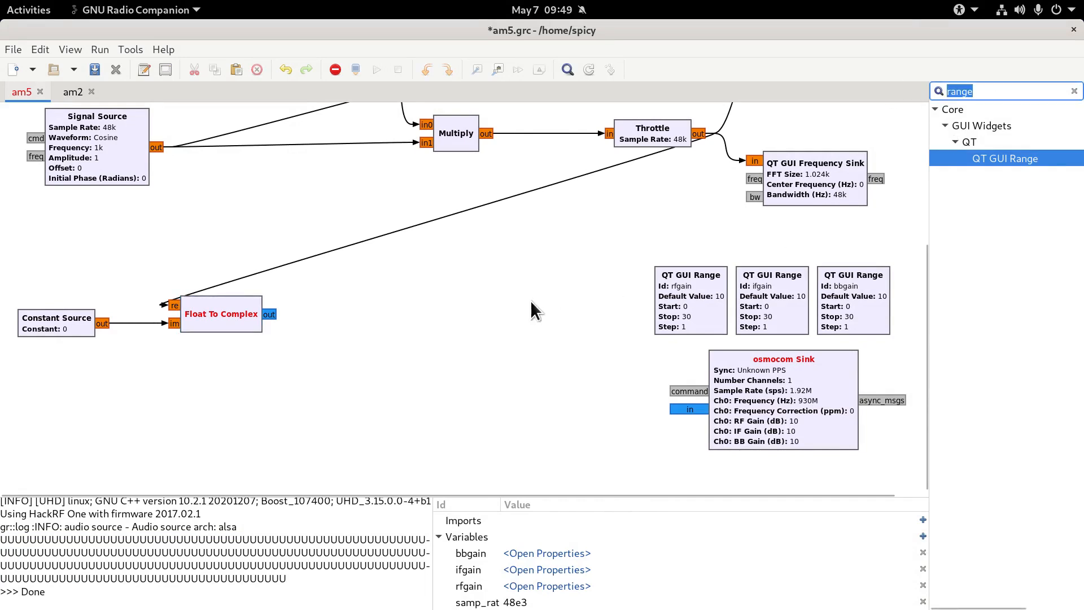
{"action": "type", "text": "ration"}
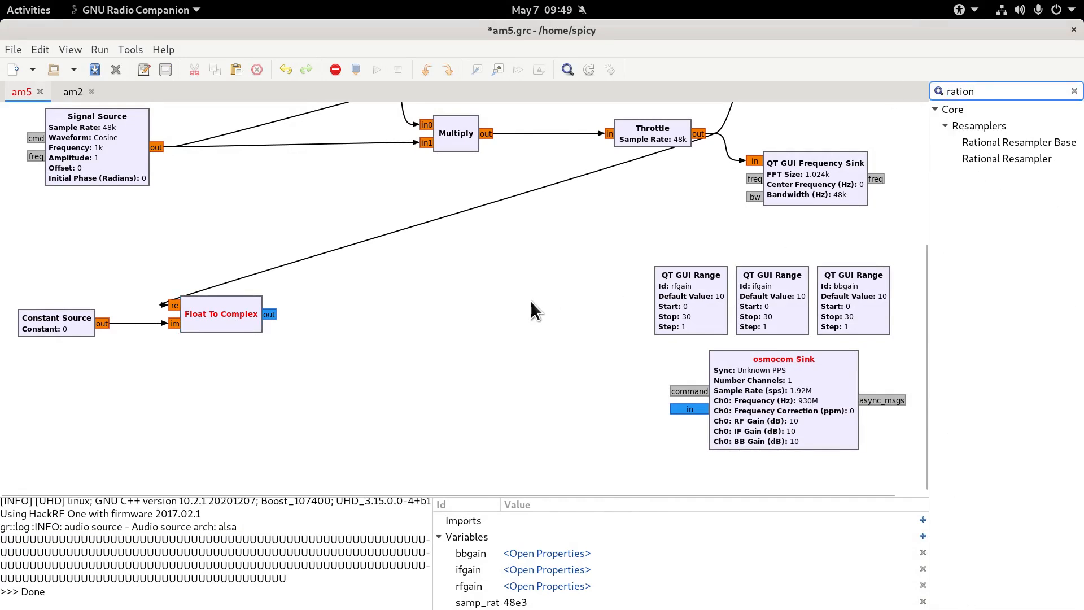
{"action": "double_click", "coordinate": [999, 158]}
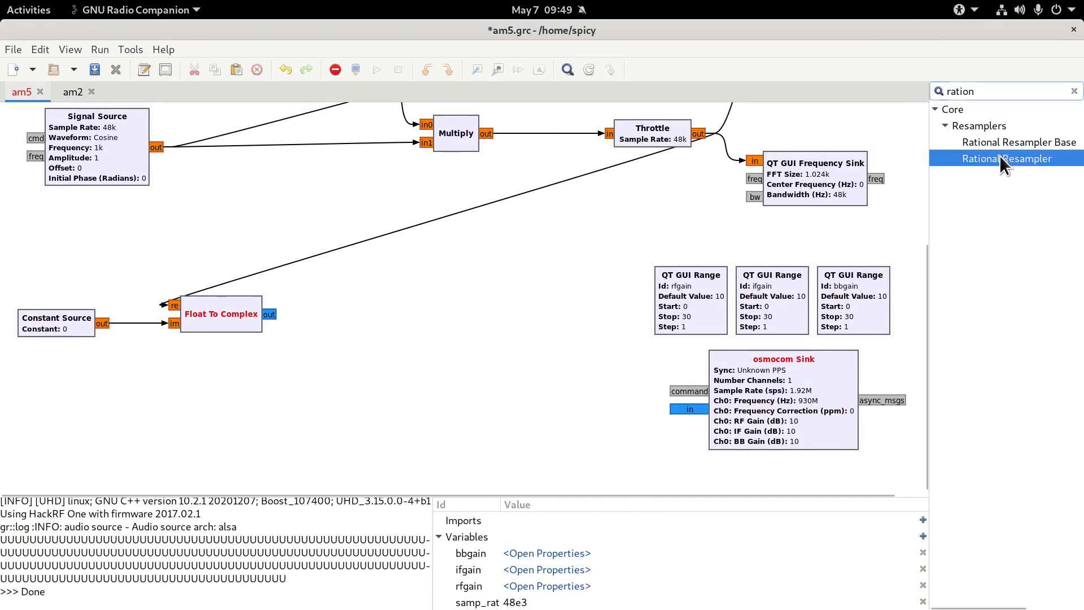
{"action": "left_click_drag", "start_coordinate": [529, 395], "coordinate": [437, 331]}
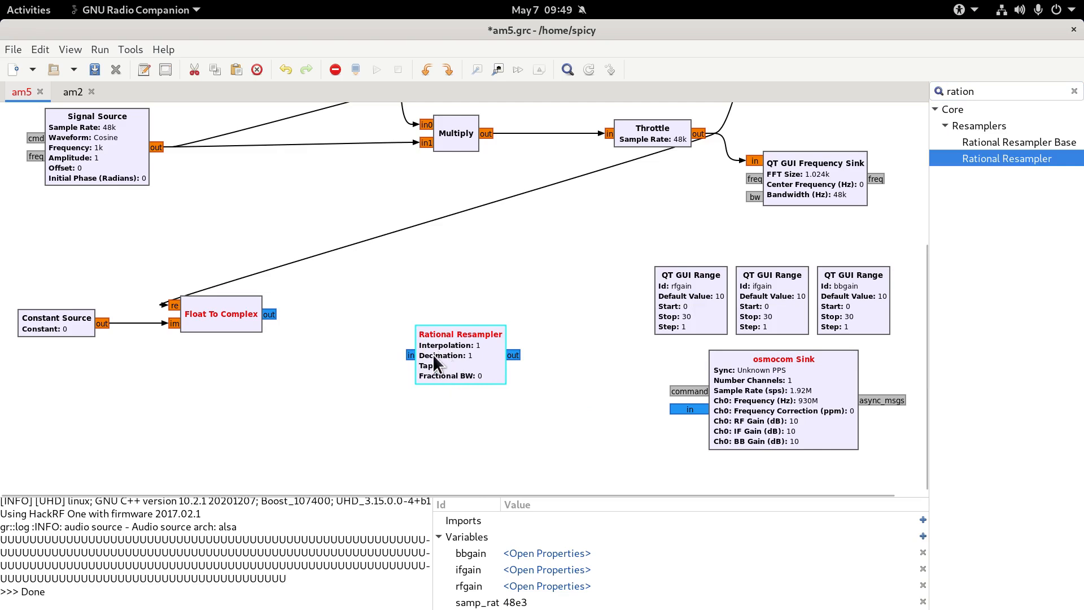
Set the Rational Resampler's interpolation to 40 and connect it between Float To Complex and the osmocom Sink
{"action": "double_click", "coordinate": [433, 355]}
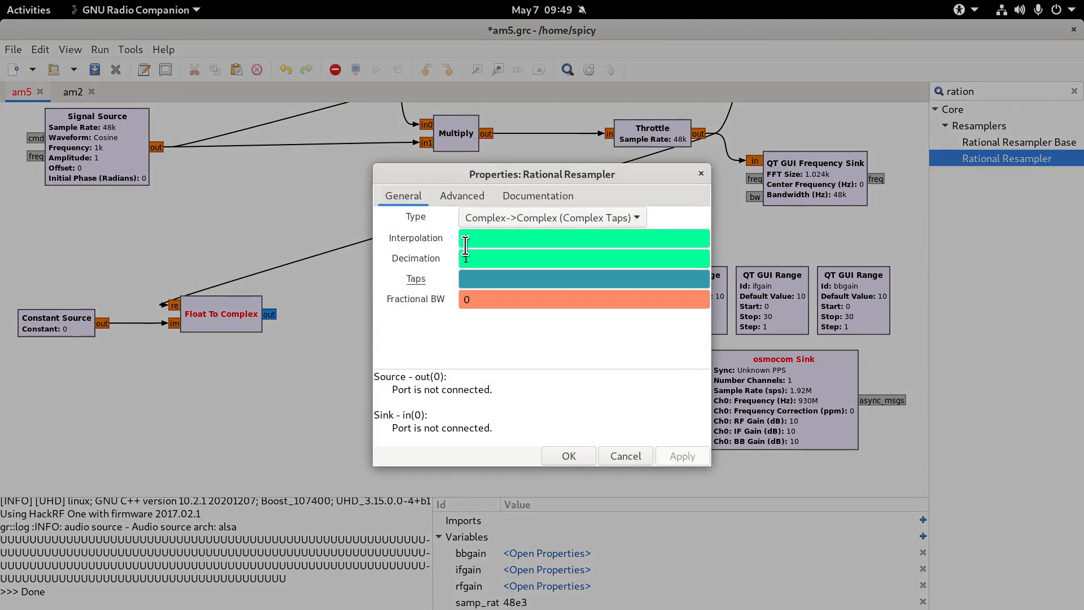
{"action": "double_click", "coordinate": [485, 239]}
{"action": "type", "text": "40"}
{"action": "key", "text": "Return"}
{"action": "left_click_drag", "start_coordinate": [272, 314], "coordinate": [410, 354]}
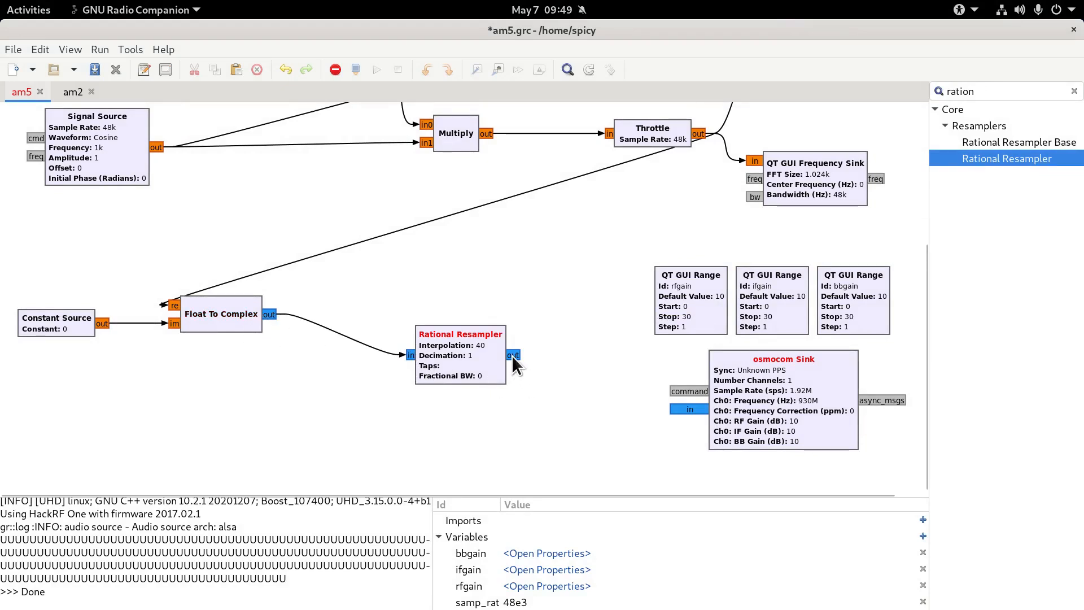
{"action": "left_click", "coordinate": [679, 408]}
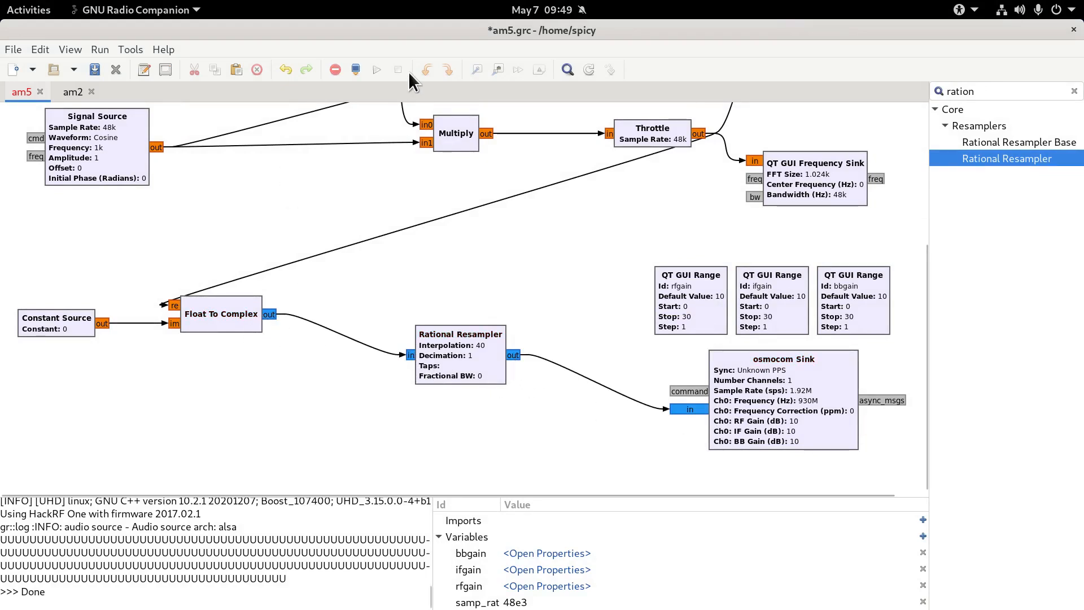
Run the resampled flowgraph and check its plots with rfgain at 4 and ifgain at 5
{"action": "left_click", "coordinate": [376, 69]}
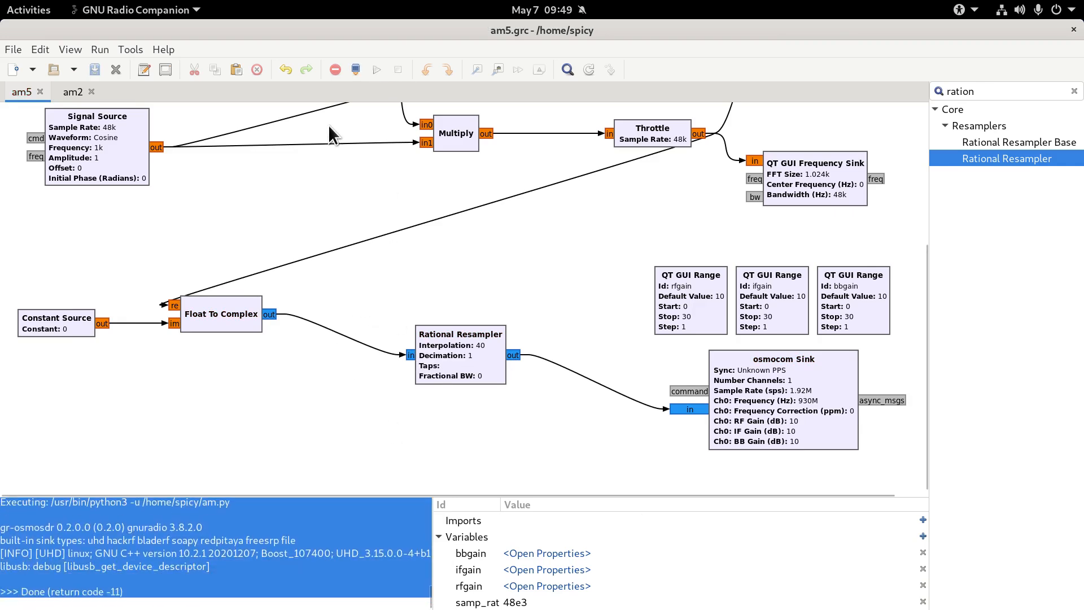
{"action": "left_click", "coordinate": [380, 70]}
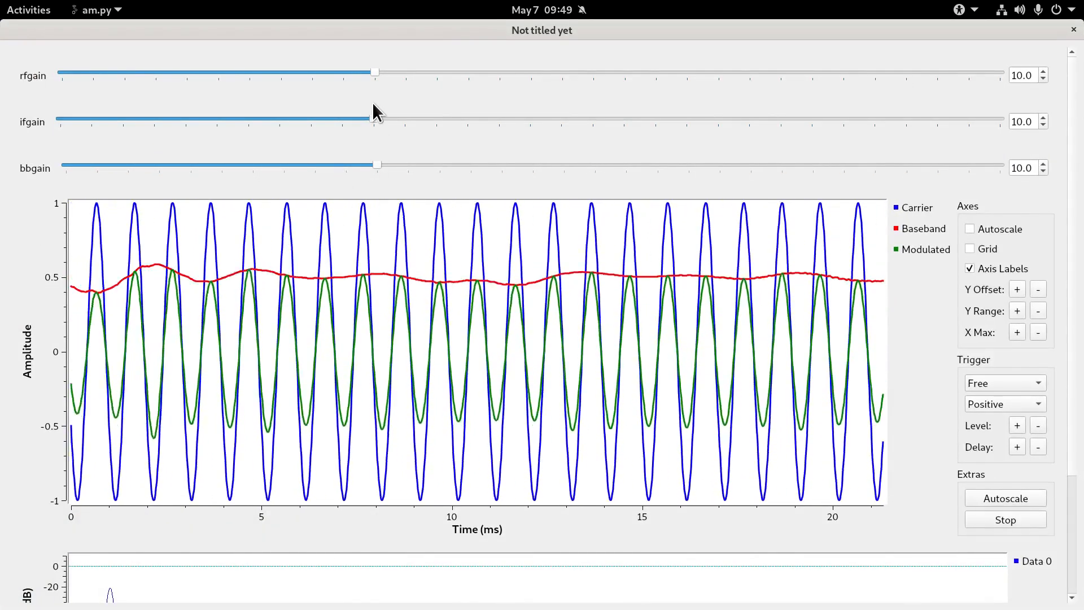
{"action": "left_click_drag", "start_coordinate": [374, 118], "coordinate": [217, 121]}
{"action": "left_click_drag", "start_coordinate": [375, 72], "coordinate": [197, 75]}
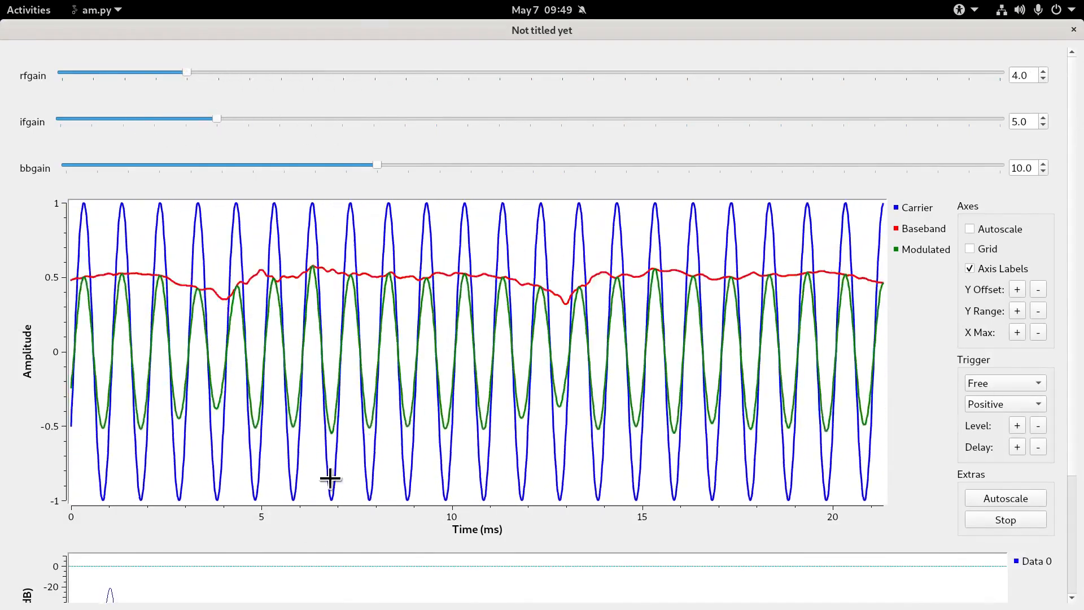
{"action": "scroll", "coordinate": [33, 435], "scroll_direction": "down", "scroll_amount": 5}
{"action": "scroll", "coordinate": [37, 444], "scroll_direction": "up", "scroll_amount": 5}
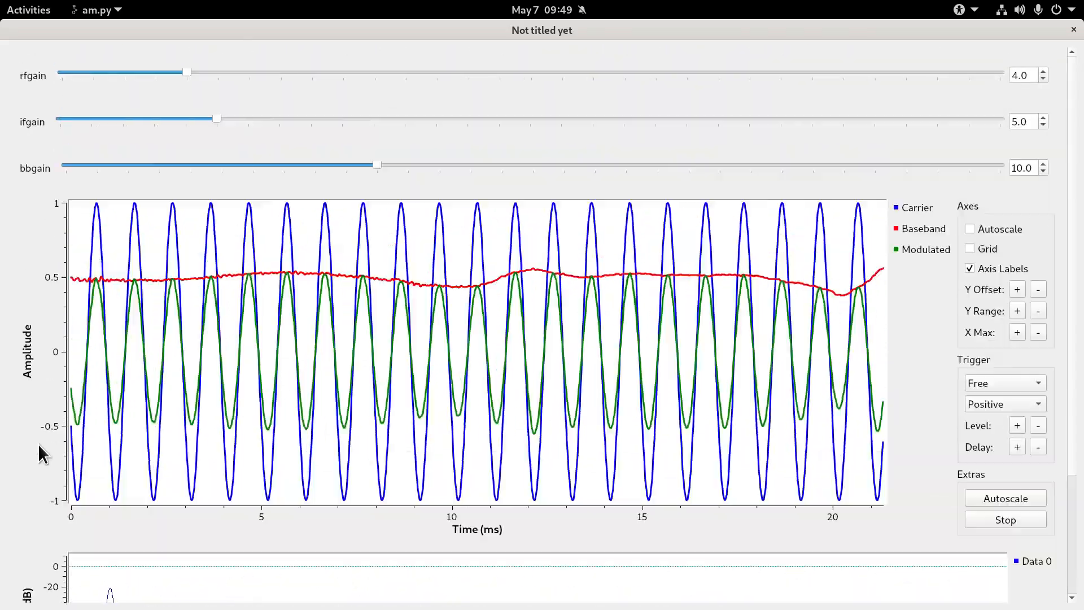
{"action": "scroll", "coordinate": [27, 364], "scroll_direction": "down", "scroll_amount": 5}
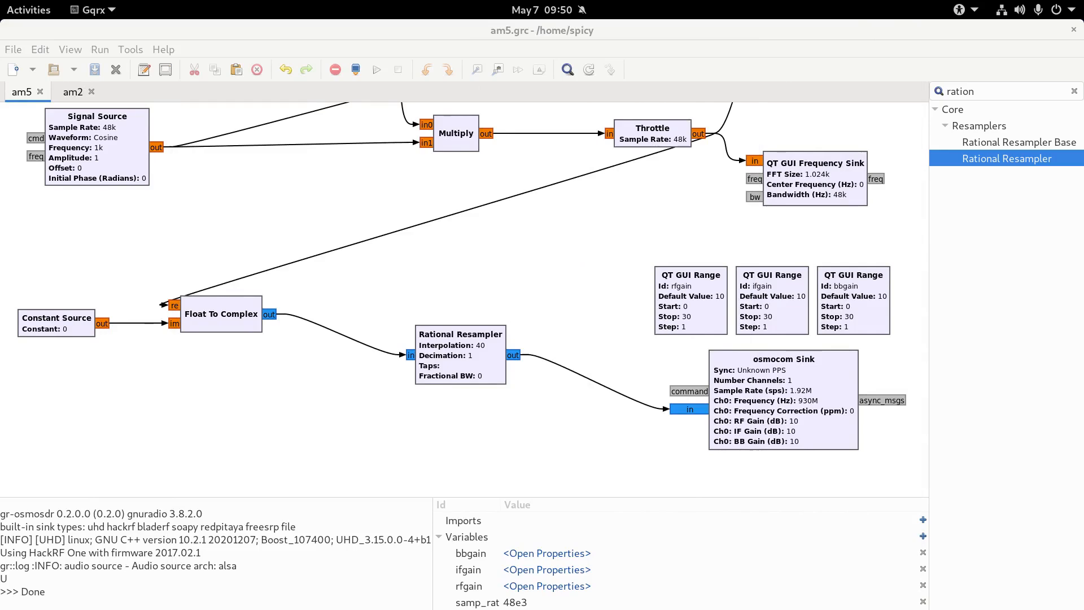
Reposition and narrow the Gqrx receiver window, and return to GNU Radio Companion to run the flowgraph again
{"action": "left_click_drag", "start_coordinate": [1, 136], "coordinate": [317, 35]}
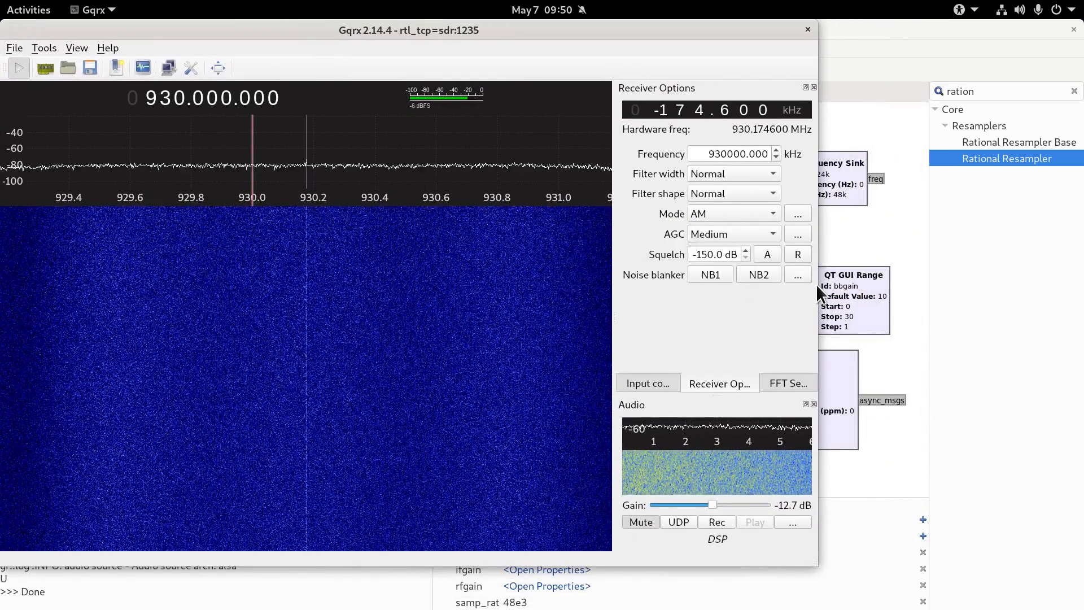
{"action": "mouse_move", "coordinate": [614, 314]}
{"action": "left_mouse_down"}
{"action": "mouse_move", "coordinate": [814, 312]}
{"action": "mouse_move", "coordinate": [574, 317]}
{"action": "mouse_move", "coordinate": [540, 327]}
{"action": "mouse_move", "coordinate": [628, 326]}
{"action": "mouse_move", "coordinate": [610, 325]}
{"action": "left_mouse_up"}
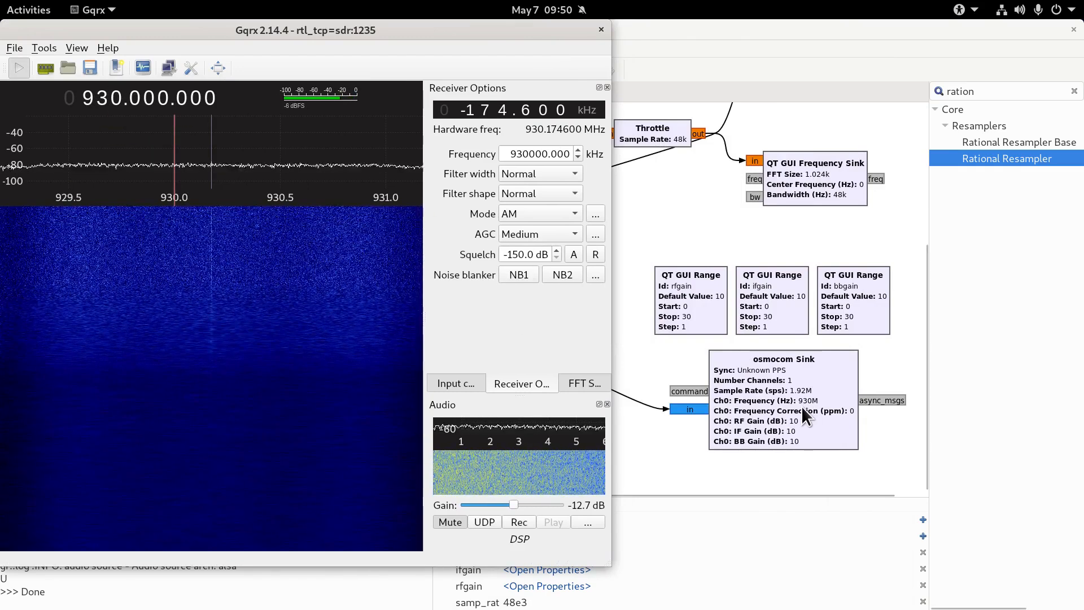
{"action": "left_click", "coordinate": [682, 43]}
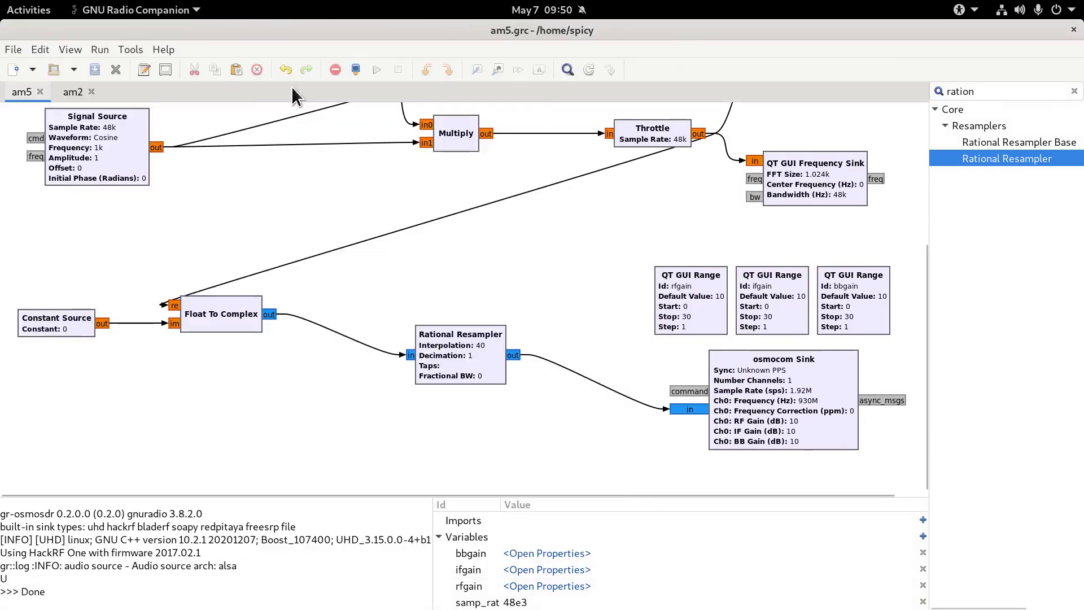
{"action": "left_click", "coordinate": [374, 71]}
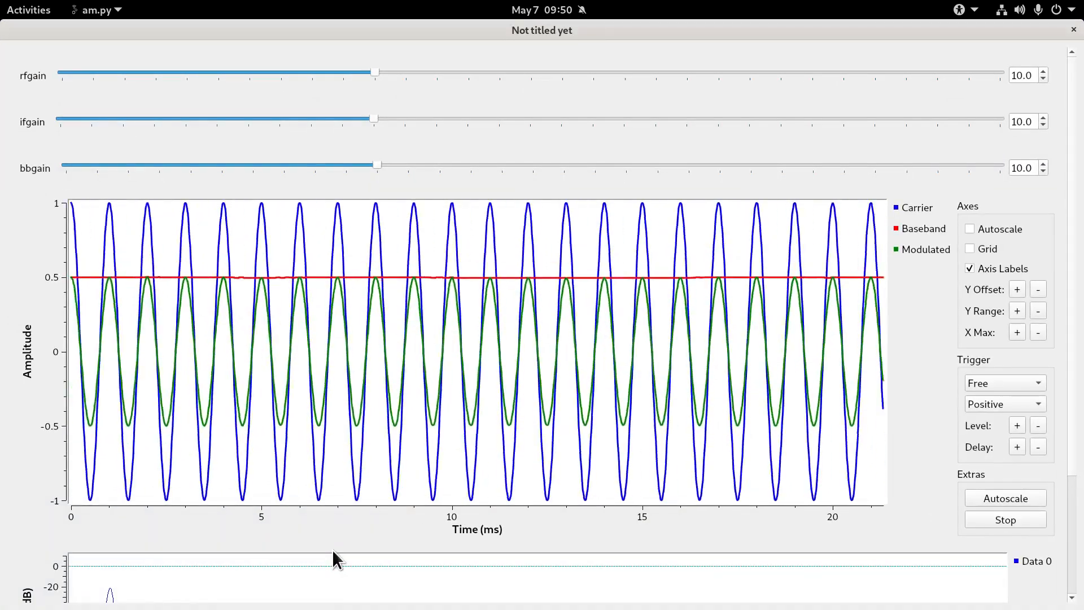
Bring Gqrx forward and place the running flowgraph window beside its spectrum display
{"action": "key", "text": "alt+Tab"}
{"action": "key", "text": "alt+Tab"}
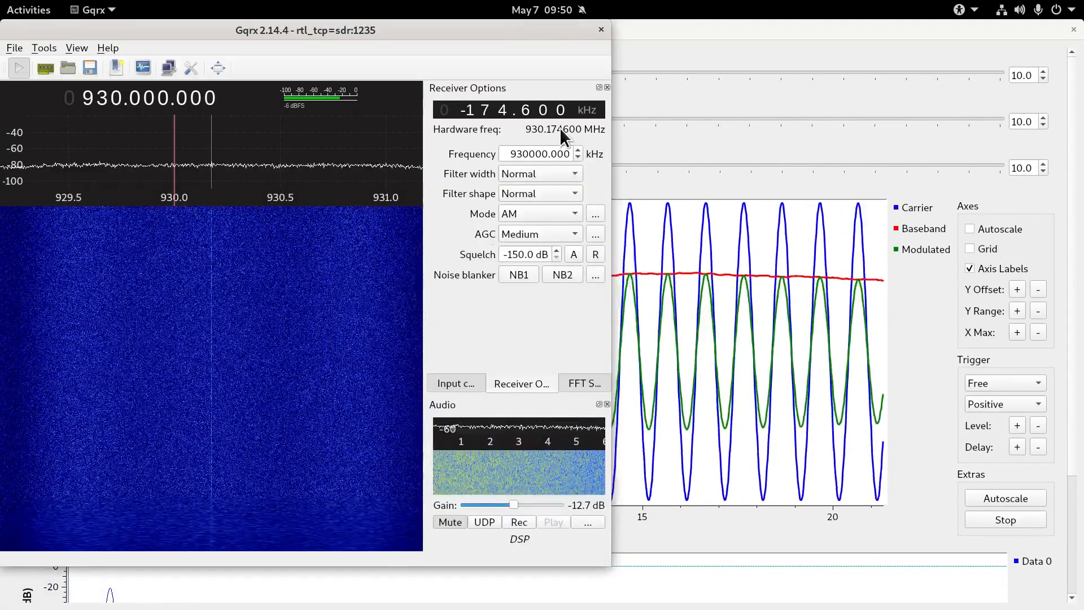
{"action": "left_click", "coordinate": [676, 31]}
{"action": "double_click", "coordinate": [675, 32]}
{"action": "mouse_move", "coordinate": [339, 107]}
{"action": "left_mouse_down"}
{"action": "mouse_move", "coordinate": [572, 53]}
{"action": "mouse_move", "coordinate": [608, 34]}
{"action": "left_mouse_up"}
Set the transmit gains to rfgain 25, ifgain 25 and bbgain 12
{"action": "left_click_drag", "start_coordinate": [666, 168], "coordinate": [555, 168]}
{"action": "left_click_drag", "start_coordinate": [665, 120], "coordinate": [876, 120]}
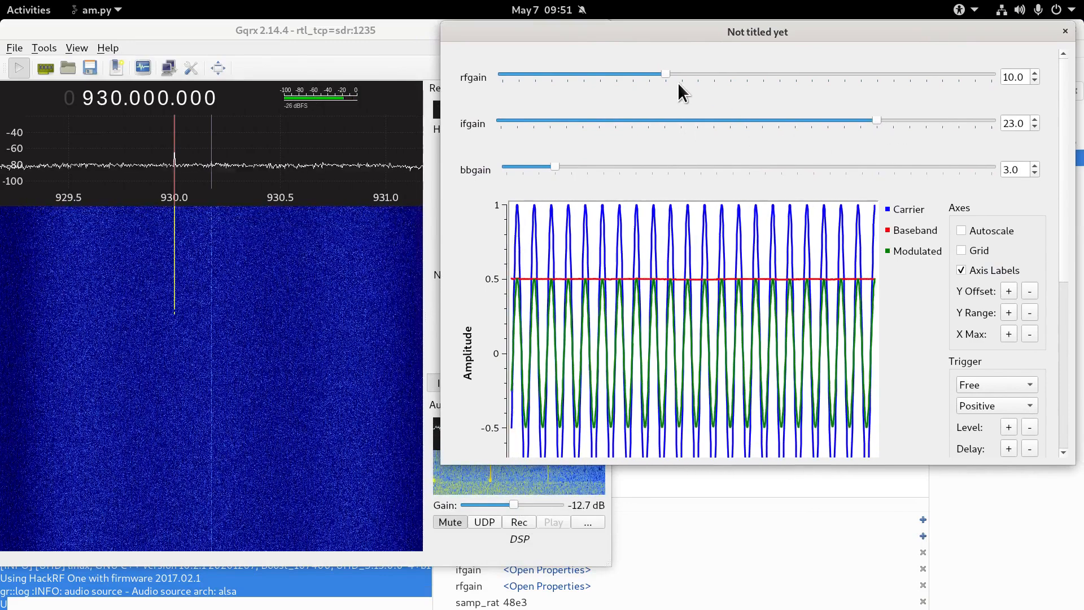
{"action": "mouse_move", "coordinate": [665, 74]}
{"action": "left_mouse_down"}
{"action": "mouse_move", "coordinate": [835, 91]}
{"action": "mouse_move", "coordinate": [920, 79]}
{"action": "left_mouse_up"}
{"action": "mouse_move", "coordinate": [882, 117]}
{"action": "left_mouse_down"}
{"action": "mouse_move", "coordinate": [859, 117]}
{"action": "mouse_move", "coordinate": [919, 119]}
{"action": "left_mouse_up"}
{"action": "mouse_move", "coordinate": [556, 167]}
{"action": "left_mouse_down"}
{"action": "mouse_move", "coordinate": [930, 160]}
{"action": "mouse_move", "coordinate": [709, 175]}
{"action": "left_mouse_up"}
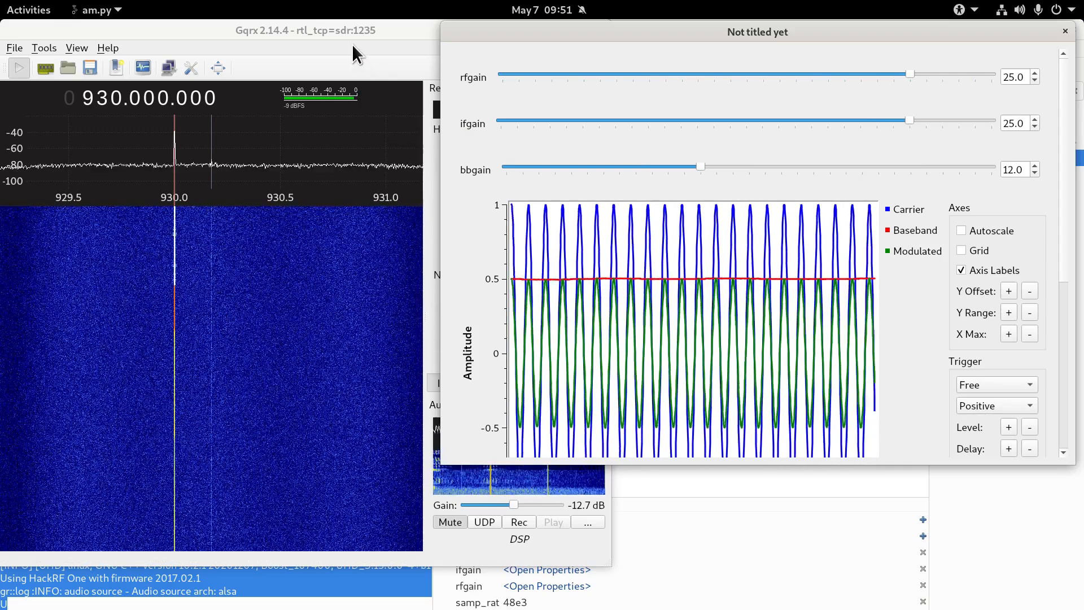
Zoom the Gqrx spectrum in around 930 MHz and tune the receiver to 930.000400 MHz
{"action": "left_click", "coordinate": [352, 45]}
{"action": "scroll", "coordinate": [170, 198], "scroll_direction": "up", "scroll_amount": 20}
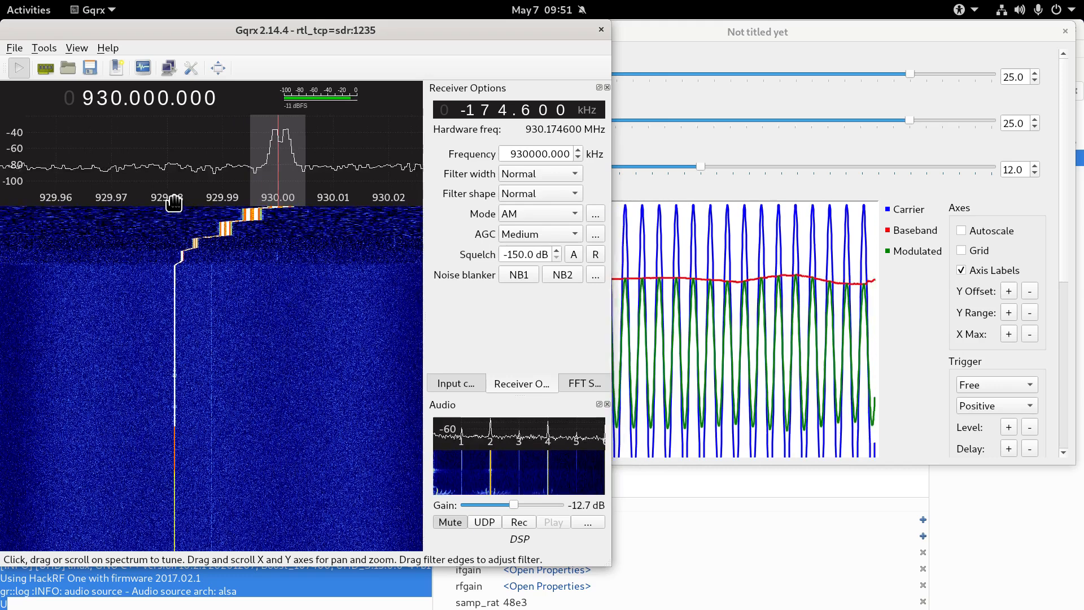
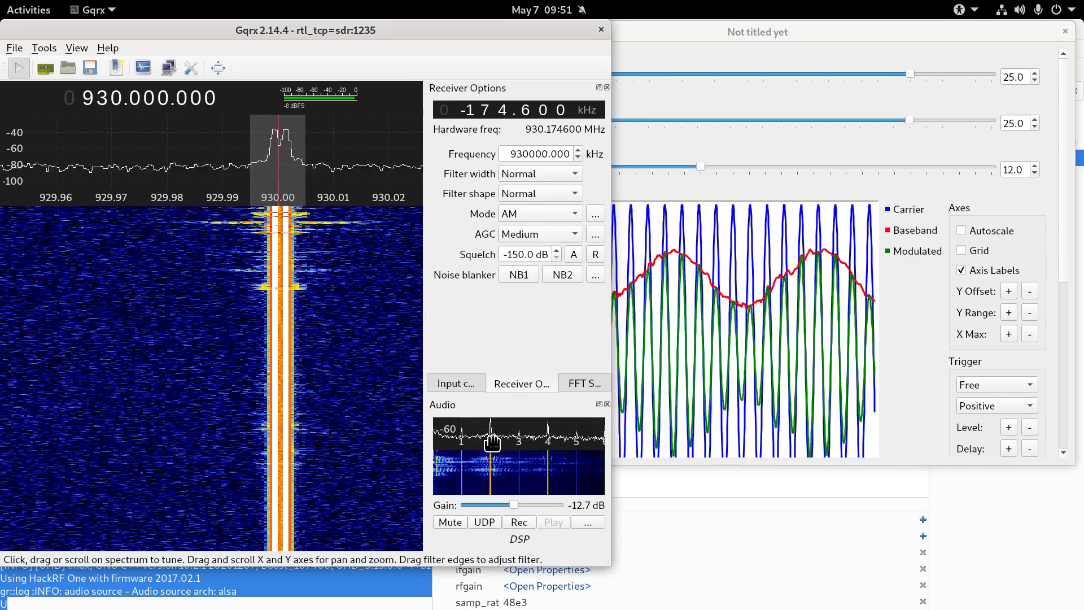
{"action": "mouse_move", "coordinate": [274, 164]}
{"action": "left_mouse_down"}
{"action": "mouse_move", "coordinate": [298, 153]}
{"action": "mouse_move", "coordinate": [277, 158]}
{"action": "left_mouse_up"}
Reduce bbgain to 3 and ifgain to 16, and close the running flowgraph window
{"action": "left_click", "coordinate": [792, 66]}
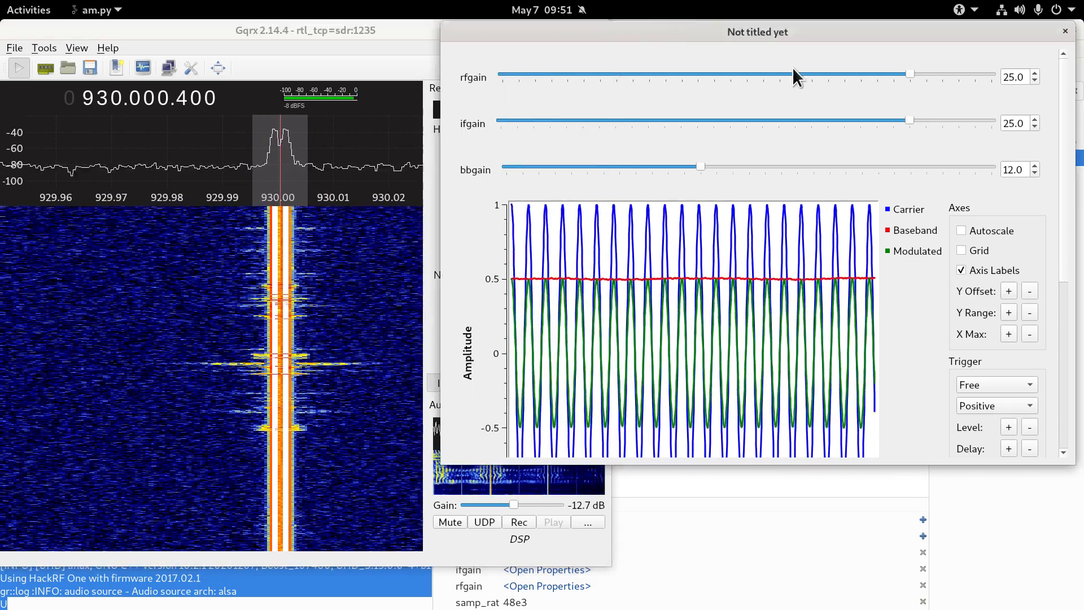
{"action": "left_click_drag", "start_coordinate": [692, 165], "coordinate": [562, 168]}
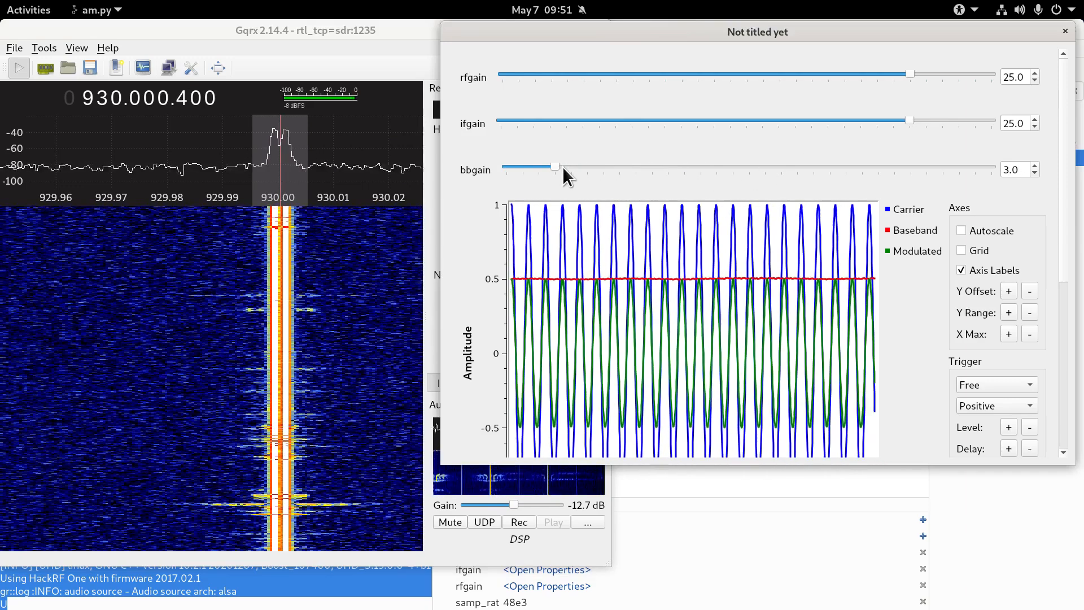
{"action": "left_click_drag", "start_coordinate": [907, 121], "coordinate": [772, 126]}
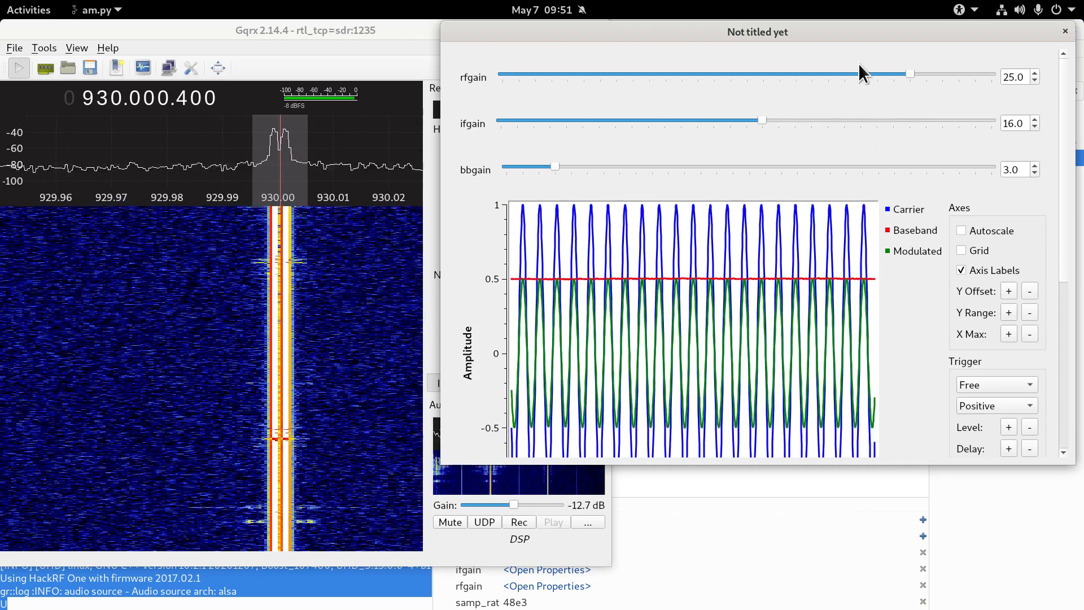
{"action": "left_click", "coordinate": [1065, 33]}
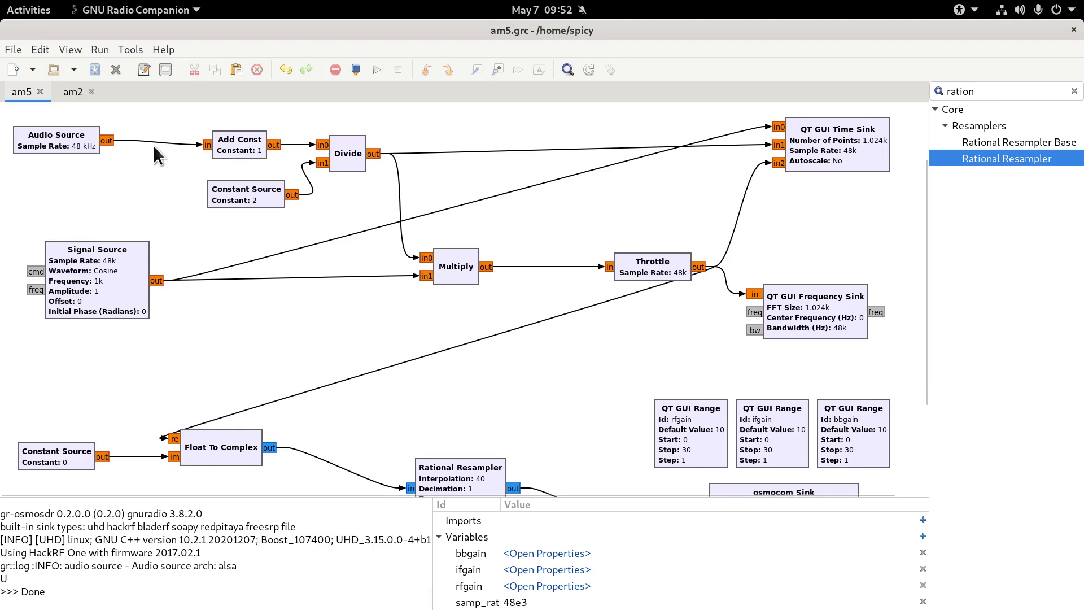
Reposition the QT GUI Frequency Sink, Audio Source and Signal Source blocks to tidy the flowgraph layout
{"action": "left_click", "coordinate": [816, 301]}
{"action": "left_click_drag", "start_coordinate": [817, 292], "coordinate": [836, 265]}
{"action": "left_click_drag", "start_coordinate": [78, 148], "coordinate": [100, 152]}
{"action": "left_click_drag", "start_coordinate": [73, 279], "coordinate": [66, 286]}
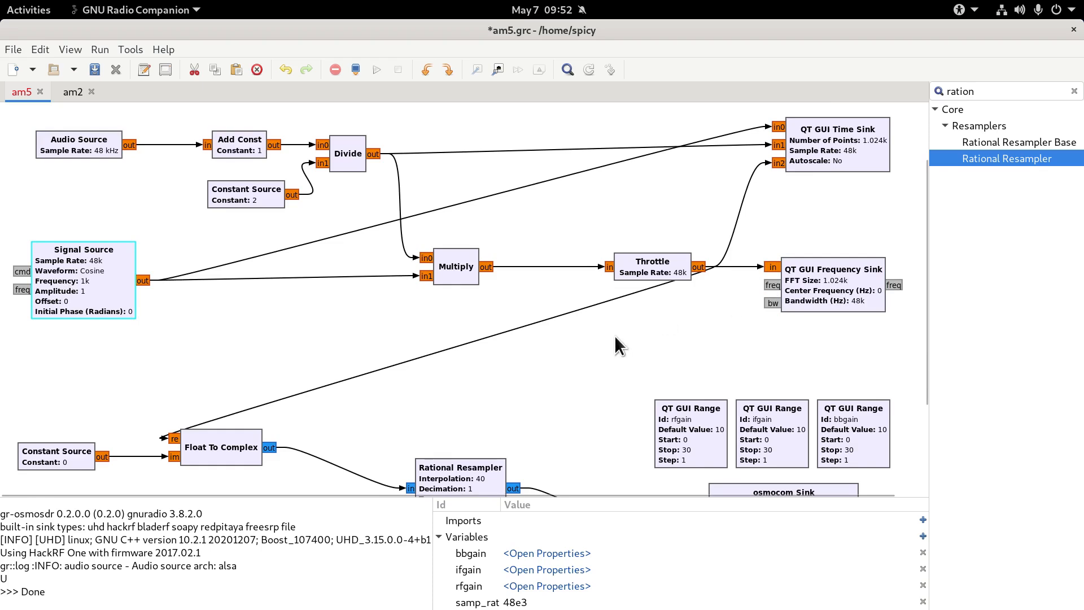
Delete the Signal Source and Multiply blocks from the flowgraph
{"action": "scroll", "coordinate": [615, 345], "scroll_direction": "down", "scroll_amount": 3}
{"action": "left_click", "coordinate": [774, 446]}
{"action": "scroll", "coordinate": [796, 388], "scroll_direction": "down", "scroll_amount": 1}
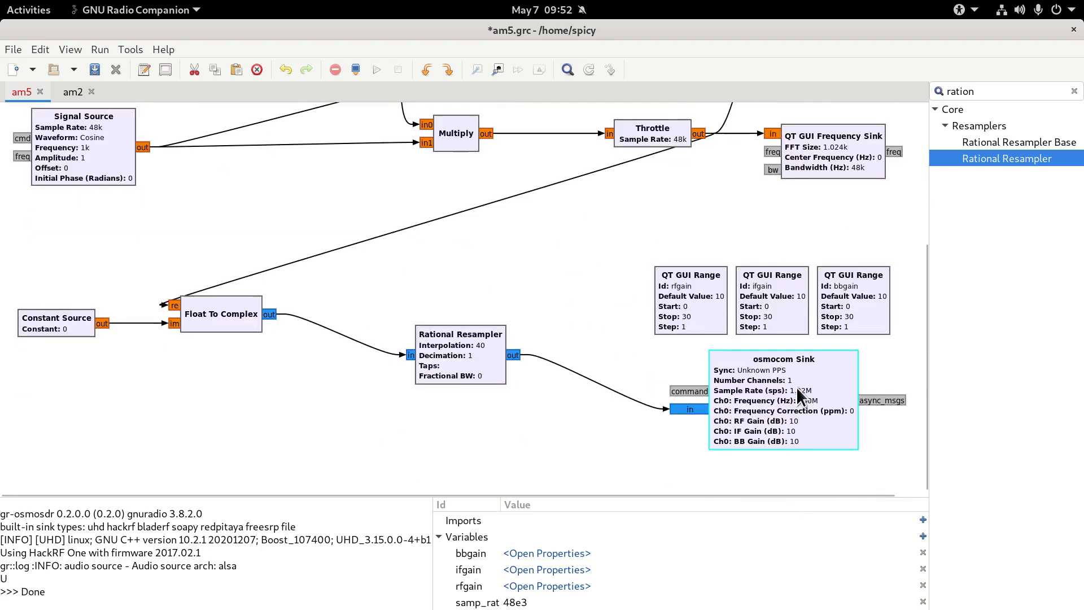
{"action": "scroll", "coordinate": [795, 406], "scroll_direction": "up", "scroll_amount": 1}
{"action": "scroll", "coordinate": [607, 371], "scroll_direction": "up", "scroll_amount": 2}
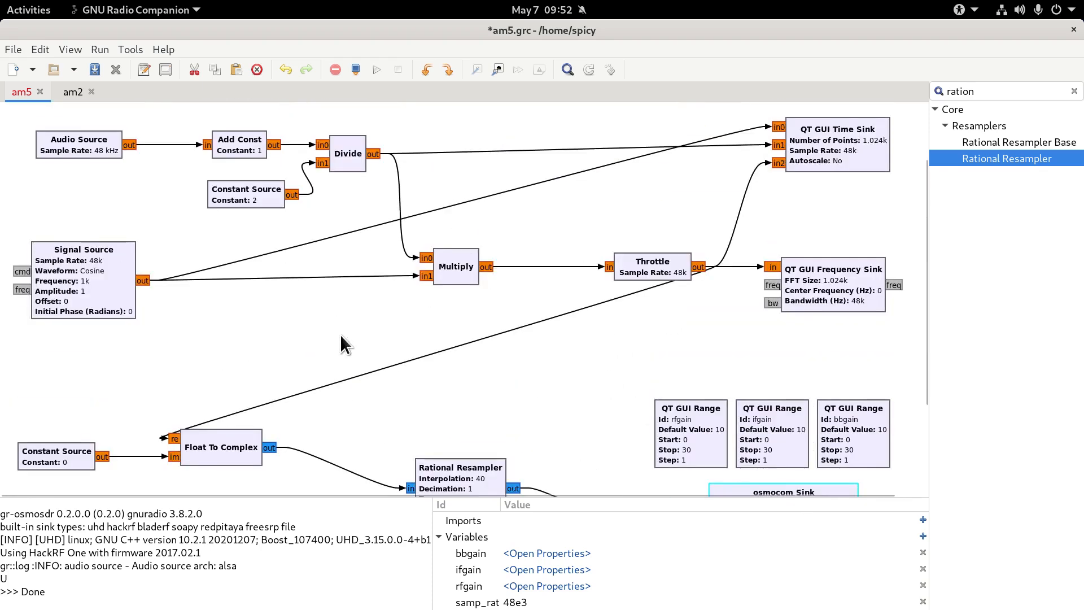
{"action": "left_click", "coordinate": [74, 276]}
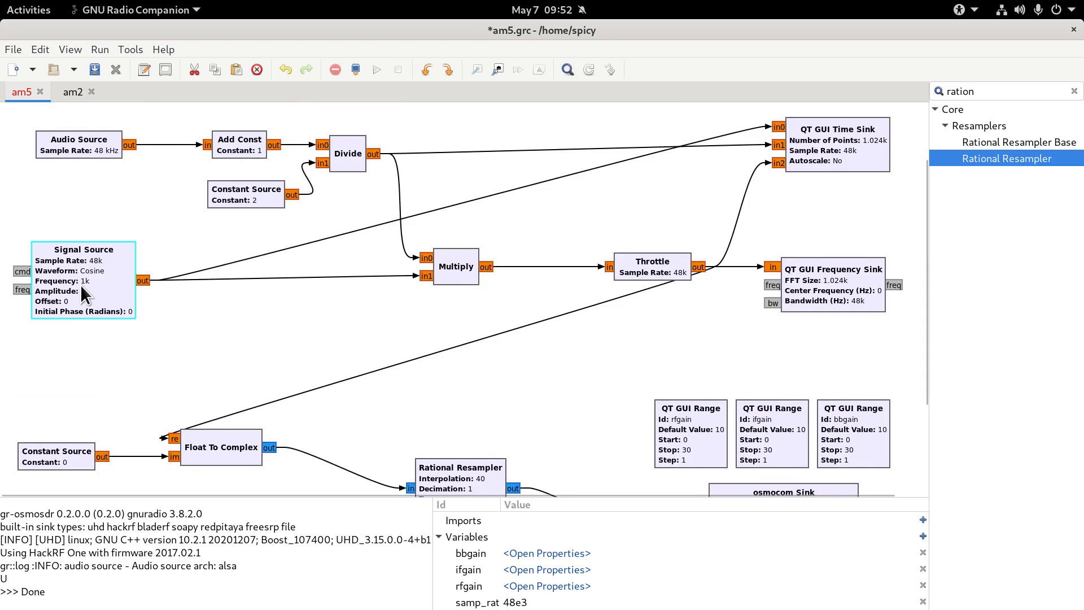
{"action": "key", "text": "Delete"}
{"action": "scroll", "coordinate": [850, 467], "scroll_direction": "down", "scroll_amount": 3}
{"action": "scroll", "coordinate": [819, 457], "scroll_direction": "up", "scroll_amount": 4}
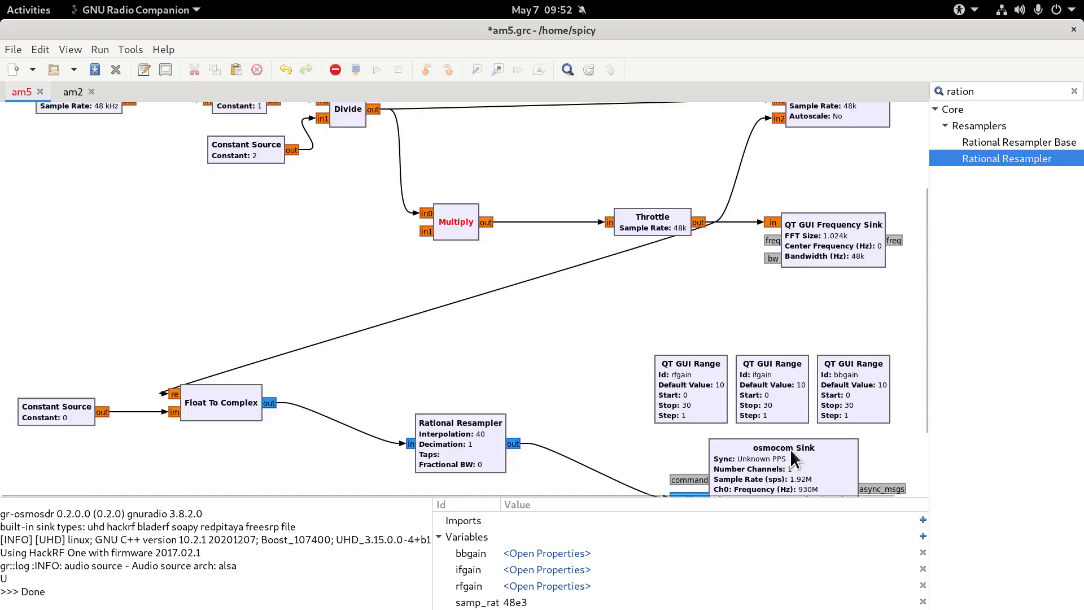
{"action": "left_click", "coordinate": [446, 305]}
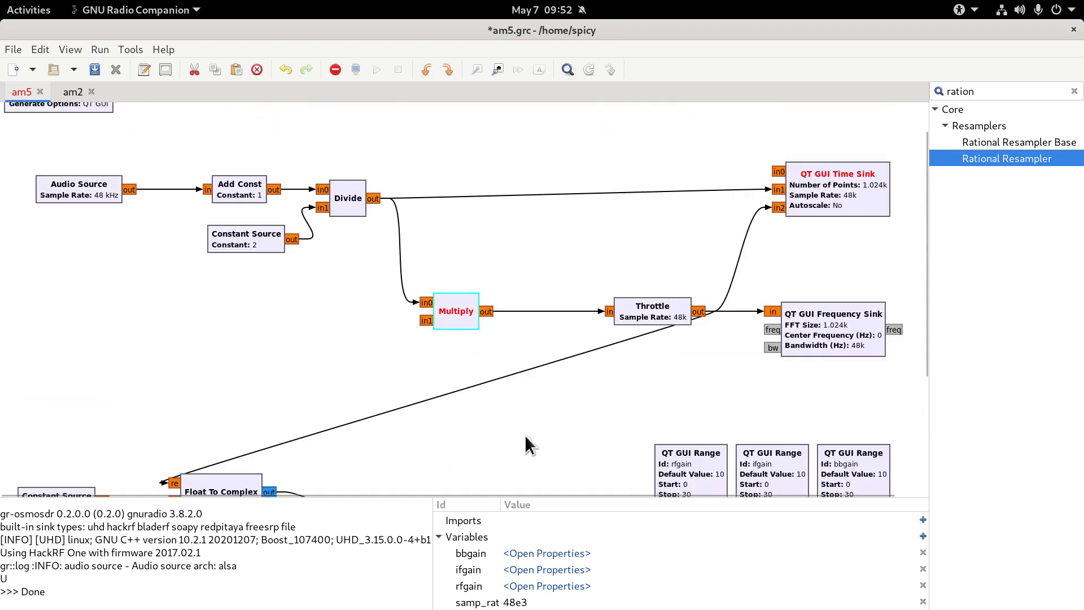
{"action": "key", "text": "Delete"}
Delete the Throttle and QT GUI Frequency Sink blocks from the flowgraph
{"action": "left_click_drag", "start_coordinate": [647, 300], "coordinate": [612, 318]}
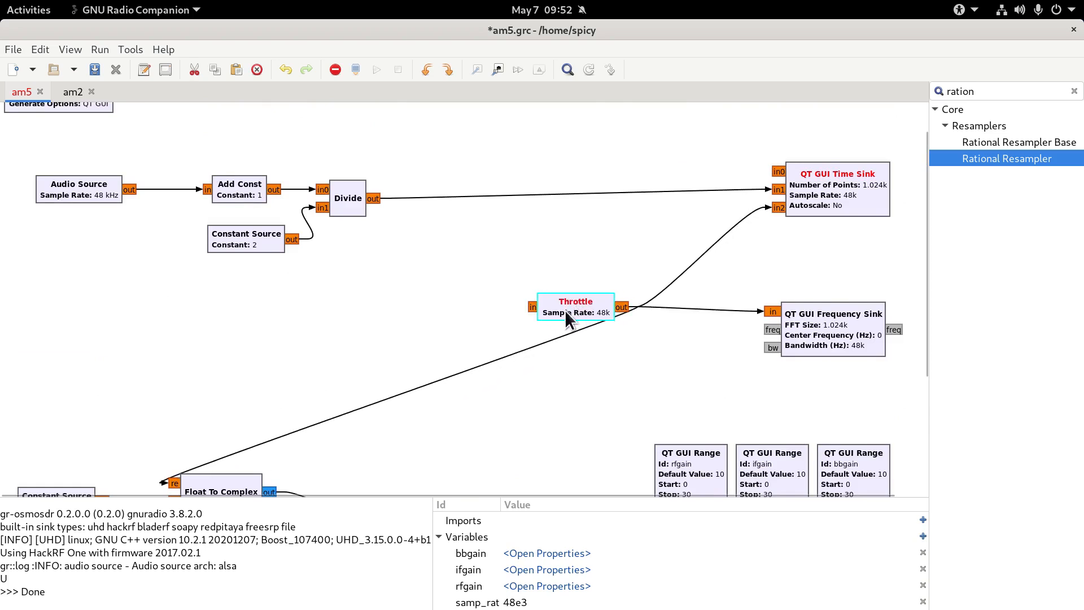
{"action": "scroll", "coordinate": [624, 405], "scroll_direction": "down", "scroll_amount": 5}
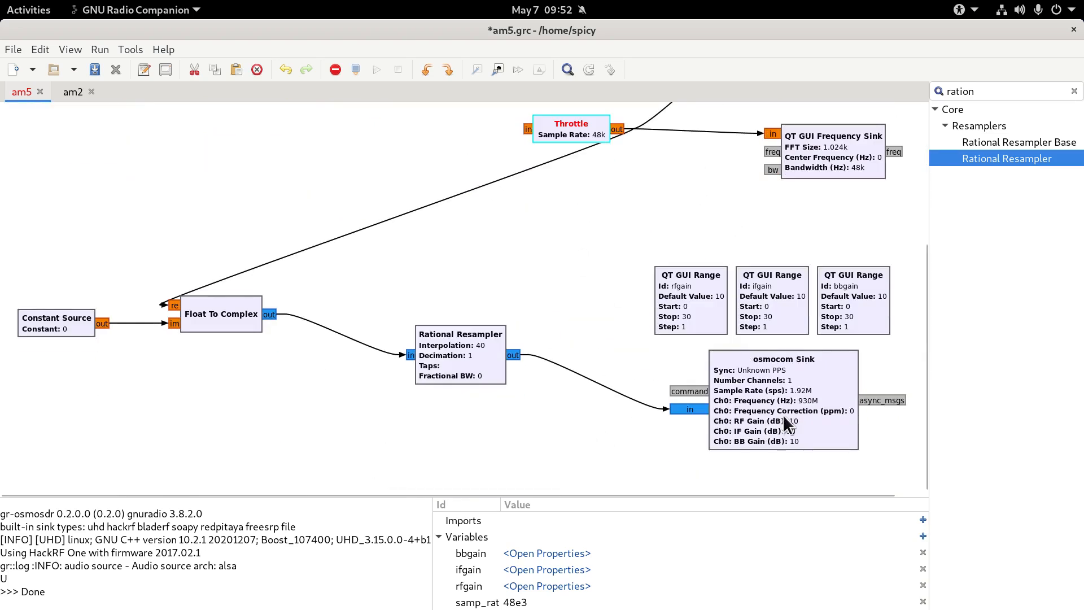
{"action": "scroll", "coordinate": [771, 404], "scroll_direction": "up", "scroll_amount": 6}
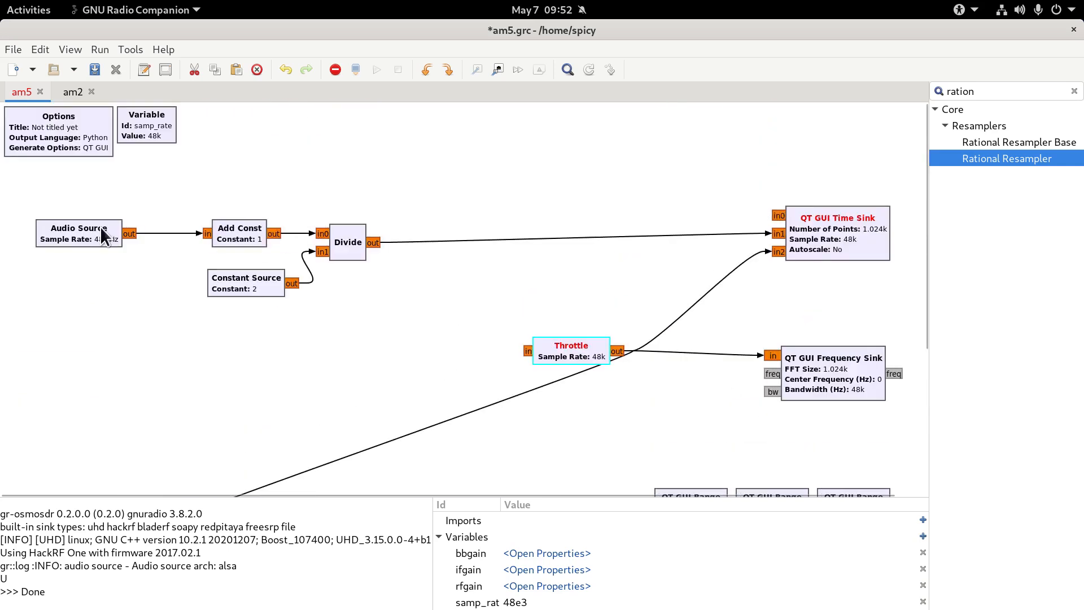
{"action": "scroll", "coordinate": [816, 429], "scroll_direction": "down", "scroll_amount": 4}
{"action": "scroll", "coordinate": [642, 311], "scroll_direction": "up", "scroll_amount": 1}
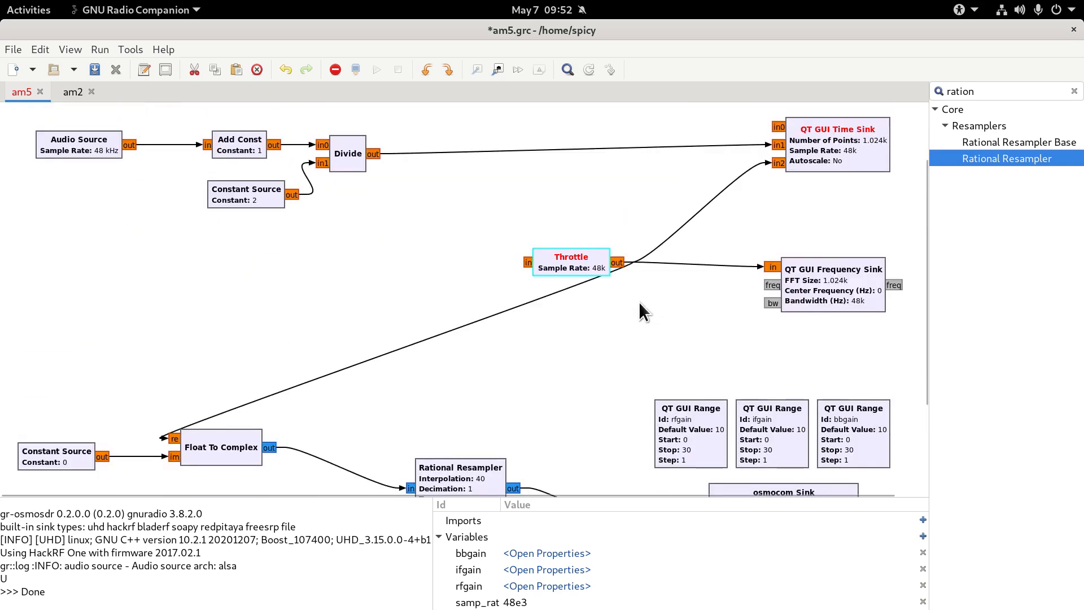
{"action": "key", "text": "Delete"}
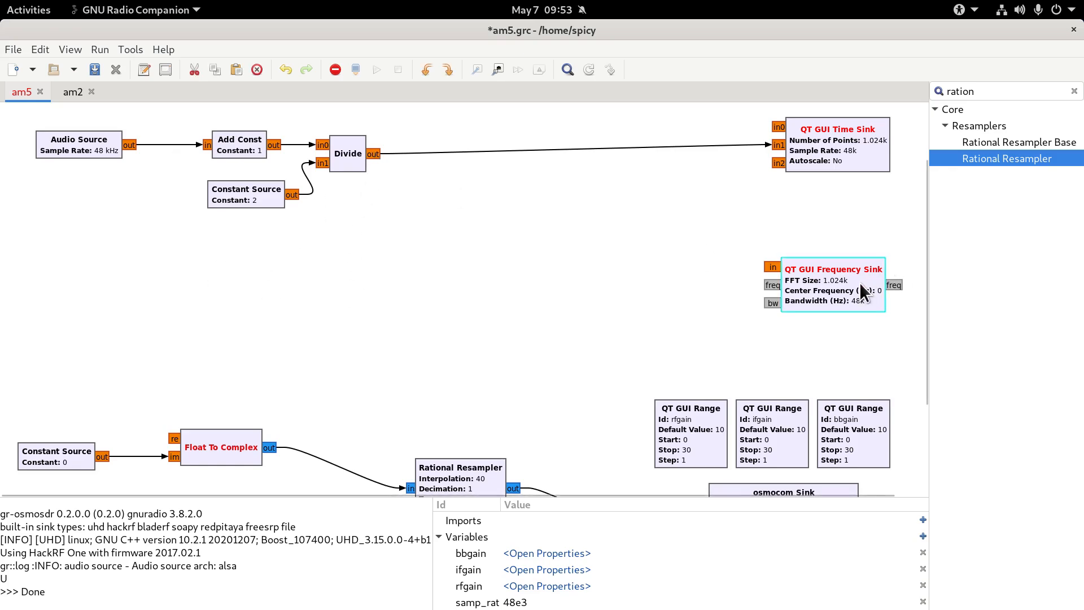
{"action": "key", "text": "Delete"}
Connect the Divide output to the re input of the Float To Complex block
{"action": "scroll", "coordinate": [435, 234], "scroll_direction": "down", "scroll_amount": 1}
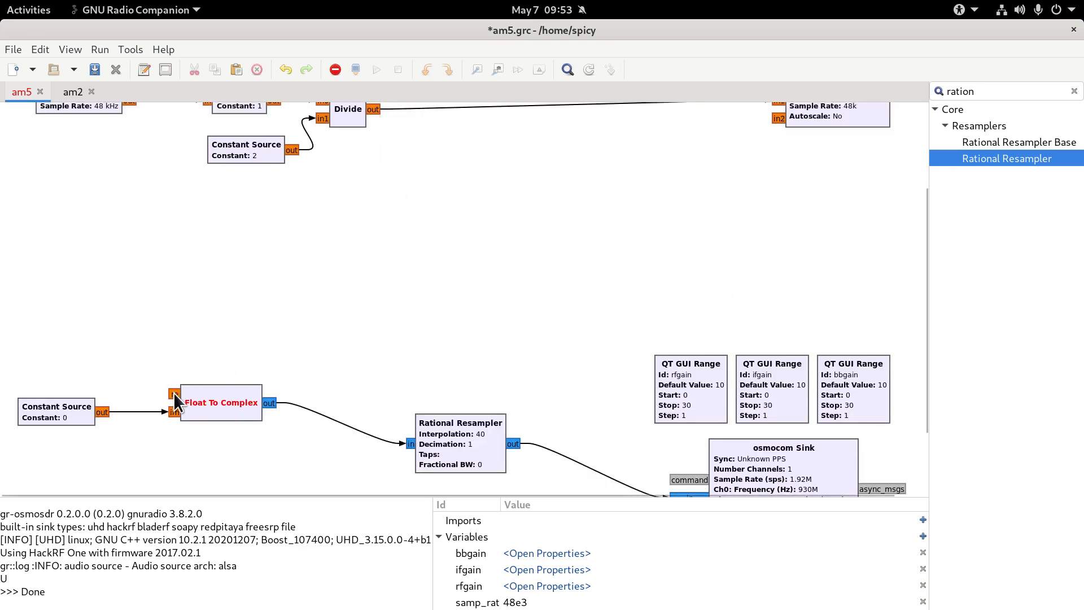
{"action": "scroll", "coordinate": [329, 324], "scroll_direction": "up", "scroll_amount": 1}
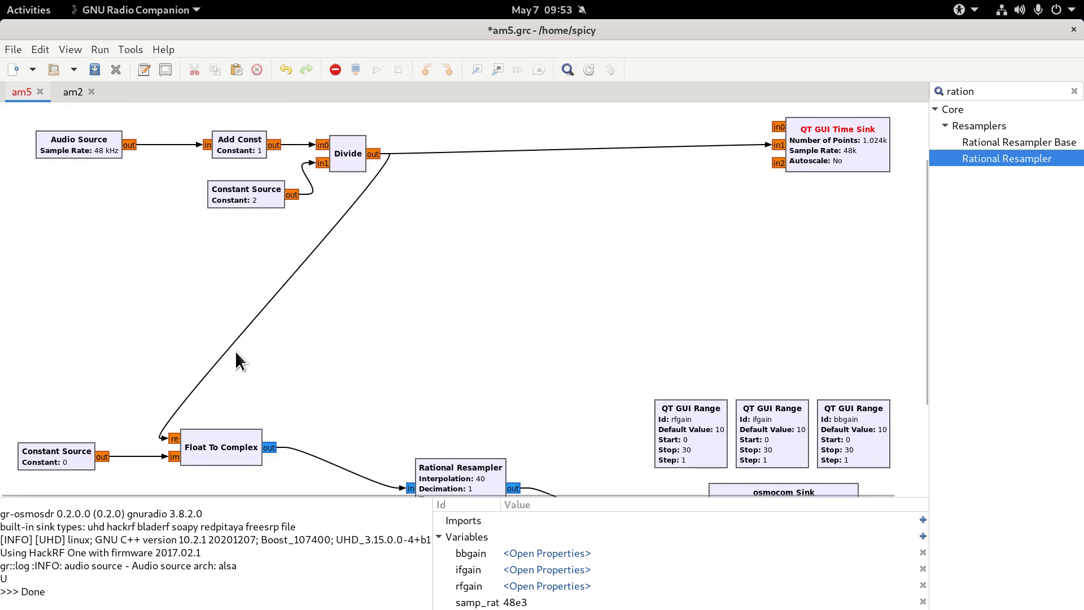
{"action": "scroll", "coordinate": [507, 294], "scroll_direction": "down", "scroll_amount": 2}
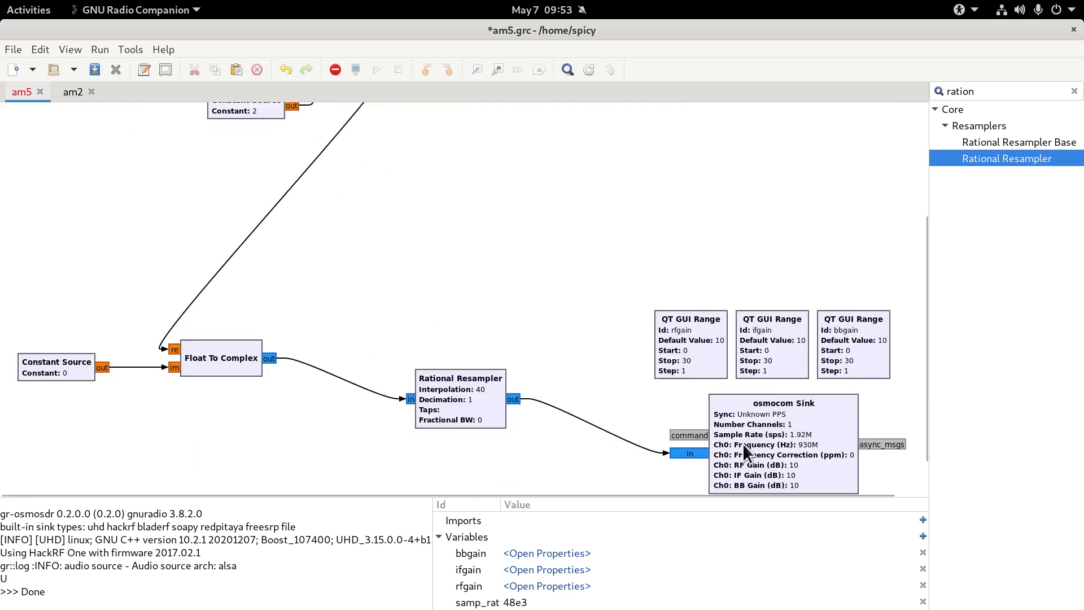
Move the QT GUI Time Sink slightly closer to the Divide block and disable it
{"action": "scroll", "coordinate": [693, 457], "scroll_direction": "down", "scroll_amount": 1}
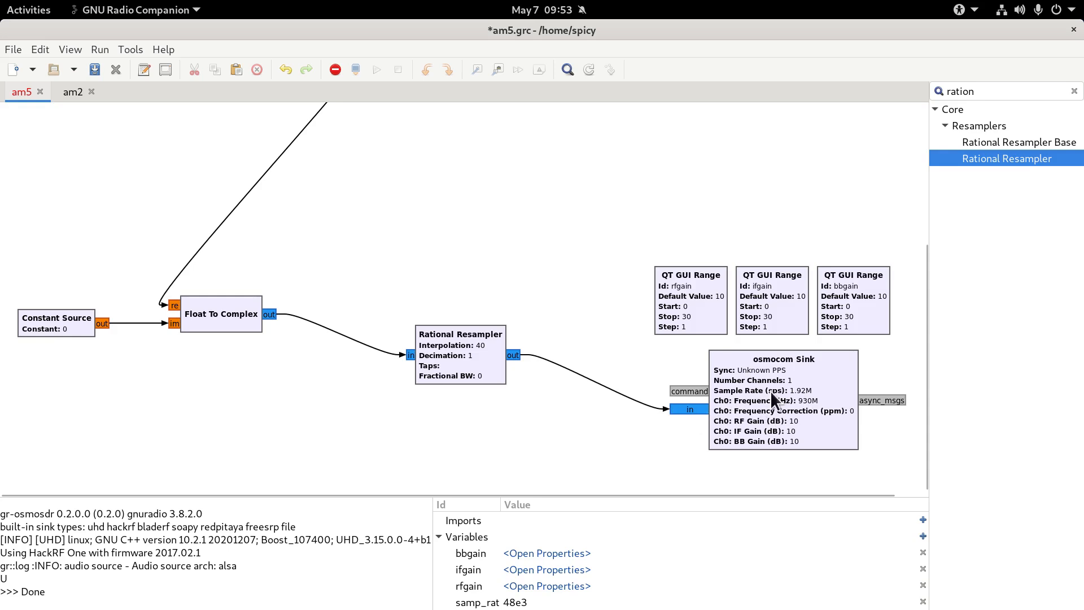
{"action": "scroll", "coordinate": [380, 234], "scroll_direction": "up", "scroll_amount": 3}
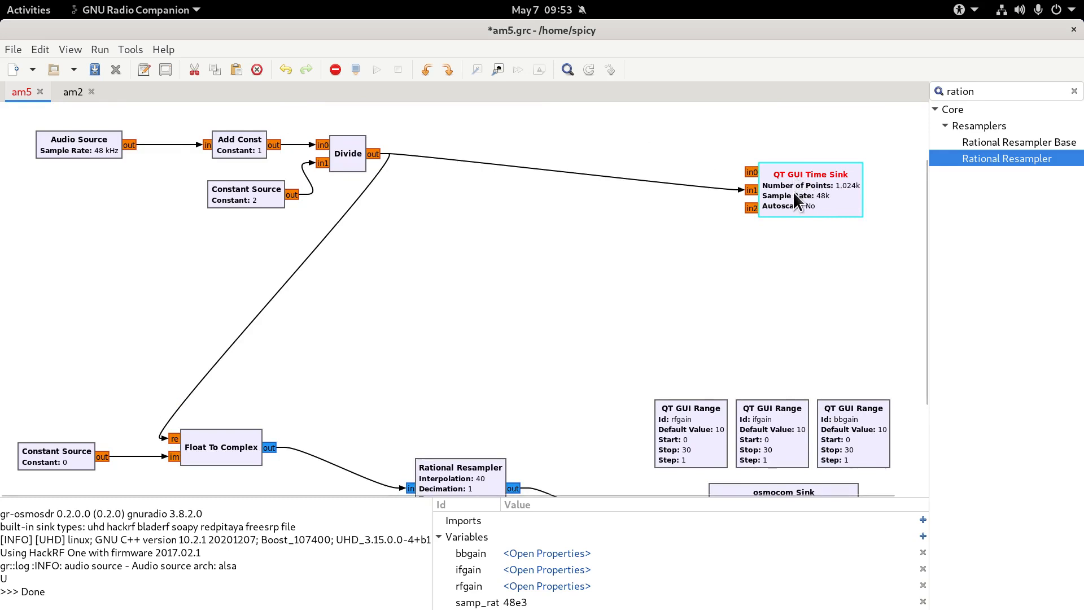
{"action": "key", "text": "d"}
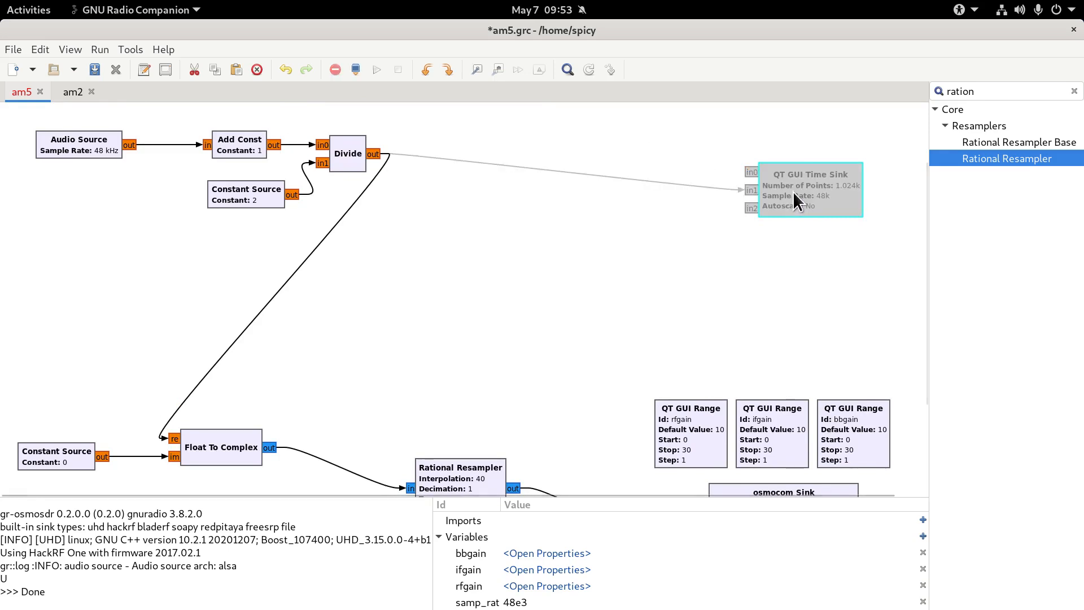
Run the simplified flowgraph and show its gain controls alongside the Gqrx spectrum
{"action": "scroll", "coordinate": [517, 232], "scroll_direction": "down", "scroll_amount": 2}
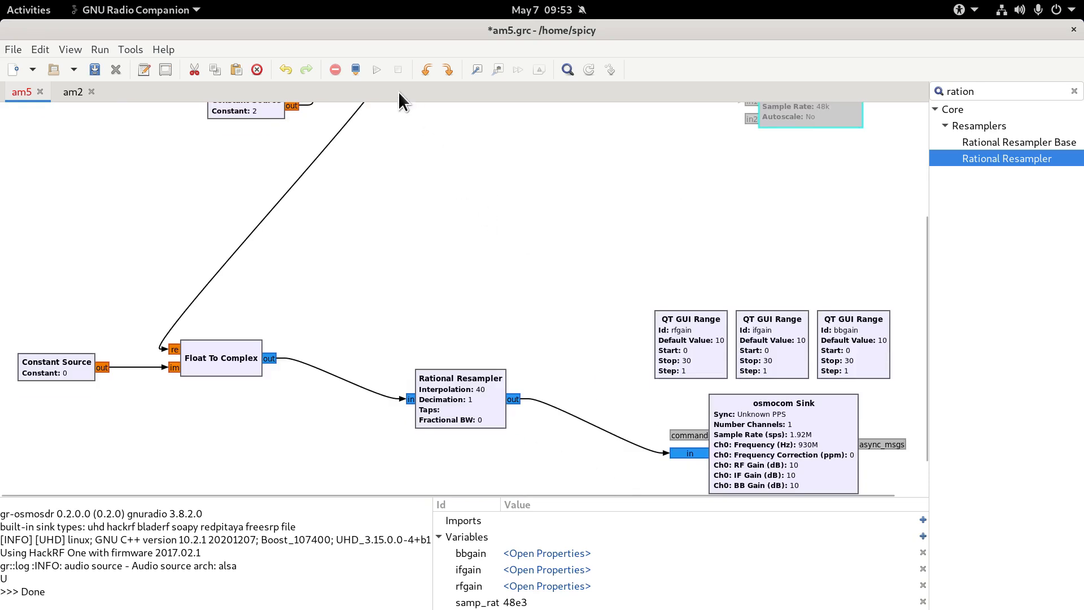
{"action": "left_click", "coordinate": [377, 72]}
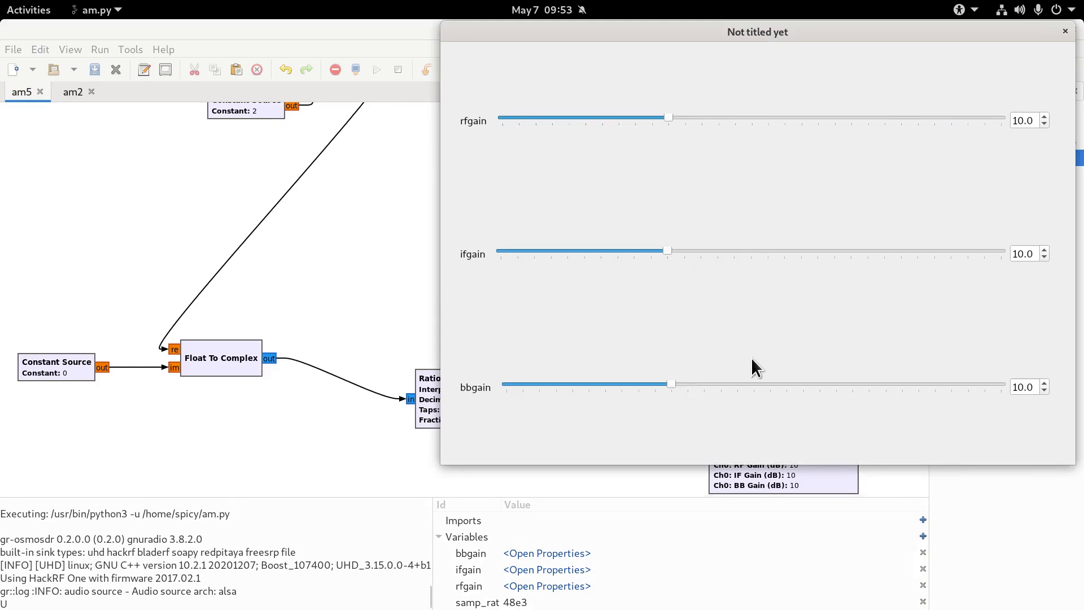
{"action": "key", "text": "alt+Tab"}
{"action": "key", "text": "alt+Tab"}
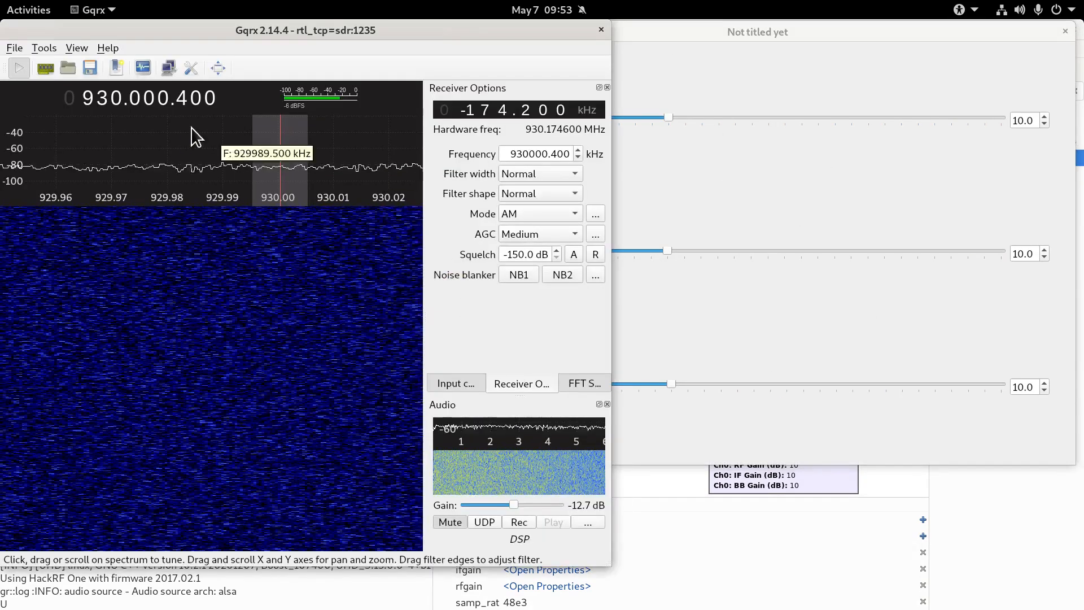
{"action": "left_click", "coordinate": [733, 29]}
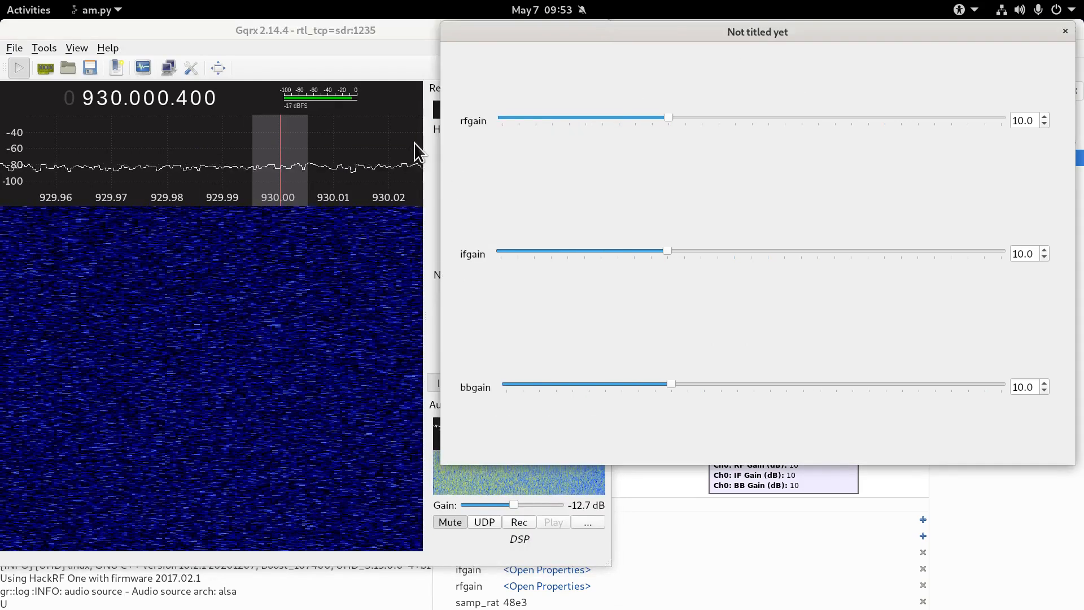
Set the transmit gains to rfgain 20, ifgain 23 and bbgain 9
{"action": "left_click", "coordinate": [703, 252]}
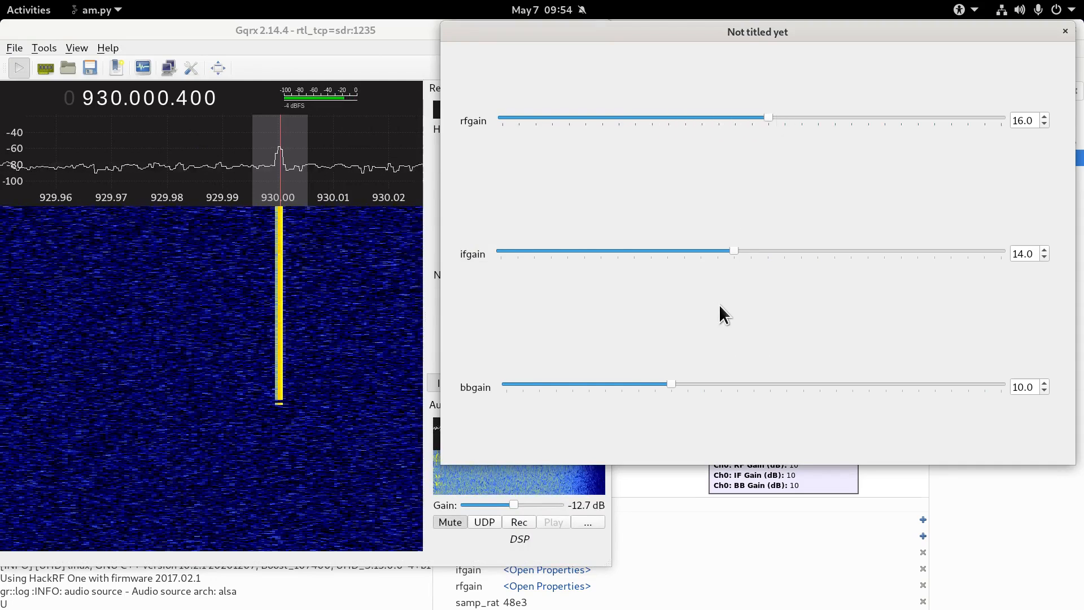
{"action": "left_click", "coordinate": [700, 387]}
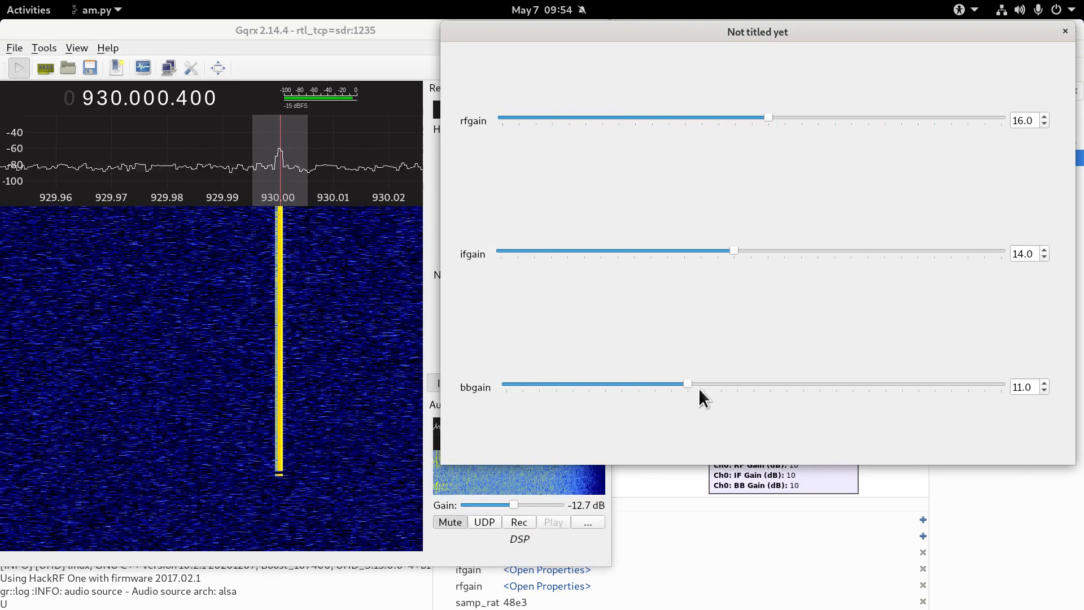
{"action": "left_click_drag", "start_coordinate": [732, 387], "coordinate": [653, 385]}
{"action": "left_click", "coordinate": [792, 250]}
{"action": "left_click", "coordinate": [792, 250]}
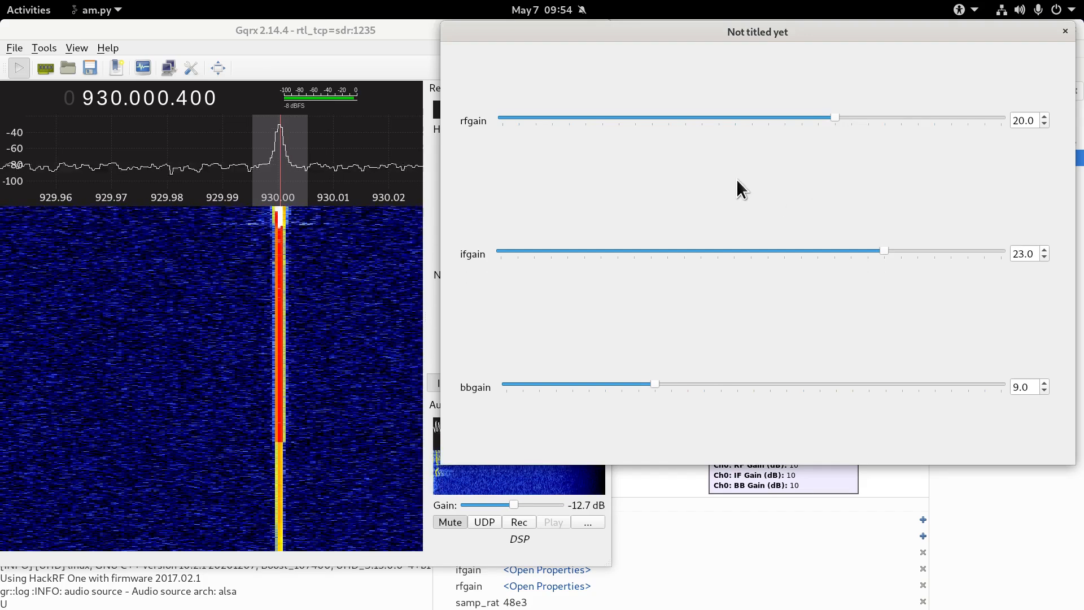
Unmute the Gqrx audio, raise rfgain to 27 and ifgain to 26, and return to Gqrx
{"action": "left_click", "coordinate": [459, 519]}
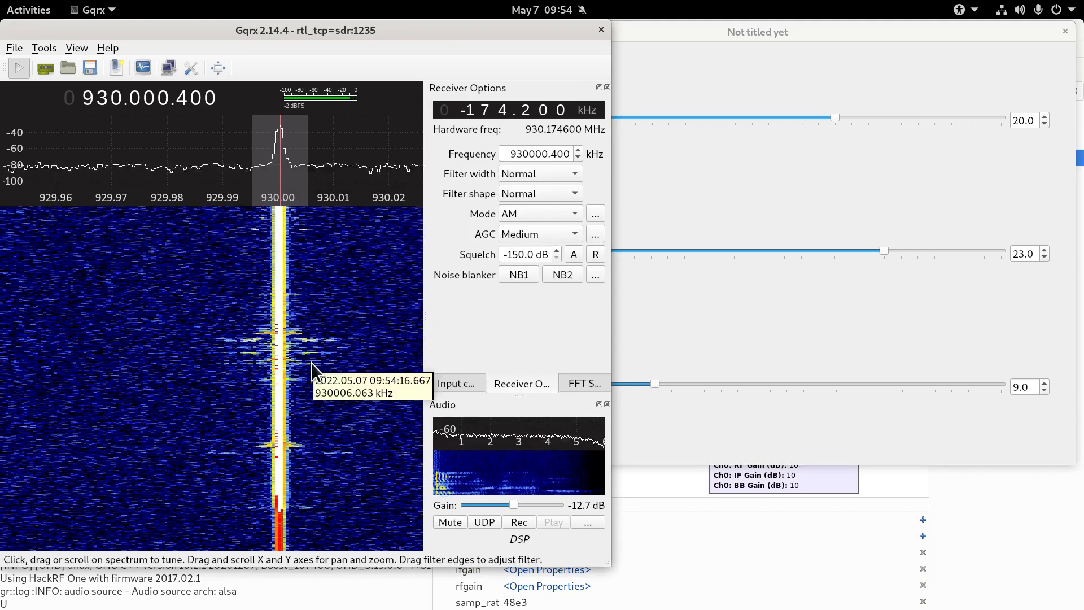
{"action": "left_click_drag", "start_coordinate": [836, 117], "coordinate": [970, 124]}
{"action": "left_click_drag", "start_coordinate": [885, 251], "coordinate": [949, 249]}
{"action": "left_click", "coordinate": [372, 35]}
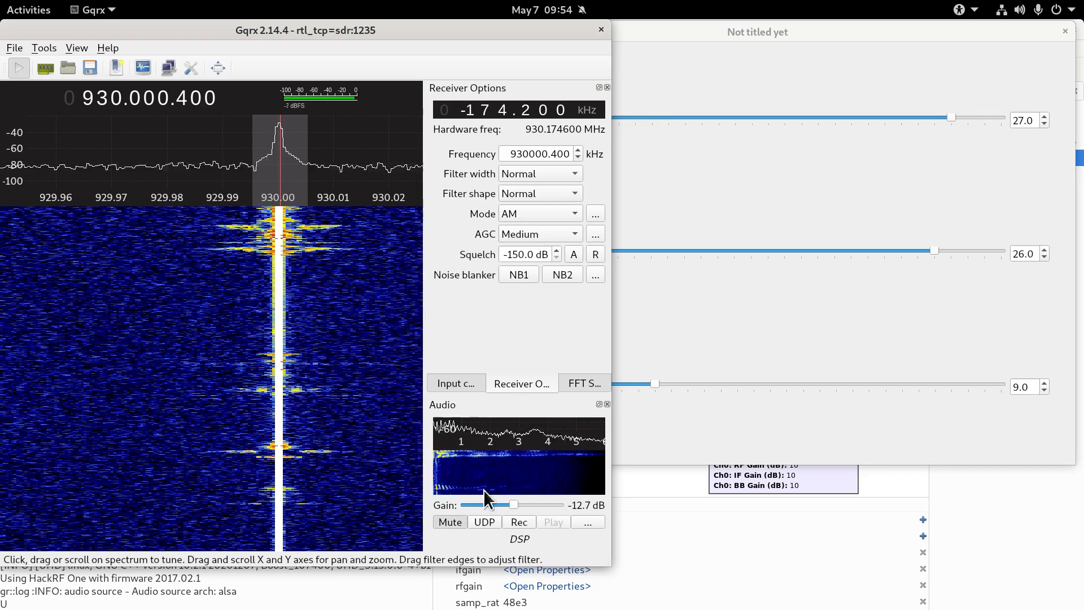
Toggle the Gqrx audio mute and examine a wider span of the spectrum around the 930 MHz signal
{"action": "left_click", "coordinate": [453, 521]}
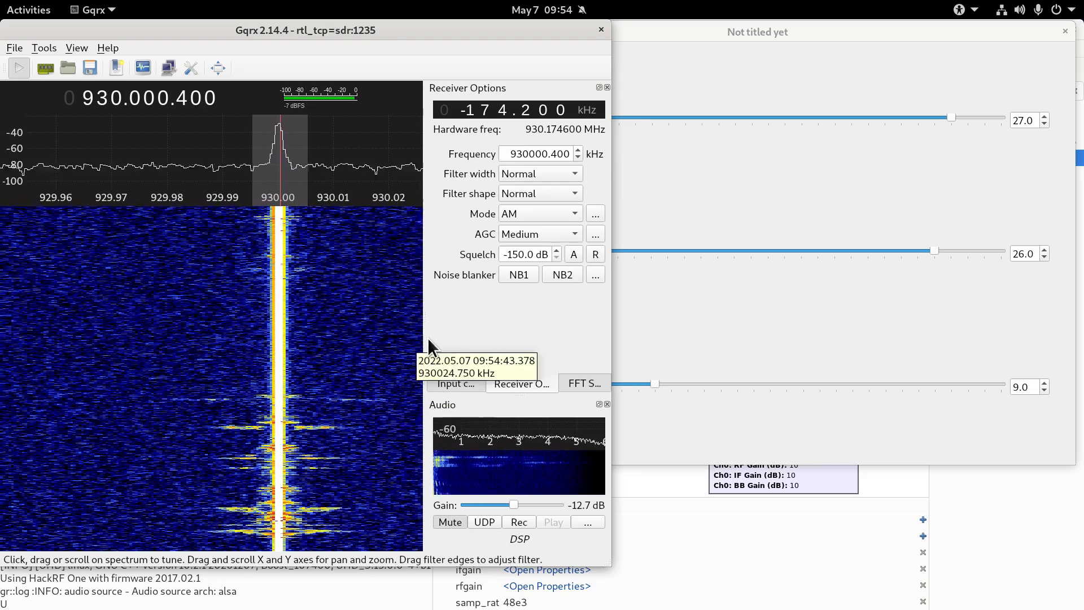
{"action": "scroll", "coordinate": [310, 200], "scroll_direction": "down", "scroll_amount": 2}
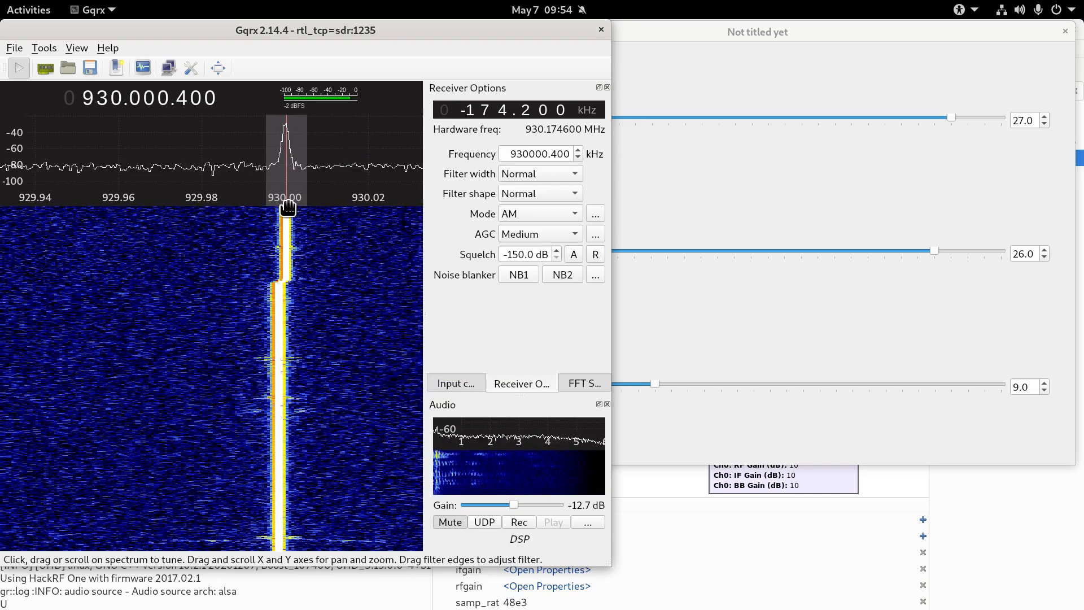
{"action": "left_click_drag", "start_coordinate": [307, 202], "coordinate": [249, 201]}
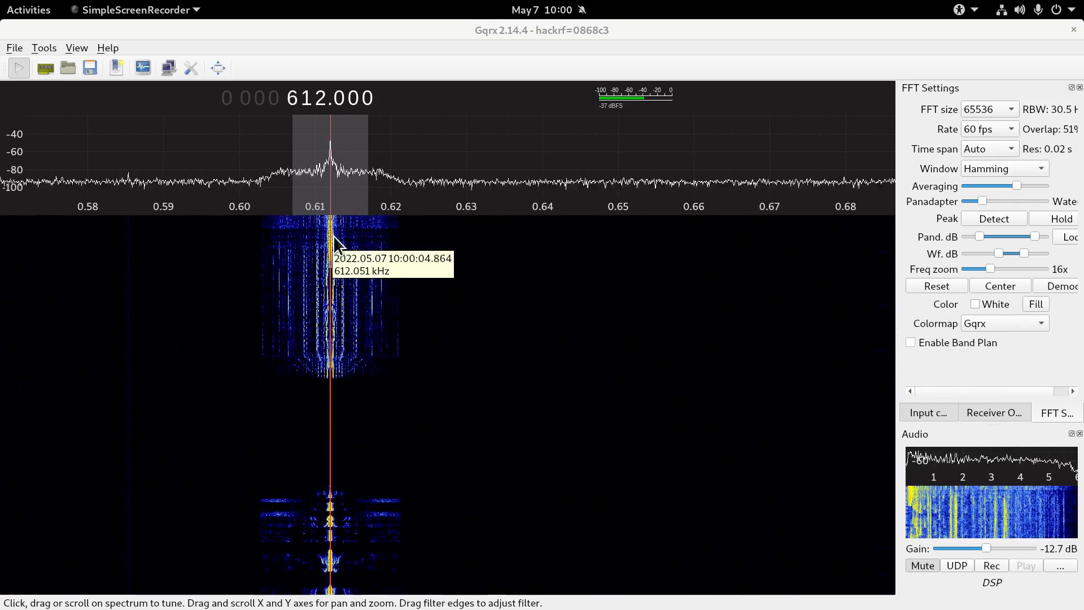
Unmute the 612 kHz AM station to listen to it and mute it again
{"action": "left_click", "coordinate": [928, 563]}
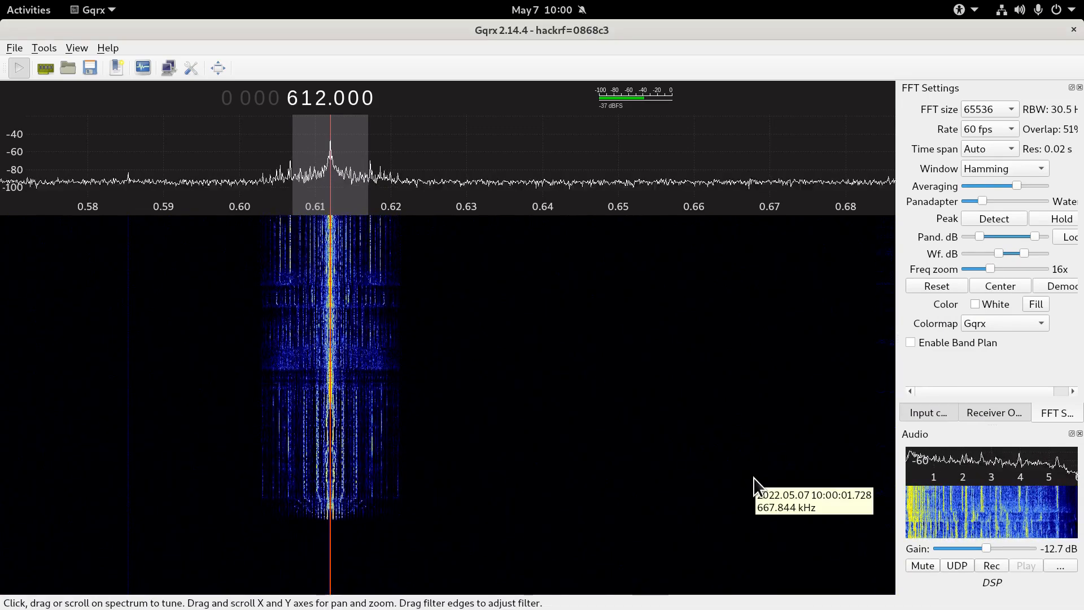
{"action": "left_click", "coordinate": [924, 566]}
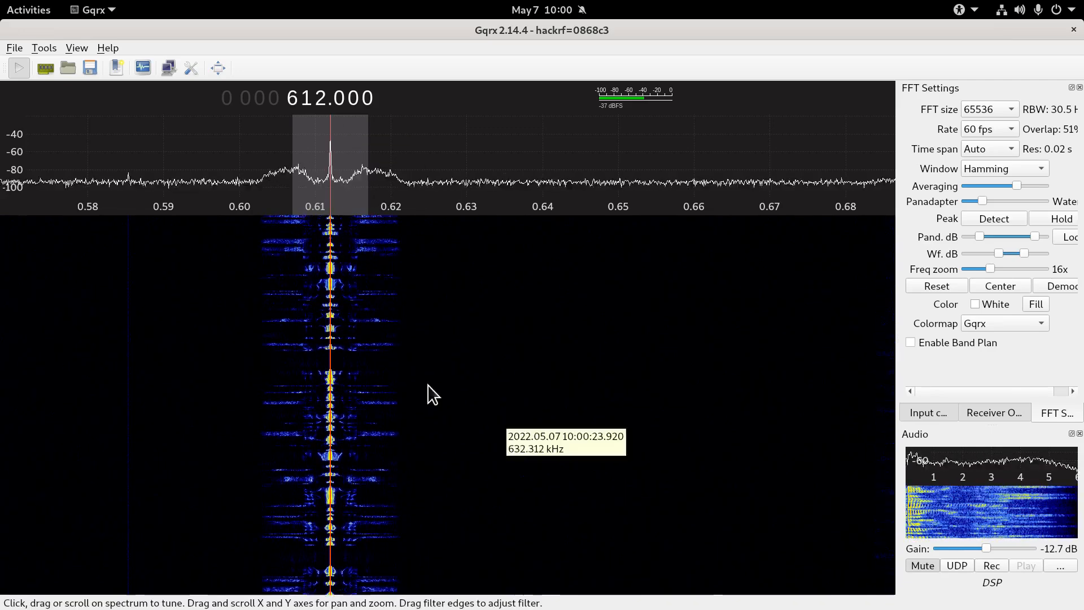
Set the FFT size to 262144 for a finer view of the 612 kHz station, and stop the receiver
{"action": "left_click", "coordinate": [988, 111]}
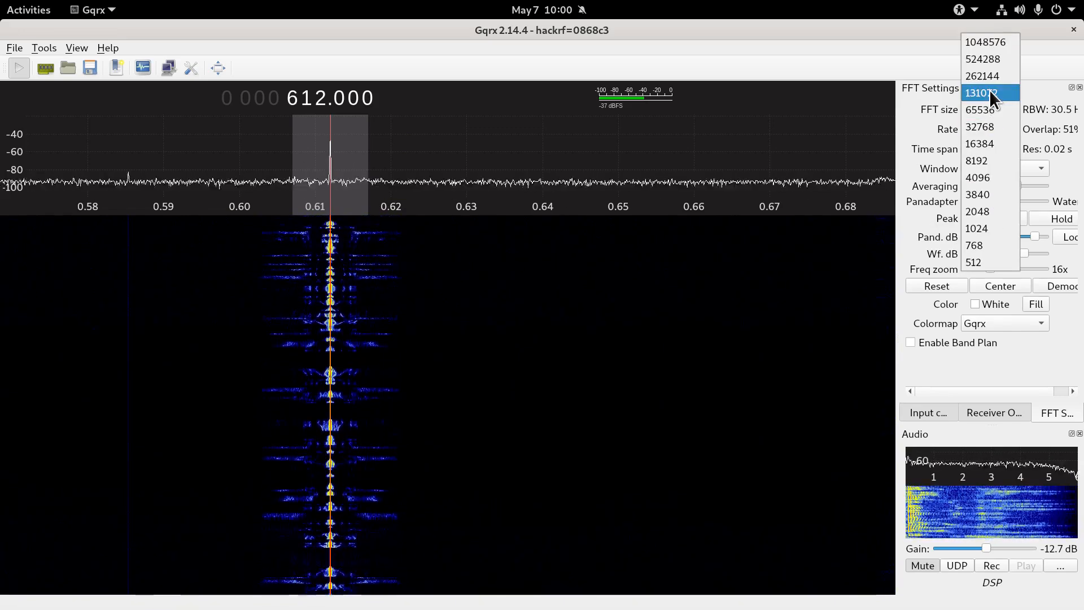
{"action": "left_click", "coordinate": [990, 91]}
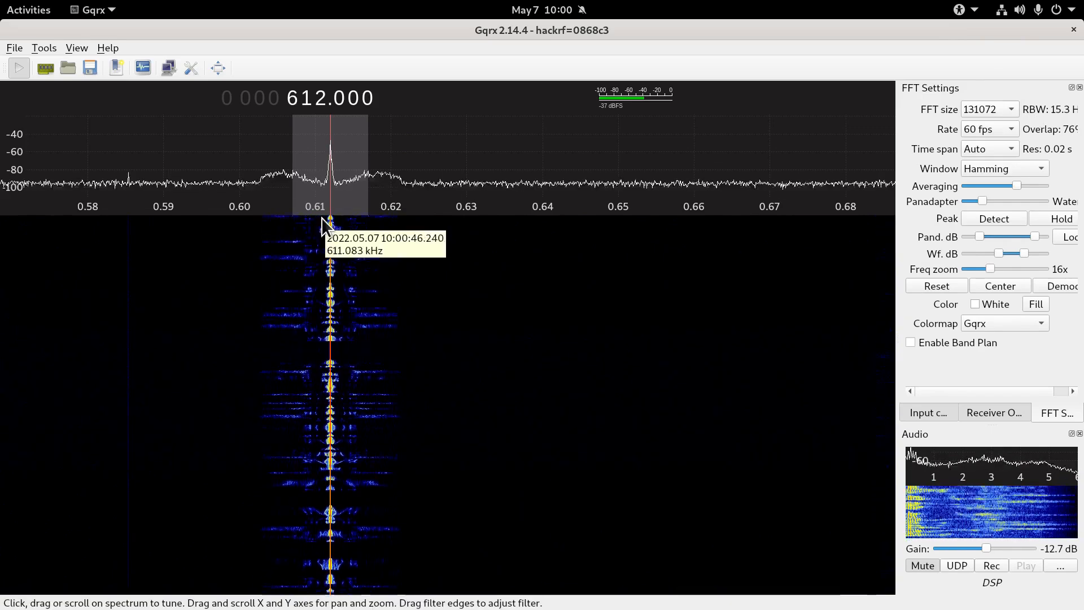
{"action": "left_click", "coordinate": [1003, 110]}
{"action": "left_click", "coordinate": [998, 91]}
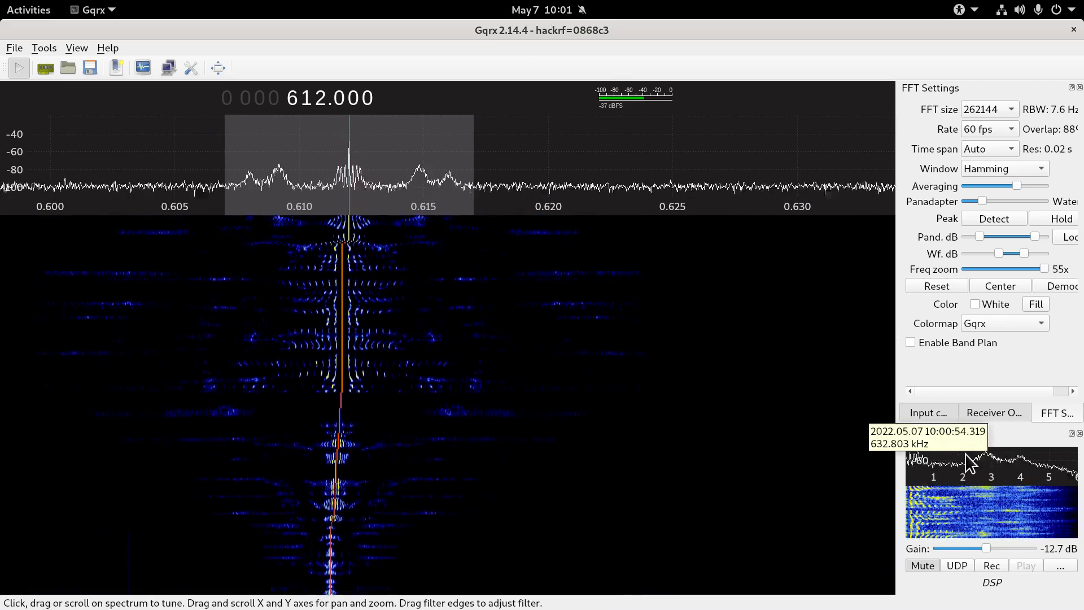
{"action": "left_click", "coordinate": [924, 564]}
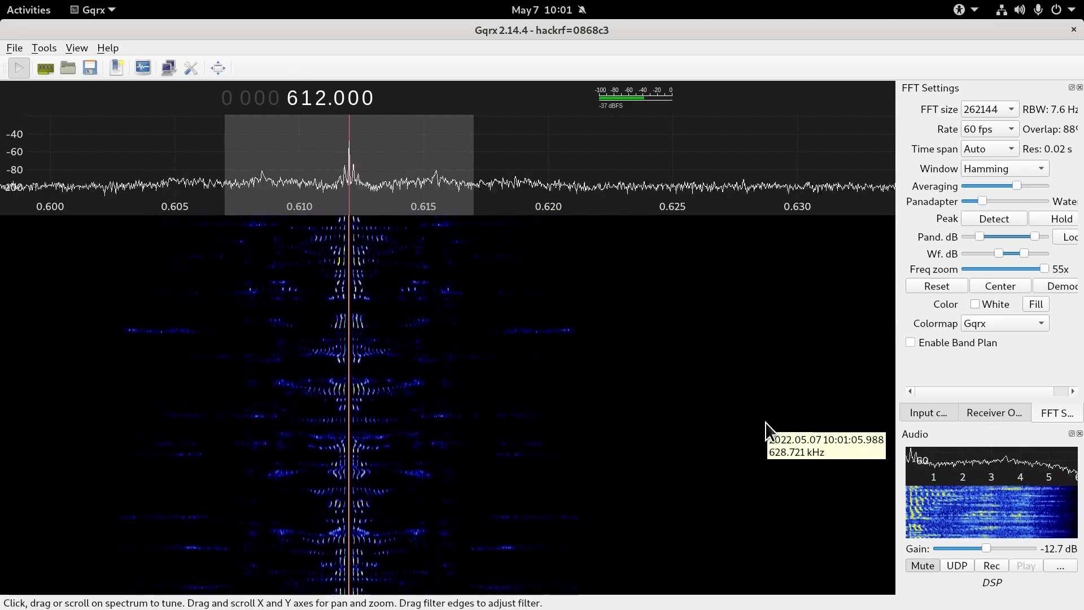
{"action": "left_click", "coordinate": [20, 71]}
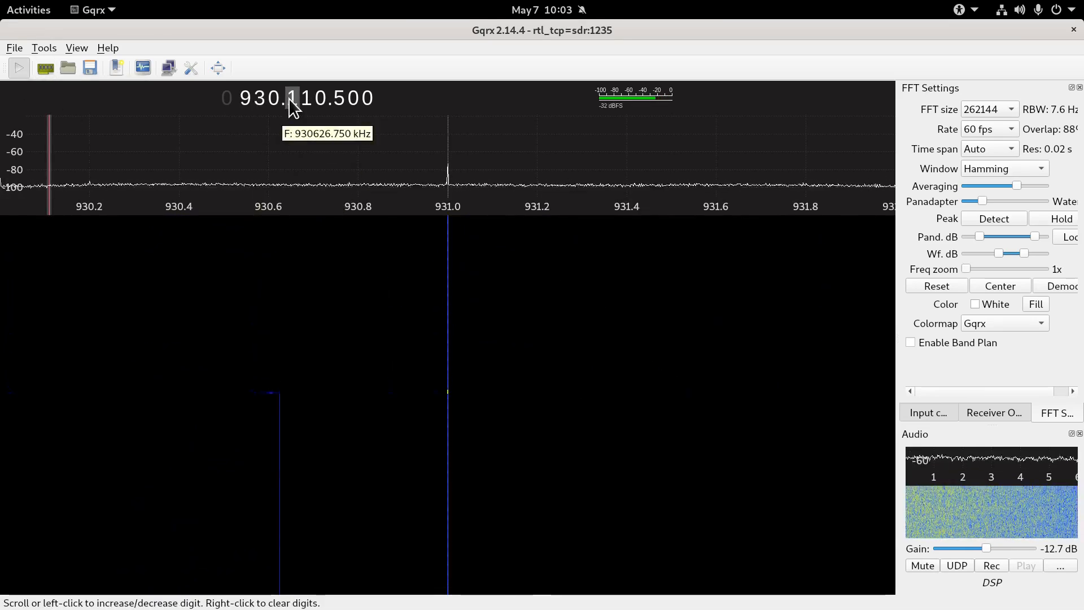
Set the transmitter's ifgain to 28 and show the receiver's LNA gain setting in Gqrx
{"action": "key", "text": "alt+Tab"}
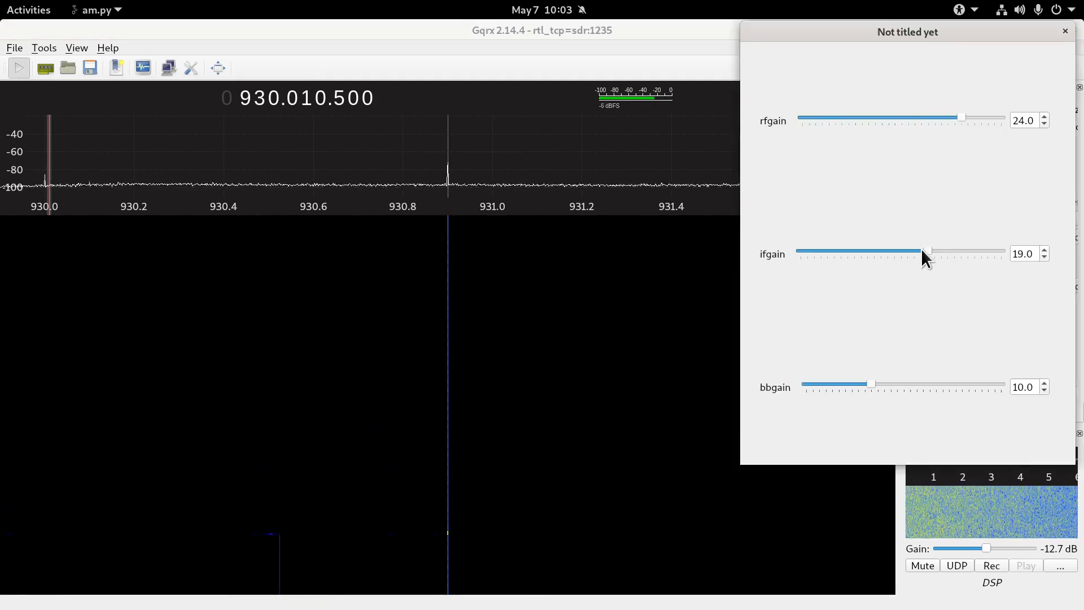
{"action": "left_click", "coordinate": [582, 62]}
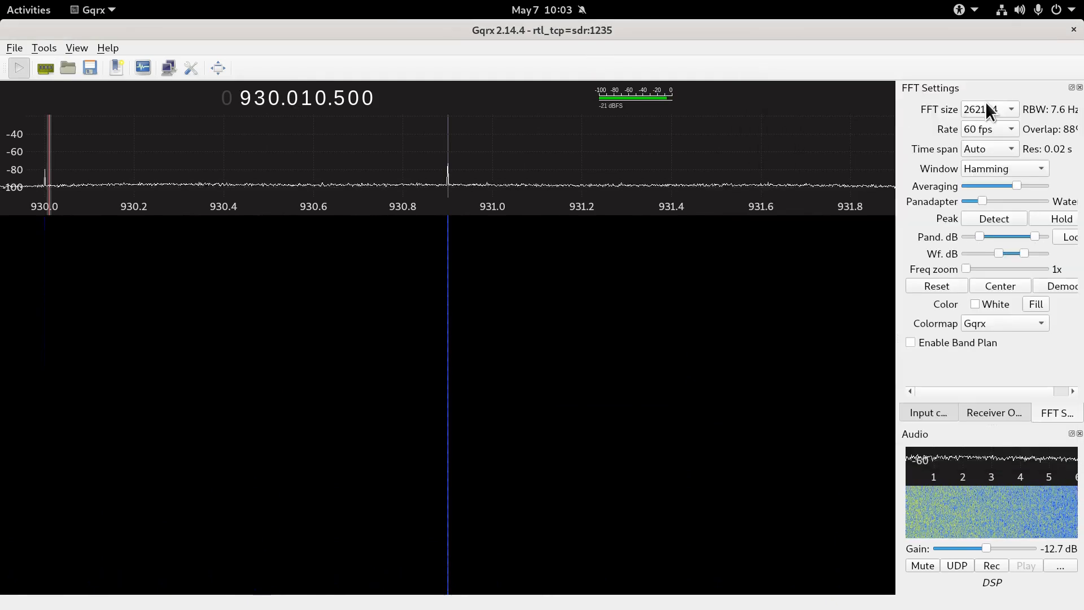
{"action": "left_click", "coordinate": [929, 412]}
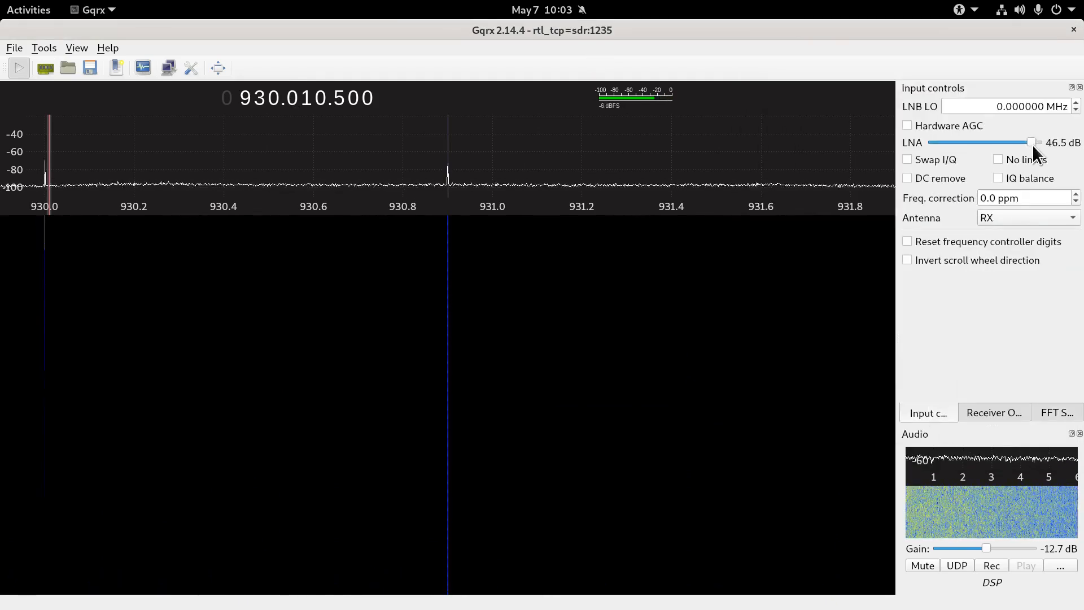
{"action": "key", "text": "alt+Tab"}
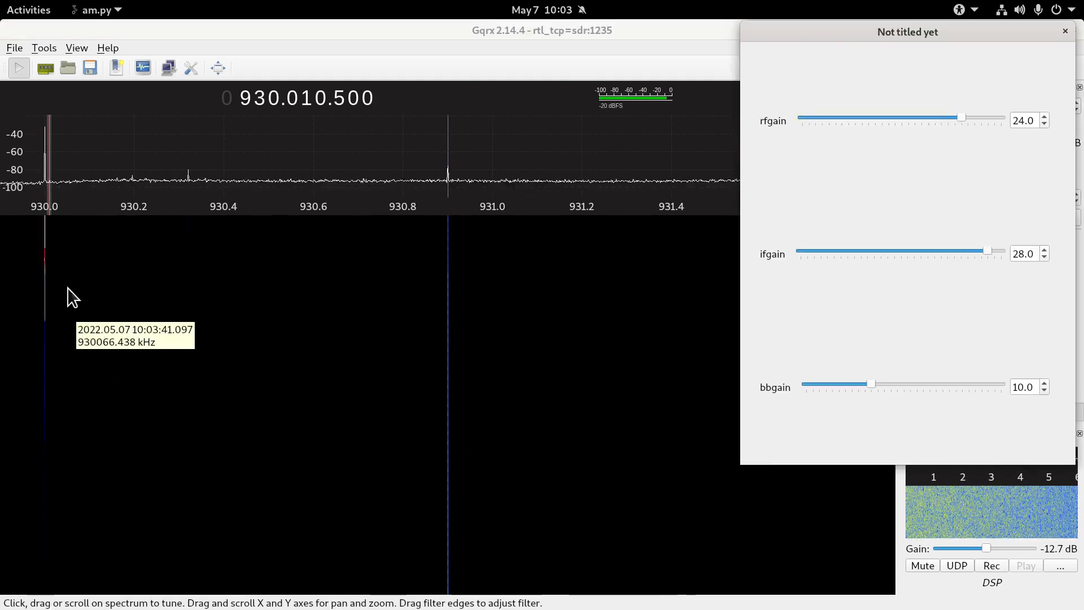
{"action": "key", "text": "alt+Tab"}
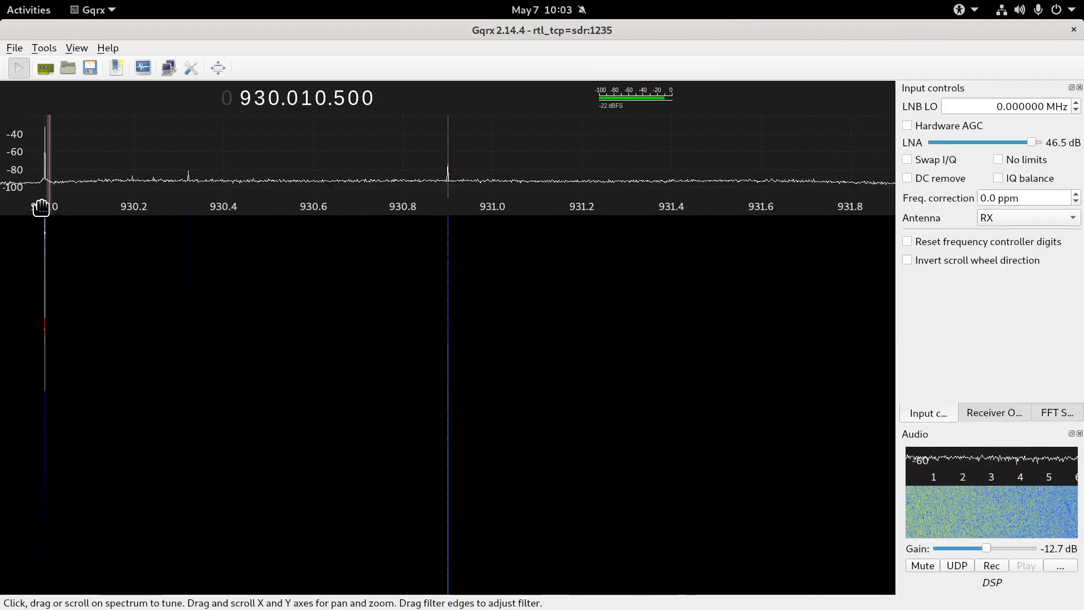
Tune the receiver to the transmitted carrier at 930.000.000 and mute the audio
{"action": "scroll", "coordinate": [47, 213], "scroll_direction": "up", "scroll_amount": 6}
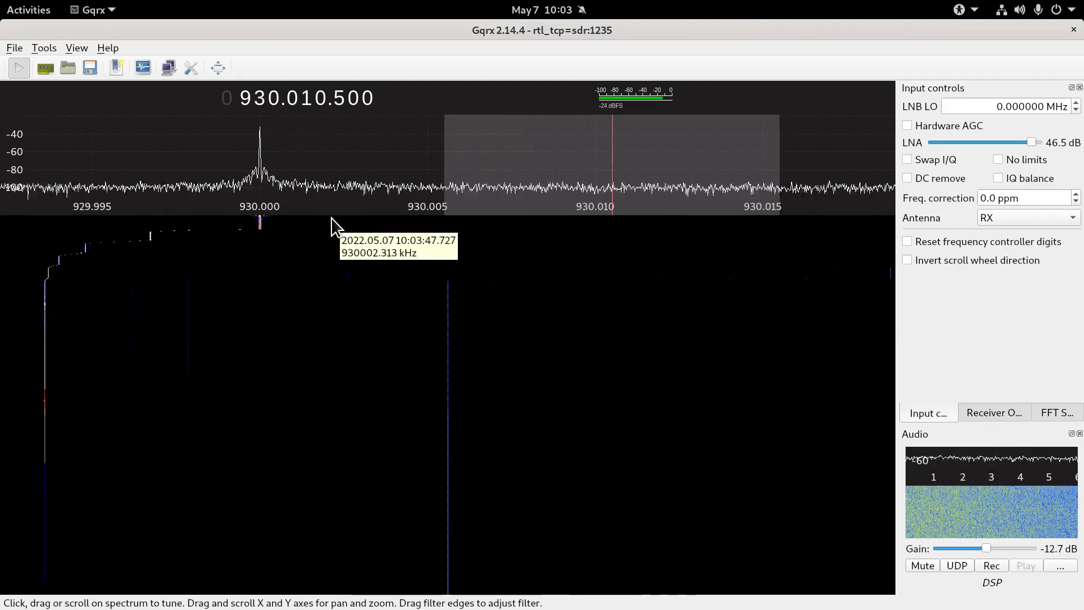
{"action": "left_click", "coordinate": [260, 236]}
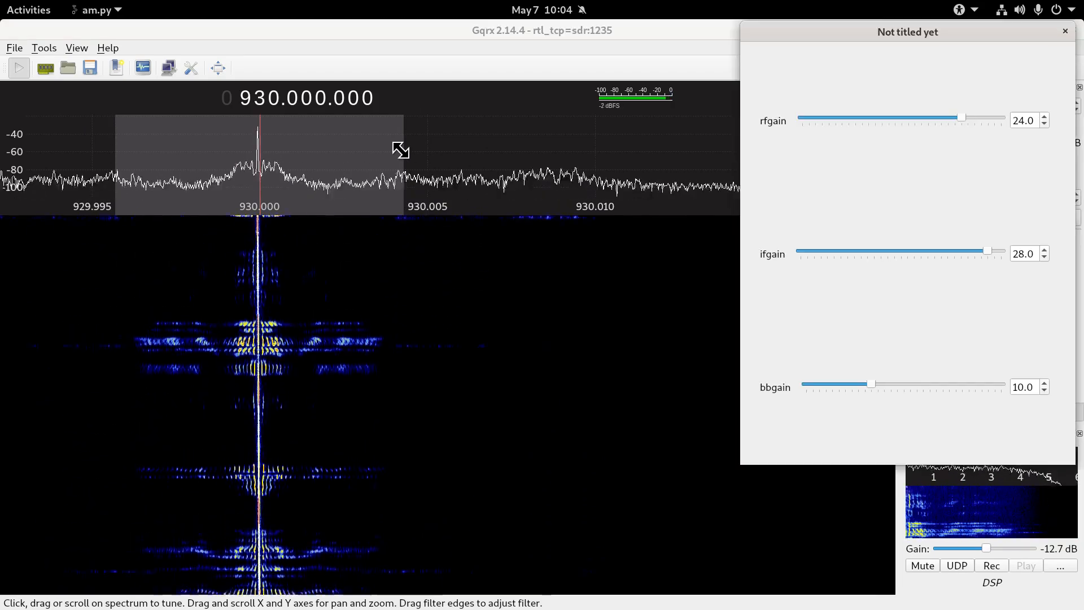
{"action": "left_click", "coordinate": [436, 30]}
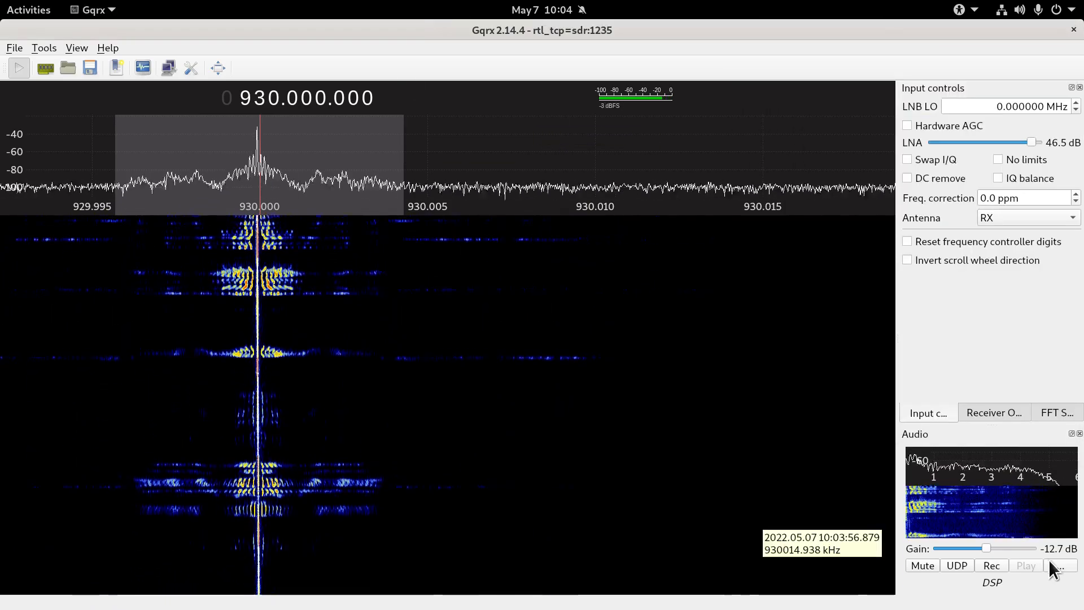
{"action": "left_click", "coordinate": [923, 565]}
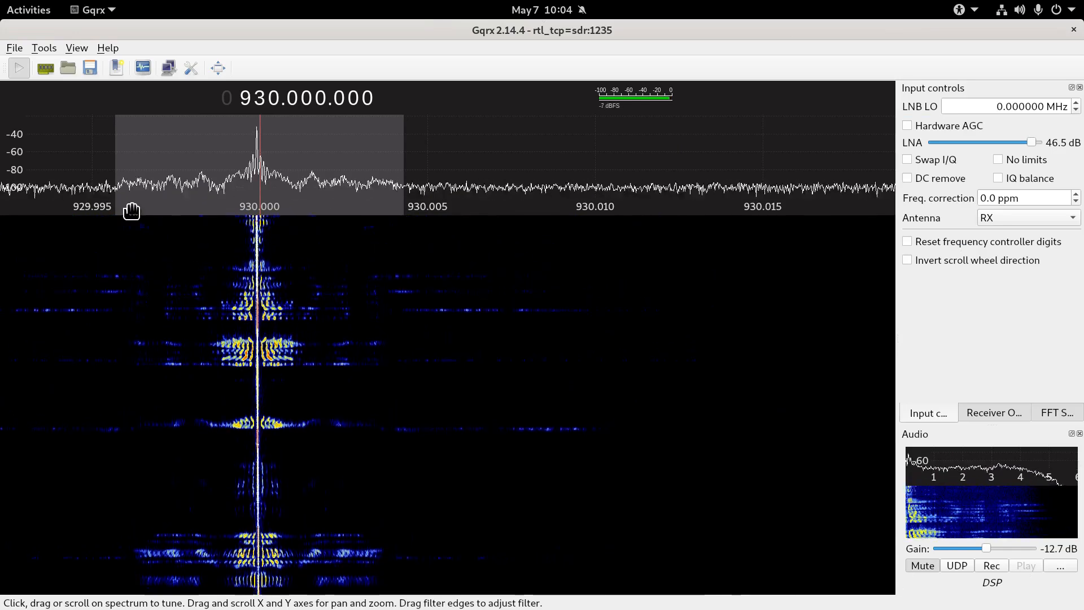
Follow the drifting carrier by retuning in 100 Hz steps down to 929.999.700, and realign the receiver with it
{"action": "scroll", "coordinate": [131, 208], "scroll_direction": "up", "scroll_amount": 4}
{"action": "scroll", "coordinate": [131, 210], "scroll_direction": "up", "scroll_amount": 2}
{"action": "left_click_drag", "start_coordinate": [402, 210], "coordinate": [485, 204]}
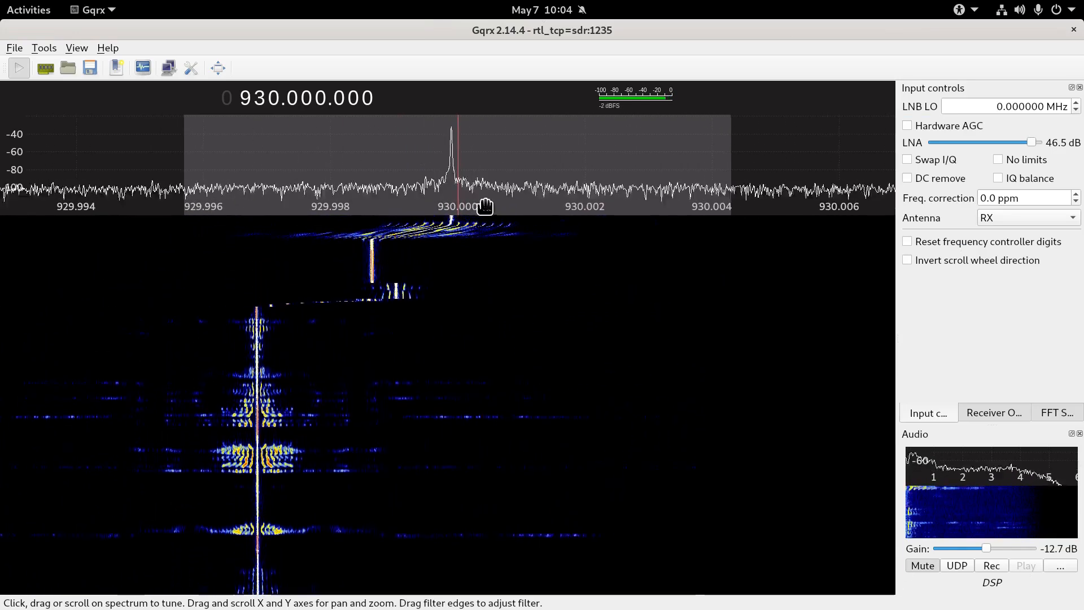
{"action": "left_click", "coordinate": [452, 263]}
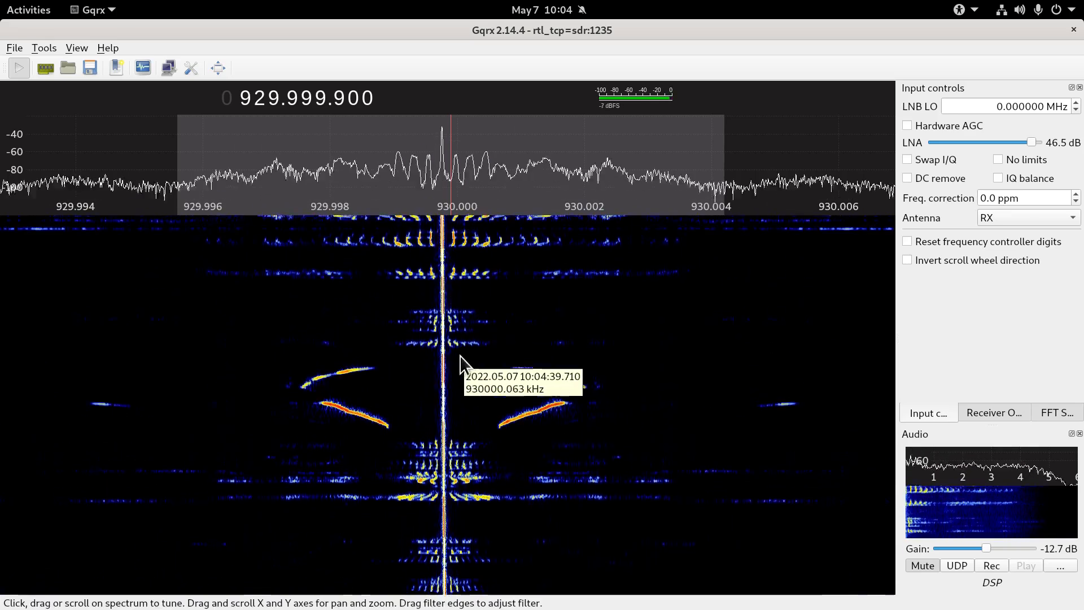
{"action": "scroll", "coordinate": [445, 340], "scroll_direction": "down", "scroll_amount": 1}
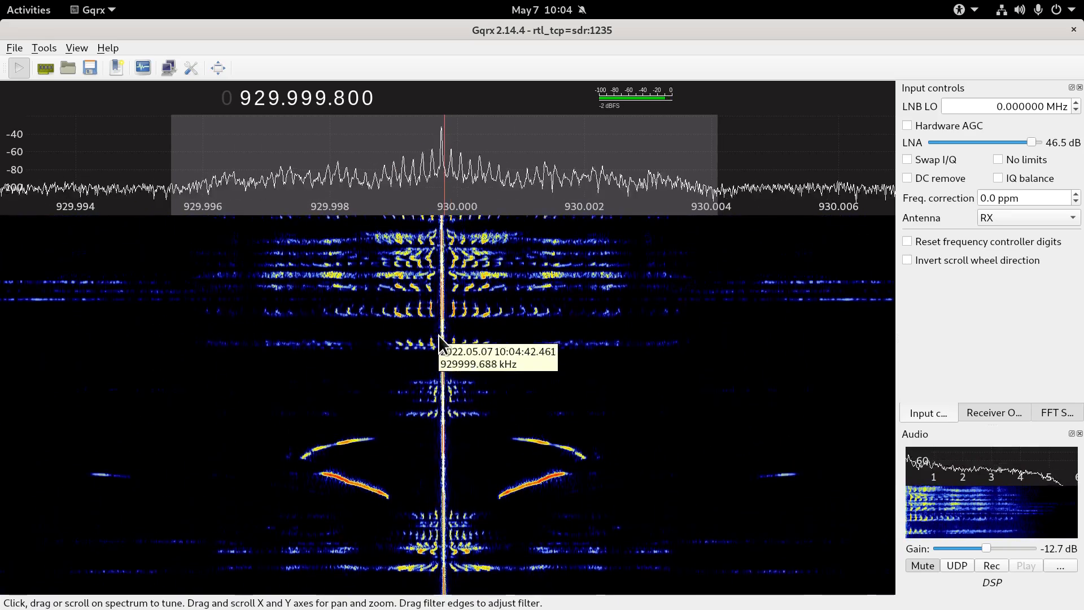
{"action": "scroll", "coordinate": [440, 340], "scroll_direction": "down", "scroll_amount": 1}
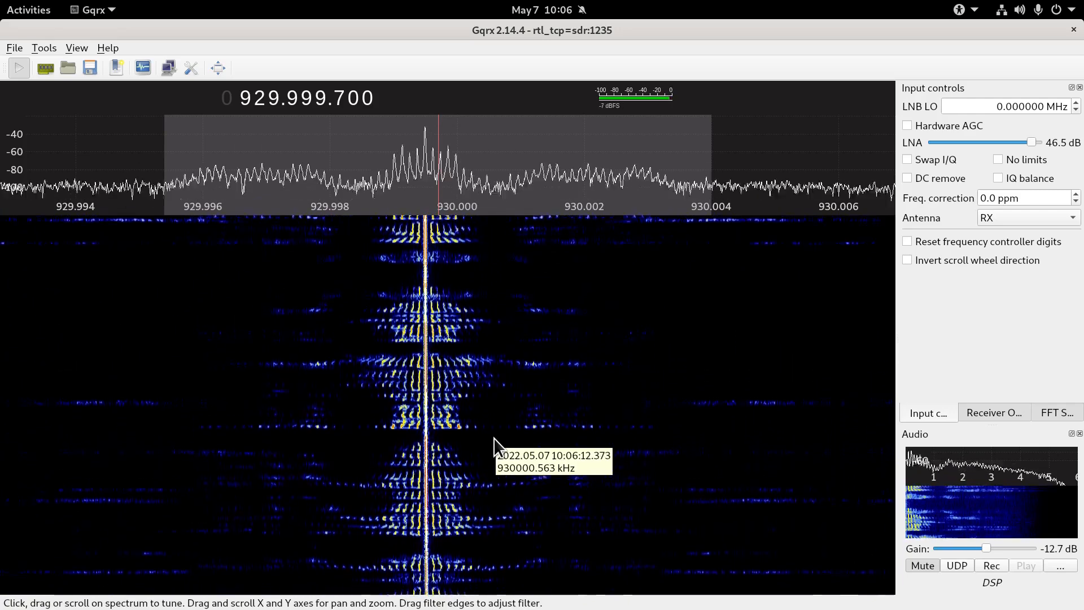
{"action": "left_click", "coordinate": [425, 265]}
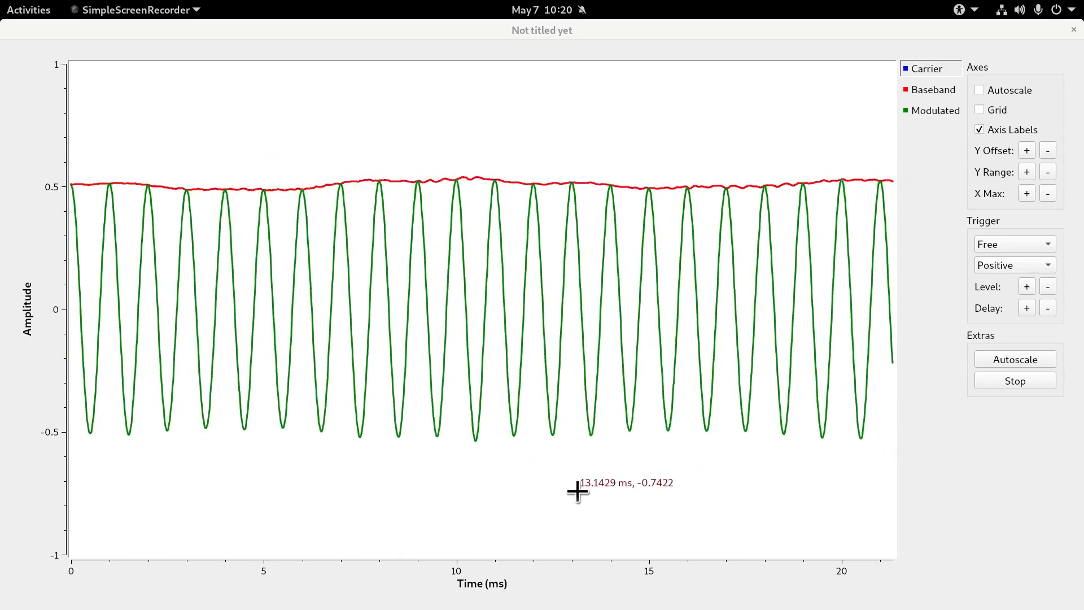
Pause and resume the time plot to examine the modulated waveform against the baseband envelope
{"action": "left_click", "coordinate": [991, 382]}
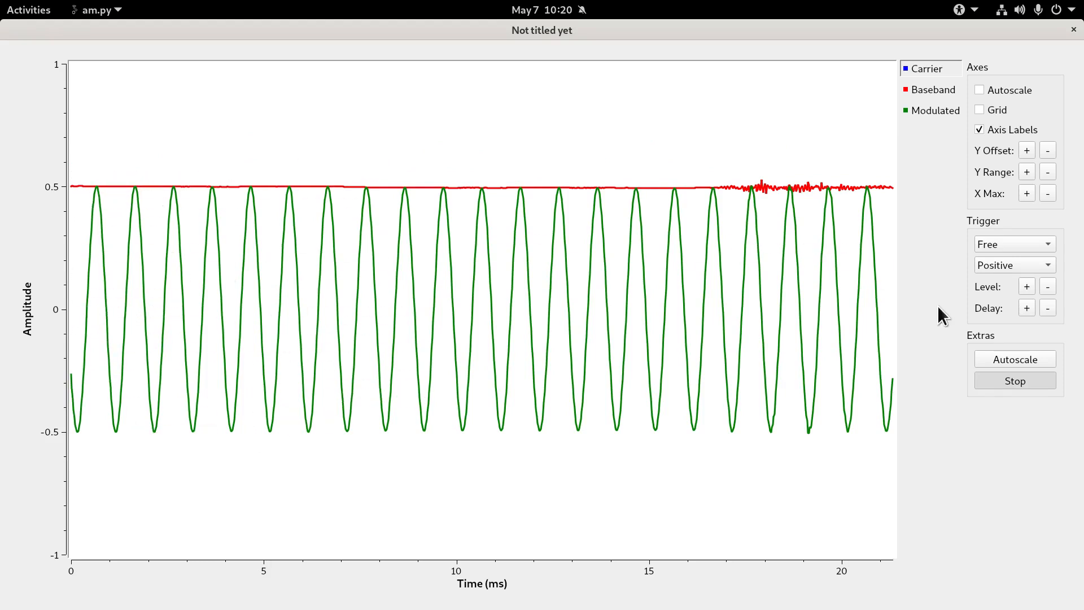
{"action": "left_click", "coordinate": [1012, 382]}
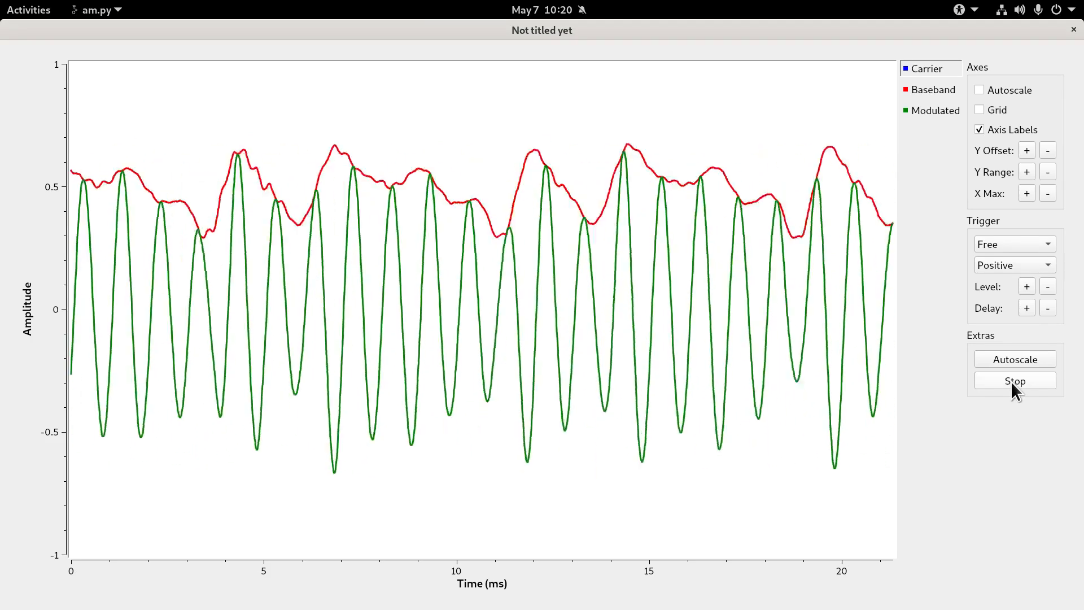
{"action": "left_click", "coordinate": [1011, 381]}
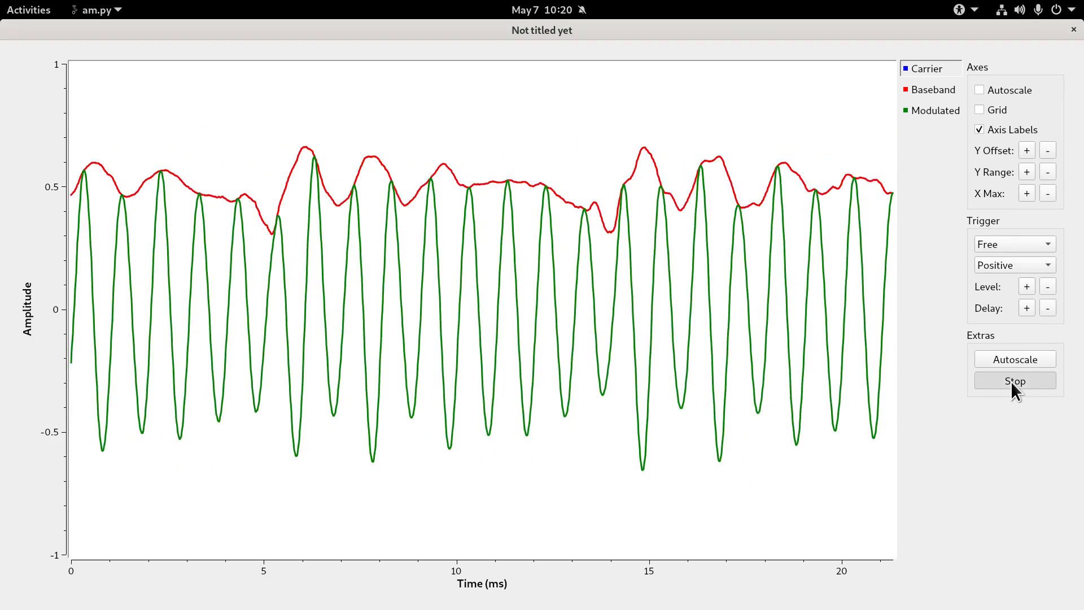
{"action": "left_click", "coordinate": [1016, 381]}
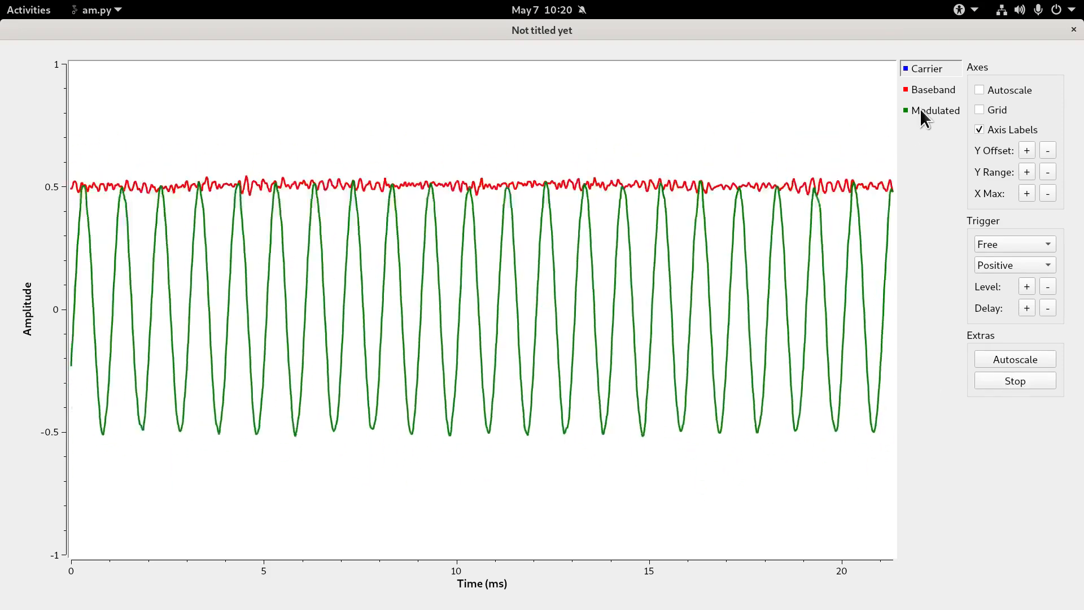
Hide the Modulated trace to examine the baseband alone, and close the plot window
{"action": "left_click", "coordinate": [902, 111]}
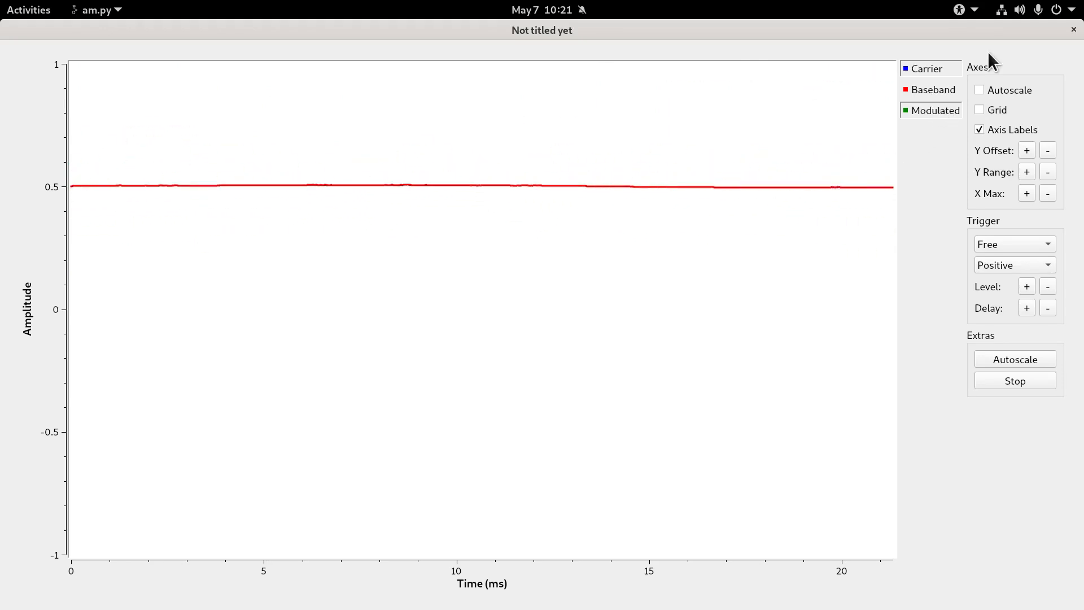
{"action": "left_click", "coordinate": [1073, 30]}
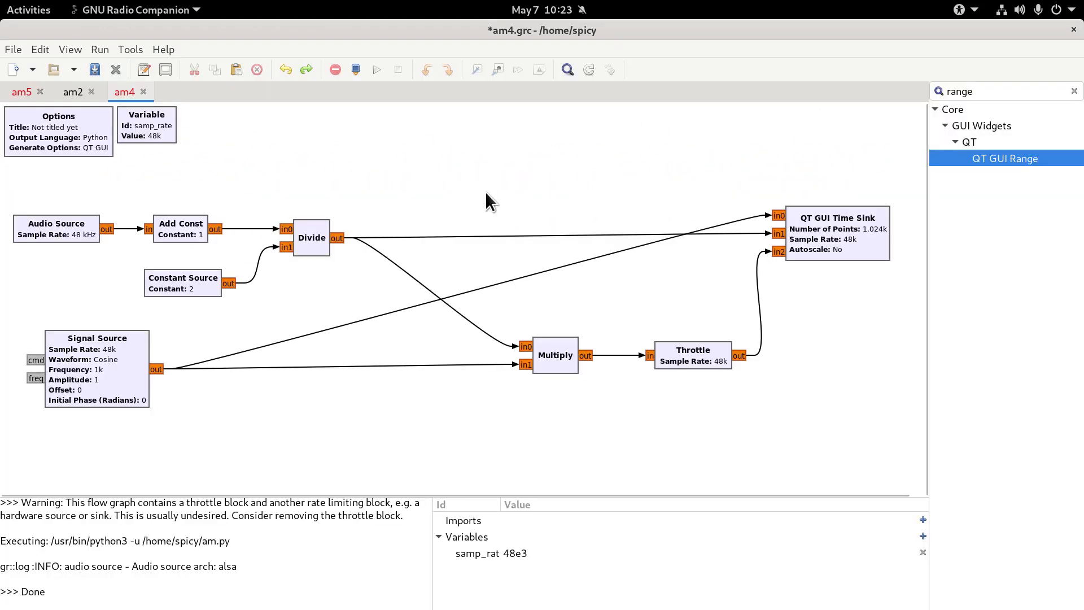
Move the Add Const, Constant Source and Divide blocks away from the Audio Source, and delete the Audio Source to Add Const connection
{"action": "left_click", "coordinate": [40, 234]}
{"action": "left_click_drag", "start_coordinate": [142, 206], "coordinate": [329, 298]}
{"action": "left_click_drag", "start_coordinate": [309, 245], "coordinate": [459, 239]}
{"action": "left_click", "coordinate": [134, 269]}
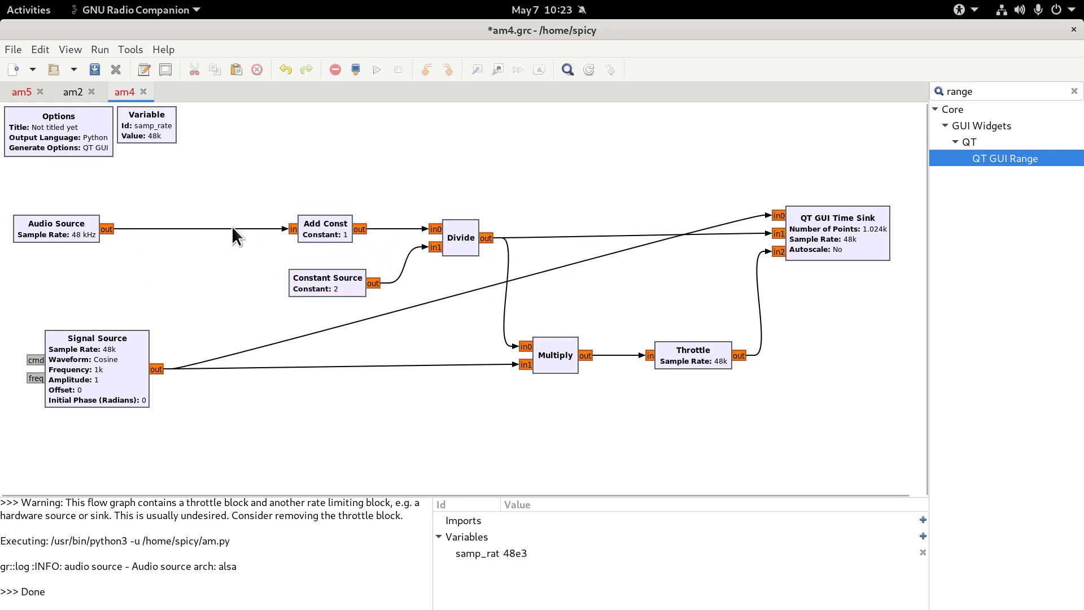
{"action": "key", "text": "Delete"}
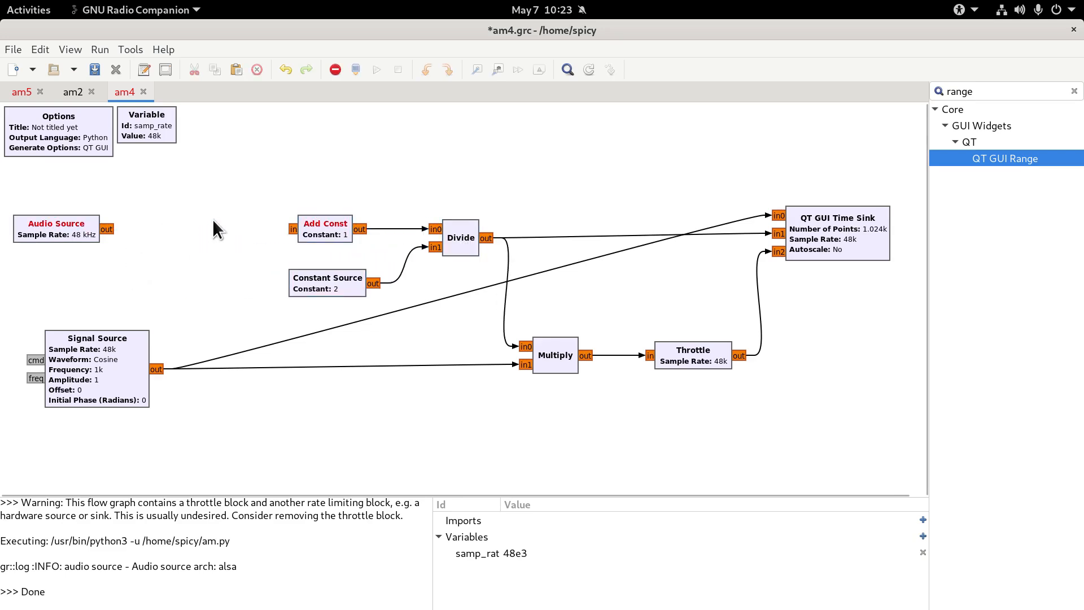
Search the block library for "mul" and add a Multiply Const block to the am4 flowgraph
{"action": "double_click", "coordinate": [993, 92]}
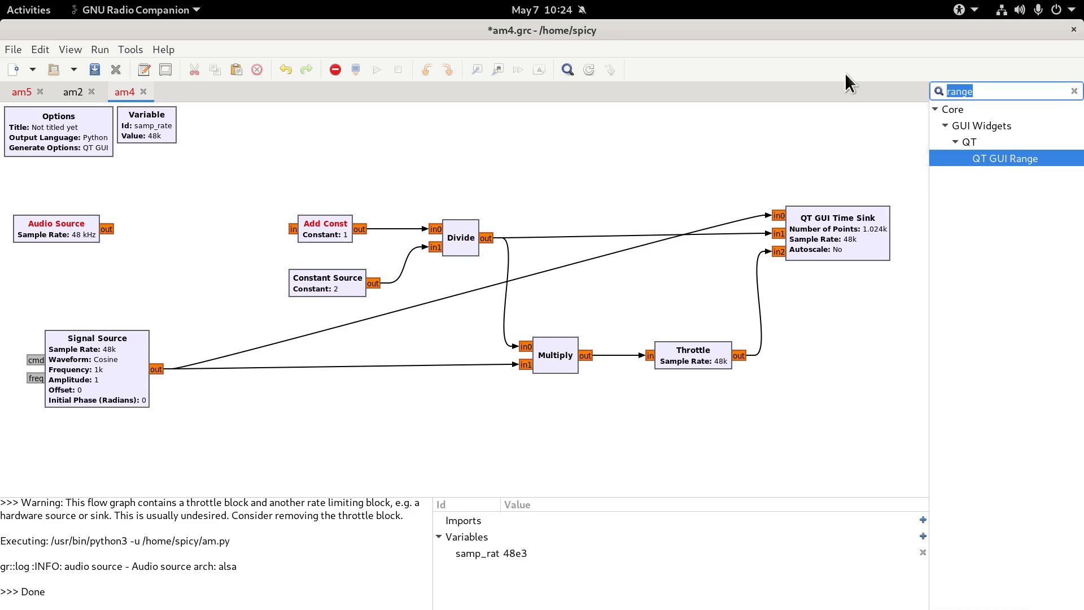
{"action": "type", "text": "mul"}
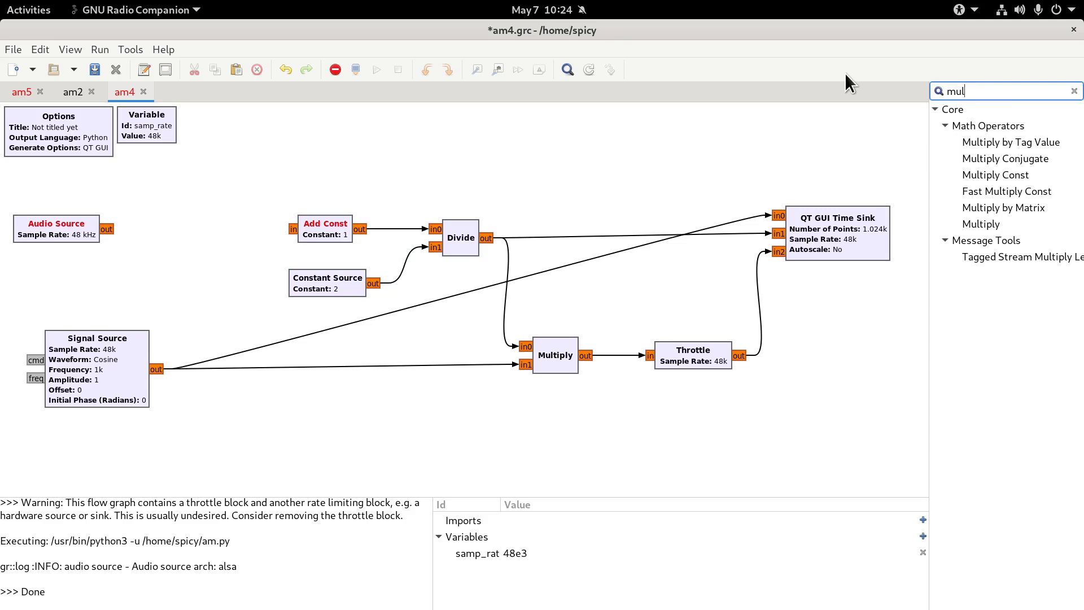
{"action": "left_click", "coordinate": [996, 174]}
{"action": "double_click", "coordinate": [995, 174]}
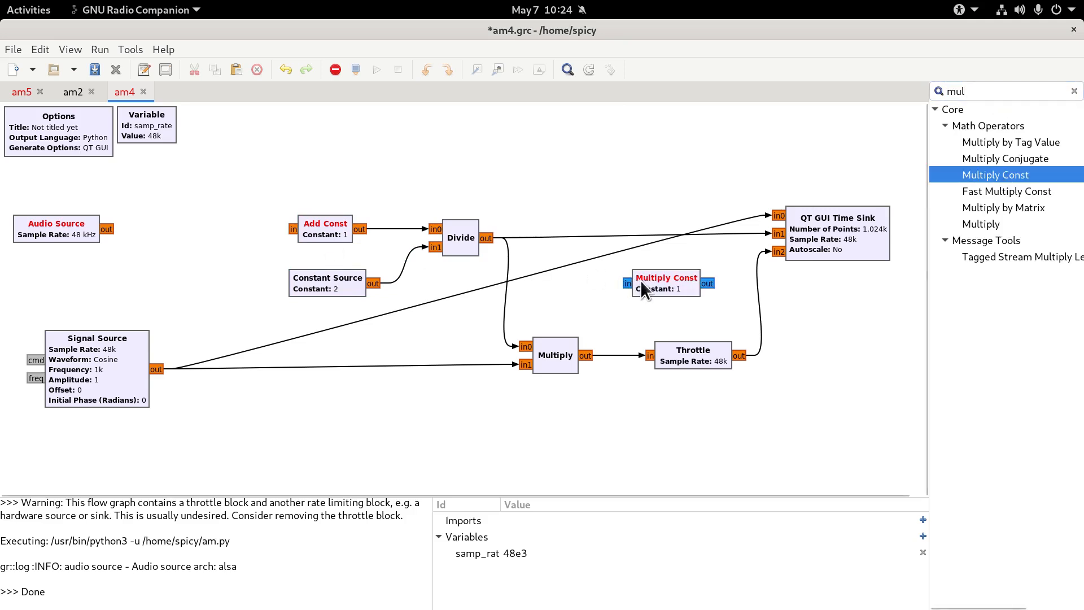
Place the Multiply Const between the Audio Source and Add Const, wire it to both, and align it with them
{"action": "left_click_drag", "start_coordinate": [641, 280], "coordinate": [135, 233]}
{"action": "left_click", "coordinate": [113, 231]}
{"action": "left_click", "coordinate": [161, 239]}
{"action": "left_click", "coordinate": [107, 229]}
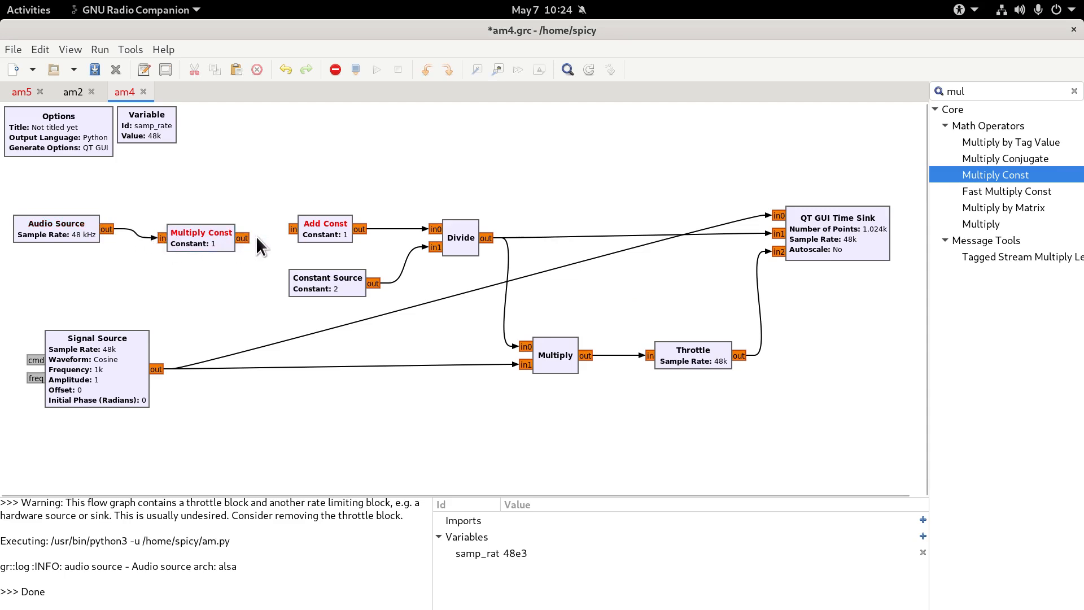
{"action": "left_click", "coordinate": [290, 230]}
{"action": "left_click", "coordinate": [242, 237]}
{"action": "mouse_move", "coordinate": [205, 228]}
{"action": "left_mouse_down"}
{"action": "mouse_move", "coordinate": [178, 236]}
{"action": "mouse_move", "coordinate": [187, 222]}
{"action": "left_mouse_up"}
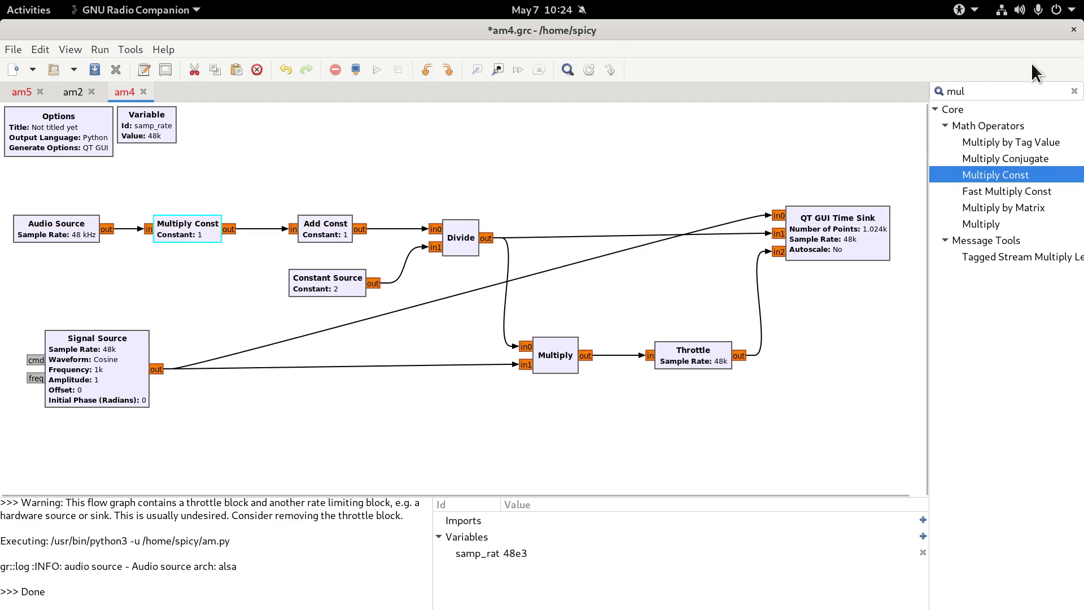
Search the block library for "range" and add a QT GUI Range block above the Multiply Const
{"action": "double_click", "coordinate": [1017, 88]}
{"action": "type", "text": "range"}
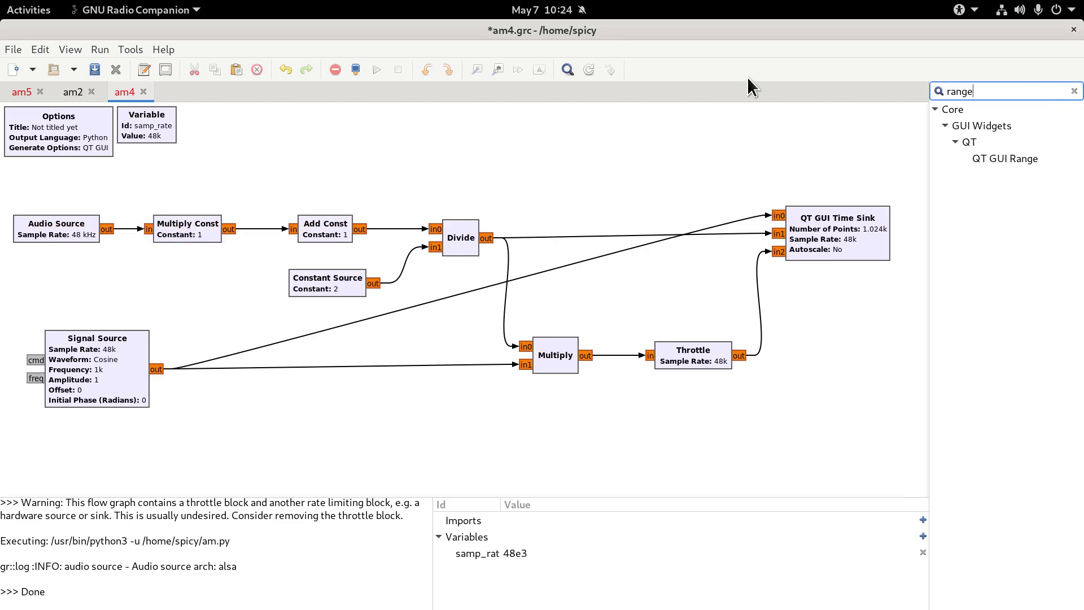
{"action": "left_click_drag", "start_coordinate": [1022, 162], "coordinate": [225, 178]}
Configure the QT GUI Range with id micgain, default value 1, start 0, stop 10 and step 0.1
{"action": "double_click", "coordinate": [225, 178]}
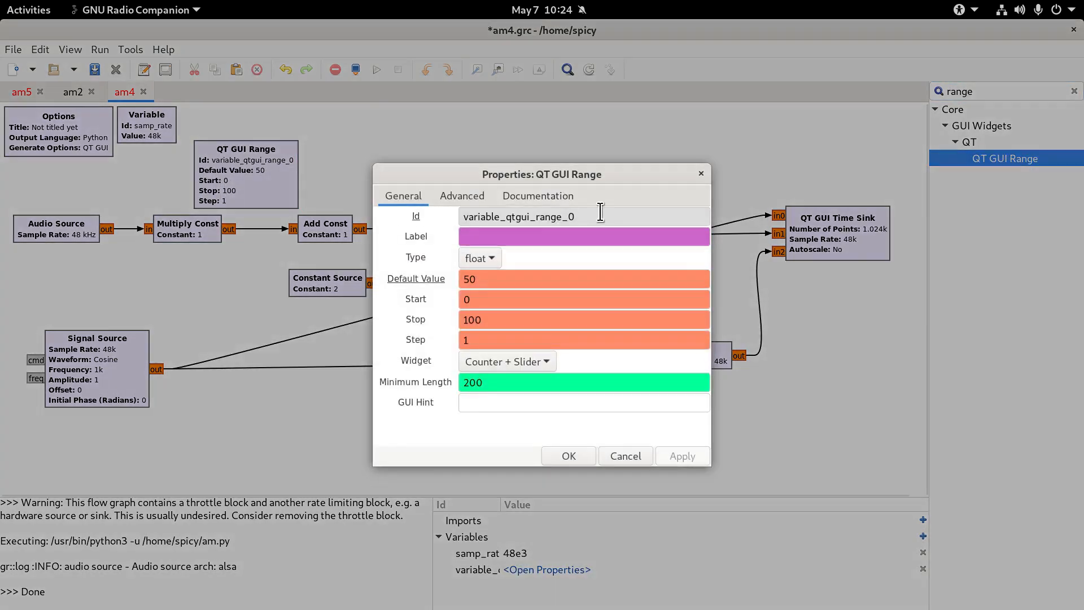
{"action": "type", "text": "micgain"}
{"action": "key", "text": "Tab"}
{"action": "type", "text": "1"}
{"action": "key", "text": "Tab"}
{"action": "type", "text": "0"}
{"action": "key", "text": "Tab"}
{"action": "type", "text": "10"}
{"action": "key", "text": "Tab"}
{"action": "type", "text": "0"}
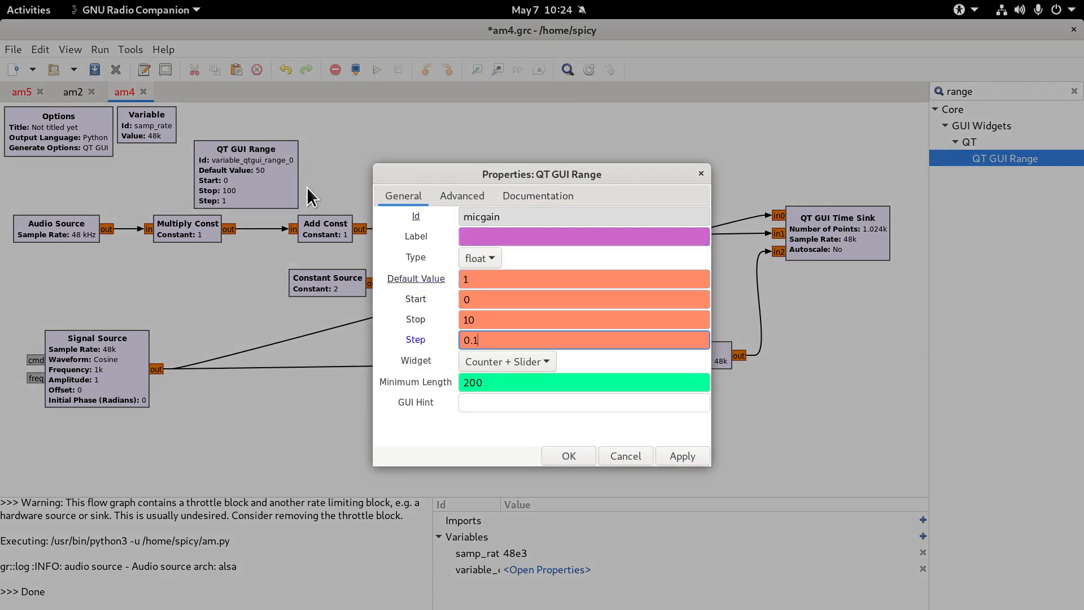
{"action": "key", "text": "Return"}
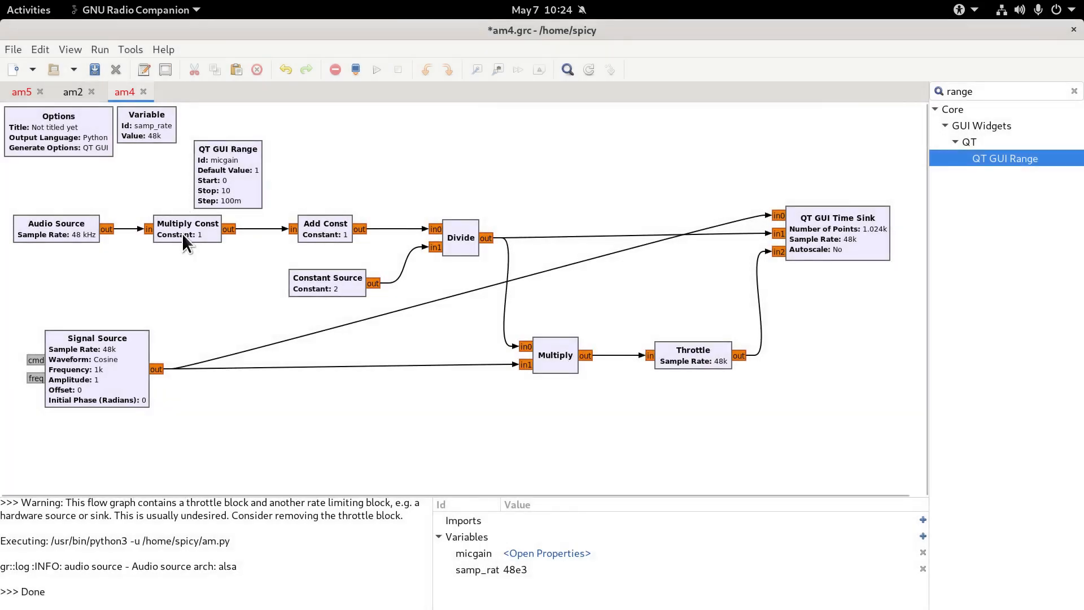
Set the Multiply Const block's constant to micgain and run the am4 flowgraph
{"action": "double_click", "coordinate": [185, 234]}
{"action": "double_click", "coordinate": [476, 241]}
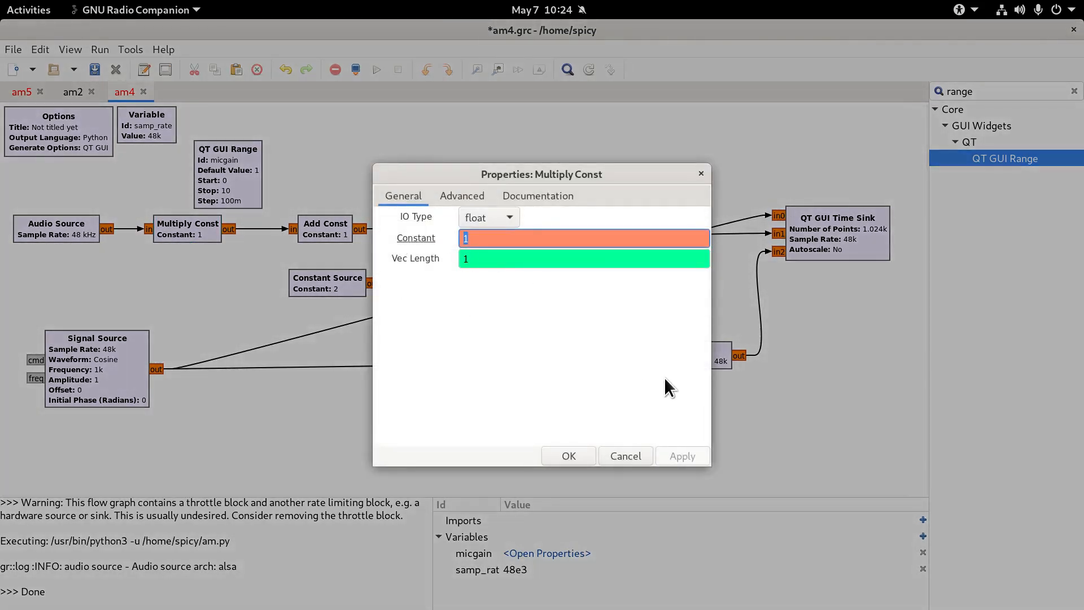
{"action": "type", "text": "micgain"}
{"action": "key", "text": "Return"}
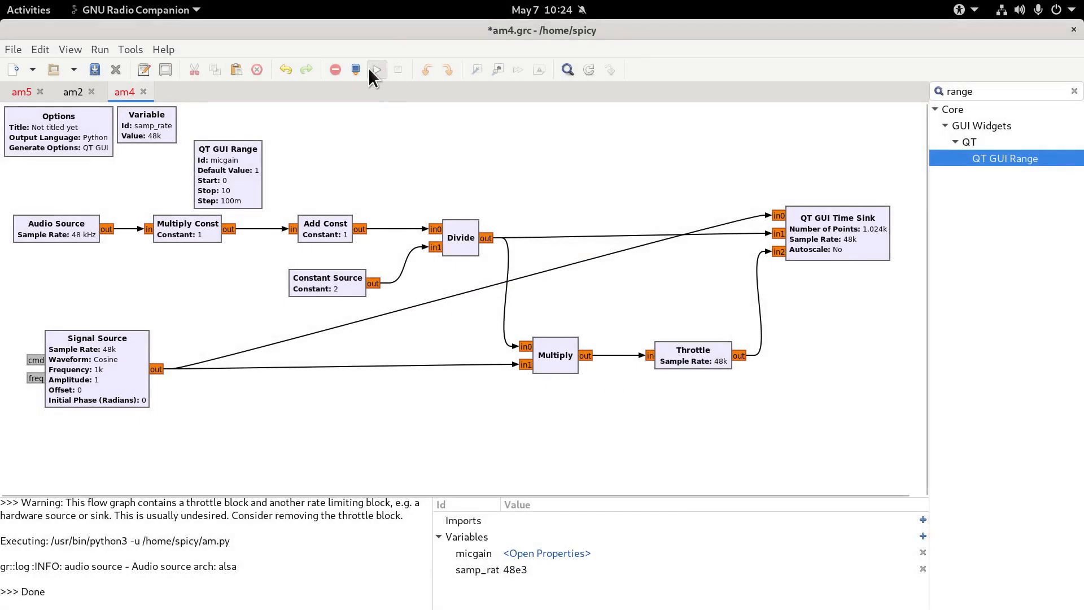
{"action": "left_click", "coordinate": [369, 68]}
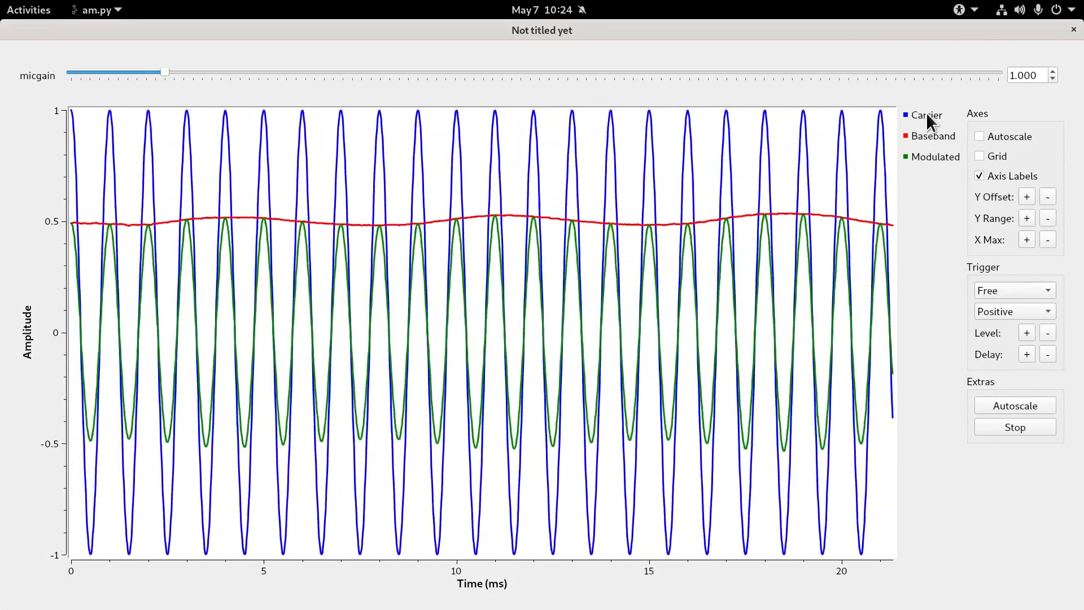
Hide the Carrier and Modulated traces and sweep micgain between 0 and higher values to examine its effect on the baseband
{"action": "left_click", "coordinate": [912, 115]}
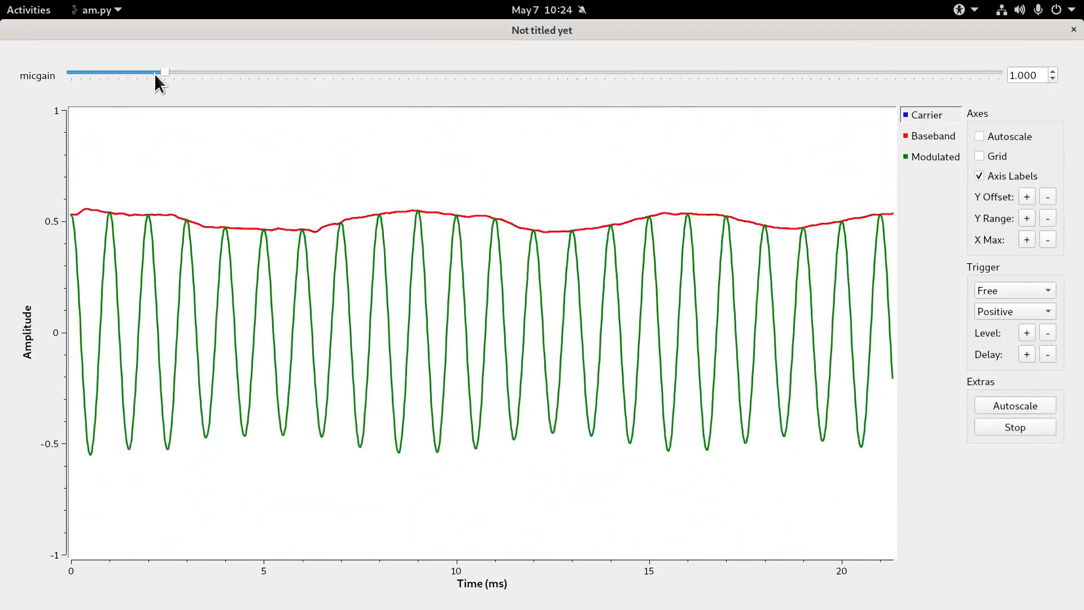
{"action": "left_click_drag", "start_coordinate": [165, 72], "coordinate": [110, 73]}
{"action": "left_click", "coordinate": [924, 158]}
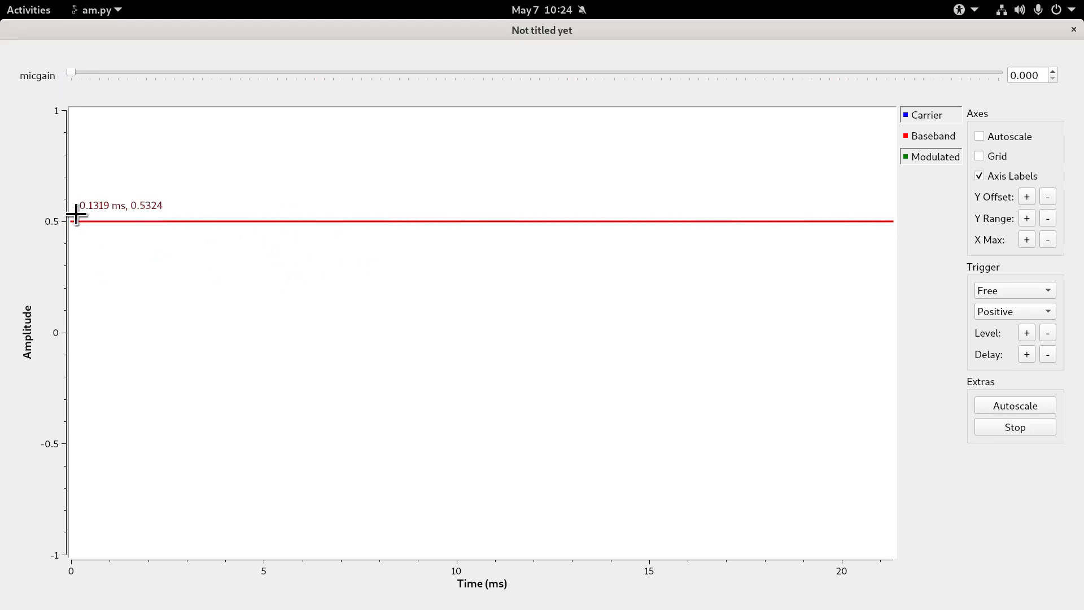
{"action": "left_click_drag", "start_coordinate": [72, 74], "coordinate": [670, 73]}
{"action": "mouse_move", "coordinate": [780, 82]}
{"action": "left_mouse_down"}
{"action": "mouse_move", "coordinate": [833, 82]}
{"action": "mouse_move", "coordinate": [23, 61]}
{"action": "left_mouse_up"}
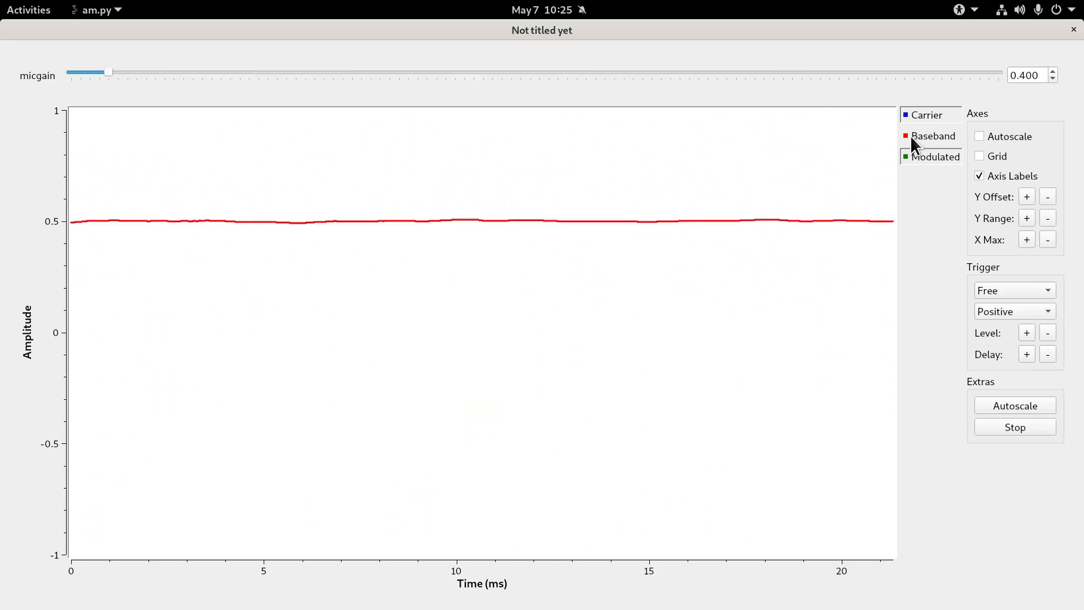
Show the Modulated trace again and raise micgain in stages to 2.9 to examine the modulation depth
{"action": "left_click", "coordinate": [931, 157]}
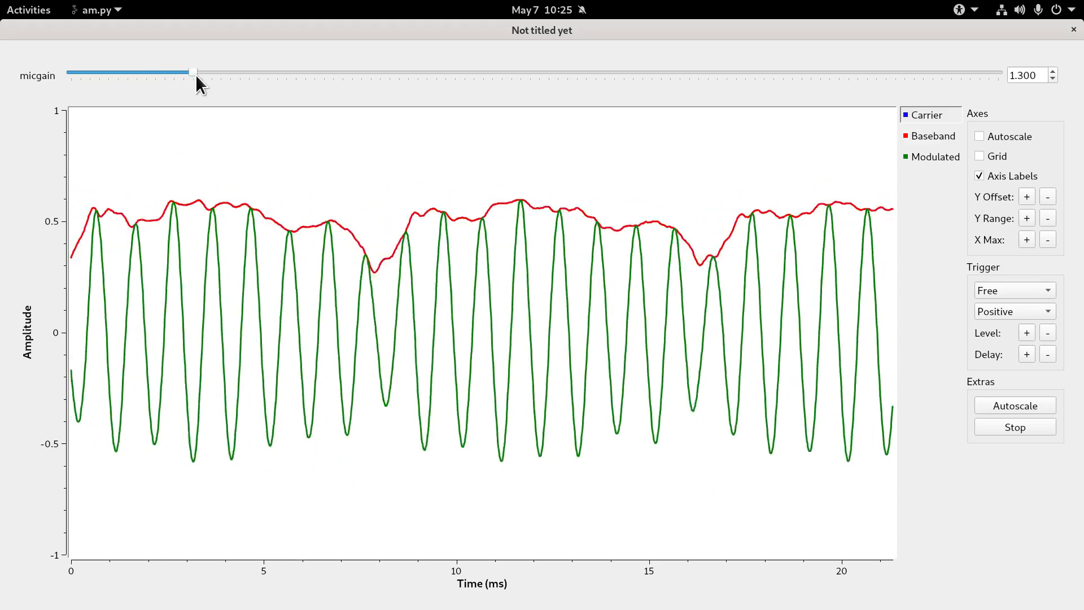
{"action": "left_click_drag", "start_coordinate": [217, 74], "coordinate": [236, 78]}
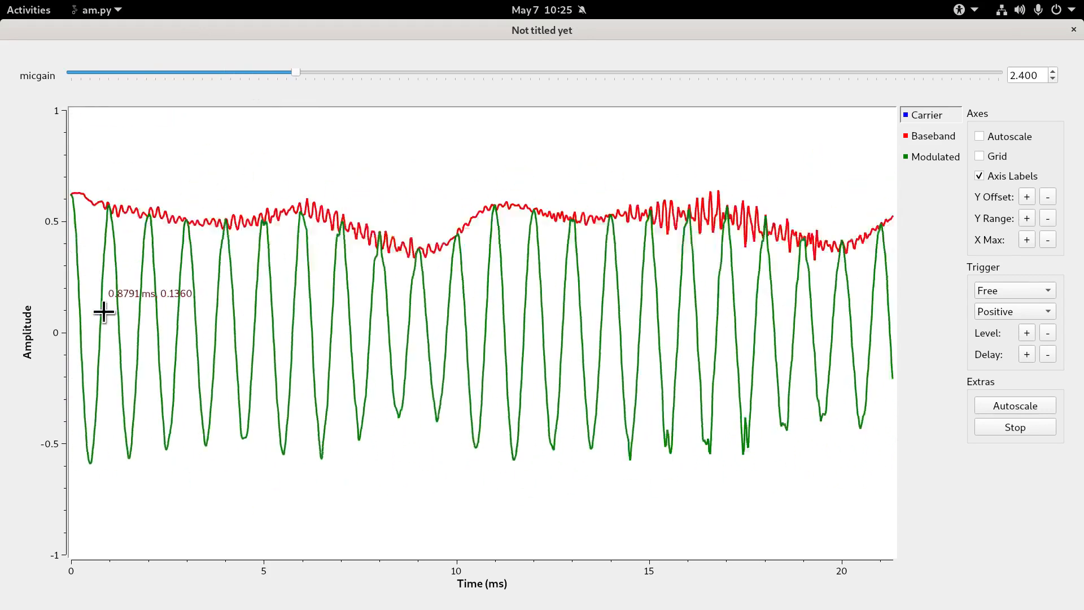
{"action": "left_click_drag", "start_coordinate": [296, 74], "coordinate": [341, 72]}
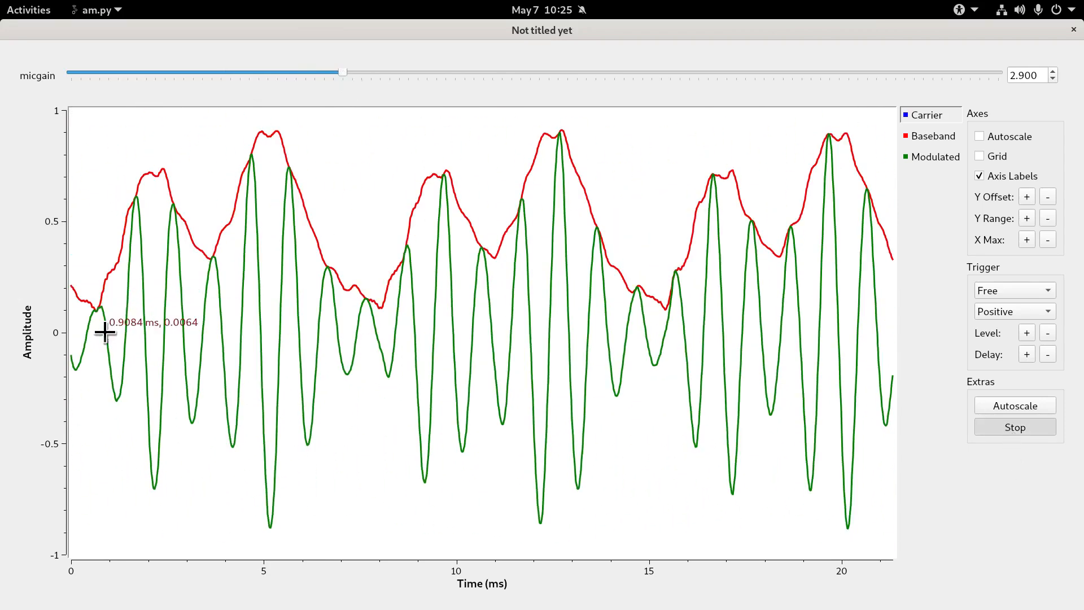
Resume and freeze the time plot at a micgain of 2.9 to compare the modulated waveform with the baseband
{"action": "left_click", "coordinate": [1016, 427]}
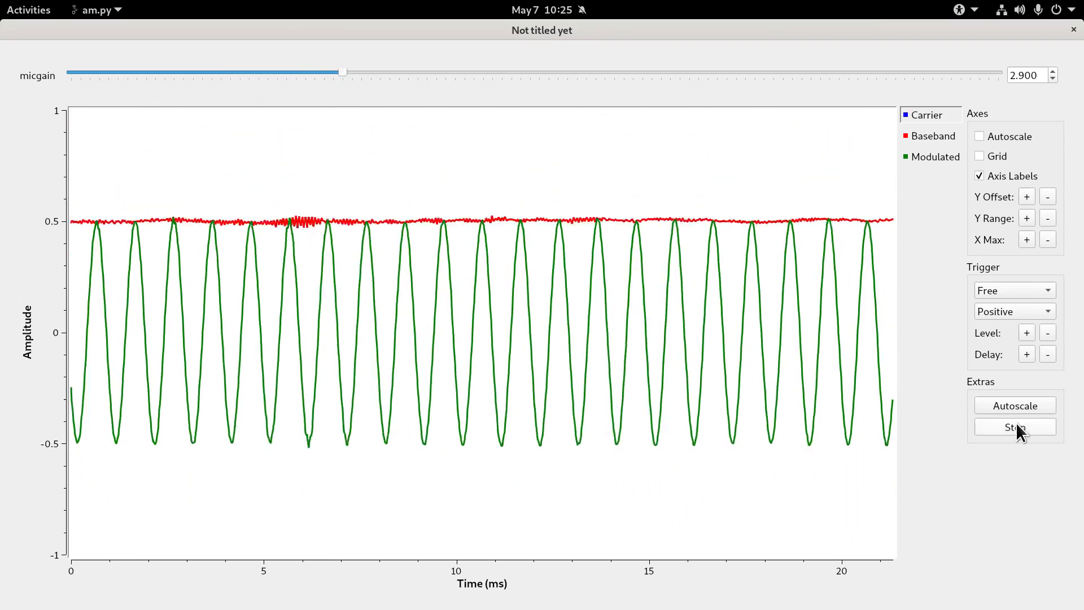
{"action": "left_click", "coordinate": [1017, 427]}
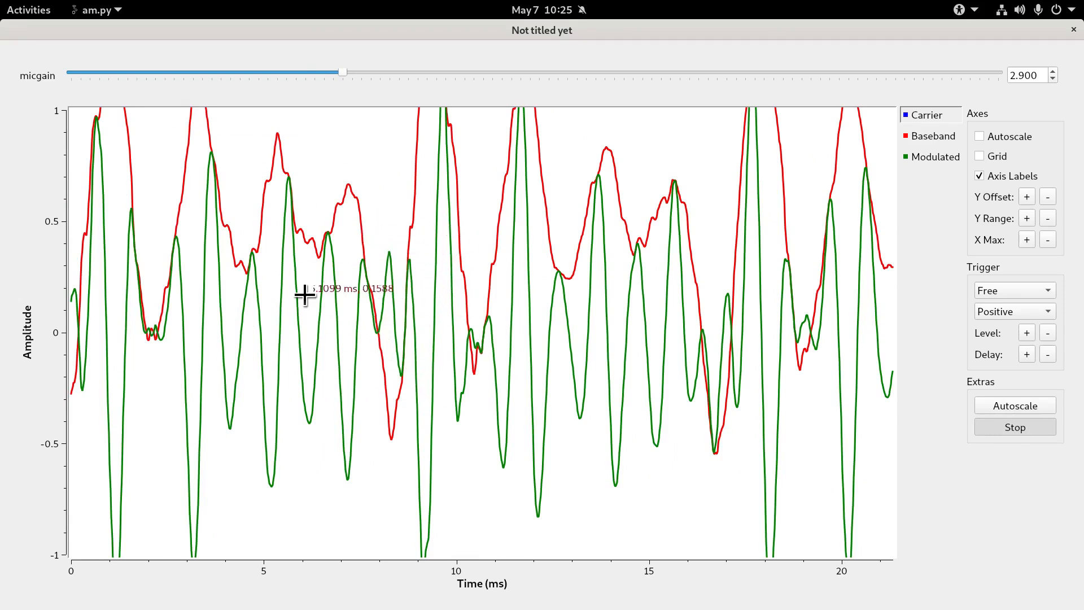
{"action": "left_click", "coordinate": [983, 427]}
Lower micgain to 2.0 and 1.5, freezing and resuming the plot to examine the modulated envelope
{"action": "left_click_drag", "start_coordinate": [342, 74], "coordinate": [258, 74]}
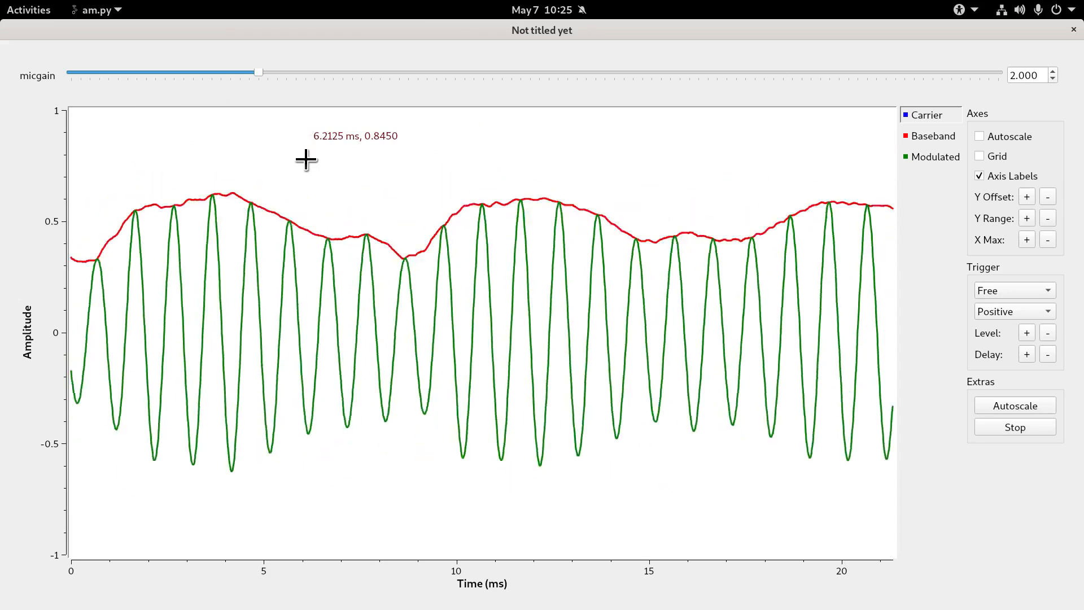
{"action": "left_click_drag", "start_coordinate": [254, 73], "coordinate": [216, 73]}
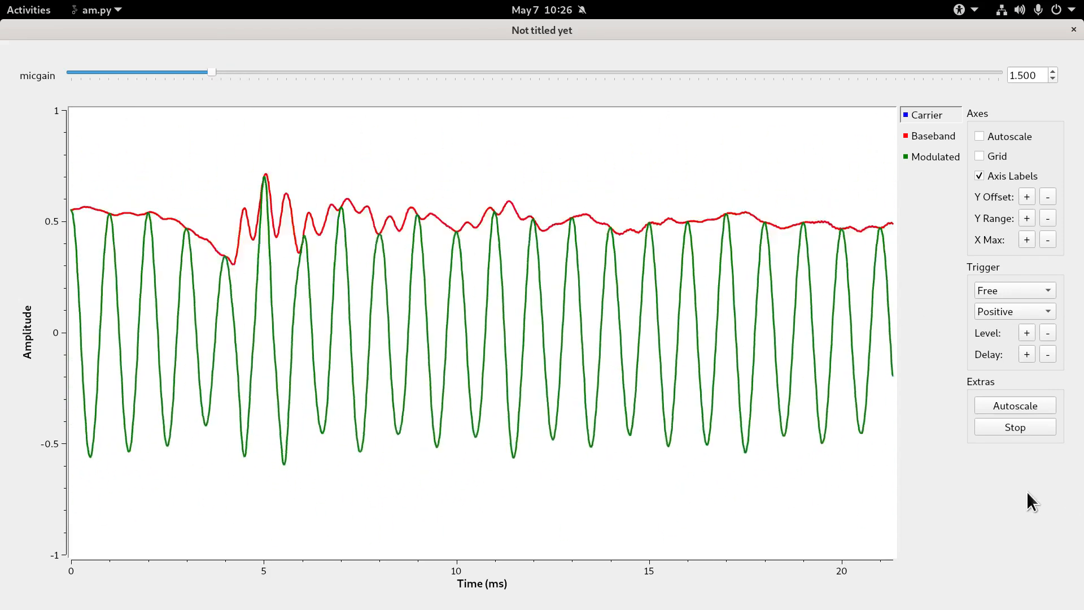
{"action": "left_click", "coordinate": [987, 427]}
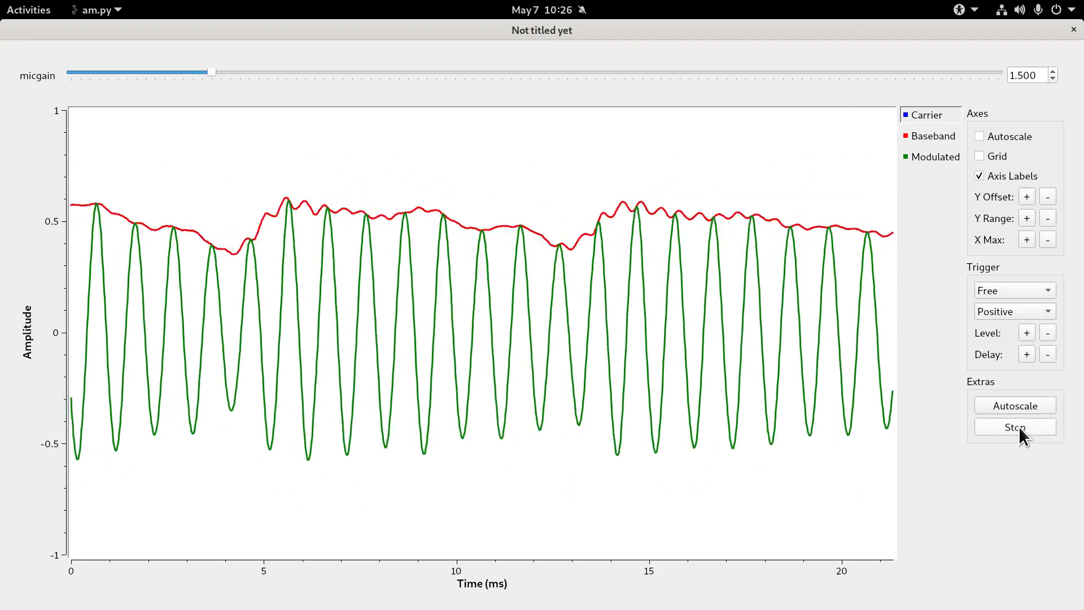
{"action": "left_click", "coordinate": [1019, 426]}
Raise micgain to 3.0, freeze the plot to examine the modulated waveform, and close the plot window
{"action": "left_click", "coordinate": [225, 75]}
{"action": "left_click_drag", "start_coordinate": [225, 76], "coordinate": [280, 77]}
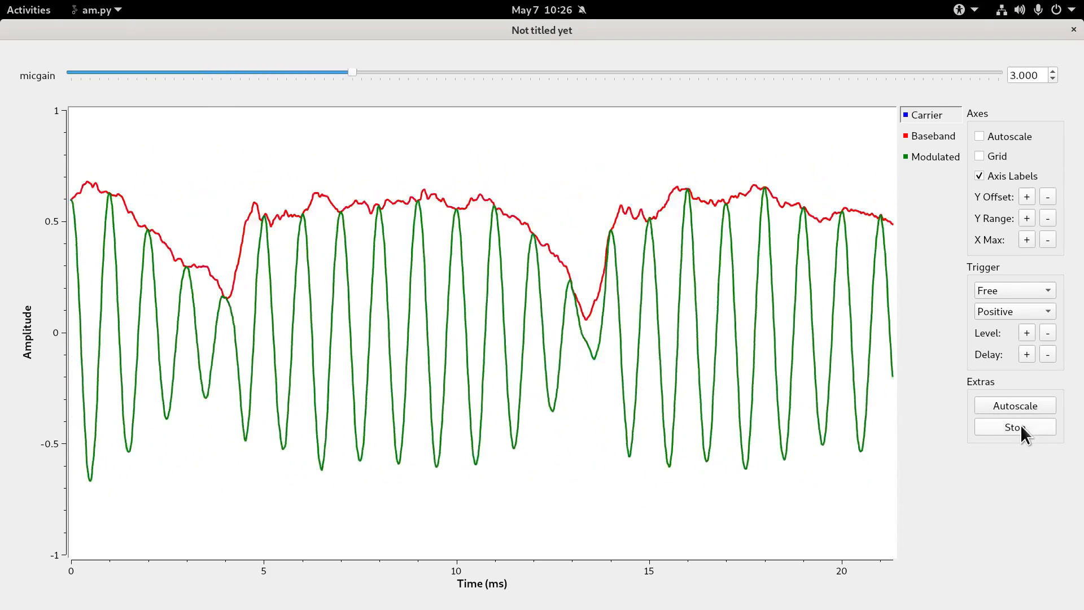
{"action": "left_click", "coordinate": [1021, 426]}
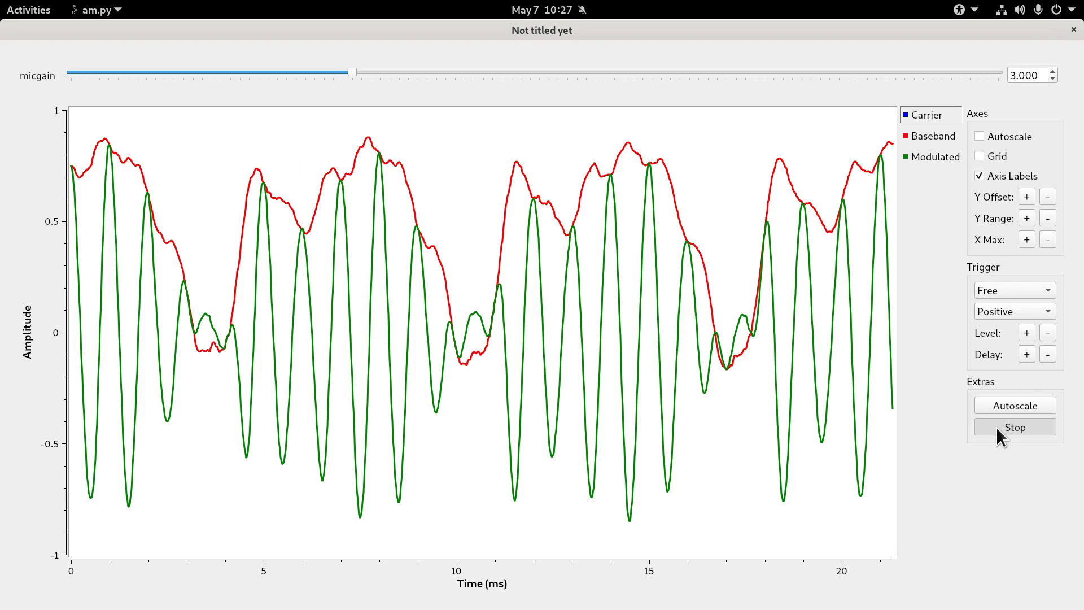
{"action": "left_click", "coordinate": [1075, 30]}
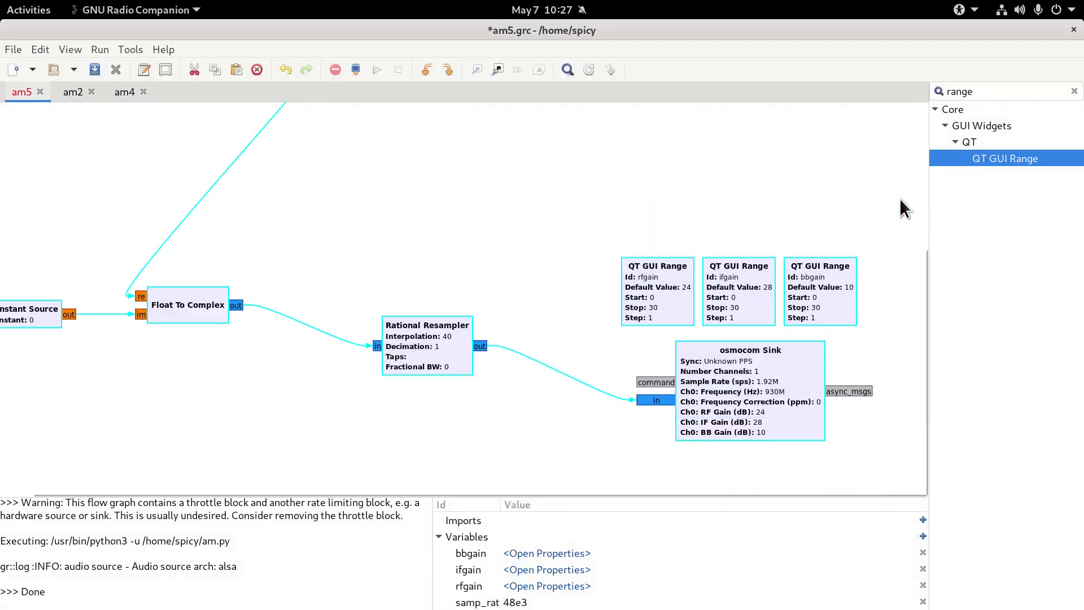
In the am5 flowgraph, shift all blocks into view and rearrange the audio chain, Float To Complex and Time Sink, leaving space after the Audio Source
{"action": "left_click_drag", "start_coordinate": [742, 305], "coordinate": [796, 369]}
{"action": "left_click", "coordinate": [452, 317]}
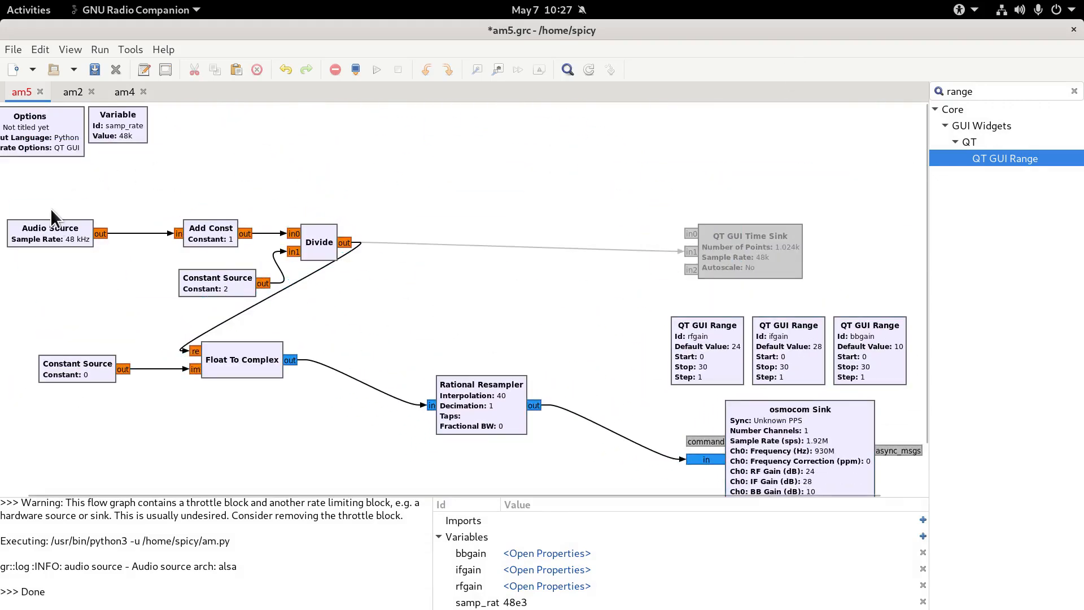
{"action": "left_click_drag", "start_coordinate": [50, 223], "coordinate": [47, 219]}
{"action": "left_click_drag", "start_coordinate": [210, 234], "coordinate": [174, 230]}
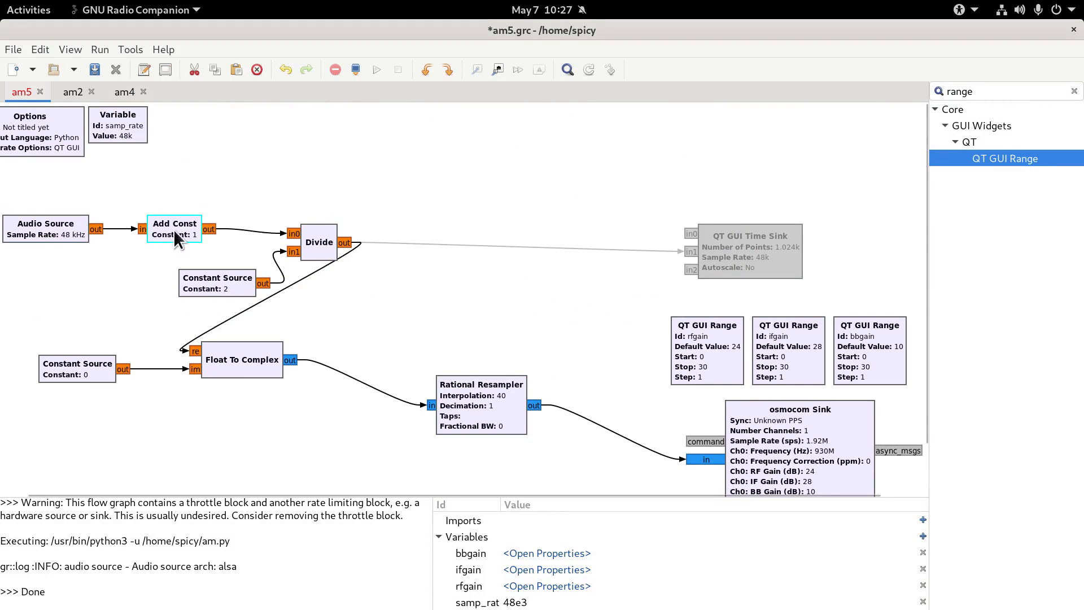
{"action": "left_click_drag", "start_coordinate": [320, 252], "coordinate": [297, 250]}
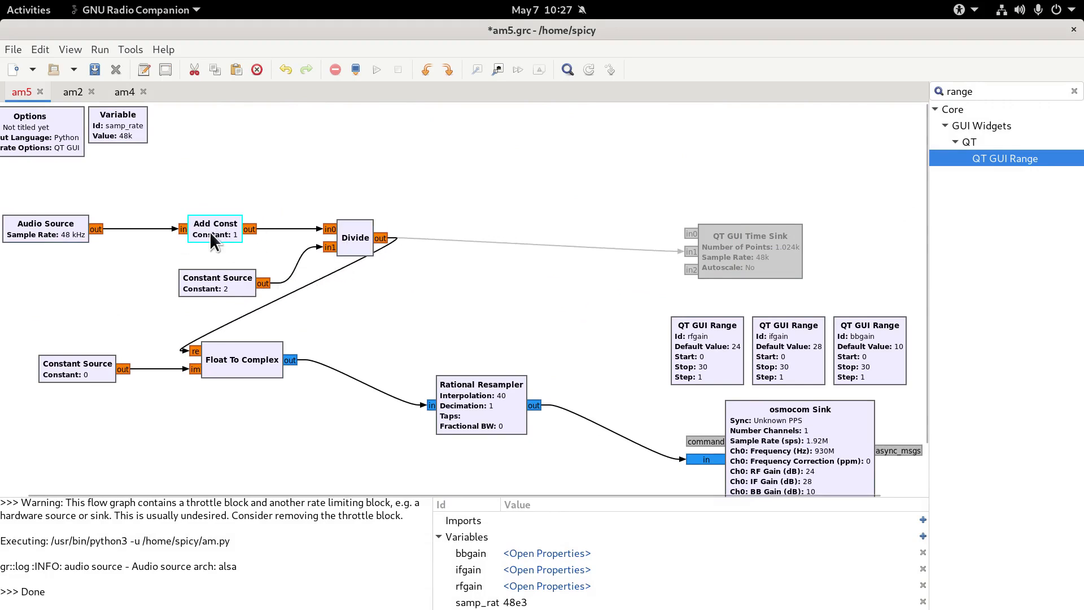
{"action": "left_click_drag", "start_coordinate": [212, 237], "coordinate": [225, 235]}
{"action": "left_click_drag", "start_coordinate": [231, 278], "coordinate": [244, 282]}
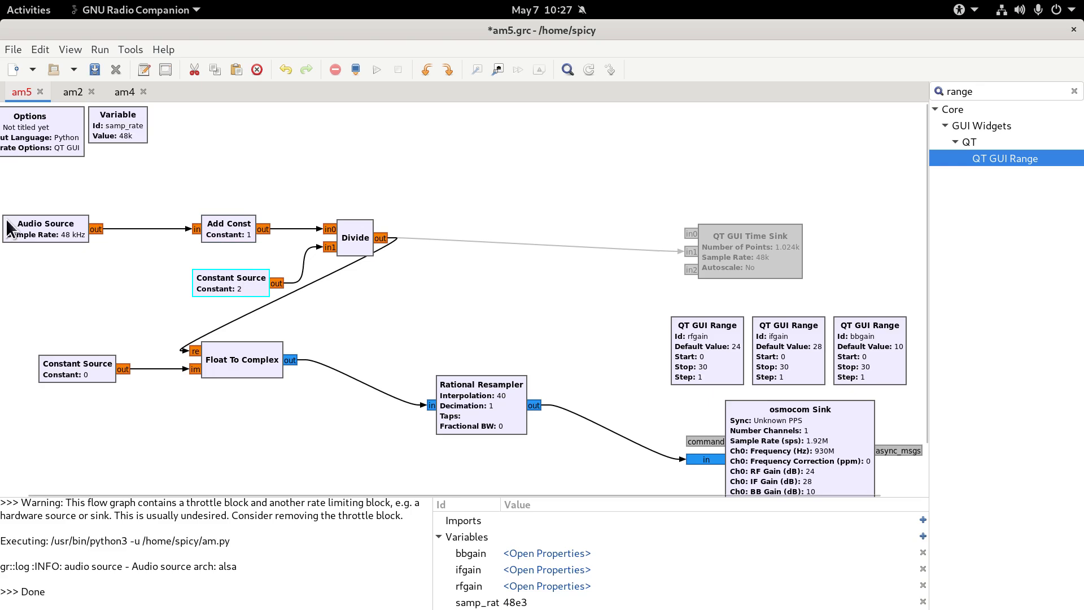
{"action": "left_click", "coordinate": [314, 284]}
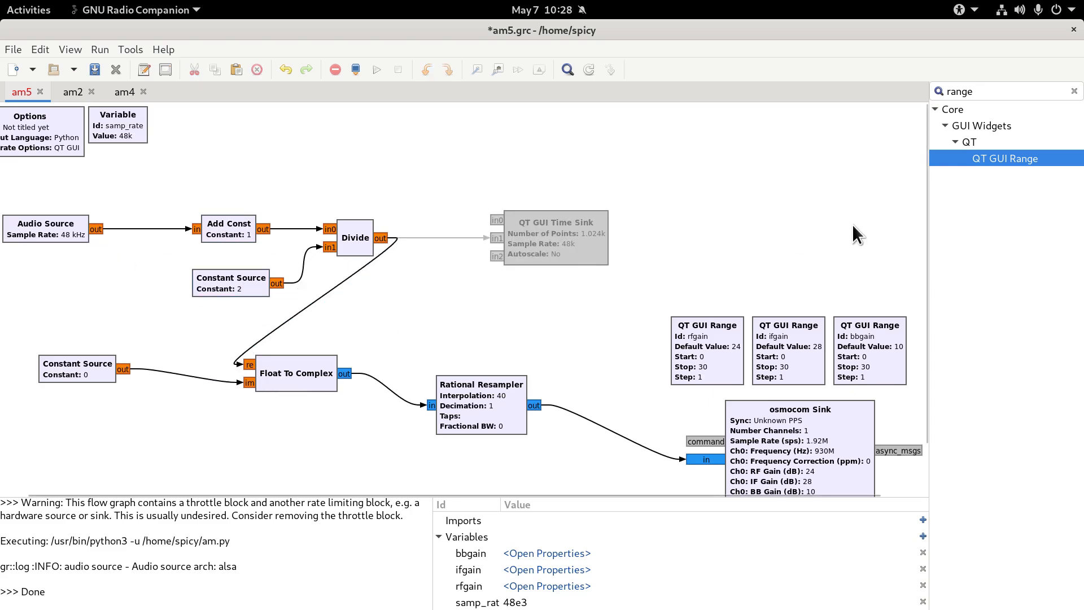
Search the block library for "freq", add a QT GUI Frequency Sink to am5, and move the Gqrx window aside
{"action": "key", "text": "ctrl+f"}
{"action": "type", "text": "freq"}
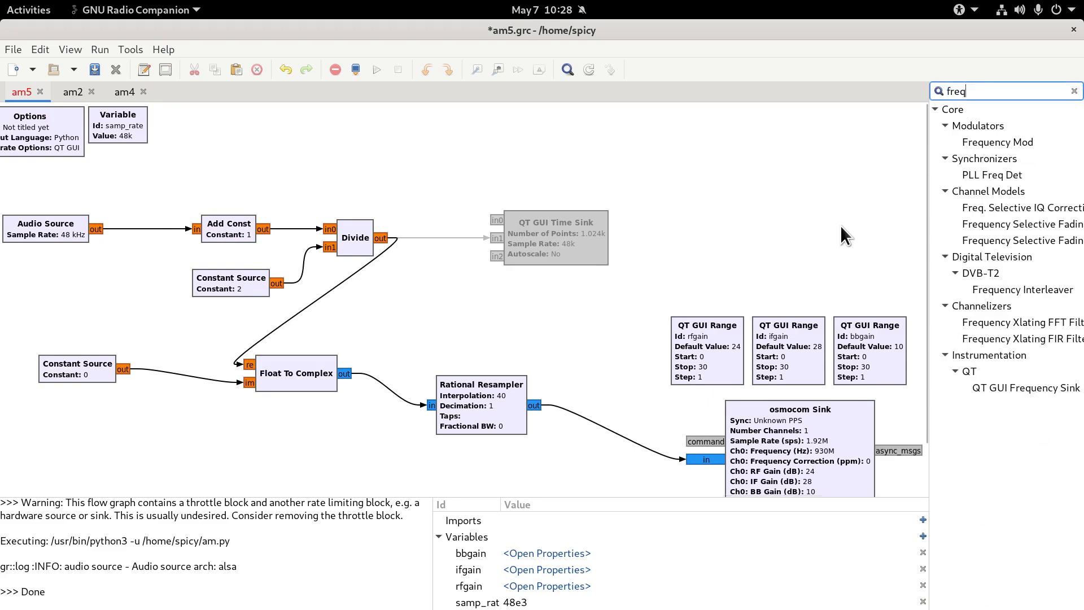
{"action": "double_click", "coordinate": [974, 386]}
{"action": "left_click_drag", "start_coordinate": [572, 300], "coordinate": [757, 235]}
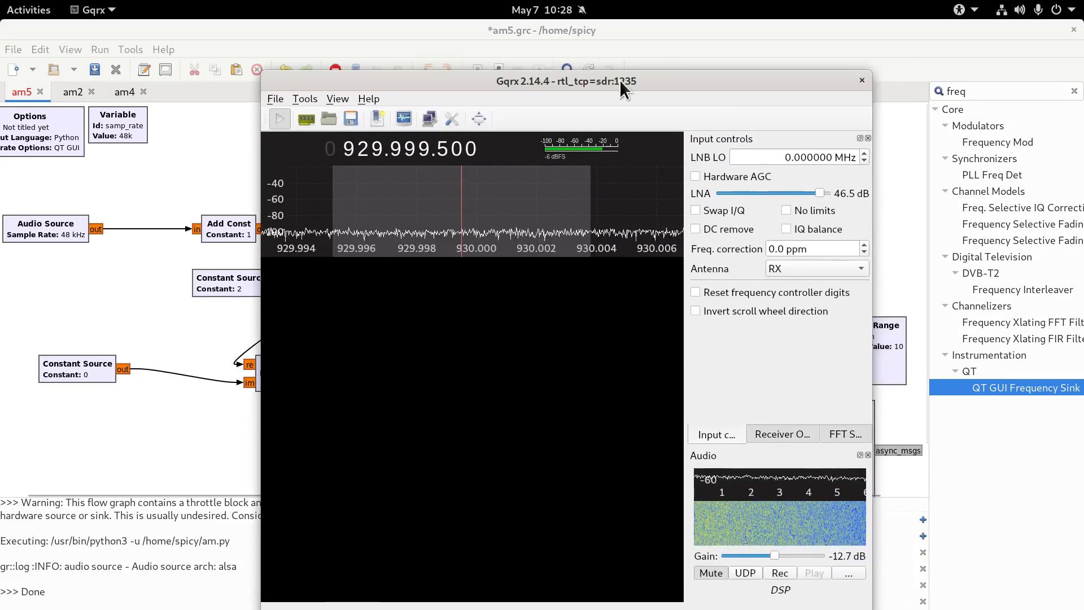
{"action": "left_click_drag", "start_coordinate": [673, 78], "coordinate": [0, 79]}
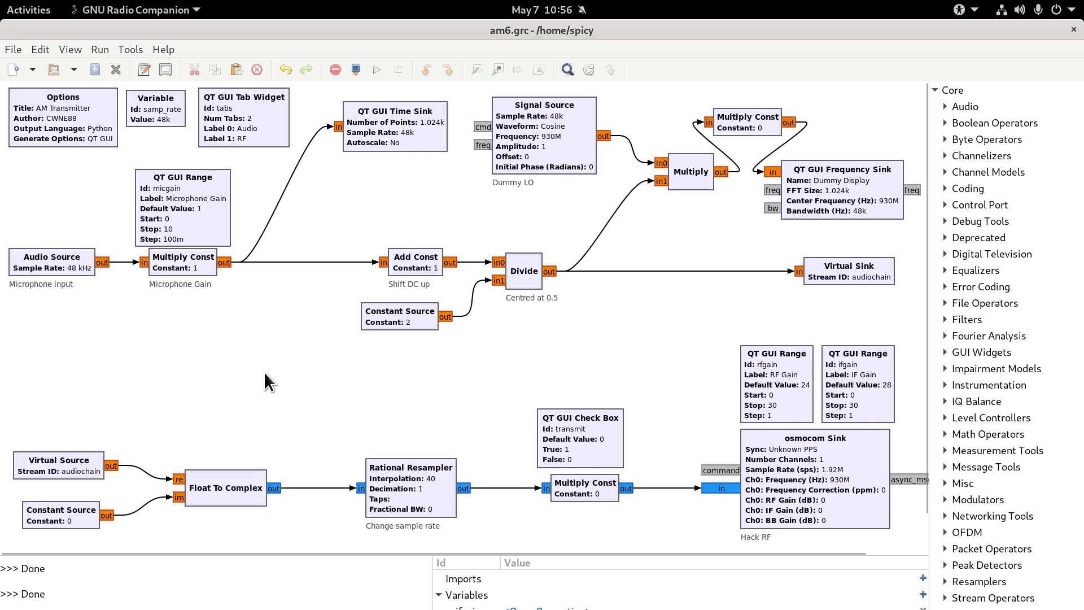
Examine the am6 flowgraph's microphone input, gain control, Time Sink and DC shift blocks by selecting them in turn
{"action": "left_click", "coordinate": [46, 259]}
{"action": "left_click", "coordinate": [166, 265]}
{"action": "left_click", "coordinate": [188, 200]}
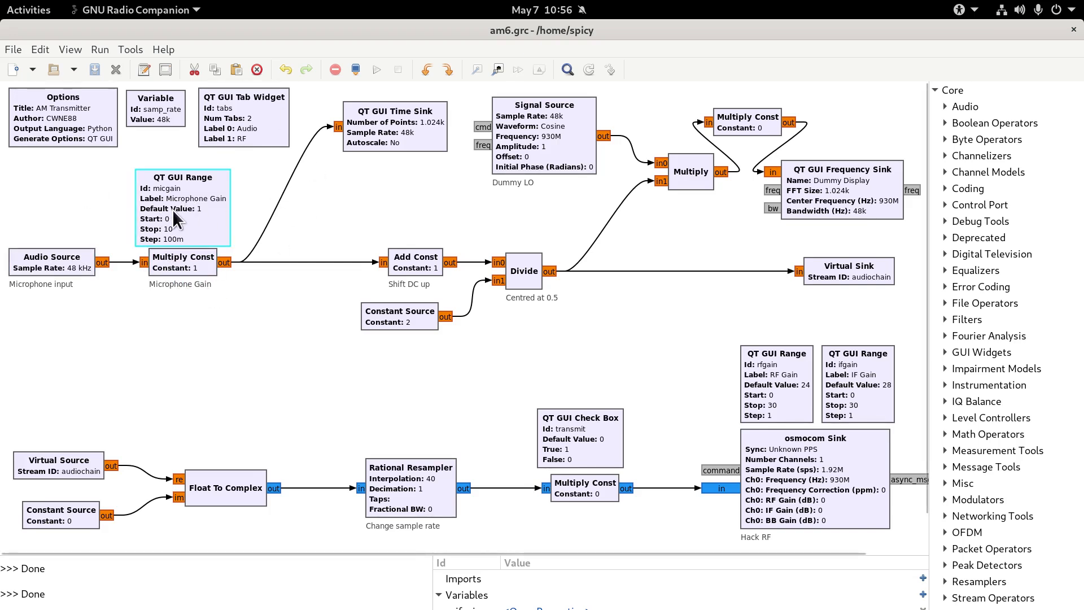
{"action": "left_click", "coordinate": [402, 126]}
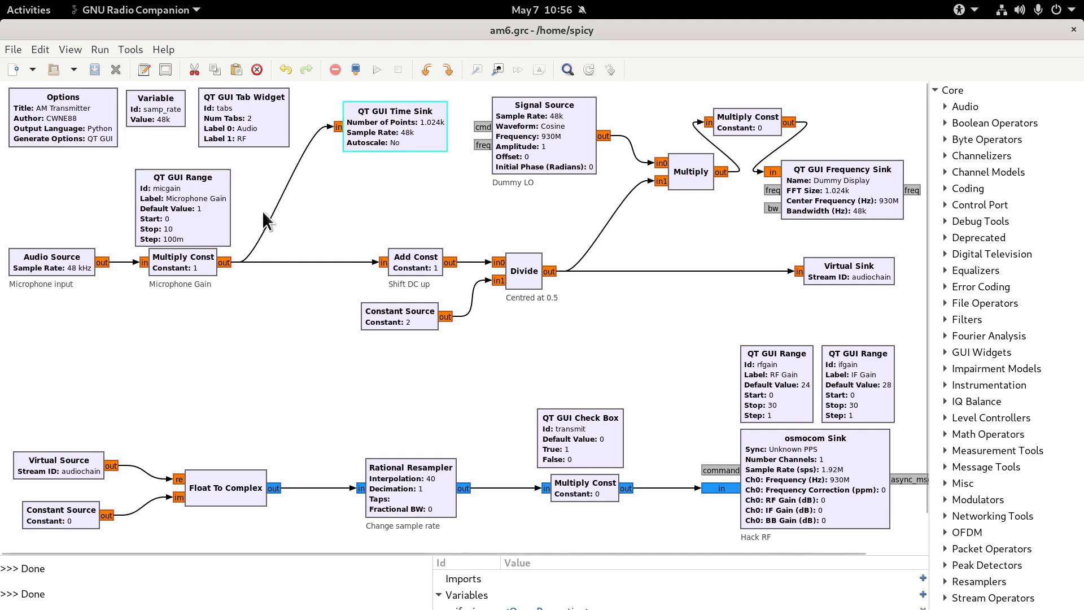
{"action": "left_click_drag", "start_coordinate": [336, 201], "coordinate": [564, 364]}
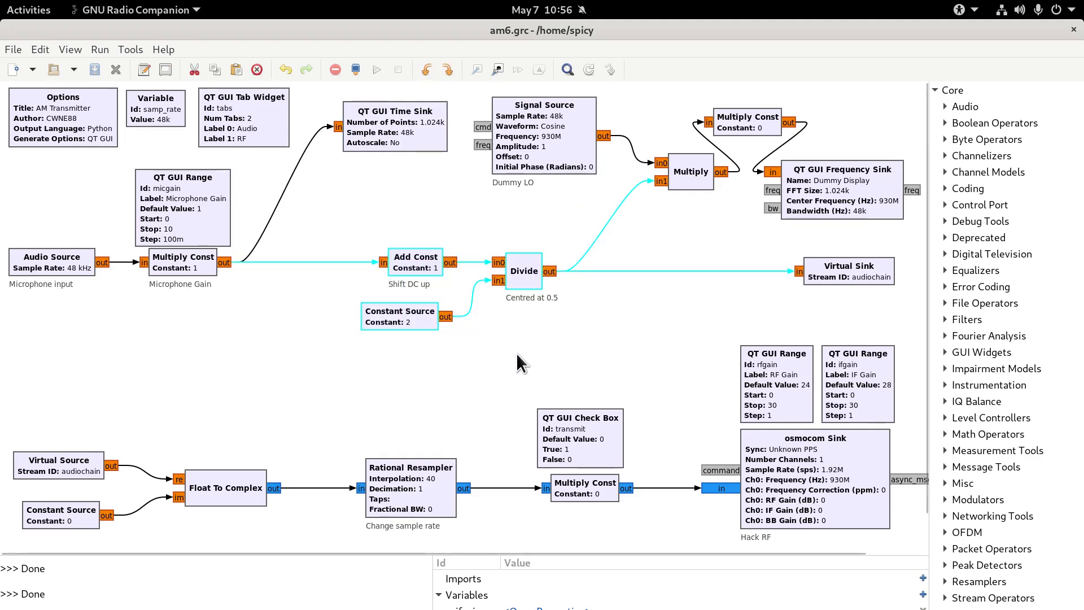
{"action": "left_click", "coordinate": [517, 356]}
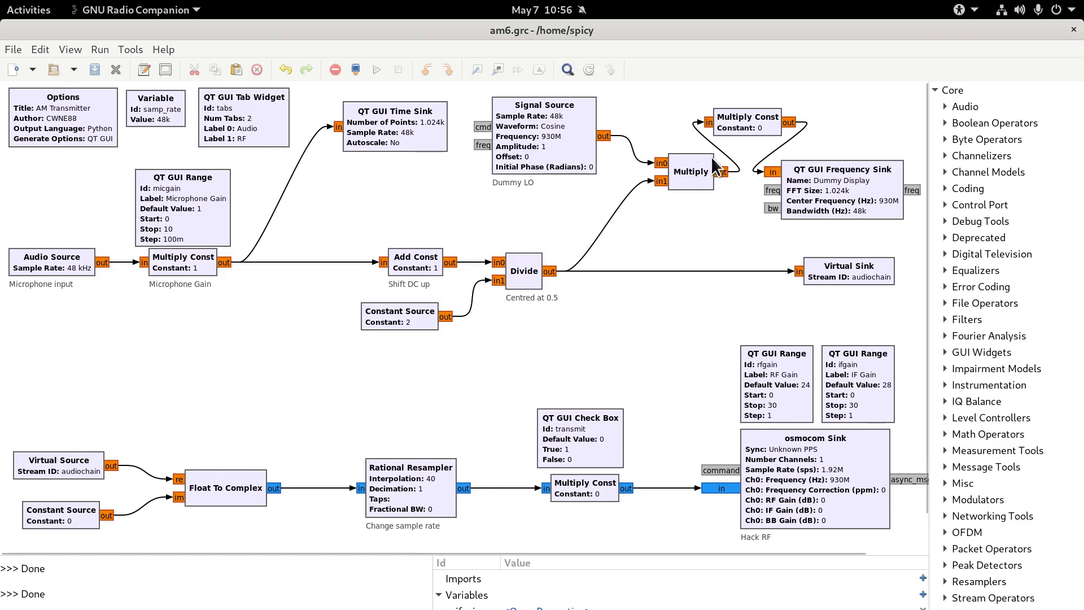
Examine the am6 dummy display chain, its Signal Source and Frequency Sink, and the osmocom Sink by selecting them in turn
{"action": "left_click_drag", "start_coordinate": [827, 224], "coordinate": [506, 97]}
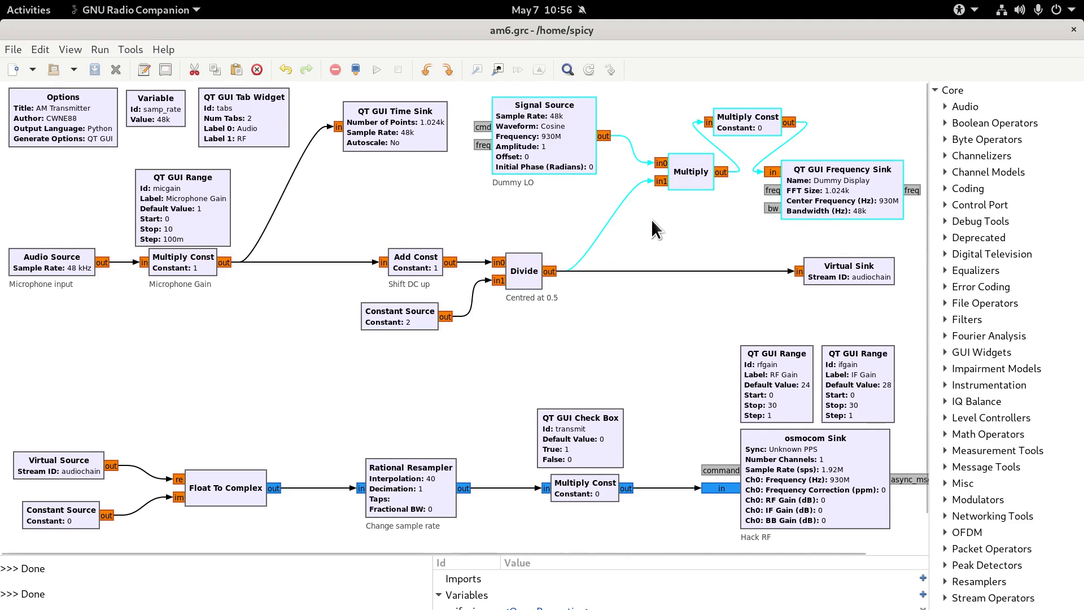
{"action": "left_click", "coordinate": [669, 206]}
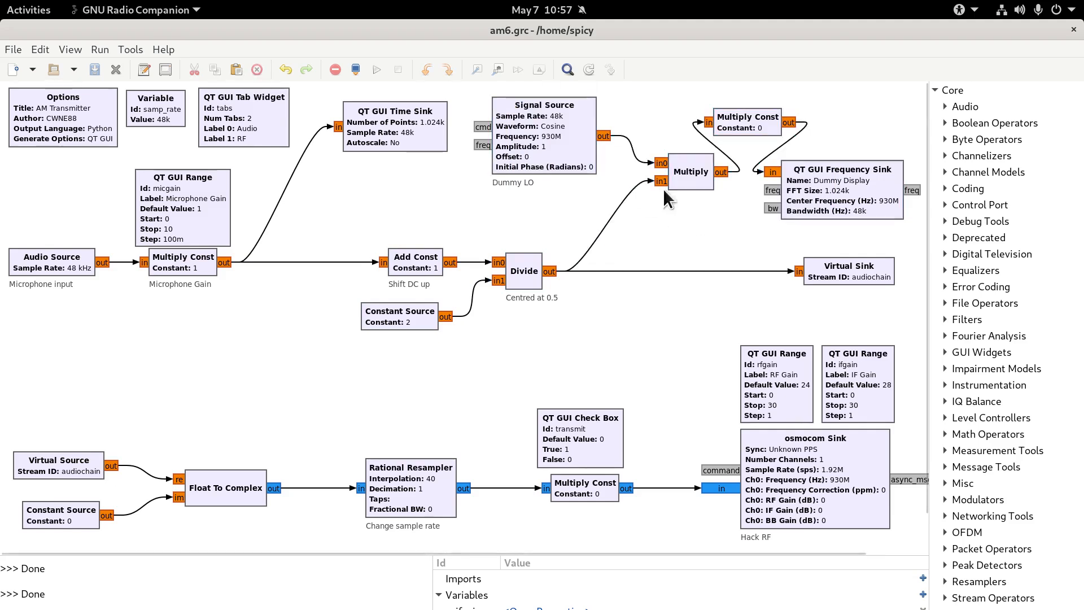
{"action": "left_click", "coordinate": [541, 145]}
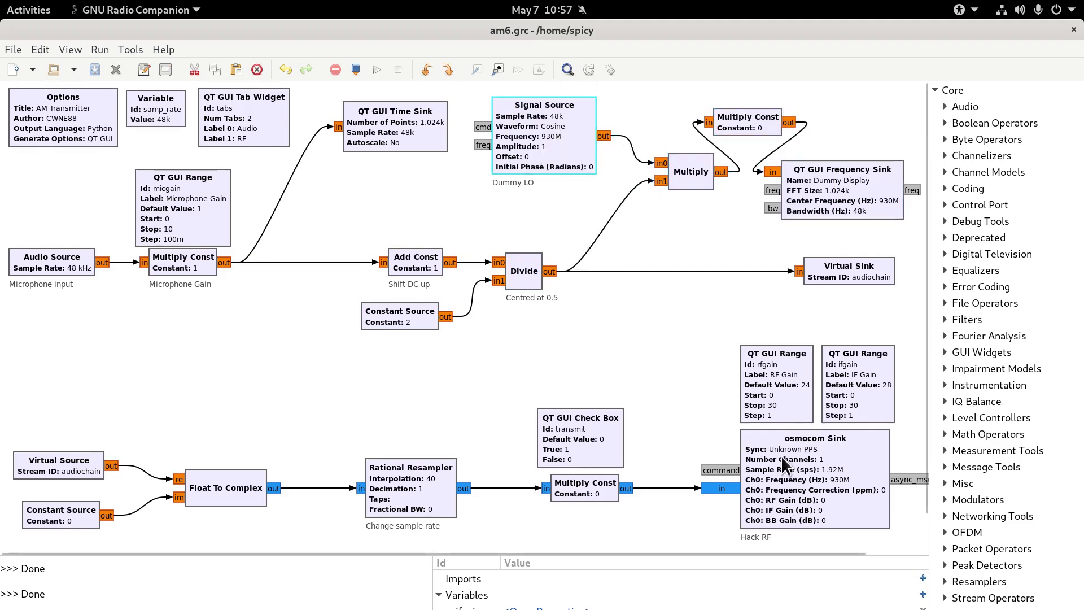
{"action": "left_click", "coordinate": [815, 485]}
{"action": "left_click", "coordinate": [545, 137]}
{"action": "left_click", "coordinate": [843, 178]}
{"action": "left_click", "coordinate": [727, 221]}
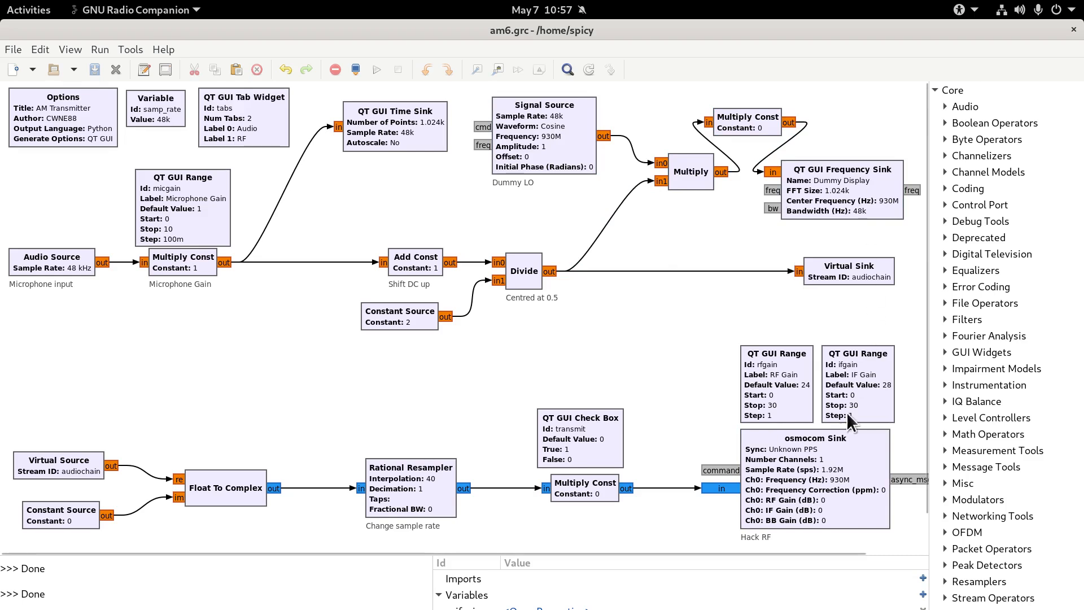
Examine the Virtual Sink and Virtual Source blocks that share the audiochain stream by selecting each
{"action": "scroll", "coordinate": [846, 412], "scroll_direction": "down", "scroll_amount": 1}
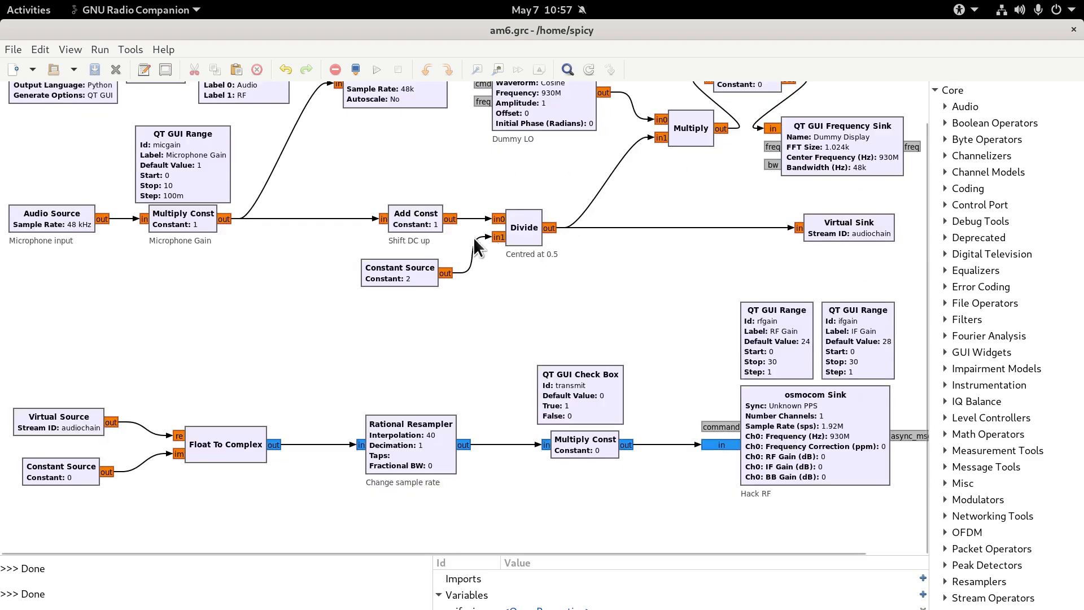
{"action": "left_click", "coordinate": [858, 227]}
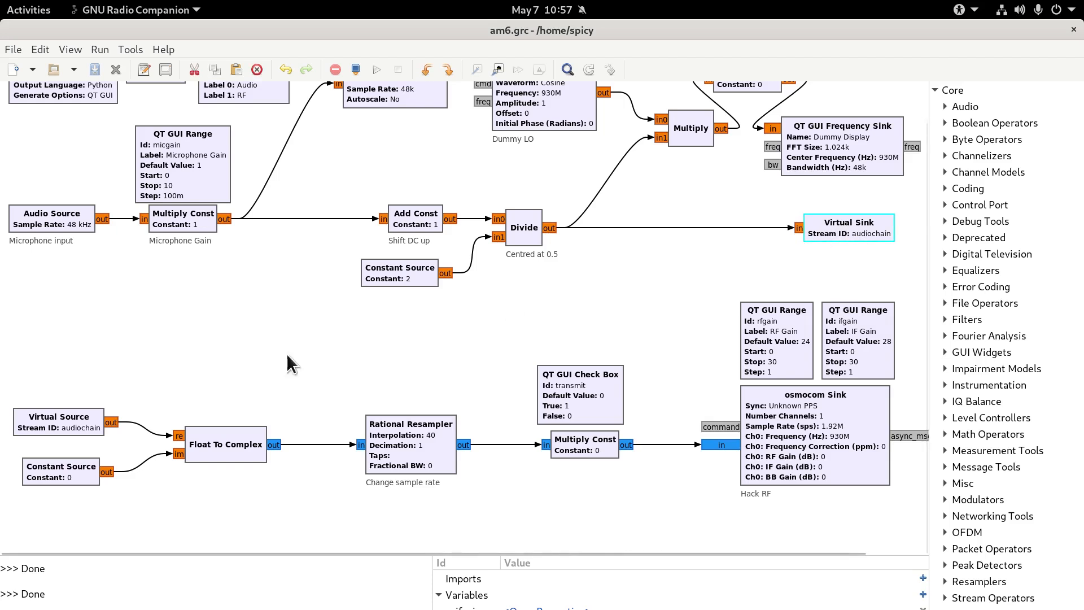
{"action": "left_click", "coordinate": [41, 425]}
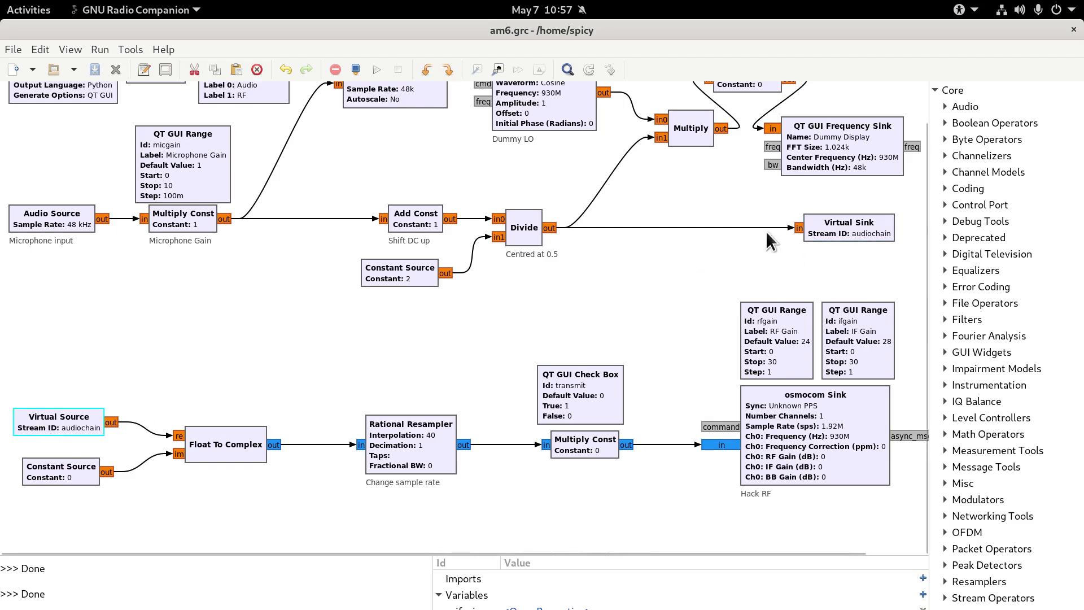
Connect the Divide output directly to Float To Complex's real input, and delete that connection again
{"action": "left_click", "coordinate": [554, 228]}
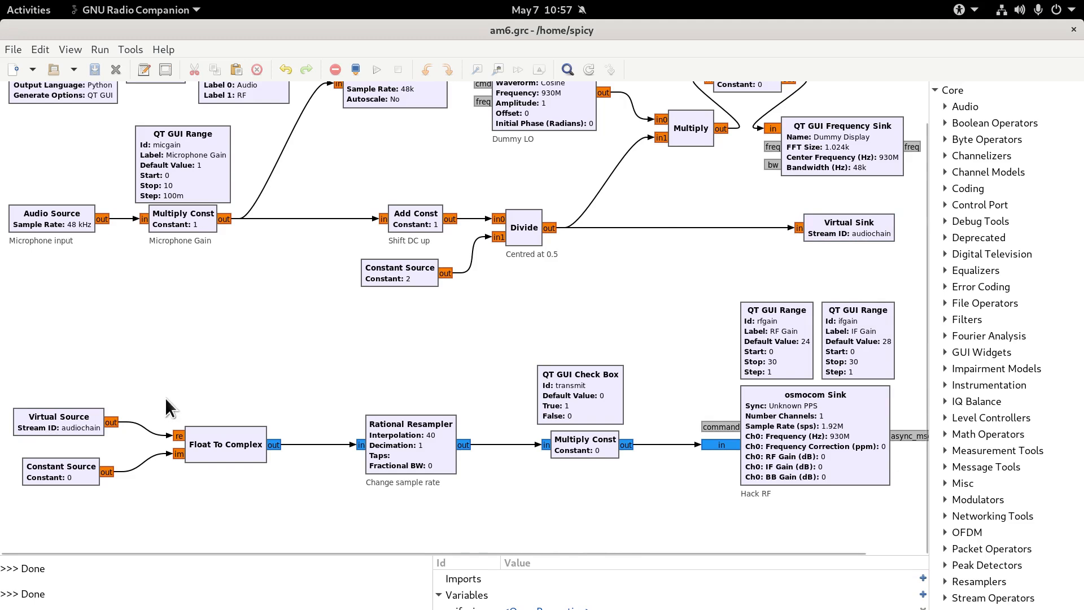
{"action": "left_click", "coordinate": [179, 435]}
{"action": "left_click", "coordinate": [389, 318]}
{"action": "key", "text": "Delete"}
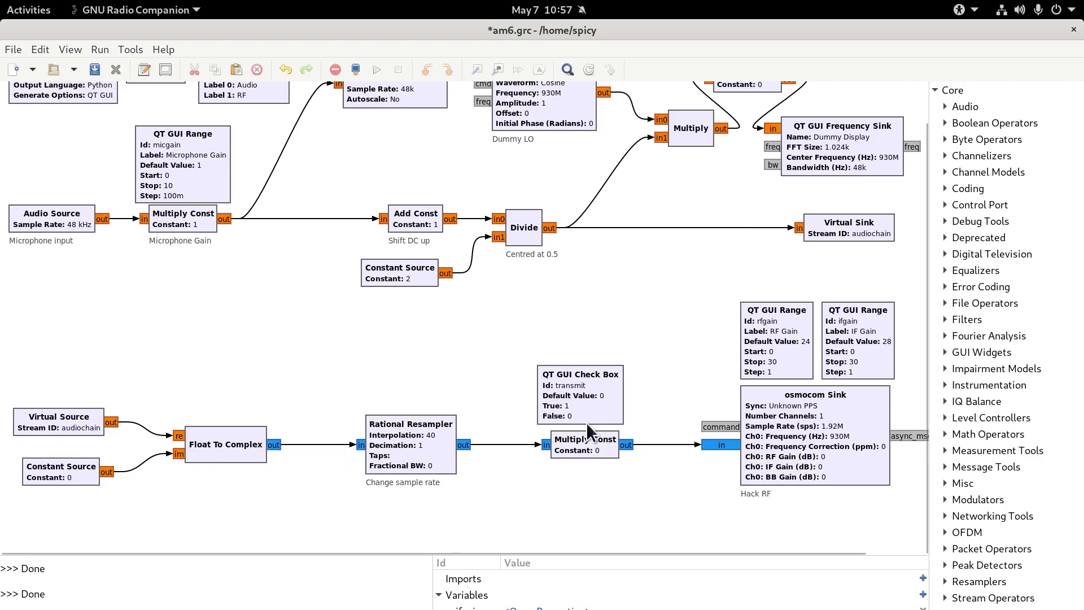
Set the transmit check box's label to "Transmit" and reposition the block just above the Multiply Const feeding the osmocom Sink
{"action": "left_click_drag", "start_coordinate": [573, 404], "coordinate": [577, 405]}
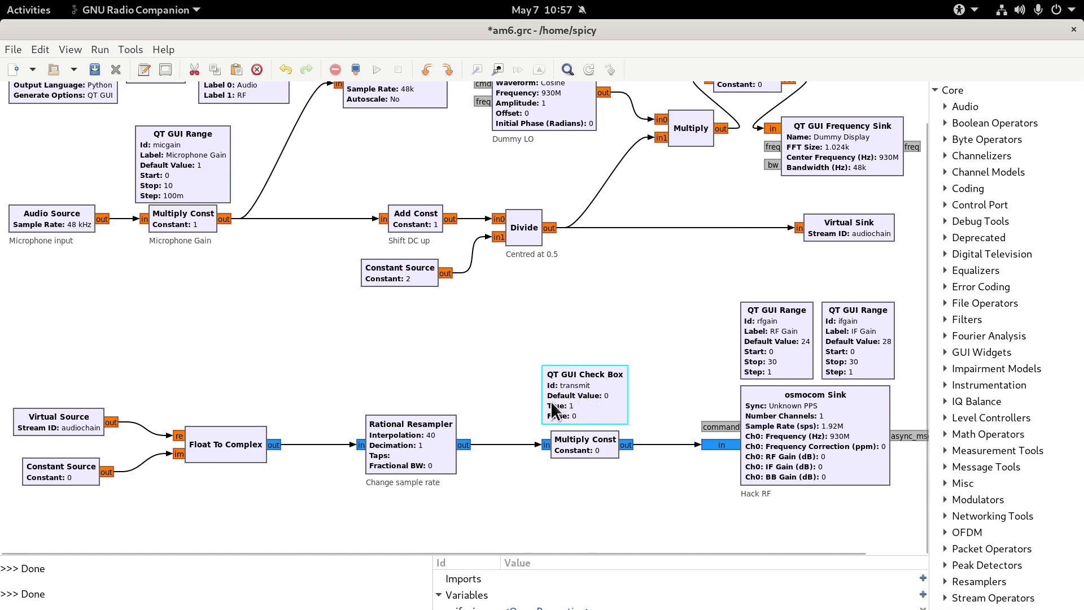
{"action": "double_click", "coordinate": [592, 404]}
{"action": "left_click", "coordinate": [542, 242]}
{"action": "type", "text": "Transmit"}
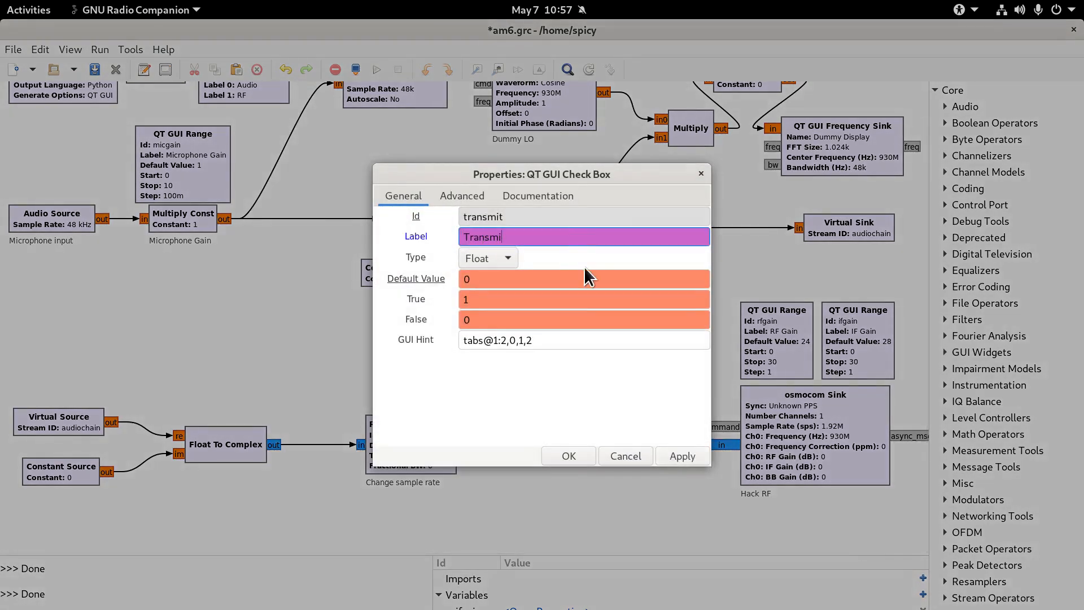
{"action": "left_click", "coordinate": [570, 454]}
{"action": "left_click_drag", "start_coordinate": [598, 399], "coordinate": [594, 396]}
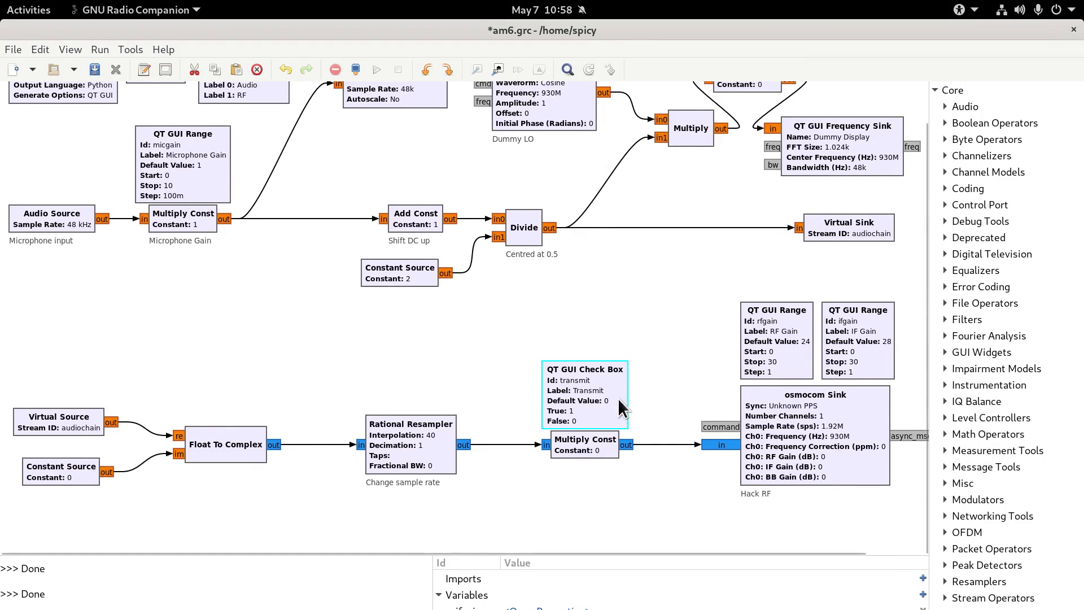
Examine the Tab Widget and the Time Sink's GUI Hint setting, leaving the properties unchanged
{"action": "scroll", "coordinate": [618, 399], "scroll_direction": "up", "scroll_amount": 1}
{"action": "left_click", "coordinate": [232, 131]}
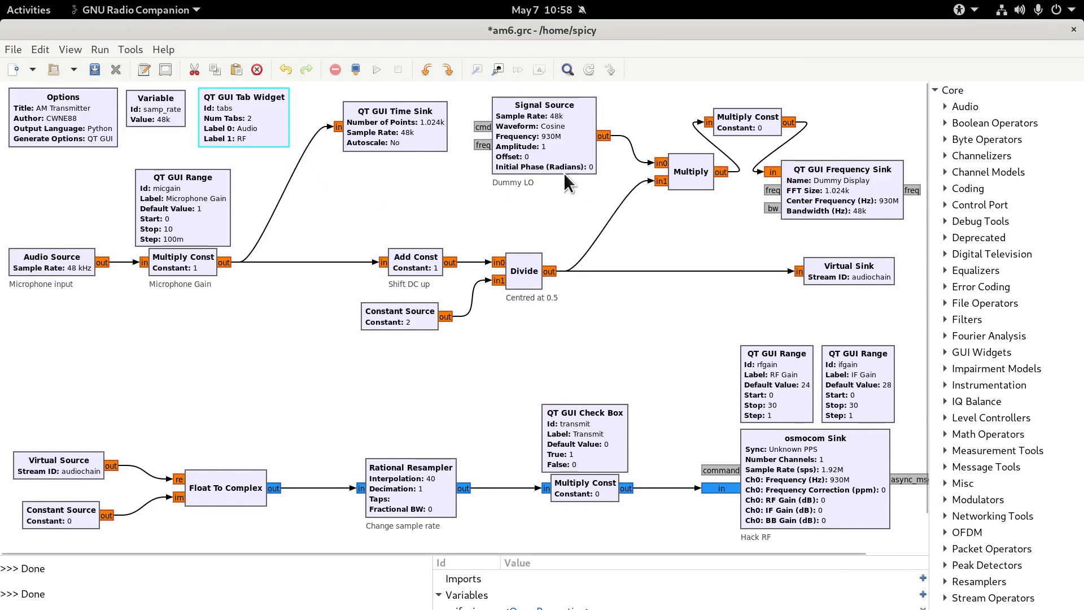
{"action": "double_click", "coordinate": [402, 121]}
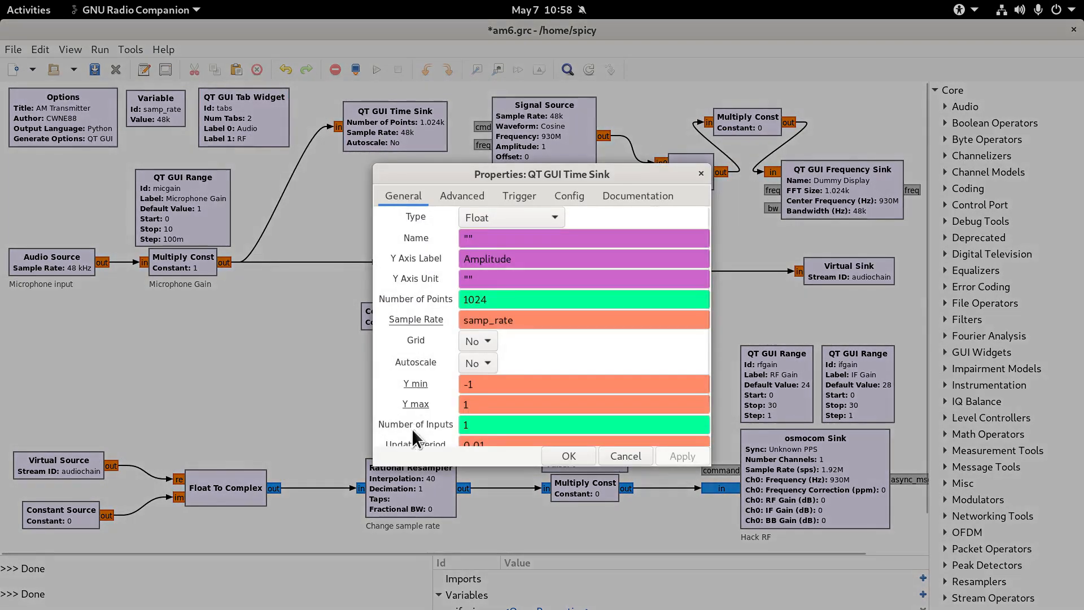
{"action": "scroll", "coordinate": [412, 417], "scroll_direction": "down", "scroll_amount": 3}
{"action": "triple_click", "coordinate": [487, 436]}
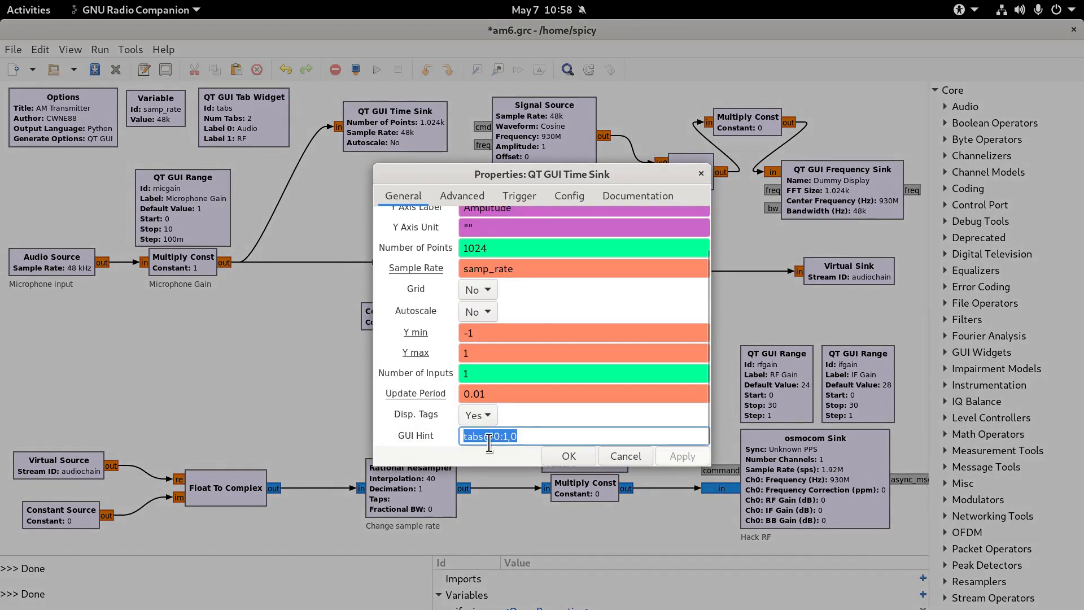
{"action": "left_click", "coordinate": [625, 456]}
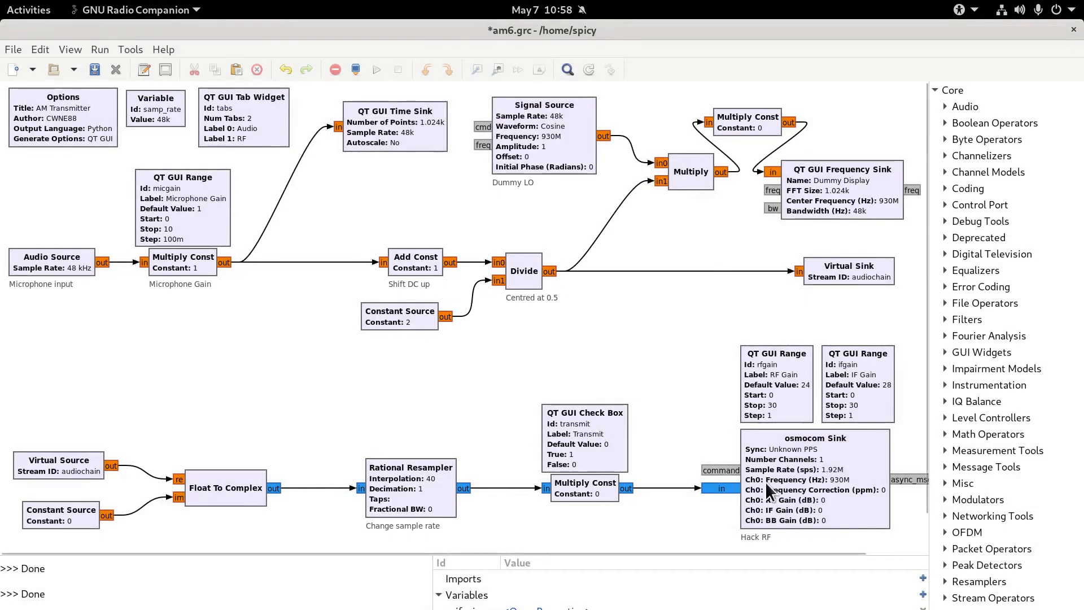
Run the am6 flowgraph, retrying if it exits, and move the AM Transmitter window aside from the audio blocks
{"action": "left_click", "coordinate": [377, 69]}
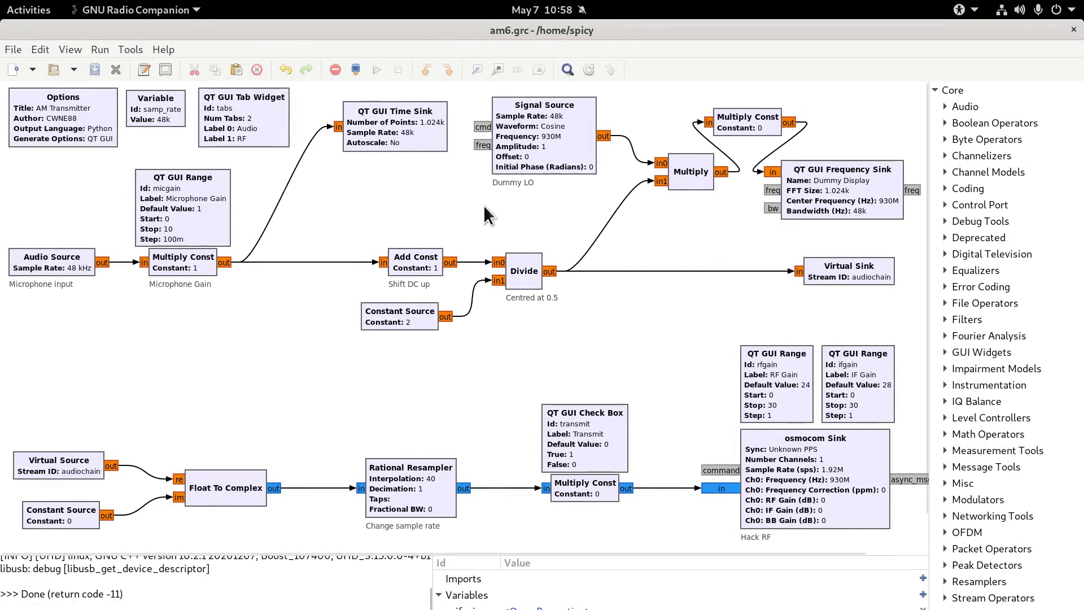
{"action": "left_click", "coordinate": [374, 72]}
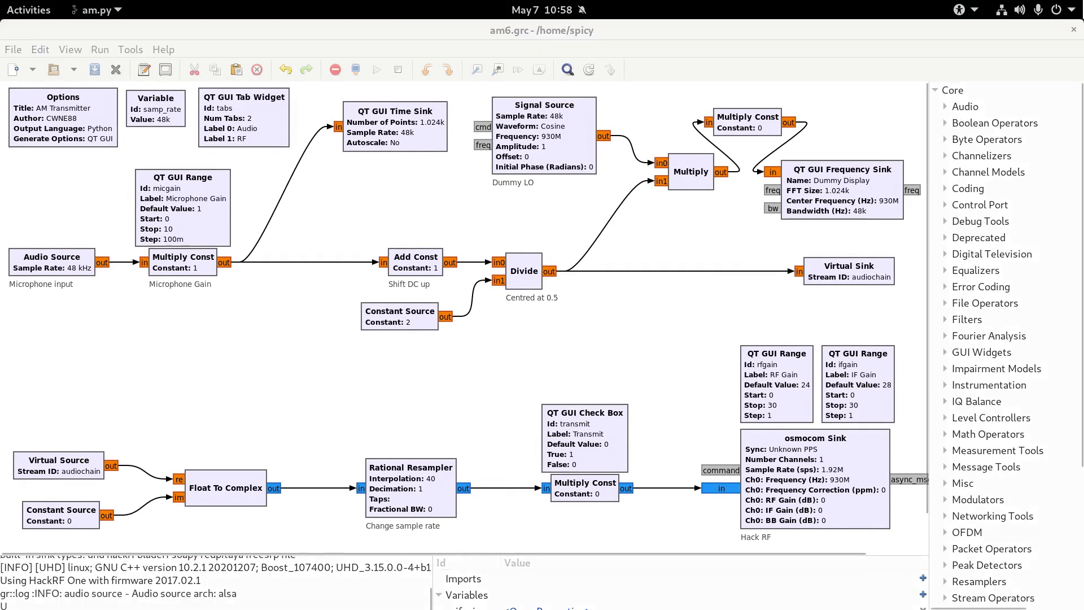
{"action": "left_click_drag", "start_coordinate": [537, 213], "coordinate": [720, 58]}
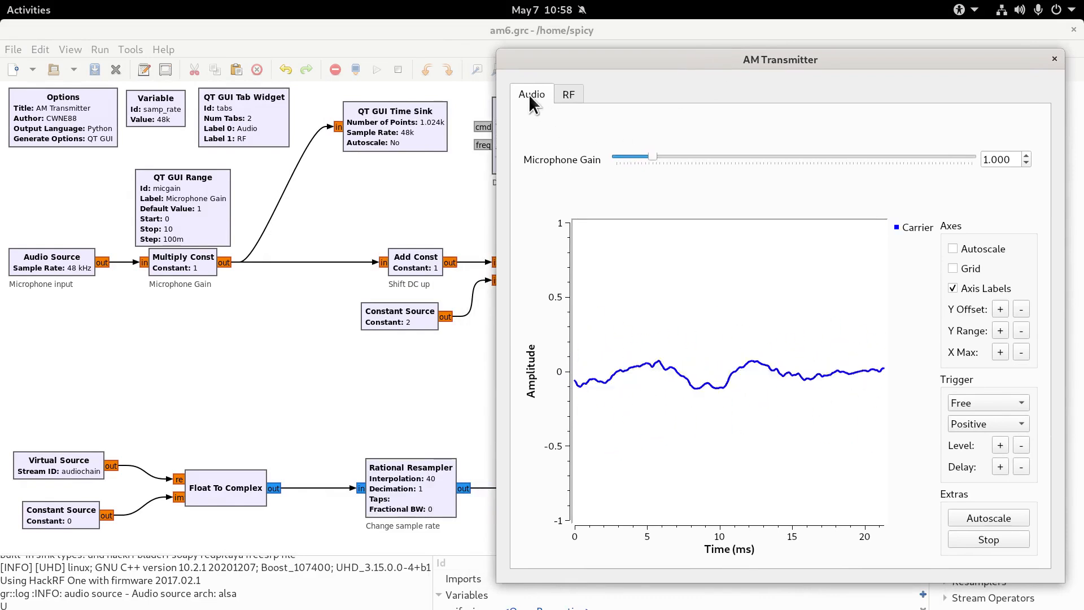
Increase the Microphone Gain, and enable Transmit in the transmitter's RF controls
{"action": "left_click_drag", "start_coordinate": [652, 157], "coordinate": [699, 157]}
{"action": "left_click", "coordinate": [570, 95]}
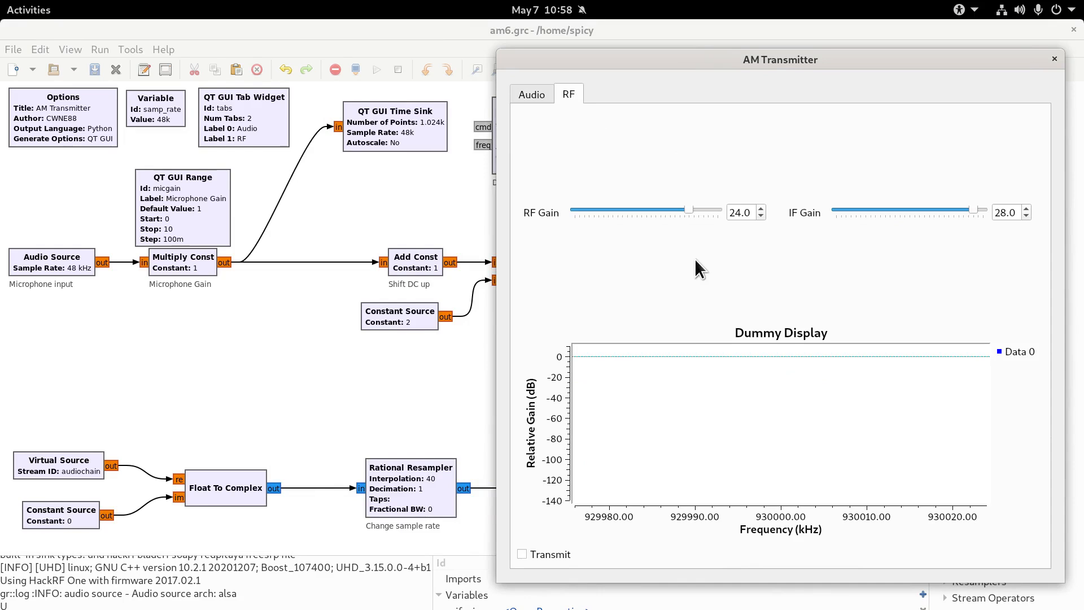
{"action": "left_click", "coordinate": [522, 555]}
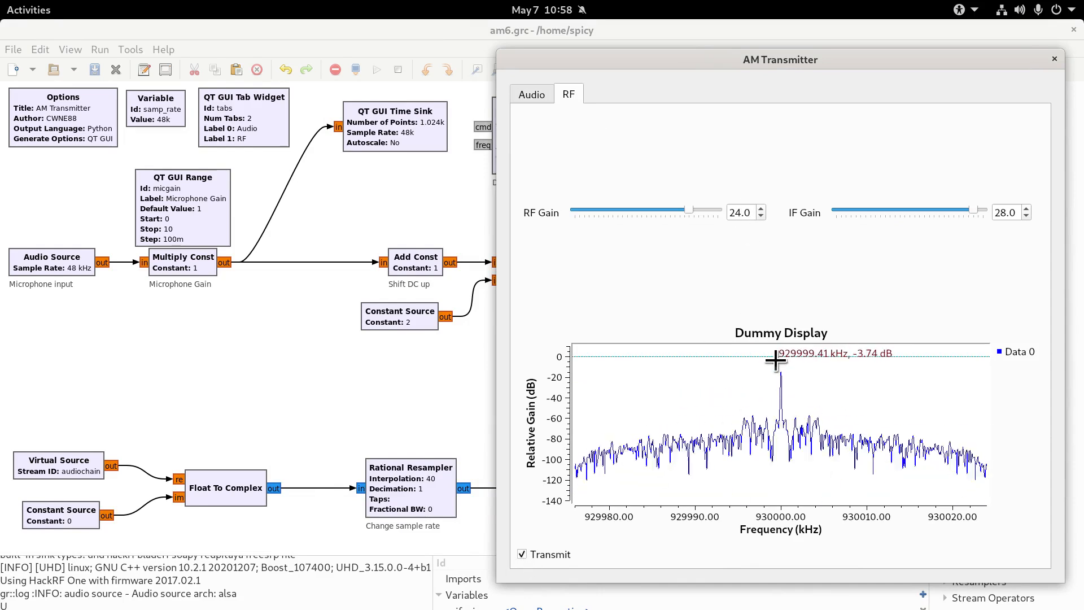
Show Gqrx beside a widened AM Transmitter window and toggle Transmit off and on to compare the received signal
{"action": "key", "text": "alt+Tab"}
{"action": "left_click_drag", "start_coordinate": [492, 100], "coordinate": [501, 54]}
{"action": "left_click", "coordinate": [766, 57]}
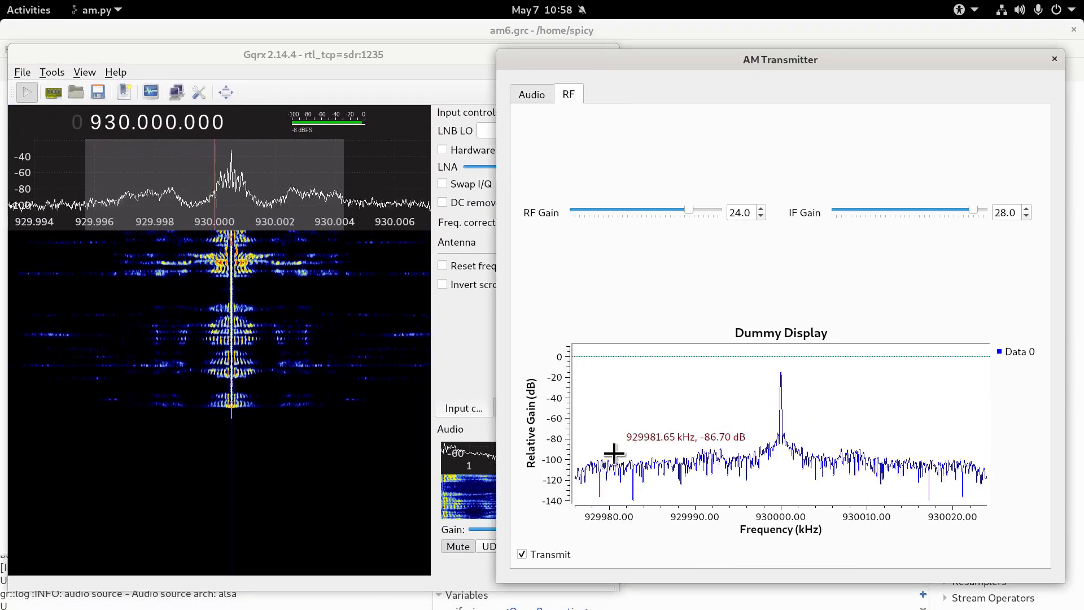
{"action": "left_click", "coordinate": [547, 556]}
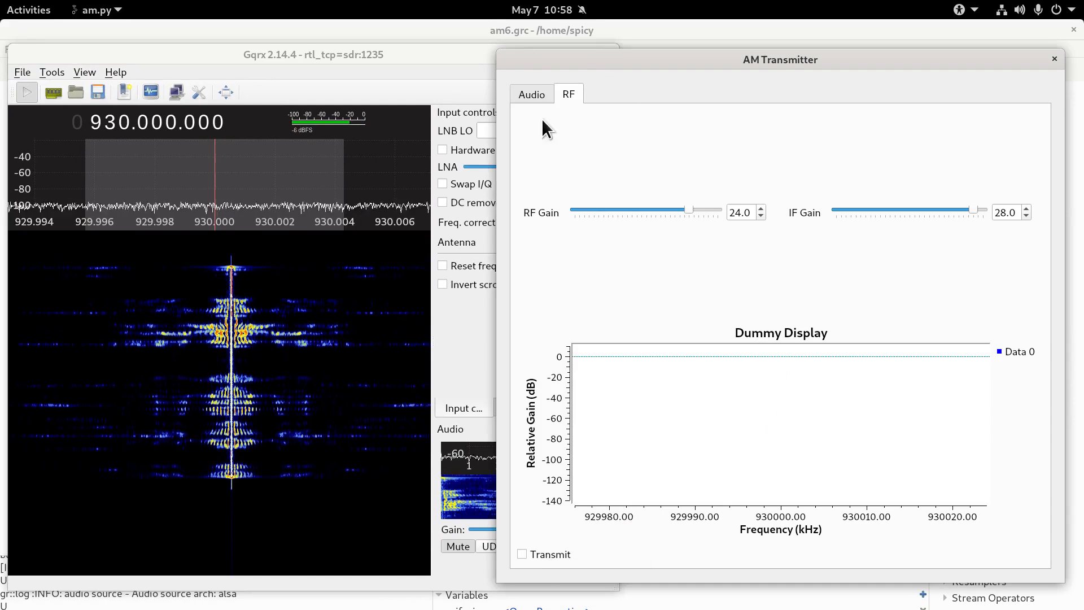
{"action": "left_click_drag", "start_coordinate": [490, 567], "coordinate": [439, 559]}
{"action": "left_click", "coordinate": [463, 555]}
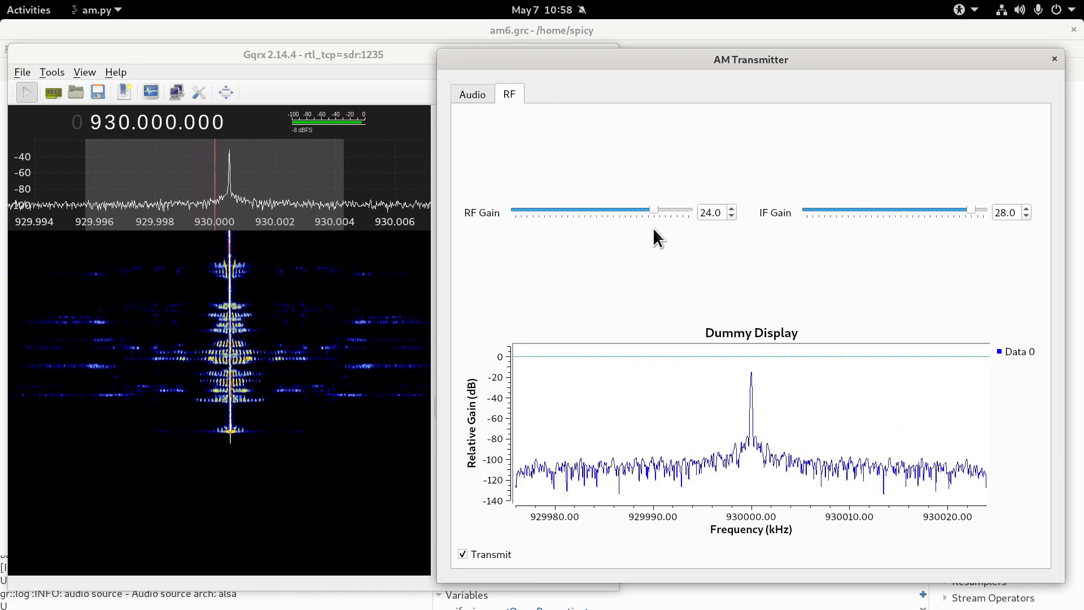
Lower the RF Gain to 20.0 while transmitting, and close the AM Transmitter window
{"action": "left_click_drag", "start_coordinate": [651, 211], "coordinate": [627, 214]}
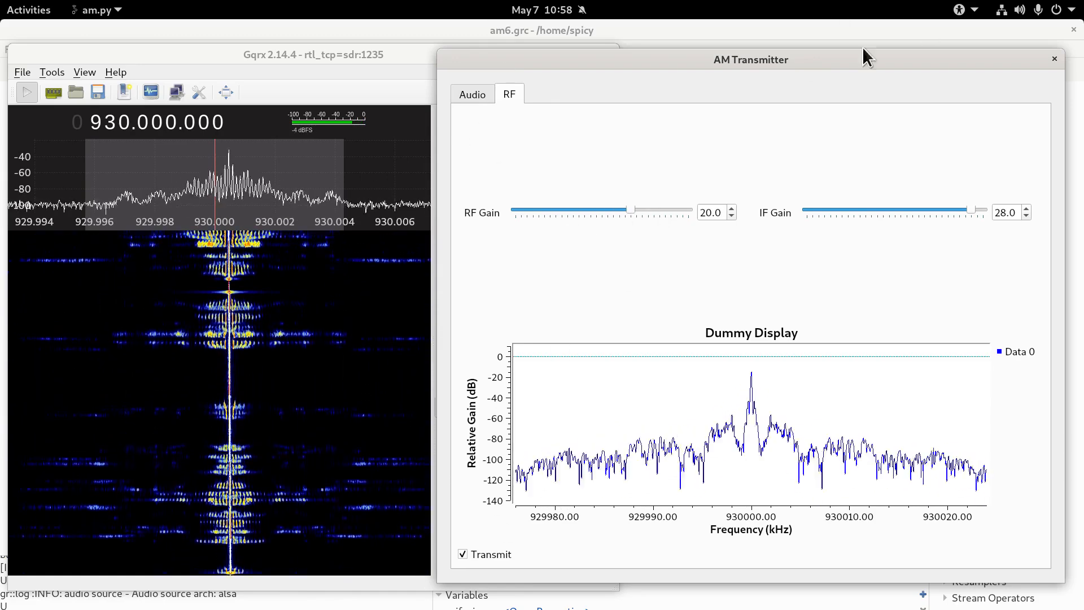
{"action": "left_click", "coordinate": [1055, 59]}
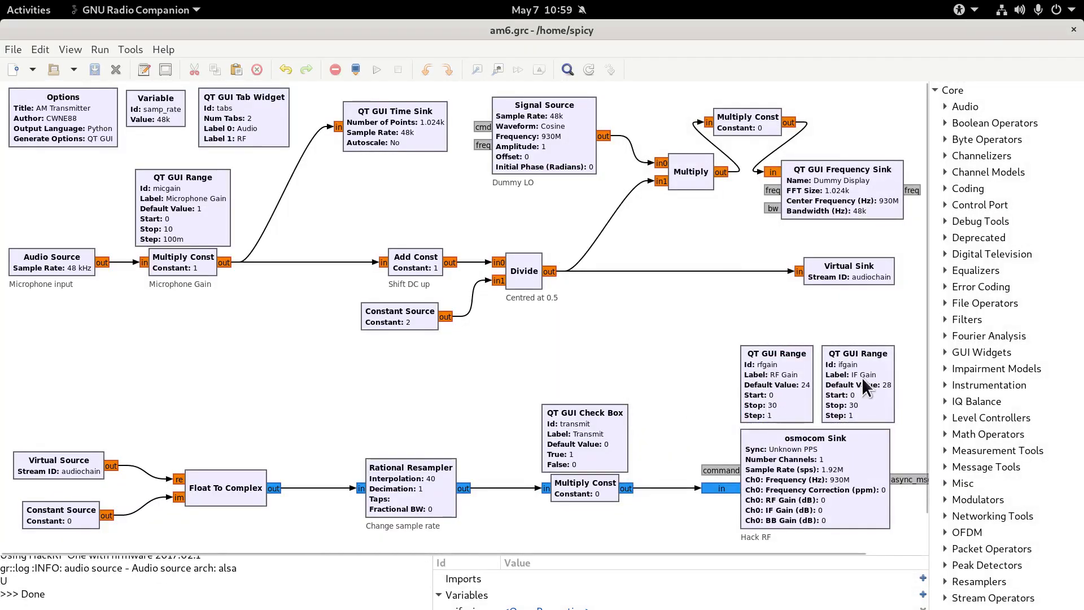
Examine the osmocom Sink's RF and IF gain expressions, and close its properties without changes
{"action": "left_click", "coordinate": [811, 477]}
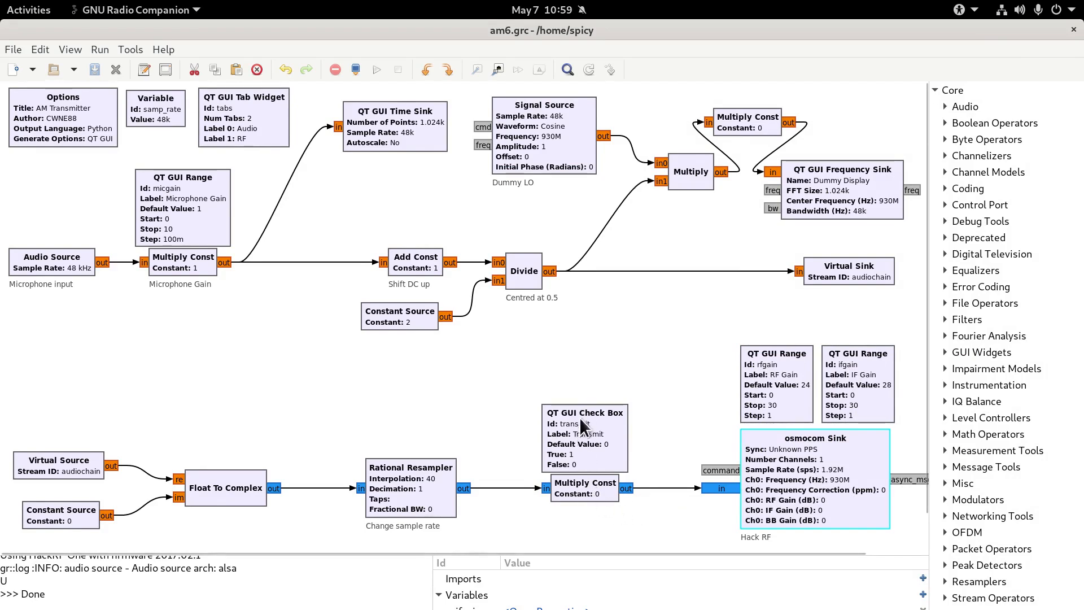
{"action": "double_click", "coordinate": [818, 473]}
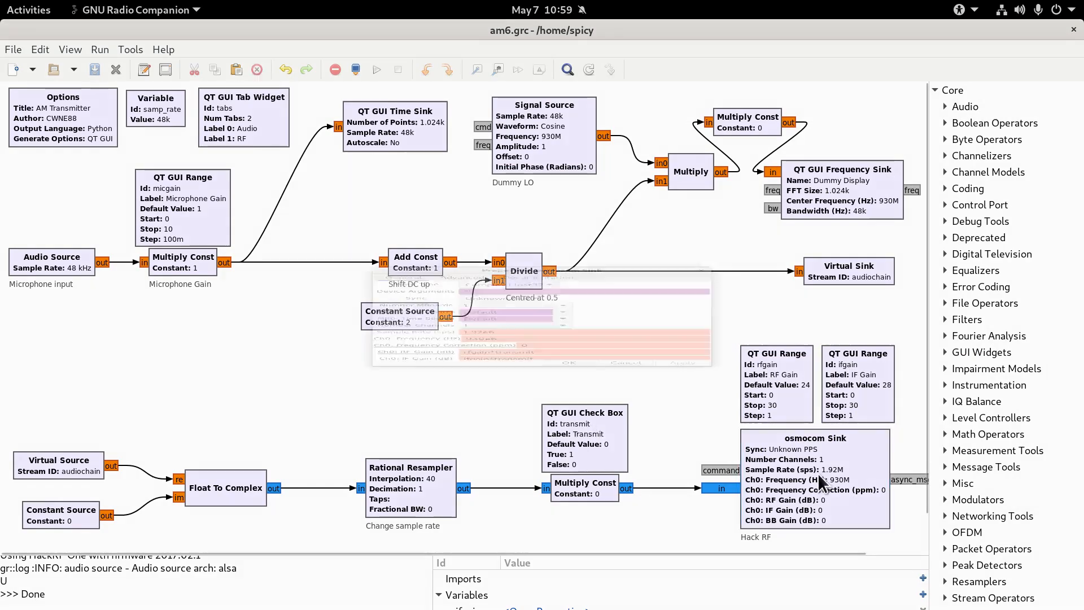
{"action": "scroll", "coordinate": [433, 375], "scroll_direction": "down", "scroll_amount": 2}
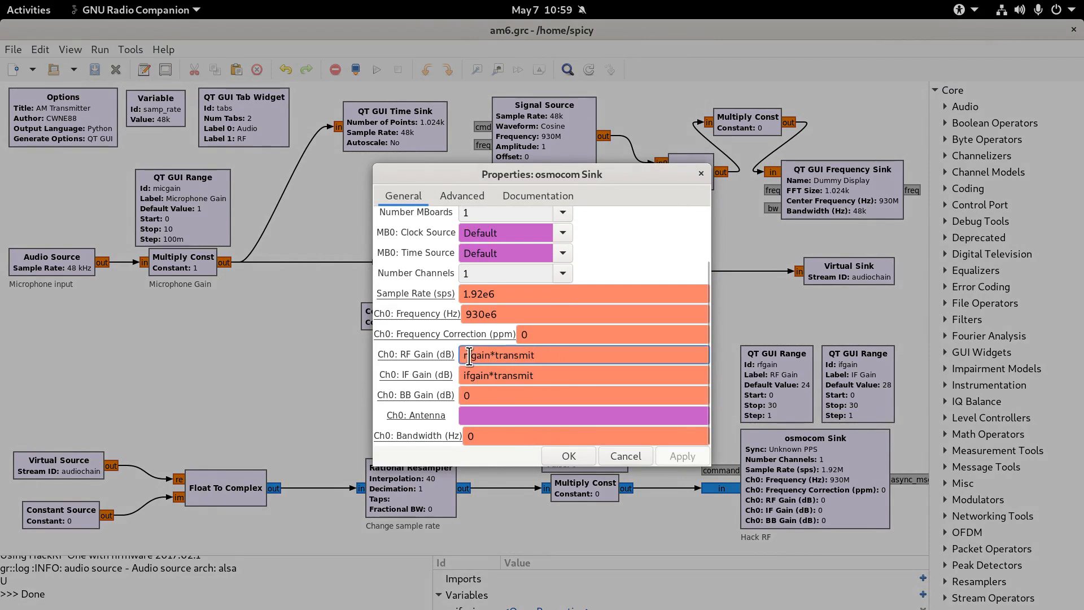
{"action": "left_click", "coordinate": [618, 453]}
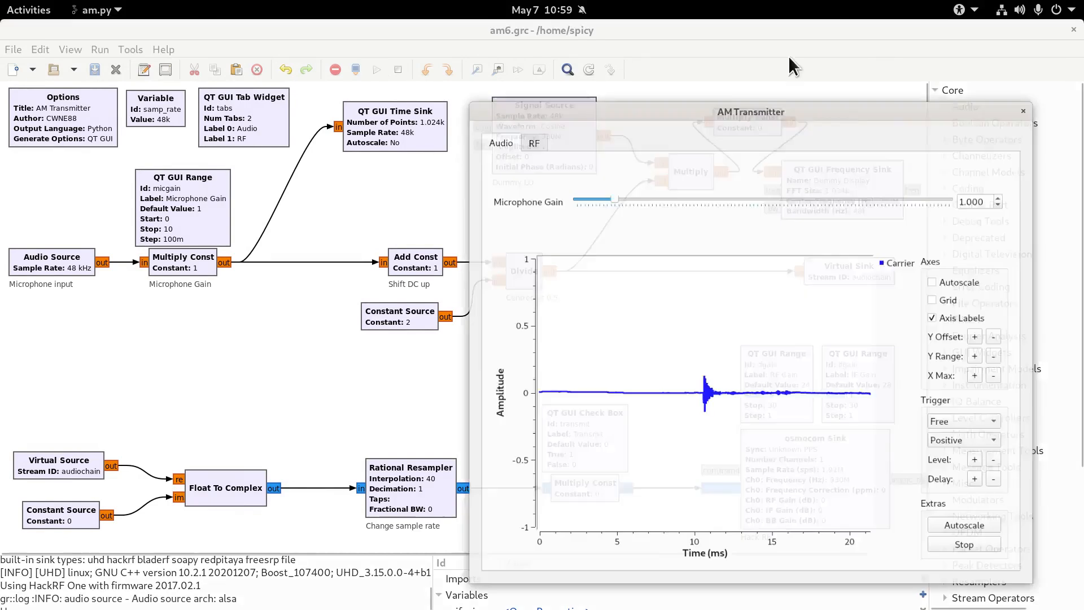
Enable Transmit in the rerun AM Transmitter's RF controls and bring Gqrx up beside it
{"action": "left_click", "coordinate": [509, 95]}
{"action": "left_click", "coordinate": [501, 558]}
{"action": "key", "text": "alt+Tab"}
{"action": "key", "text": "alt+Tab"}
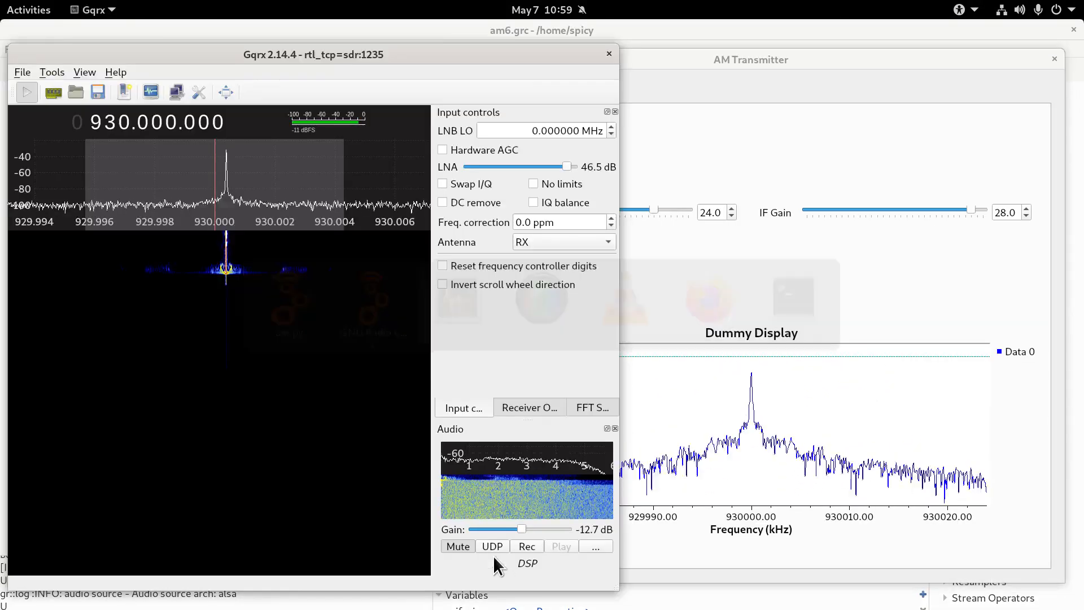
Switch Transmit off and back on in the AM Transmitter while watching the Gqrx waterfall
{"action": "left_click", "coordinate": [706, 89]}
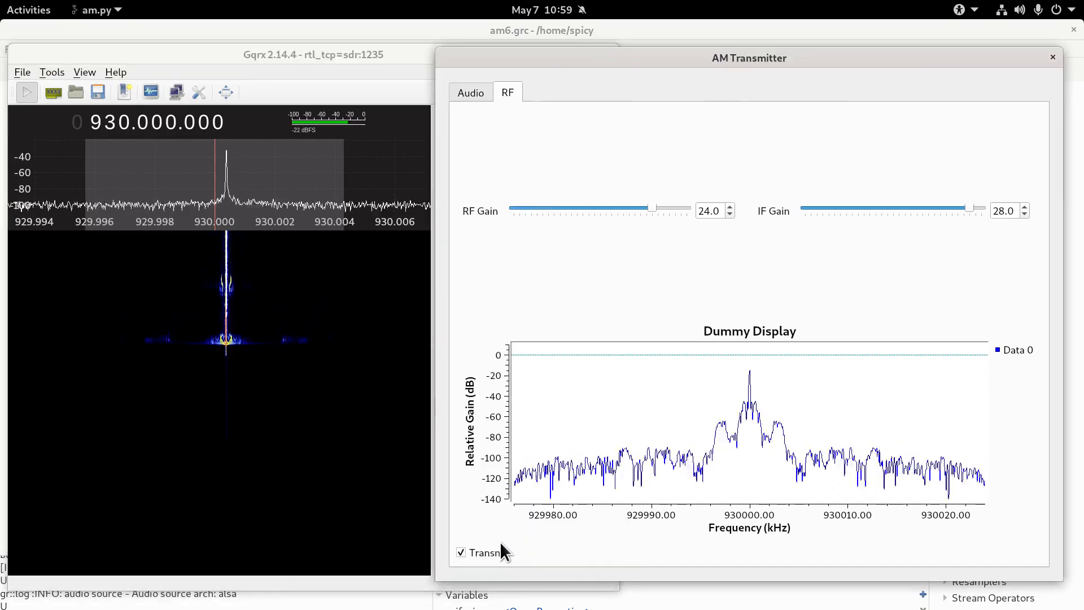
{"action": "left_click", "coordinate": [490, 553]}
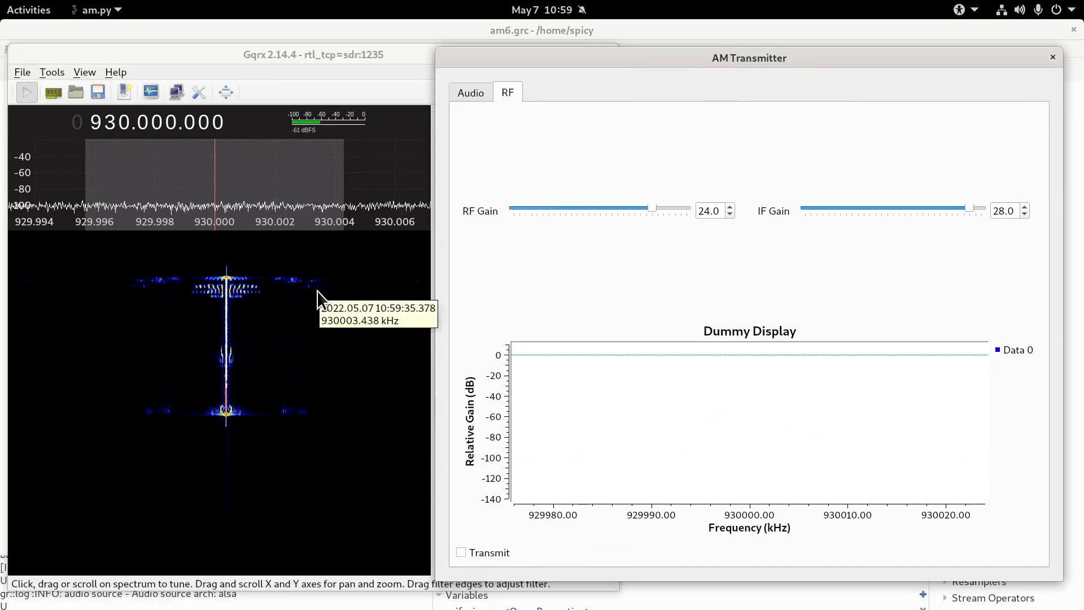
{"action": "left_click", "coordinate": [489, 553]}
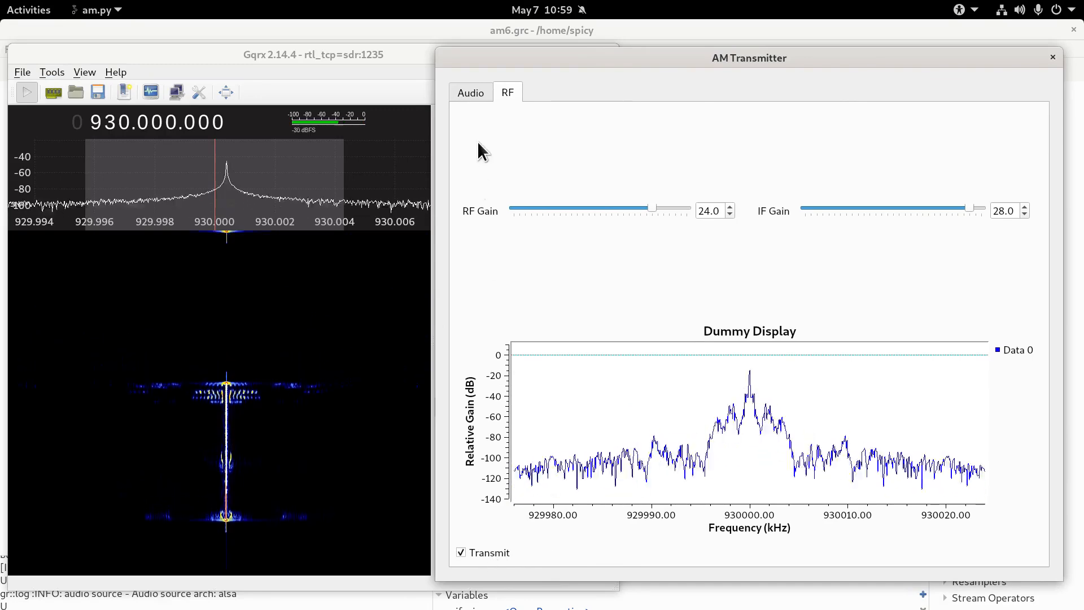
Tune Gqrx to 930.000.300 on the carrier with its audio unmuted, and return to the AM Transmitter window
{"action": "left_click", "coordinate": [408, 56]}
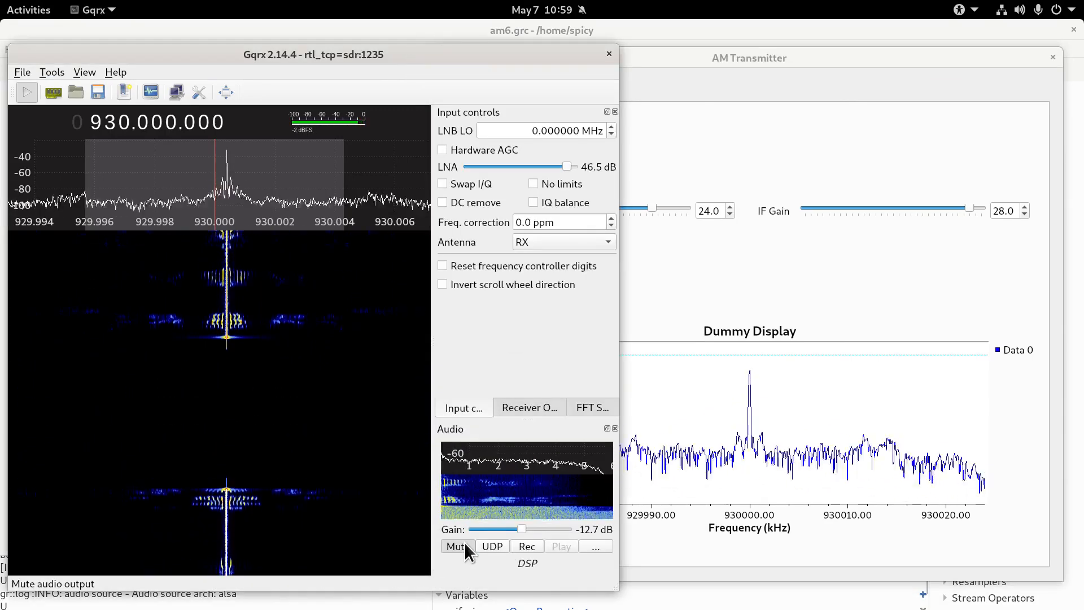
{"action": "left_click", "coordinate": [230, 279]}
{"action": "left_click", "coordinate": [227, 280]}
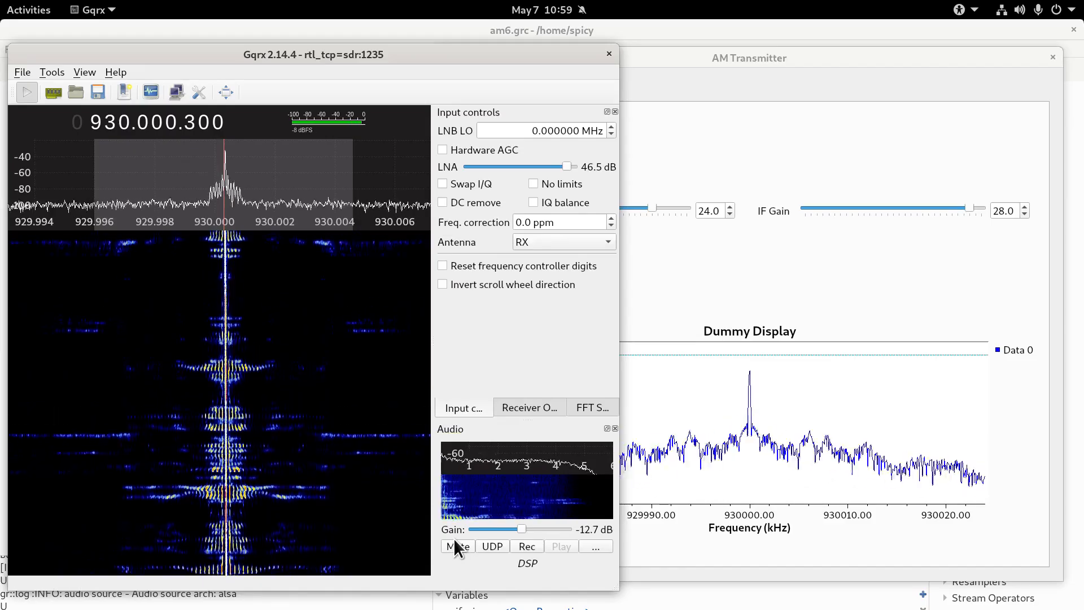
{"action": "left_click", "coordinate": [777, 54]}
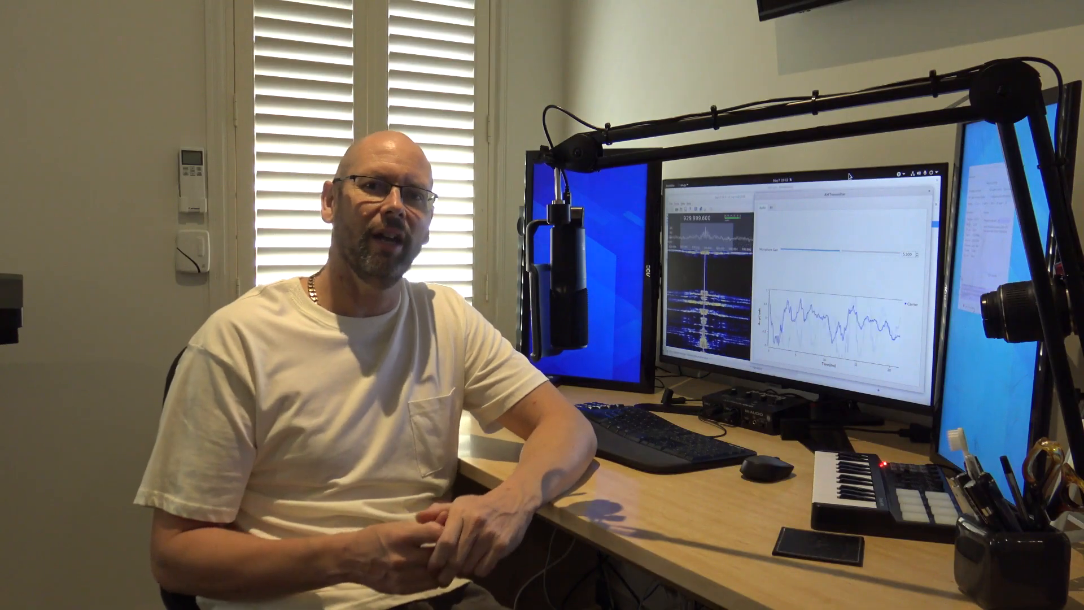